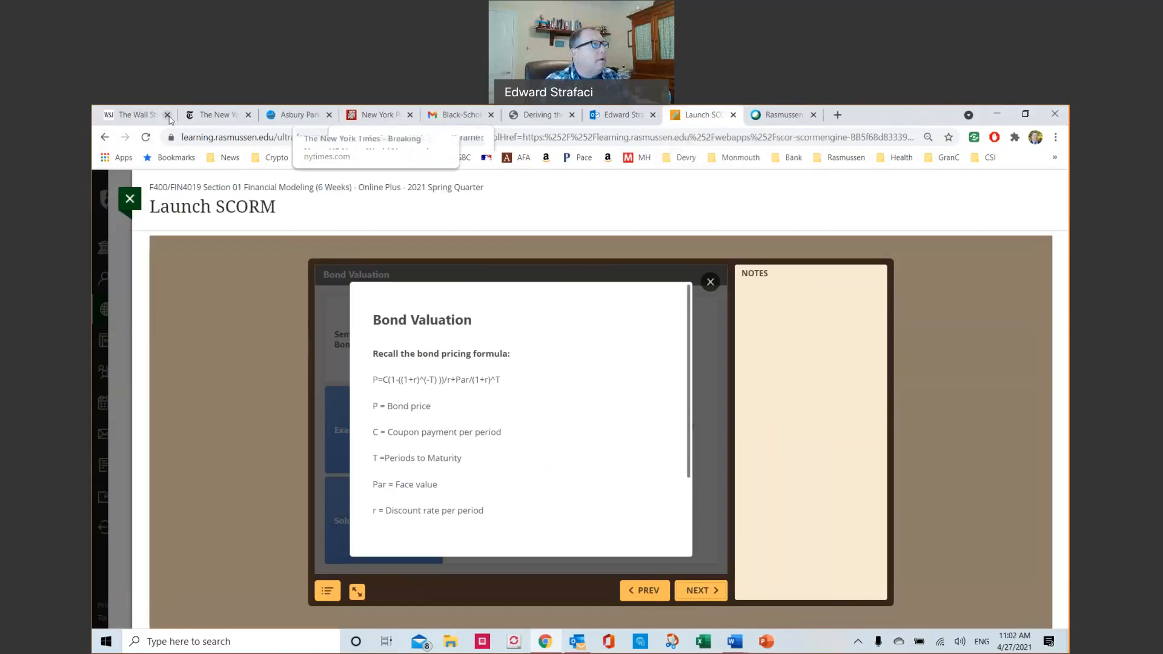
- Close the news site tabs and the Gmail tab that precede the Black-Scholes PDF tab
{"action": "left_click", "coordinate": [166, 114]}
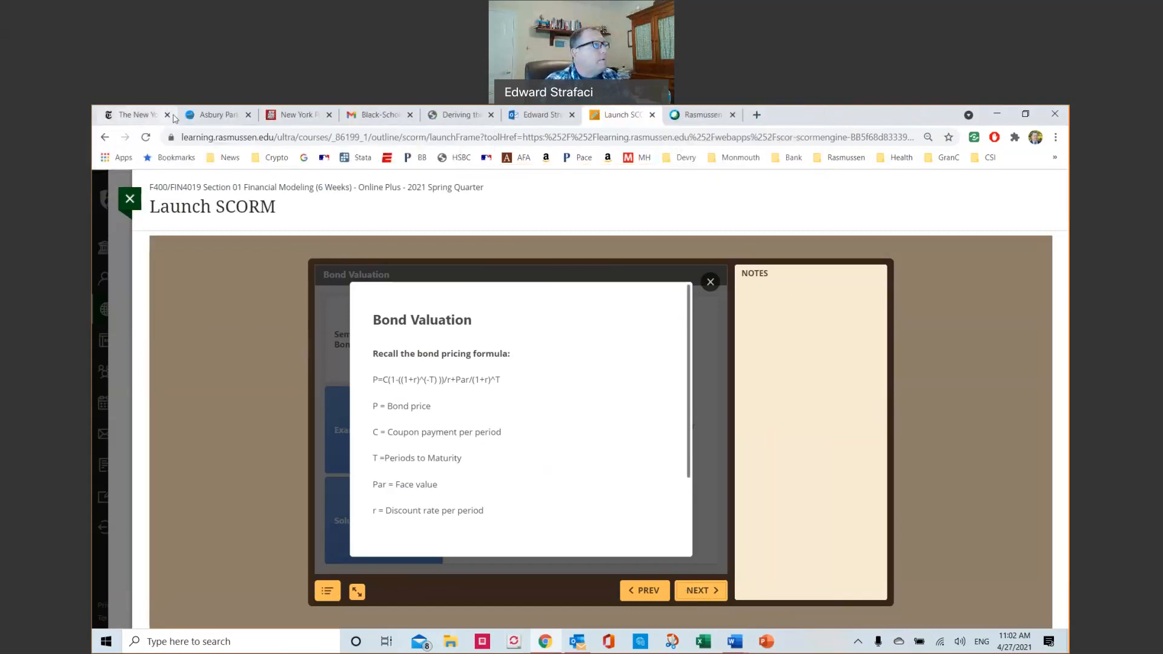
{"action": "left_click", "coordinate": [173, 118]}
{"action": "left_click", "coordinate": [169, 116]}
{"action": "left_click", "coordinate": [168, 116]}
{"action": "left_click", "coordinate": [168, 115]}
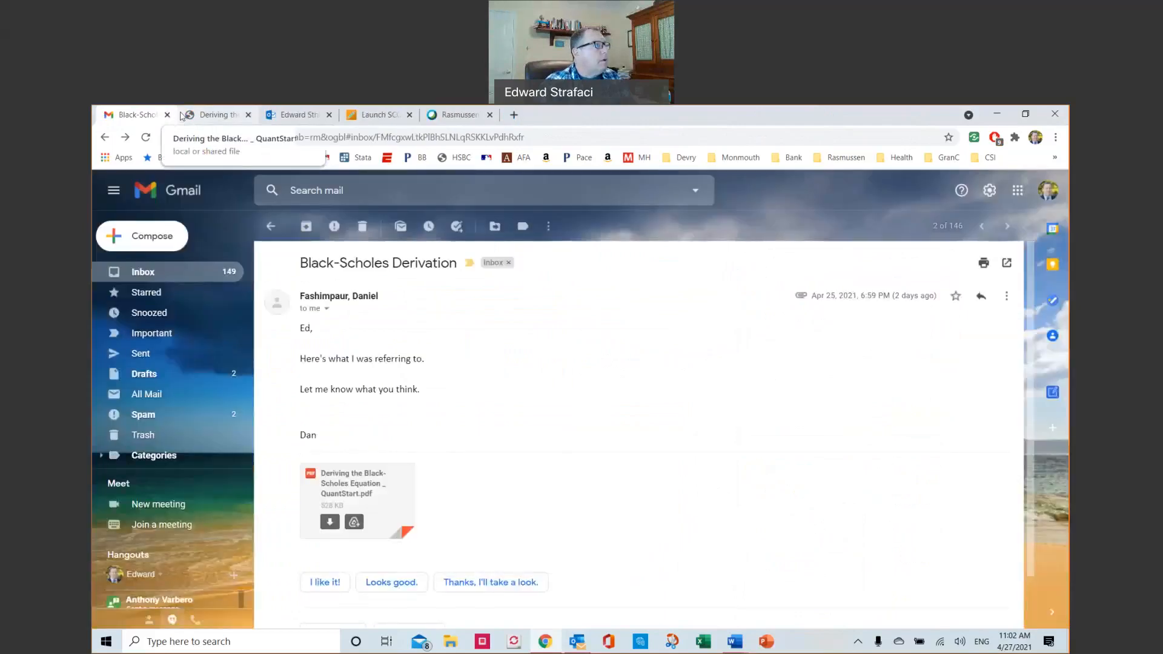
{"action": "left_click", "coordinate": [169, 115]}
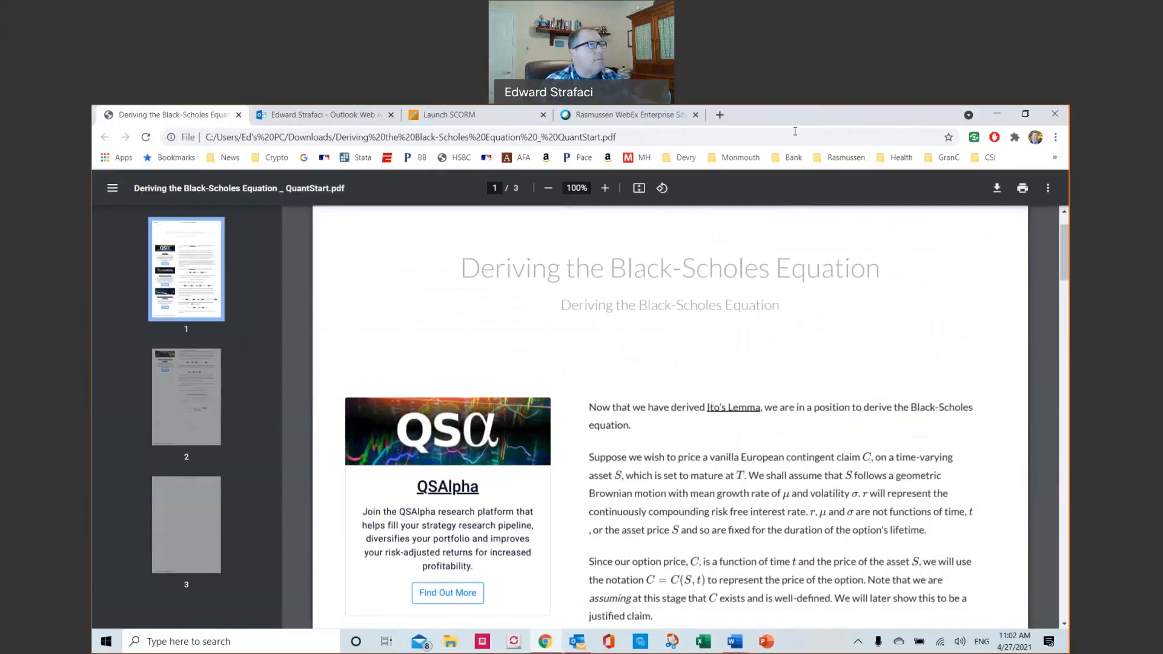
- Search Google for "corporate bonds" in a new browser tab
{"action": "left_click", "coordinate": [668, 118]}
{"action": "left_click", "coordinate": [719, 115]}
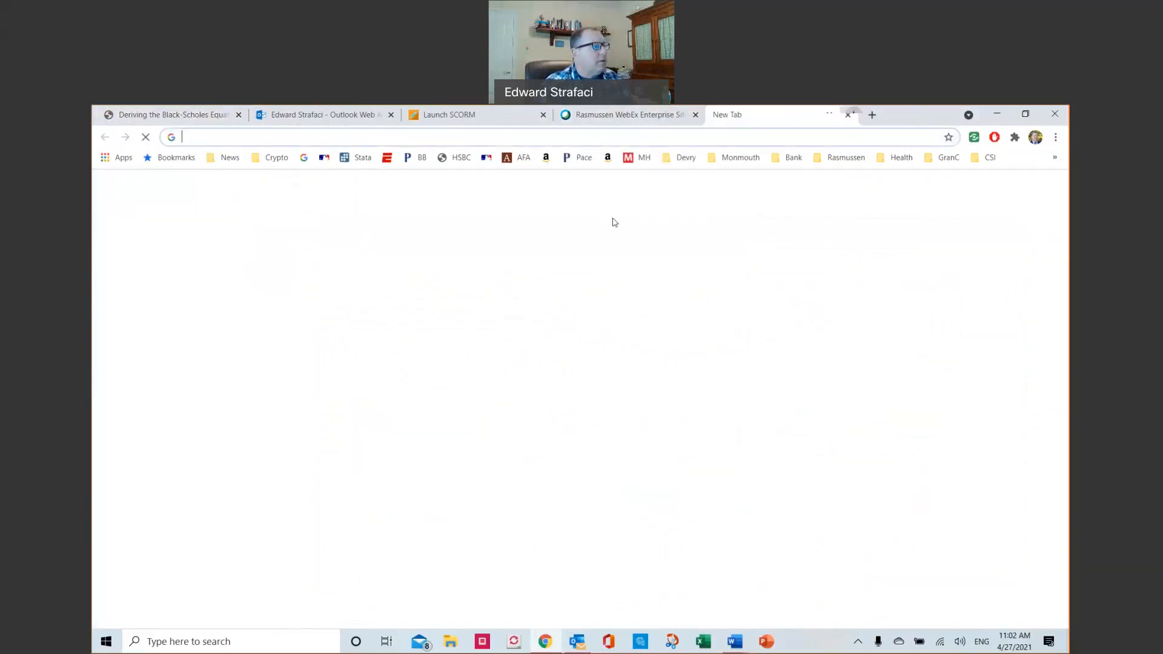
{"action": "left_click", "coordinate": [484, 368]}
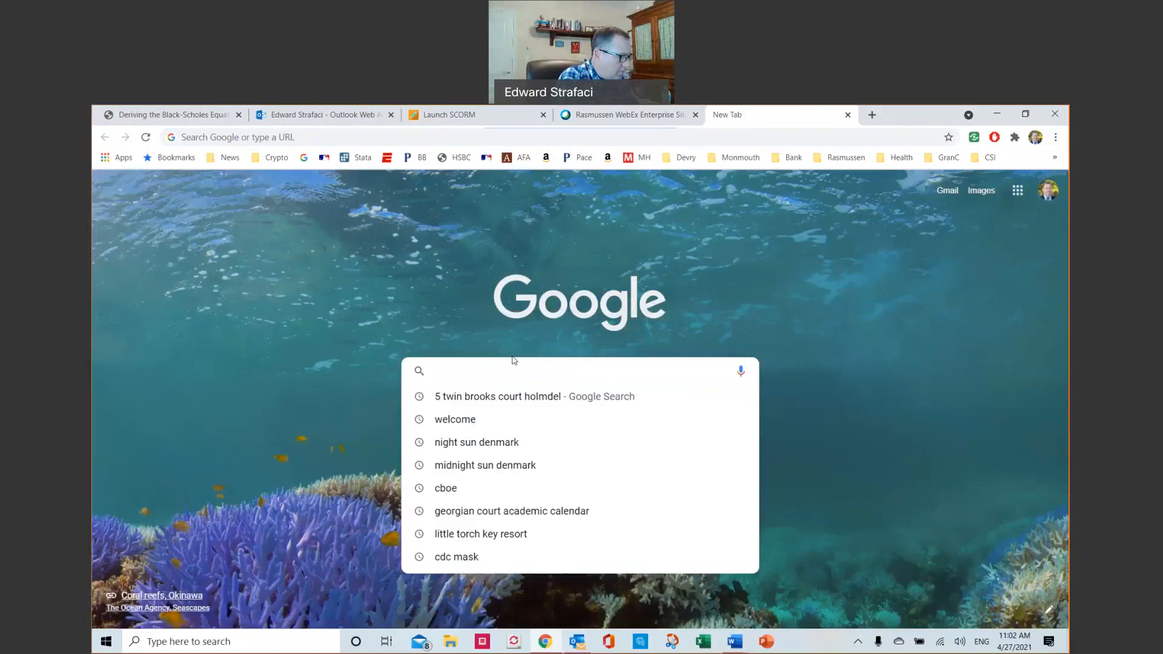
{"action": "type", "text": "von"}
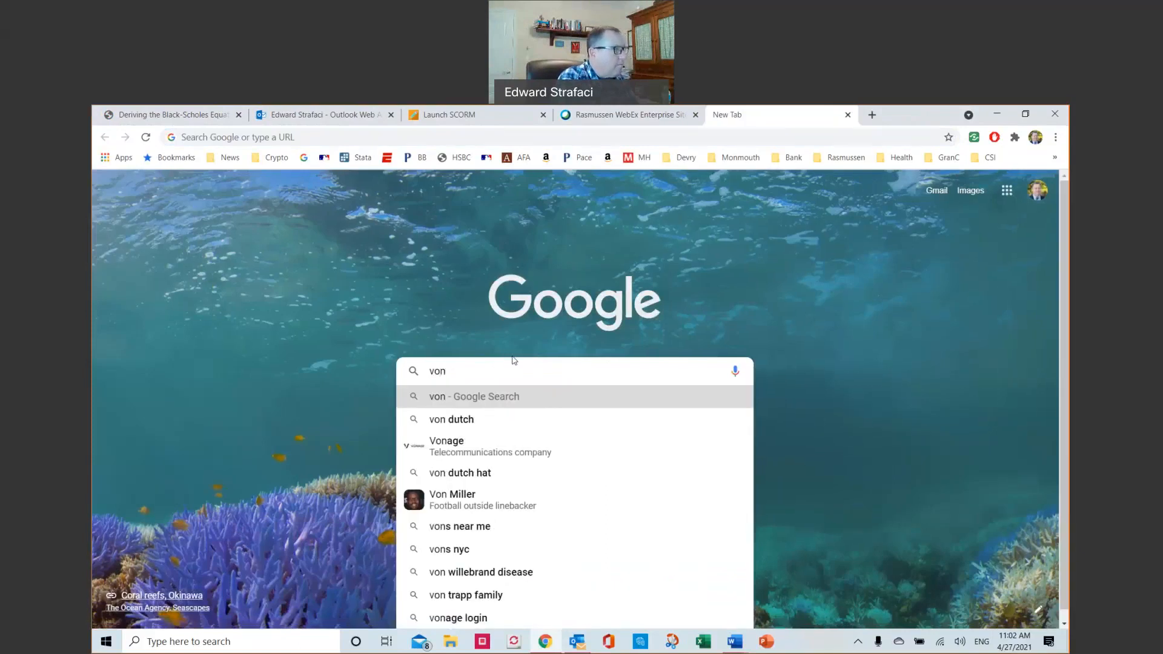
{"action": "key", "text": "BackSpace"}
{"action": "key", "text": "BackSpace"}
{"action": "key", "text": "BackSpace"}
{"action": "type", "text": "c"}
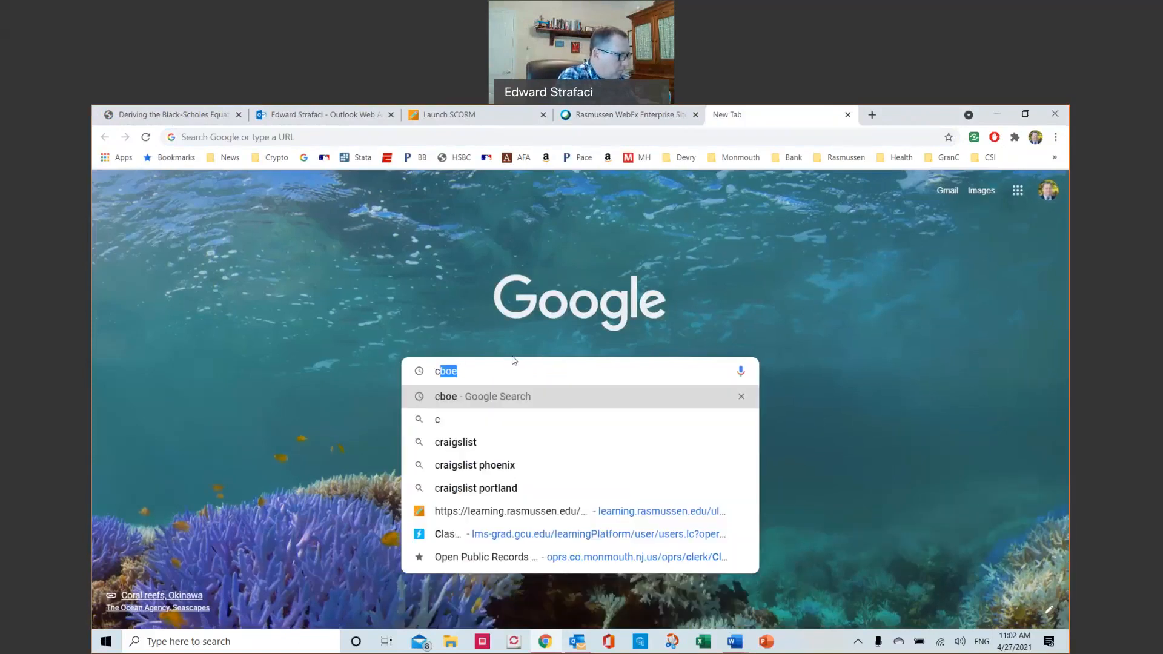
{"action": "type", "text": "orporate bond"}
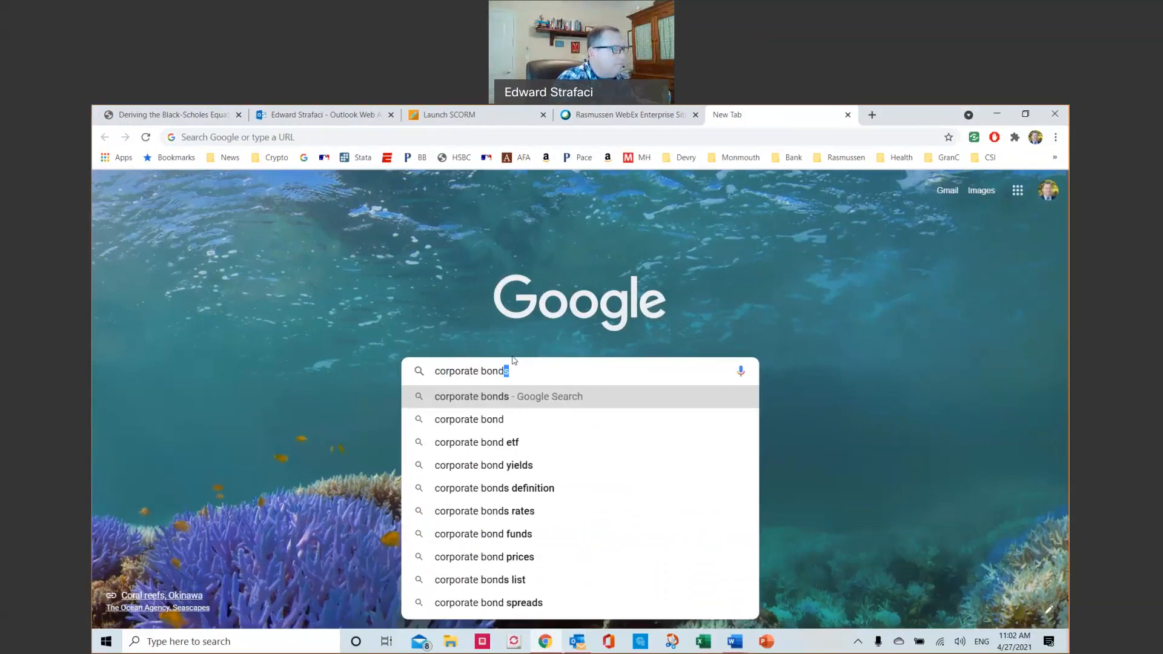
{"action": "key", "text": "Return"}
- Close the Outlook window and the Outlook Web App browser tab
{"action": "right_click", "coordinate": [575, 643]}
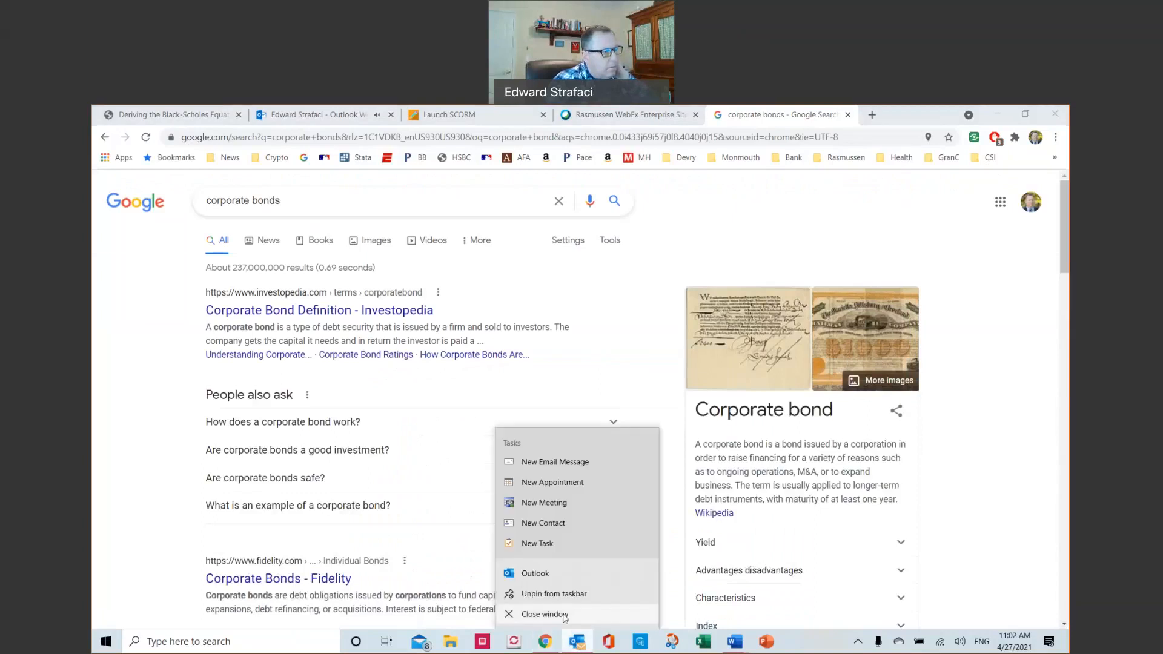
{"action": "left_click", "coordinate": [565, 614]}
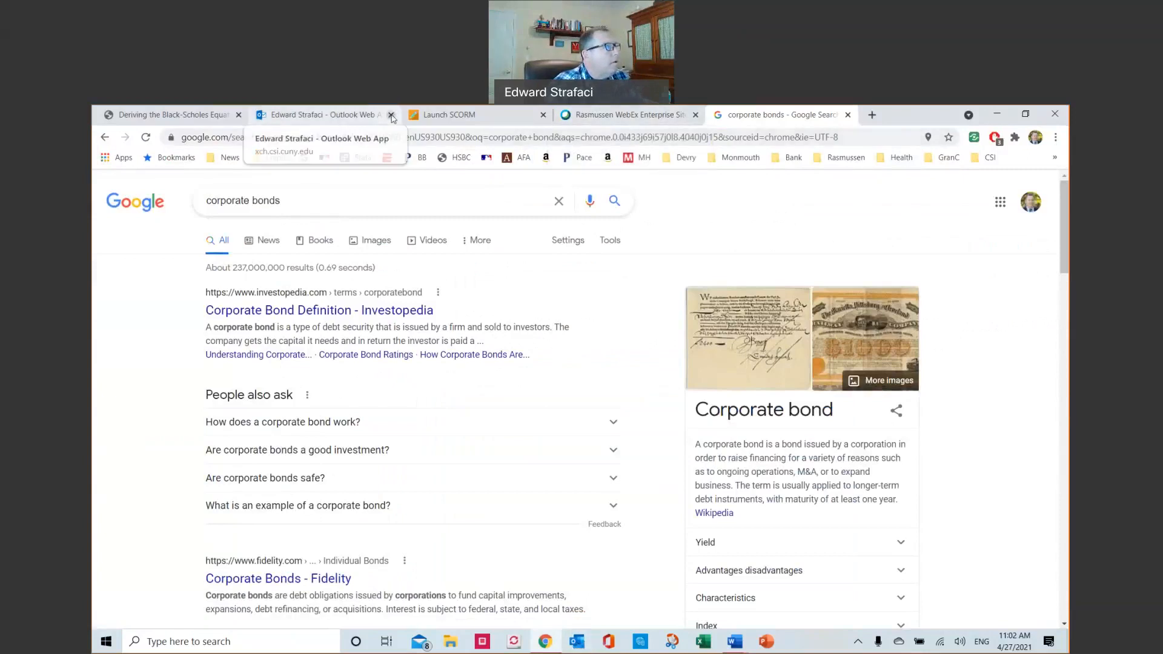
{"action": "left_click", "coordinate": [390, 115]}
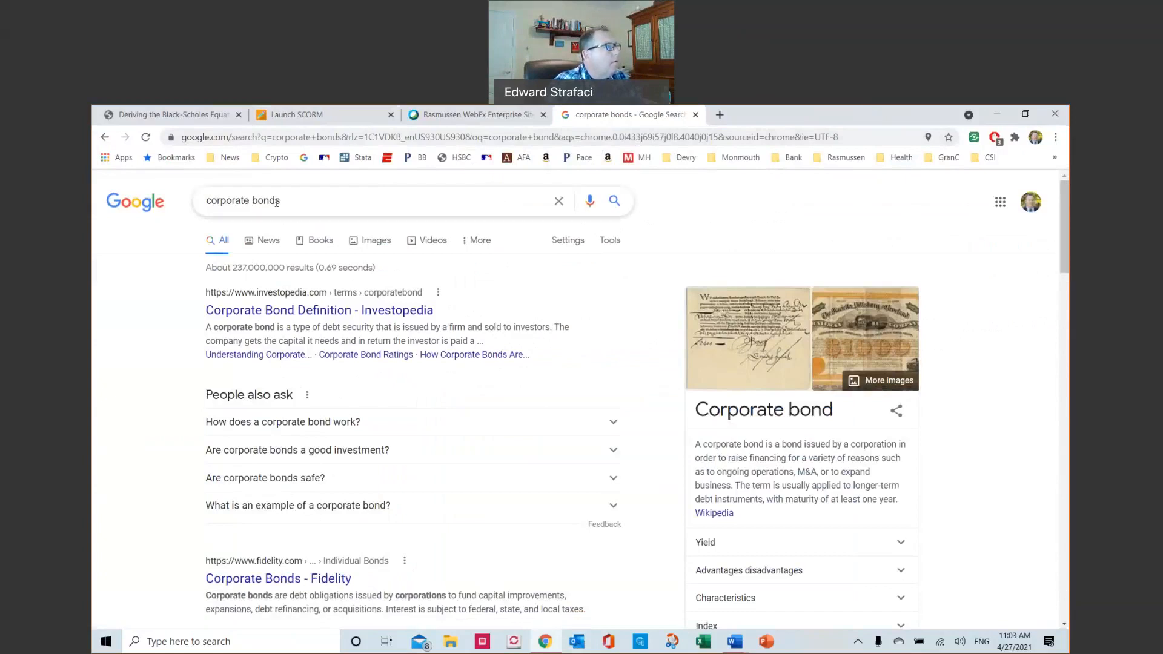
- Show the image results for corporate bonds and open the preview of the $1000 railway company bond from toughnickel.com
{"action": "left_click", "coordinate": [376, 242]}
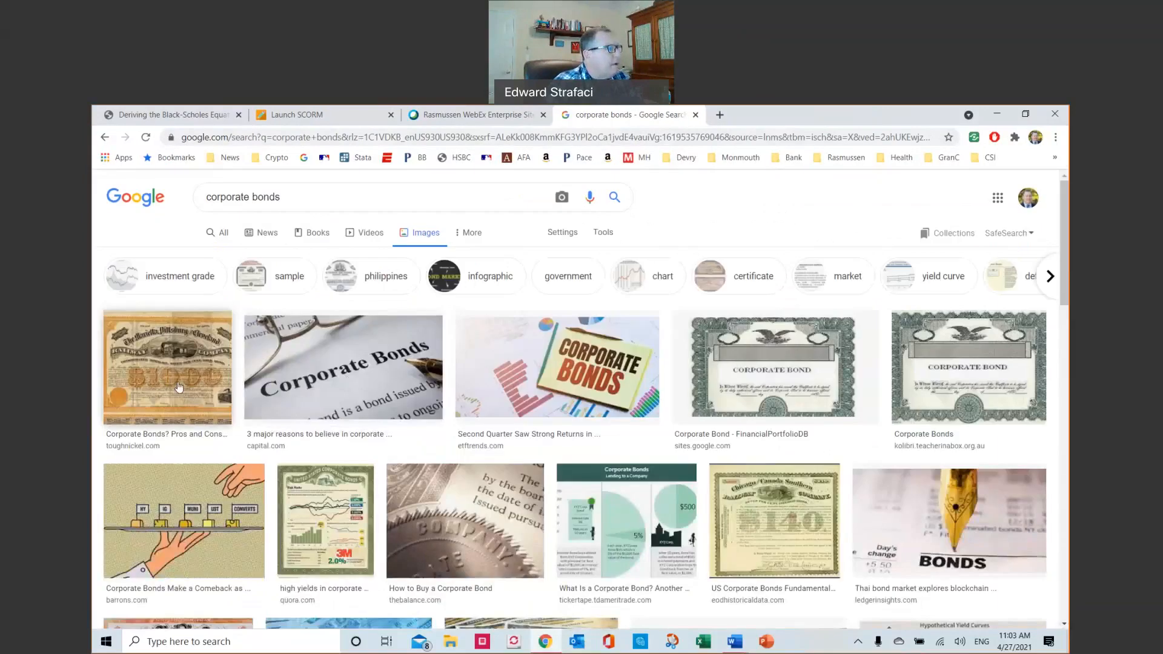
{"action": "left_click", "coordinate": [179, 388]}
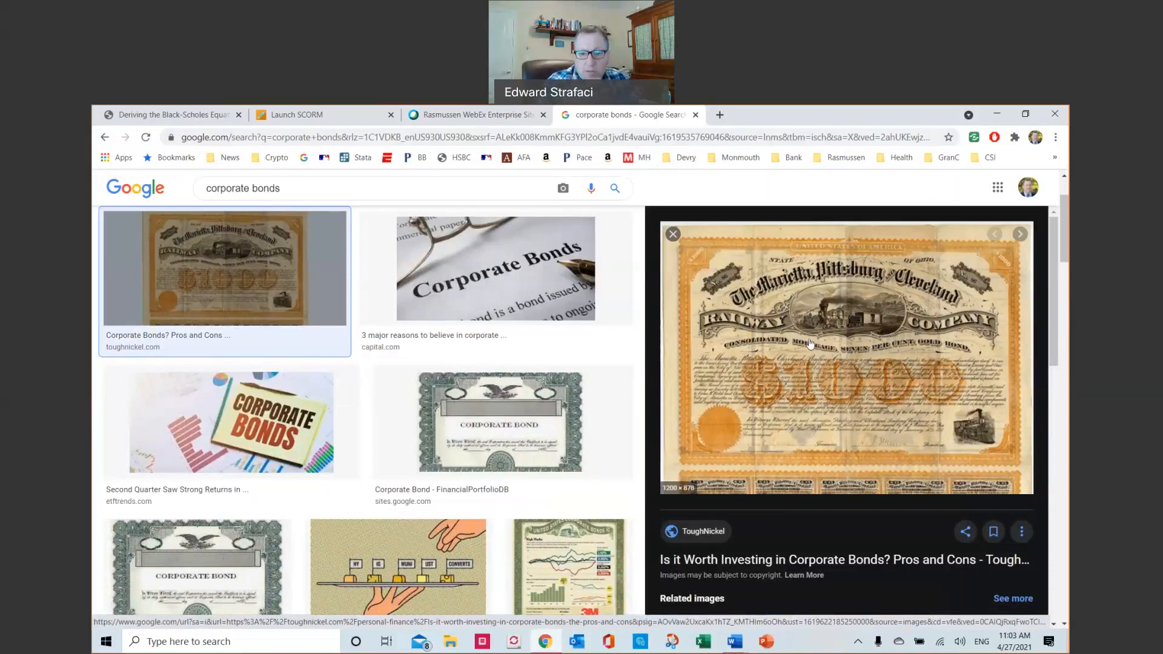
- Browse the corporate bond image results and examine the enlarged railway bond certificate
{"action": "scroll", "coordinate": [499, 414], "scroll_direction": "down", "scroll_amount": 1}
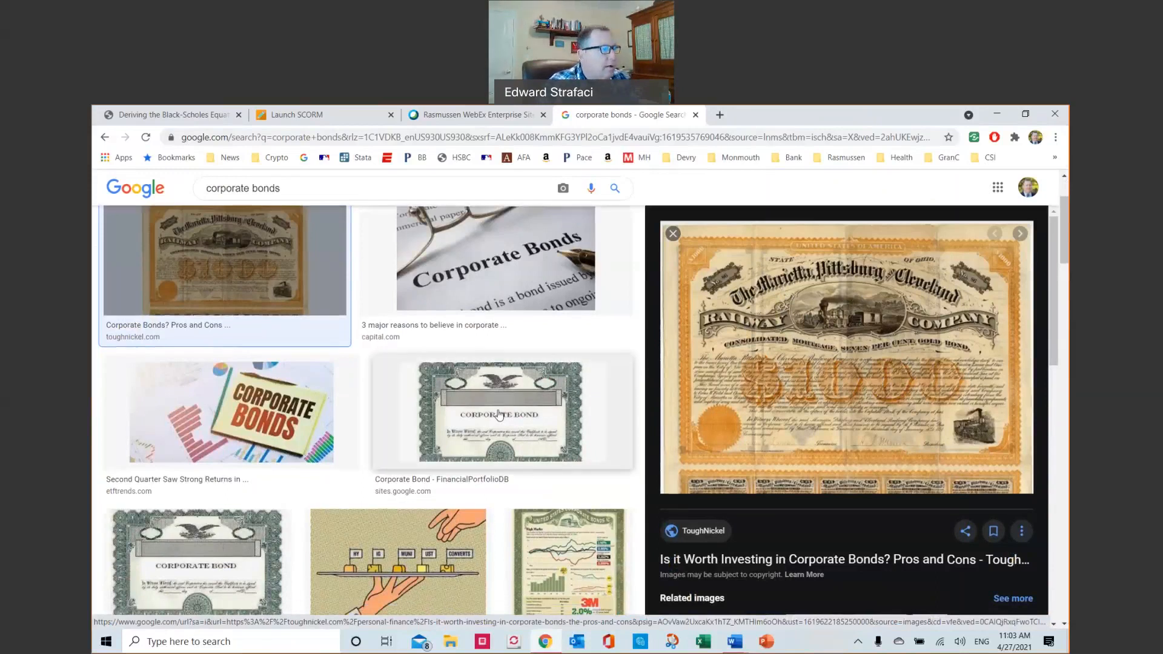
{"action": "scroll", "coordinate": [499, 415], "scroll_direction": "down", "scroll_amount": 4}
{"action": "scroll", "coordinate": [499, 414], "scroll_direction": "down", "scroll_amount": 2}
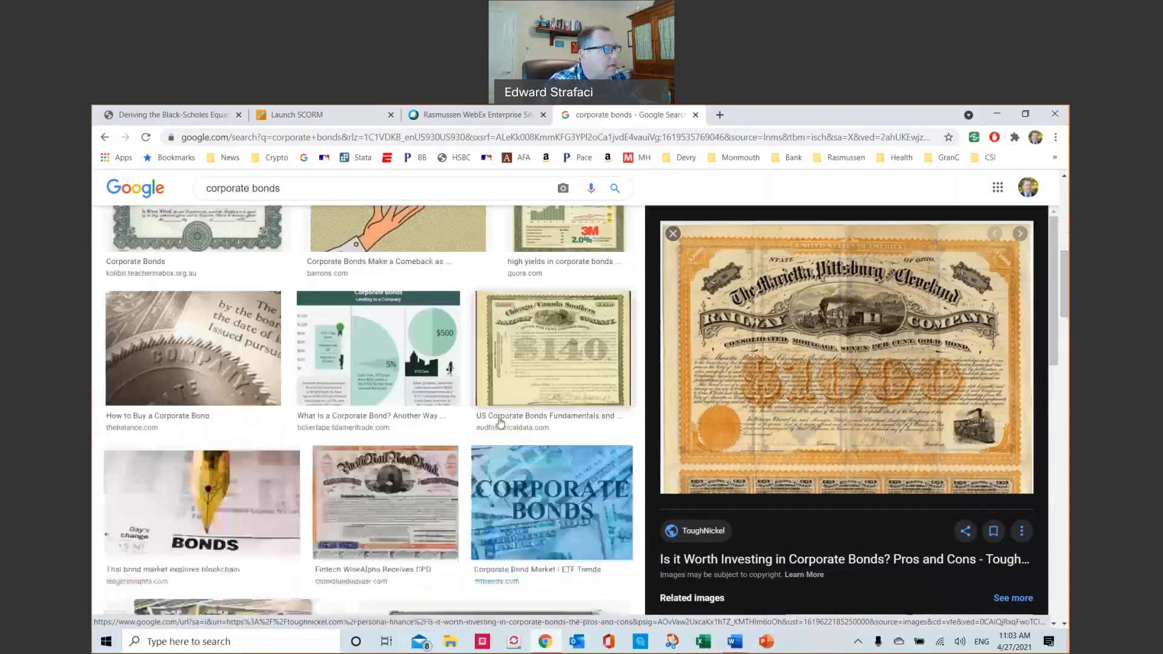
{"action": "scroll", "coordinate": [500, 421], "scroll_direction": "down", "scroll_amount": 3}
{"action": "scroll", "coordinate": [500, 421], "scroll_direction": "down", "scroll_amount": 2}
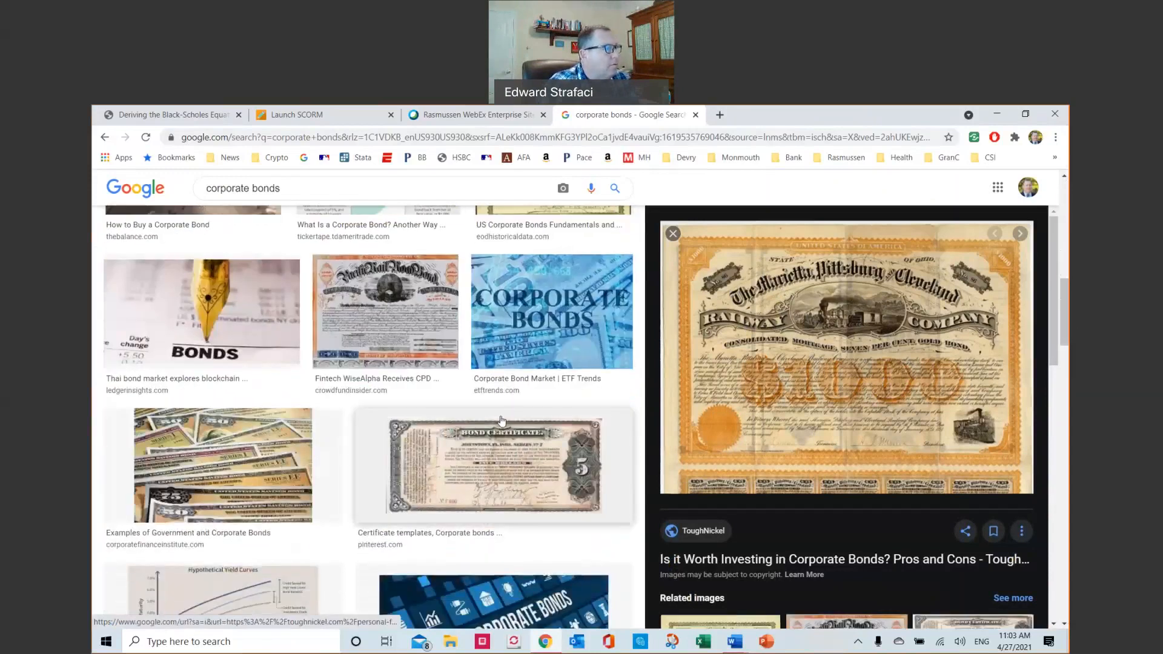
{"action": "scroll", "coordinate": [502, 422], "scroll_direction": "down", "scroll_amount": 6}
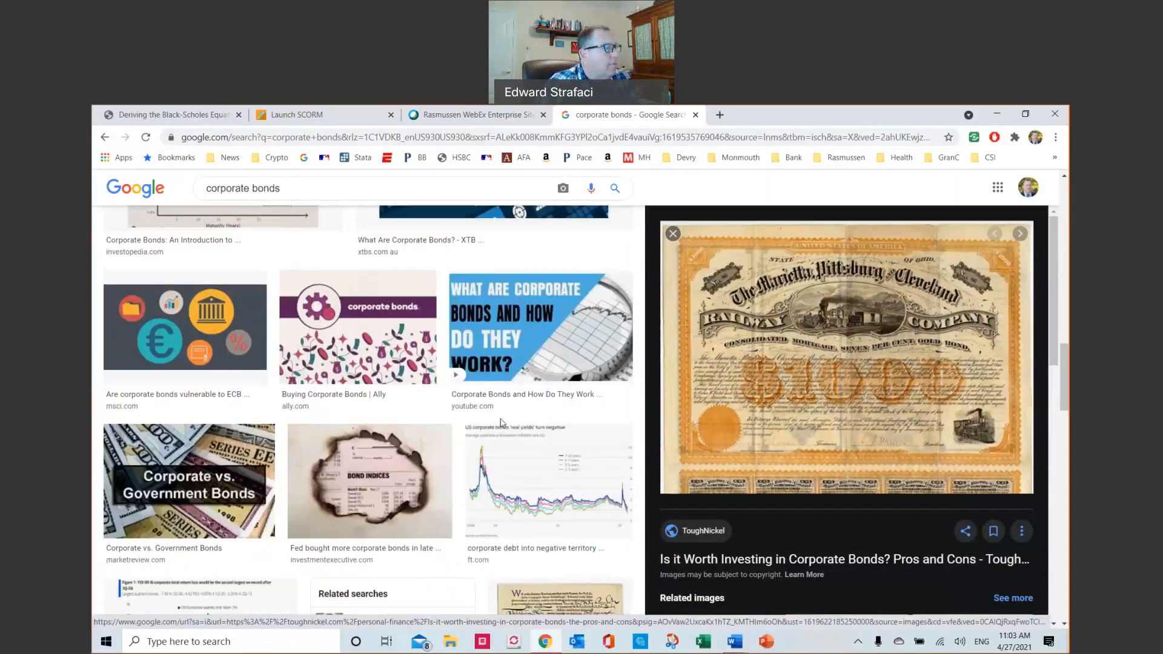
{"action": "scroll", "coordinate": [501, 422], "scroll_direction": "down", "scroll_amount": 5}
{"action": "scroll", "coordinate": [501, 422], "scroll_direction": "down", "scroll_amount": 7}
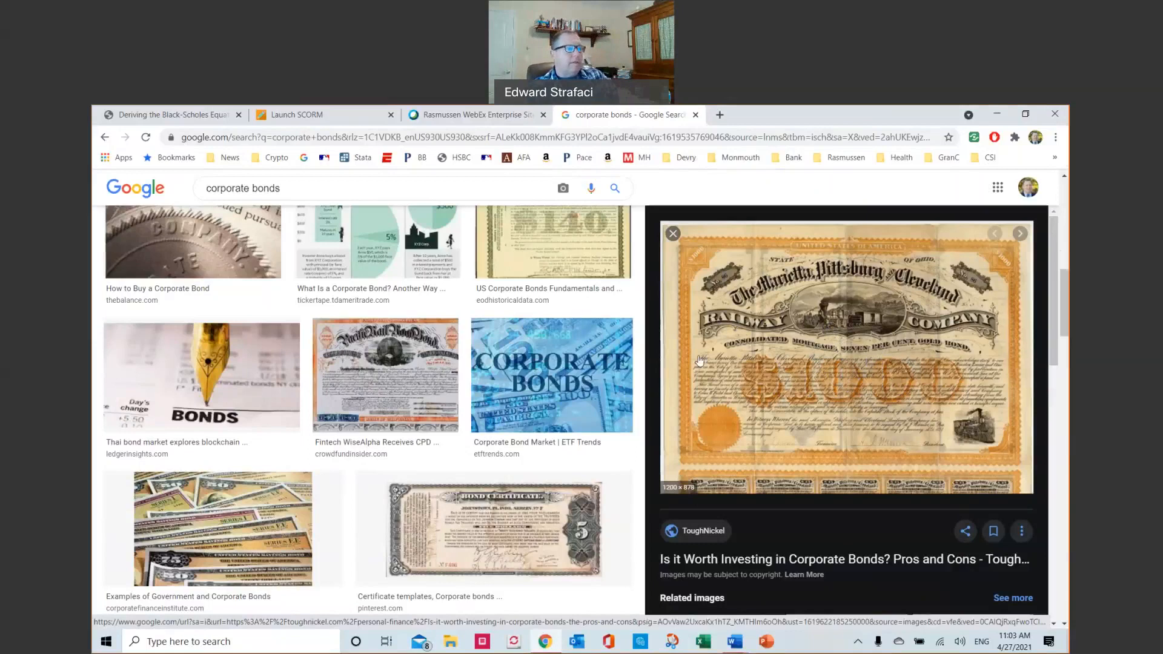
{"action": "scroll", "coordinate": [699, 361], "scroll_direction": "down", "scroll_amount": 2}
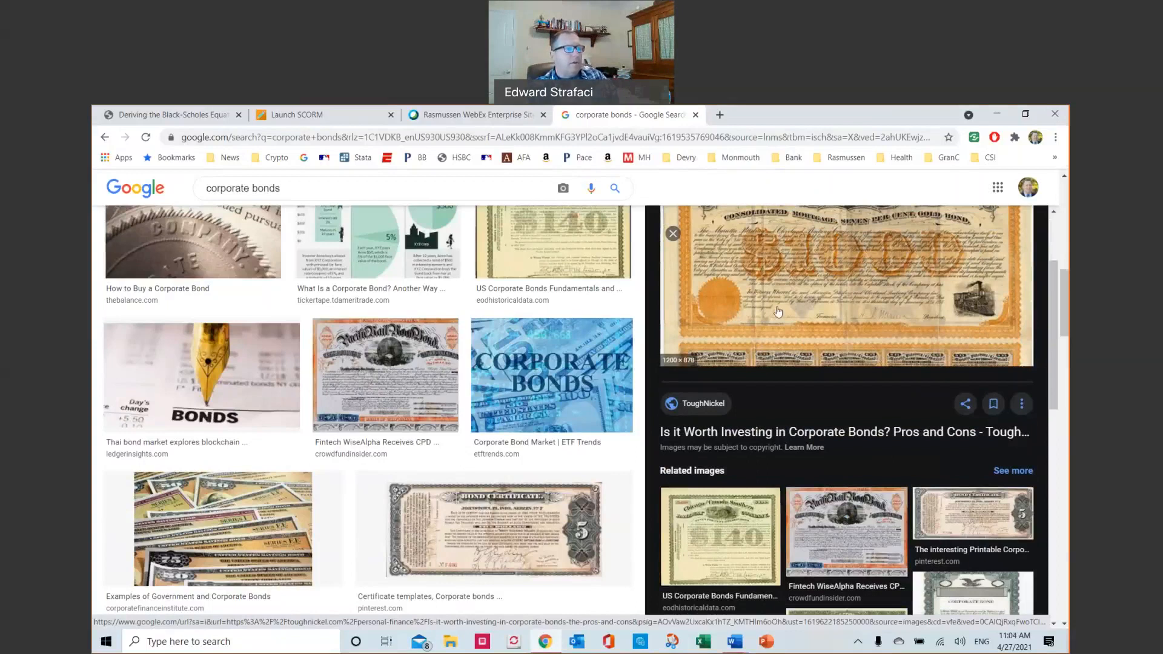
{"action": "scroll", "coordinate": [770, 340], "scroll_direction": "up", "scroll_amount": 3}
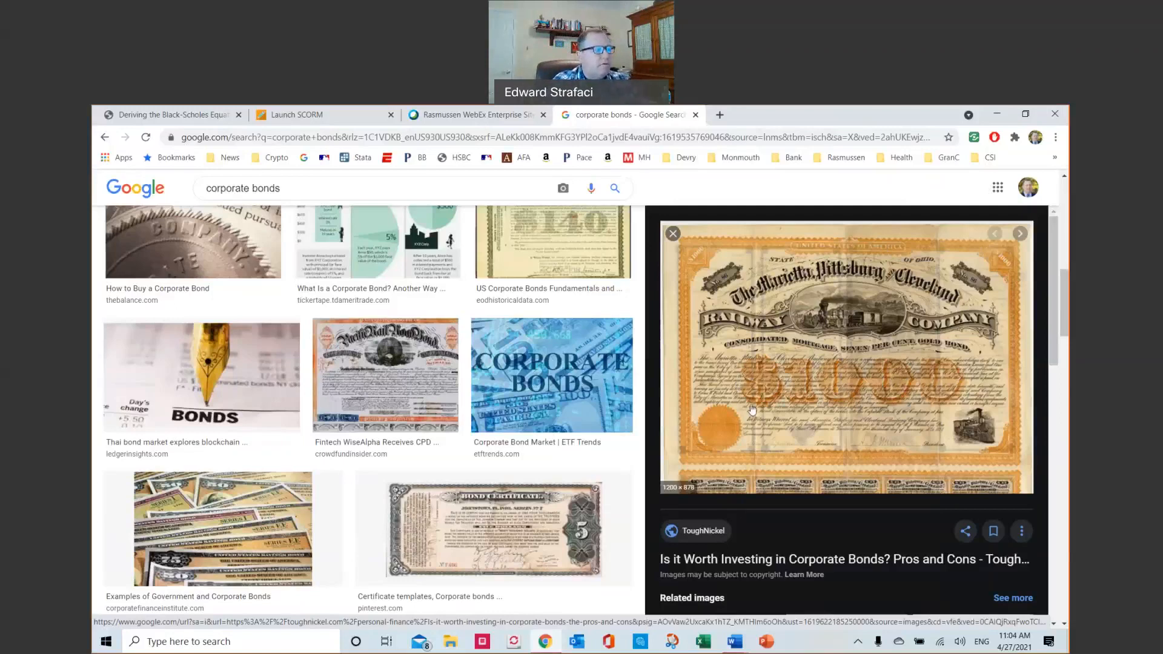
{"action": "scroll", "coordinate": [751, 410], "scroll_direction": "down", "scroll_amount": 2}
{"action": "scroll", "coordinate": [751, 410], "scroll_direction": "up", "scroll_amount": 2}
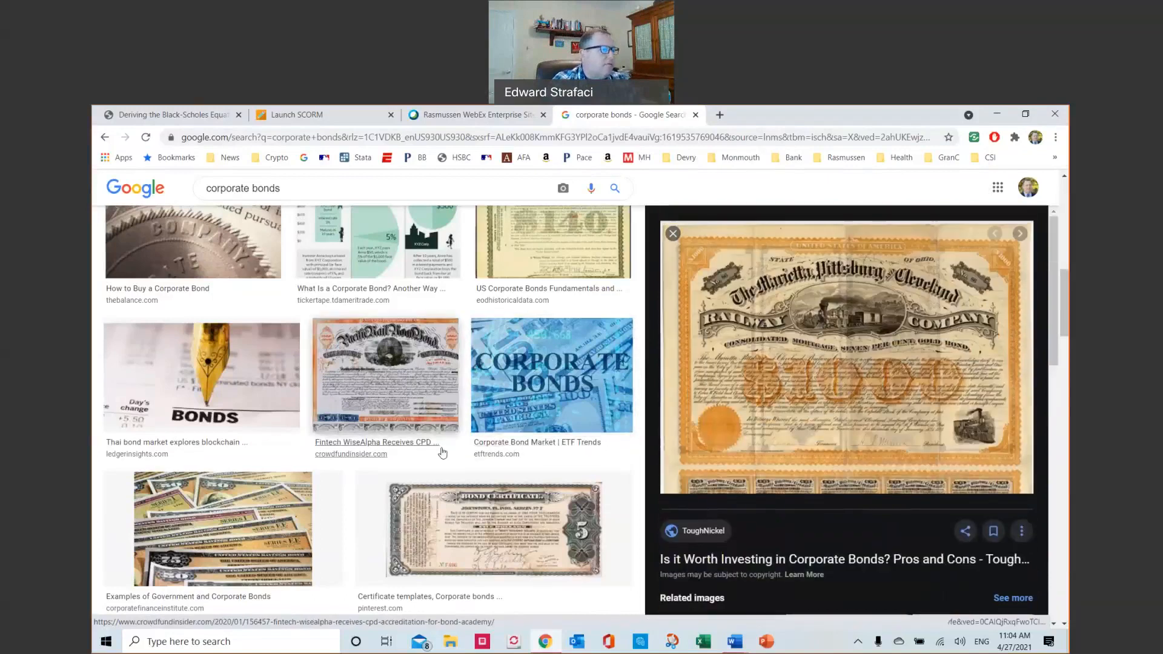
{"action": "scroll", "coordinate": [442, 452], "scroll_direction": "down", "scroll_amount": 8}
{"action": "scroll", "coordinate": [444, 451], "scroll_direction": "up", "scroll_amount": 1}
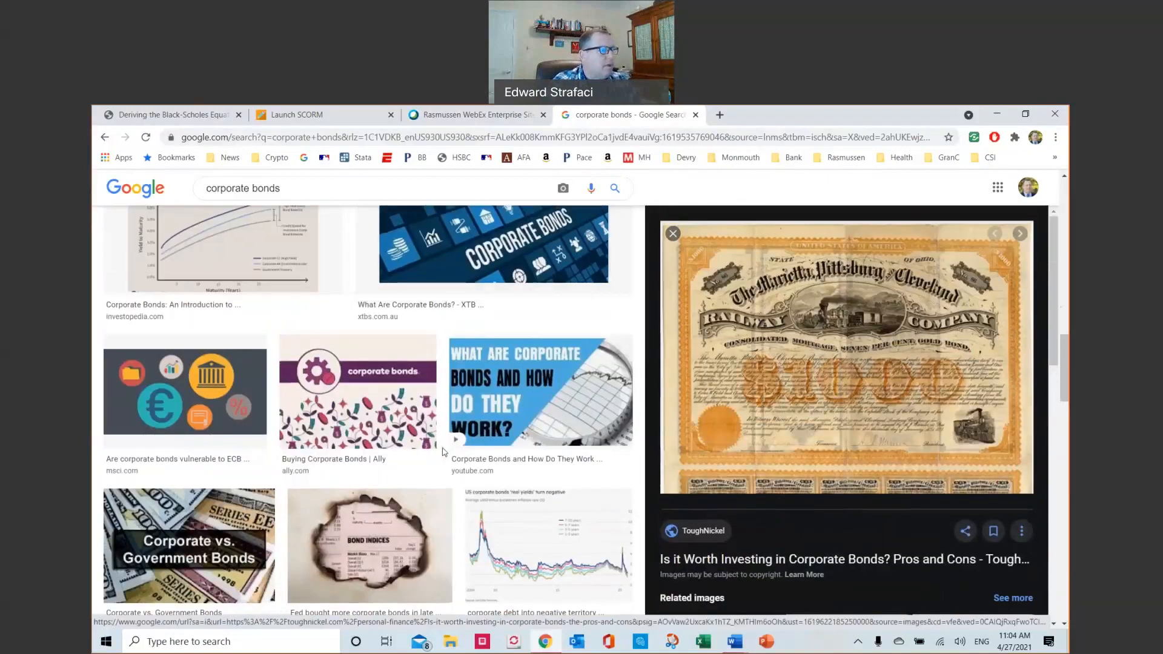
{"action": "scroll", "coordinate": [442, 451], "scroll_direction": "up", "scroll_amount": 3}
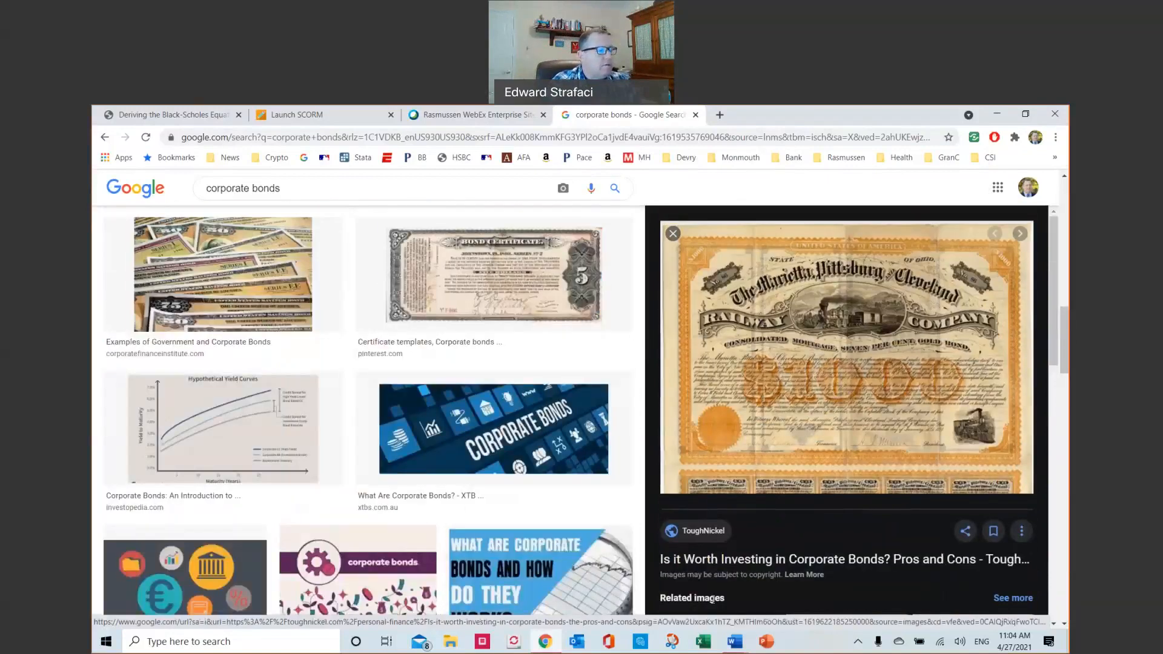
{"action": "left_click", "coordinate": [552, 646]}
{"action": "left_click", "coordinate": [552, 646]}
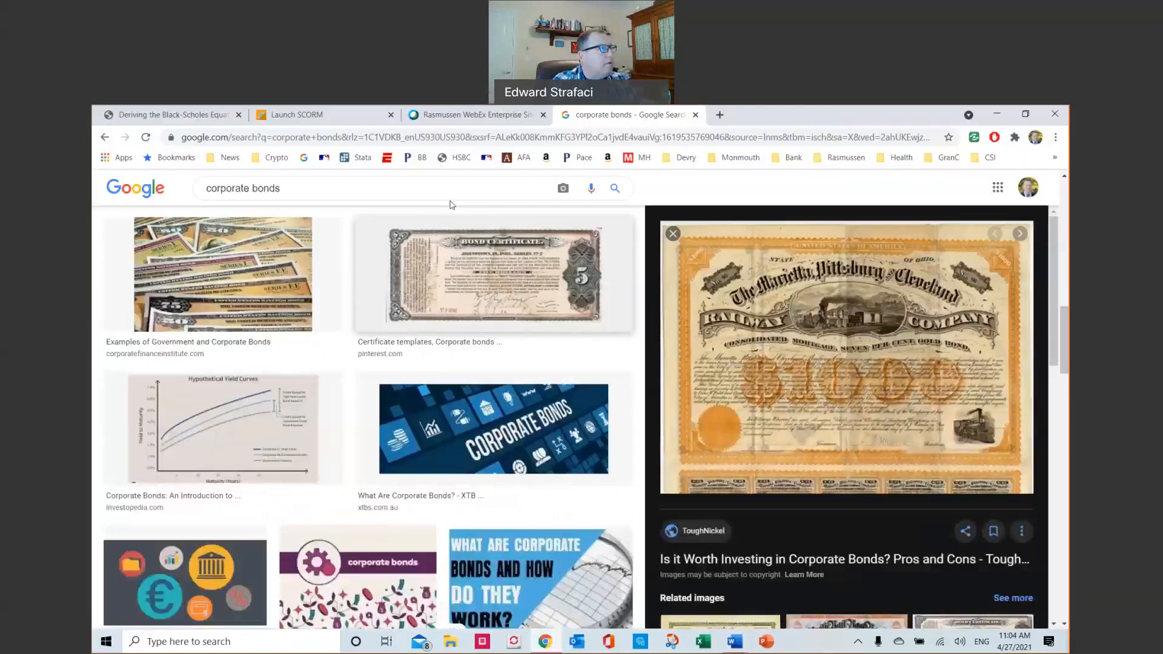
- Search Google Images for "siac nys" and preview the Yellow Pages photo of the SIAC building
{"action": "triple_click", "coordinate": [187, 195]}
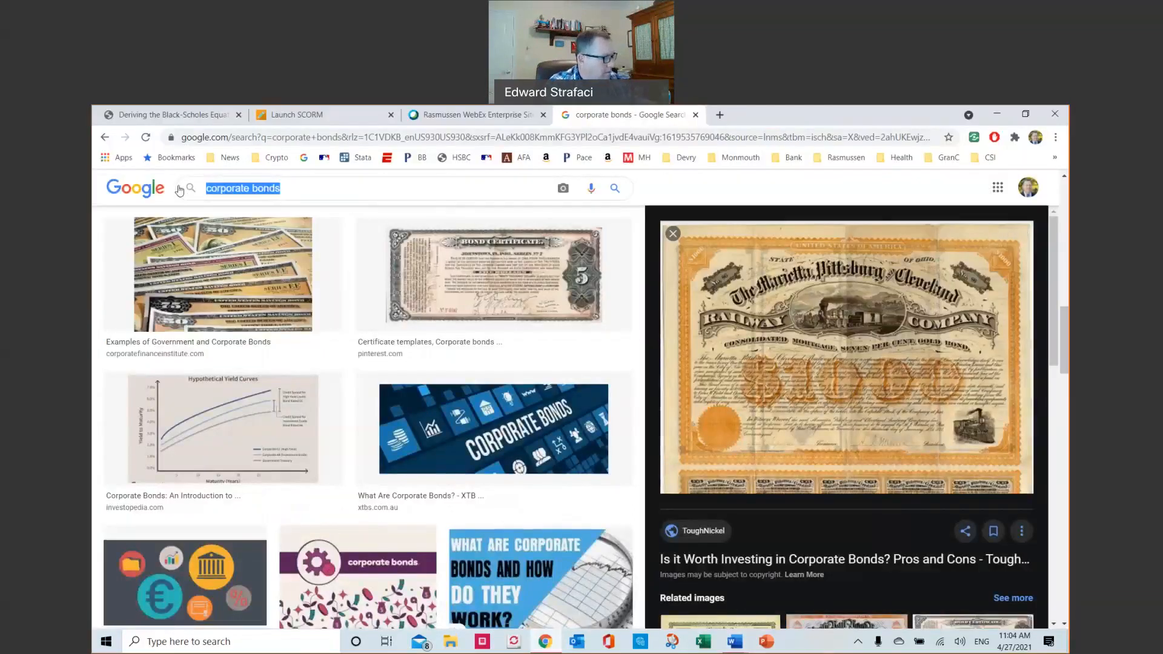
{"action": "type", "text": "siac"}
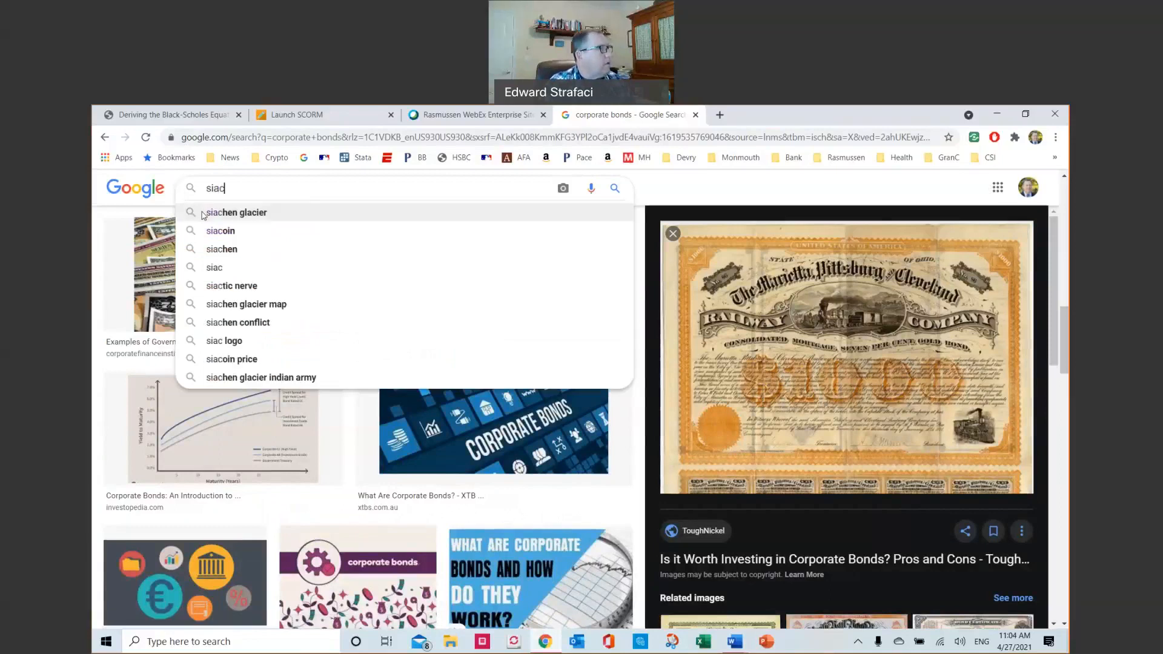
{"action": "type", "text": " n"}
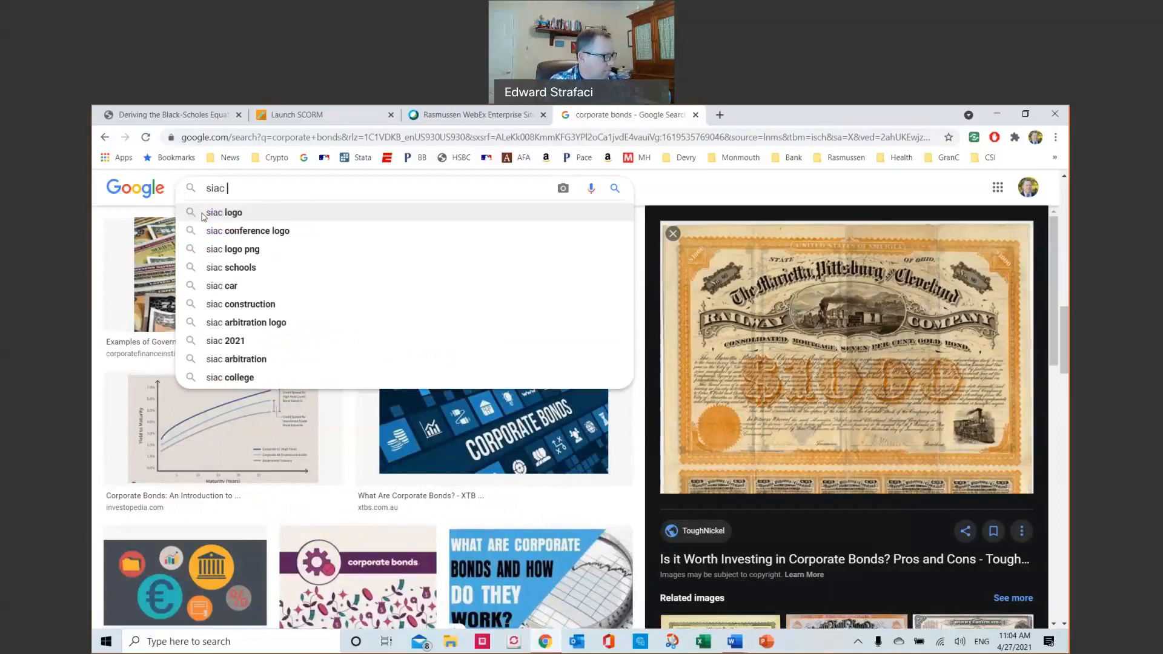
{"action": "type", "text": "ys"}
{"action": "key", "text": "Return"}
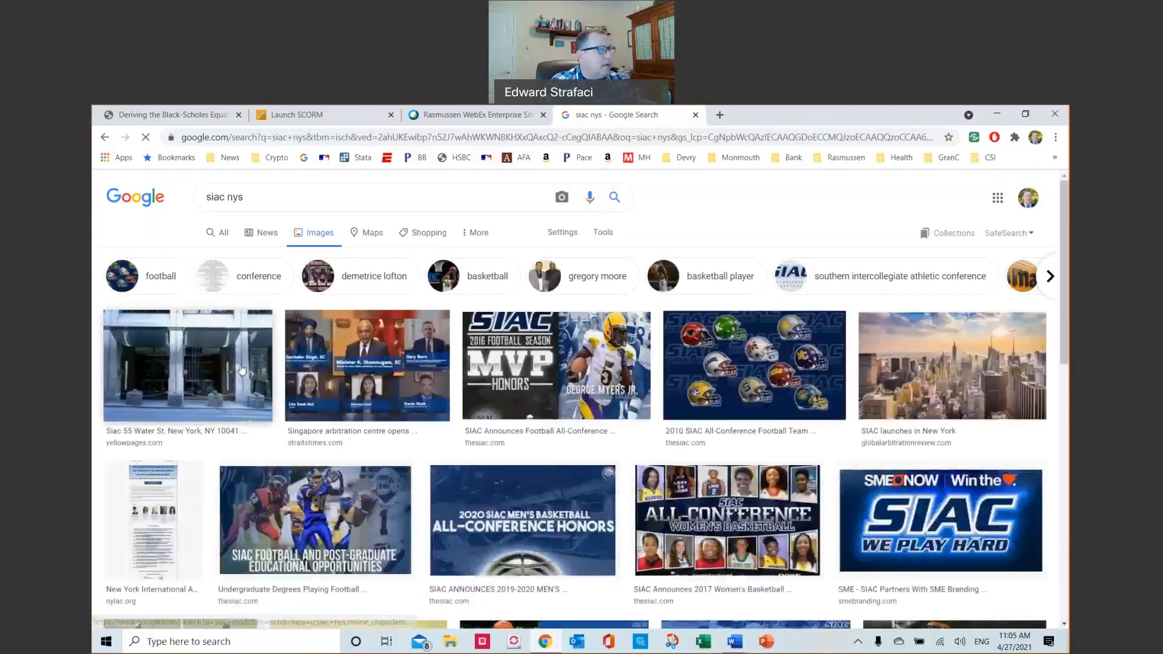
{"action": "left_click", "coordinate": [241, 370]}
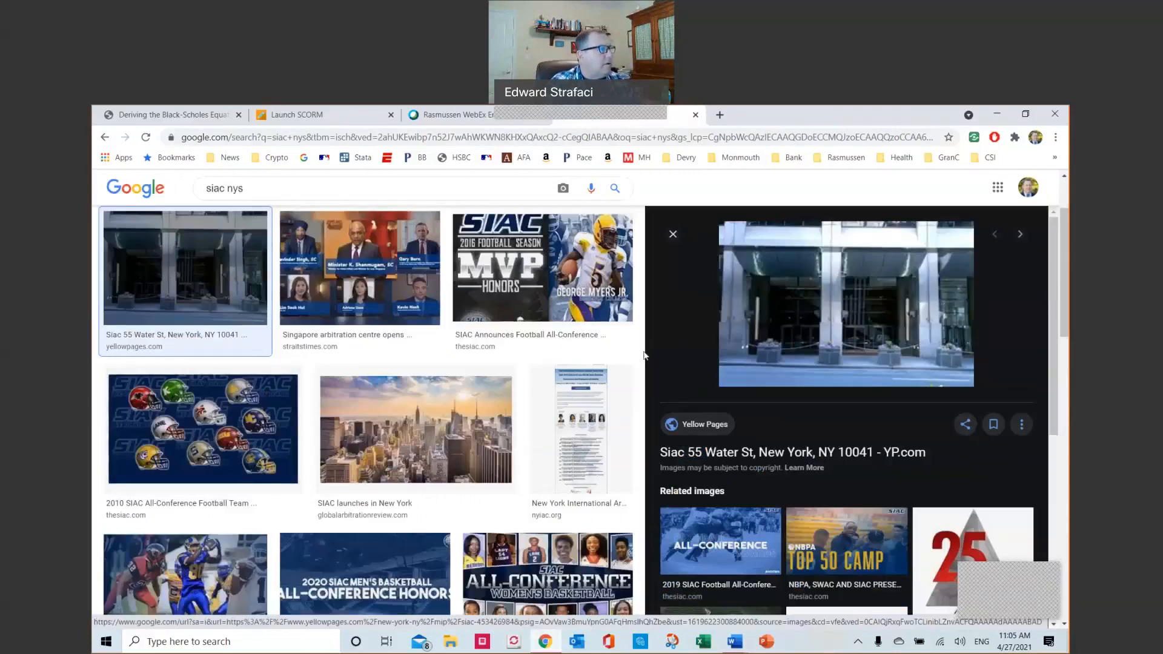
{"action": "scroll", "coordinate": [644, 355], "scroll_direction": "up", "scroll_amount": 2}
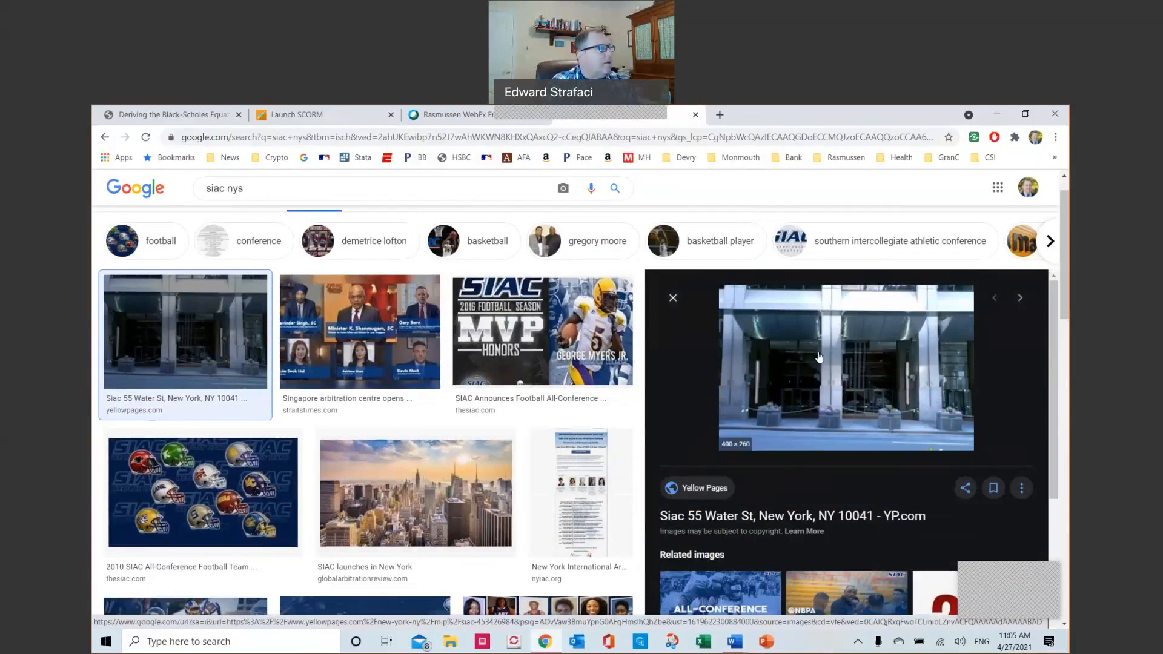
- Extend the image search query to "siac nys bond" and run it
{"action": "left_click", "coordinate": [266, 187]}
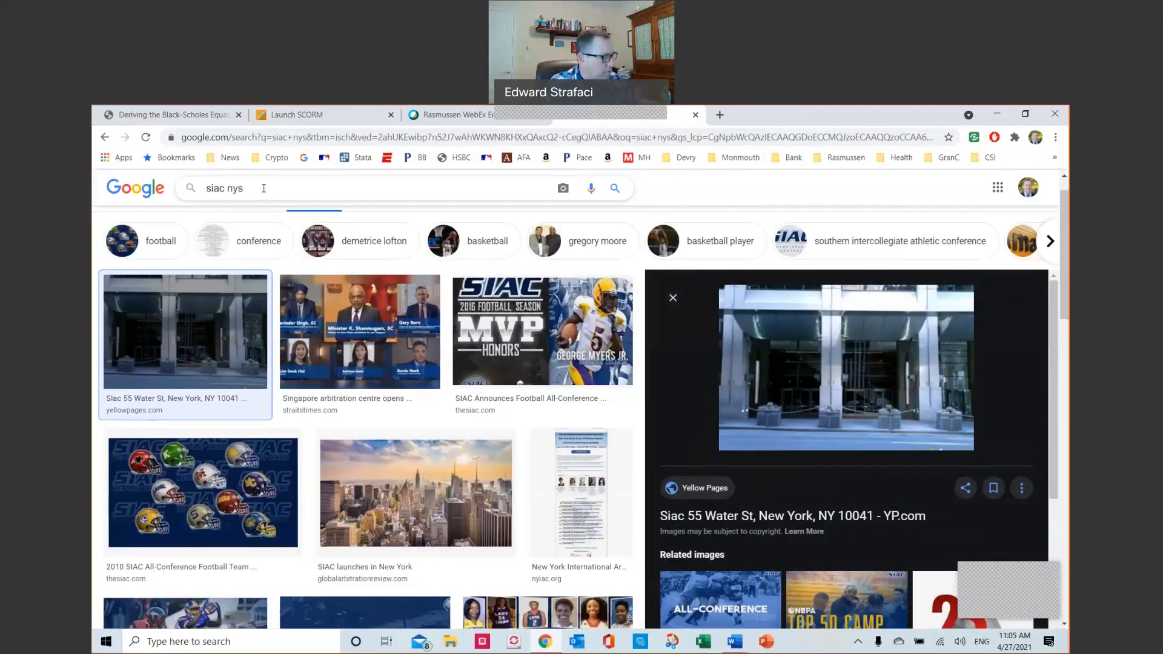
{"action": "type", "text": "bond"}
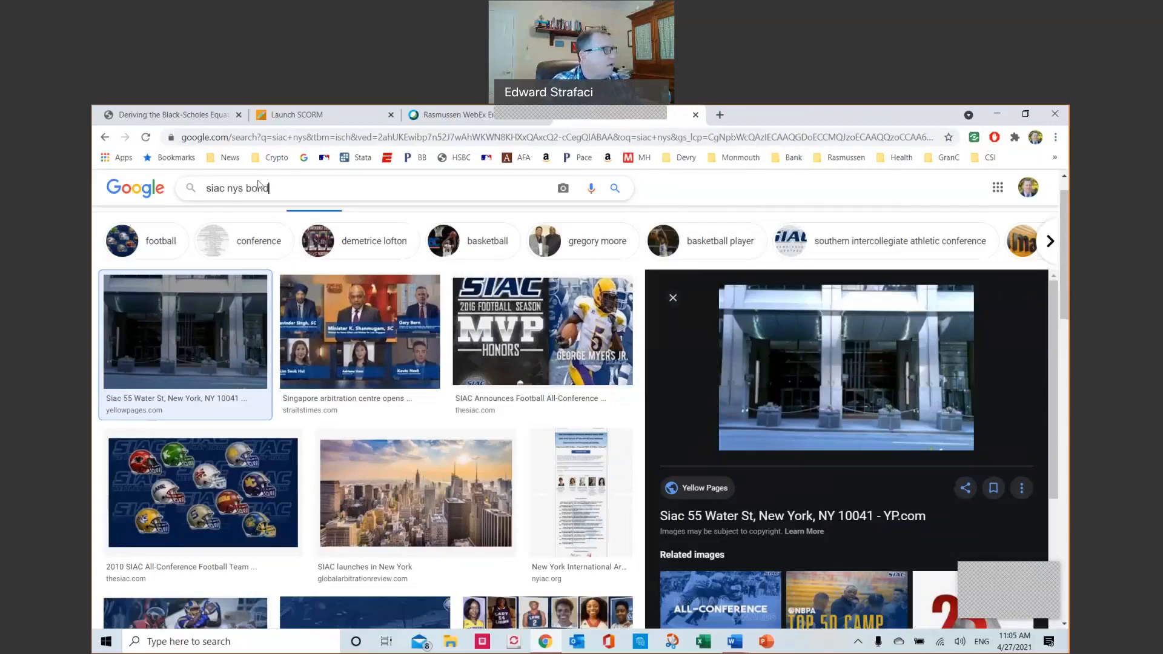
{"action": "key", "text": "Return"}
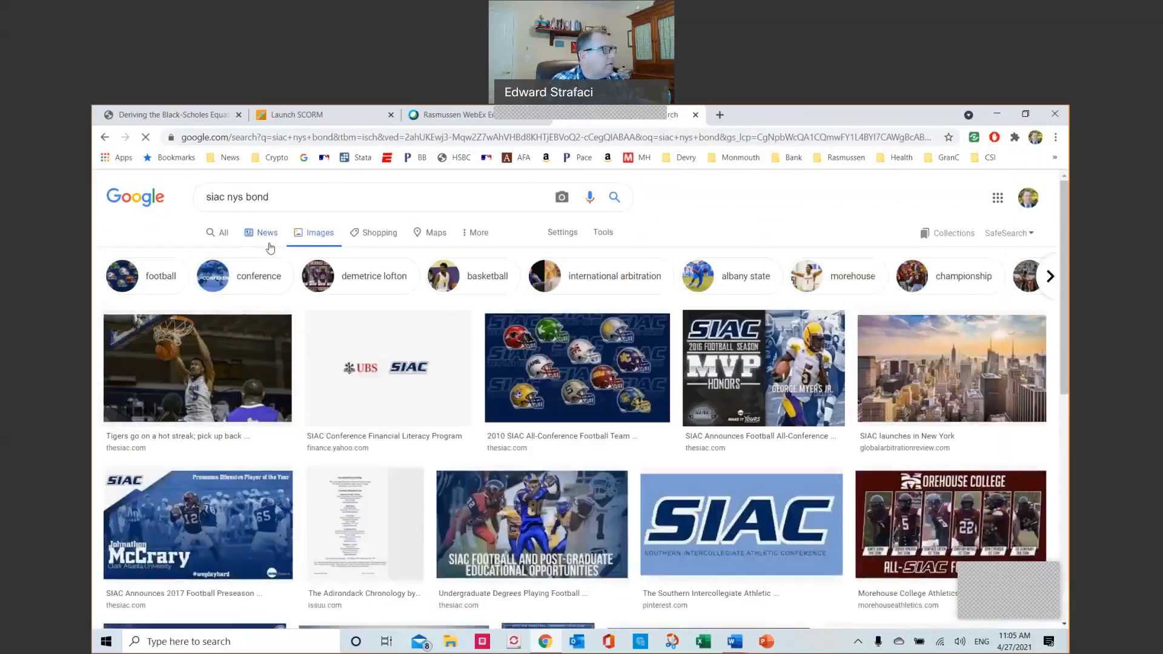
- Change the image search query to "siac ny city bond" and run it
{"action": "left_click", "coordinate": [277, 197]}
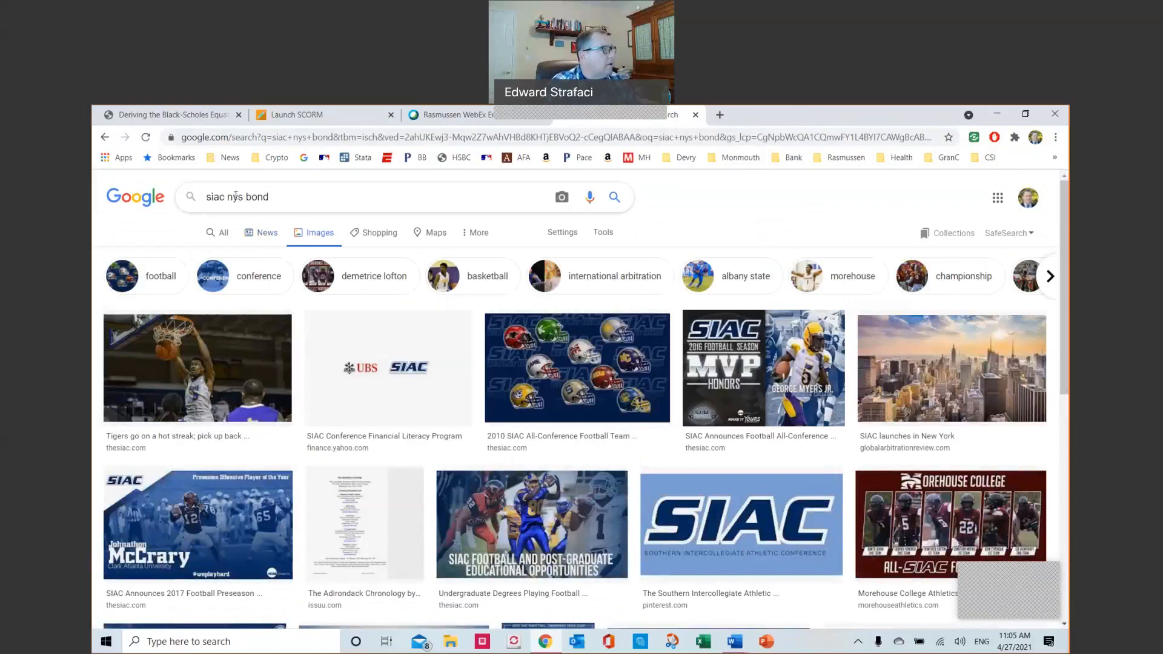
{"action": "left_click_drag", "start_coordinate": [243, 197], "coordinate": [238, 197]}
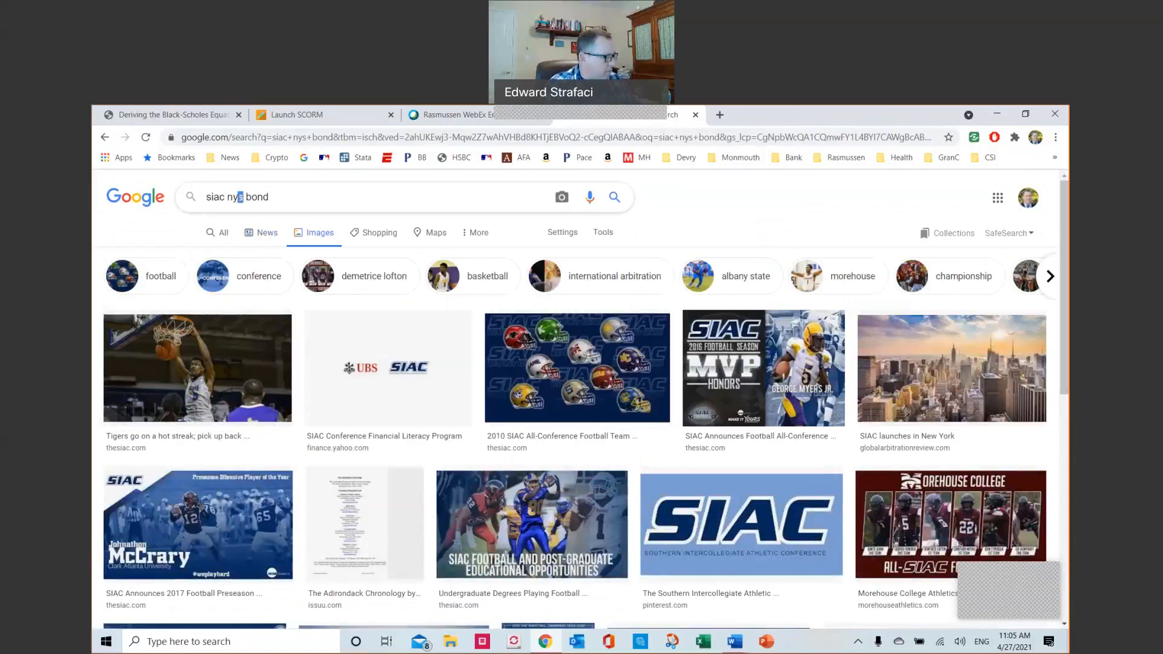
{"action": "type", "text": "city"}
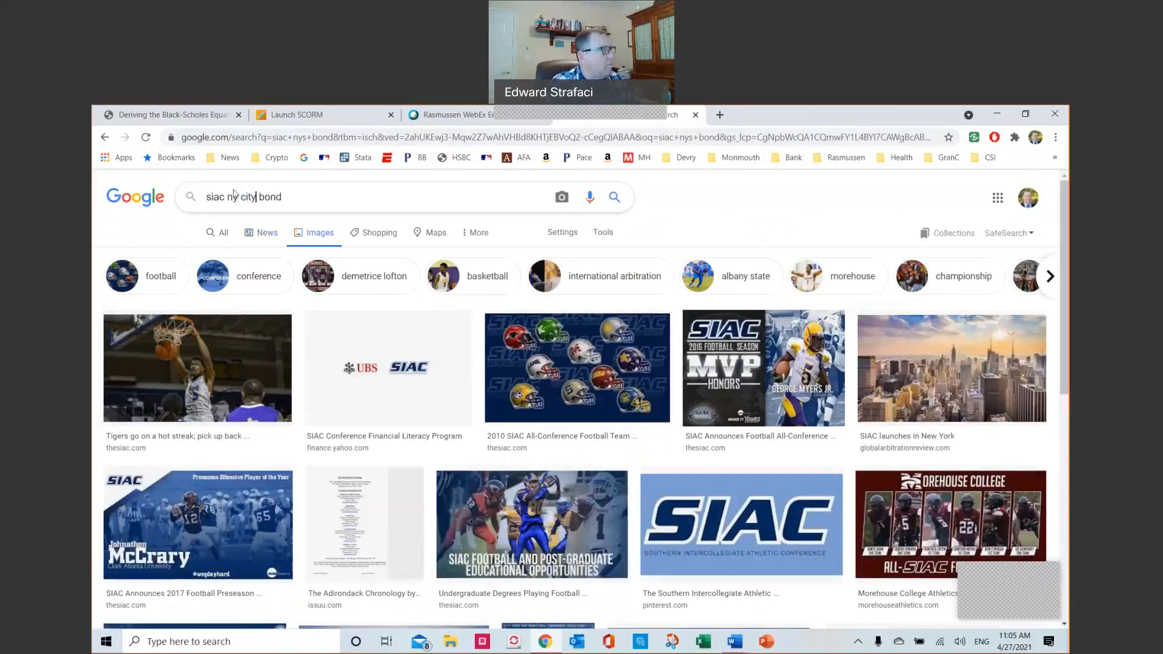
{"action": "key", "text": "Return"}
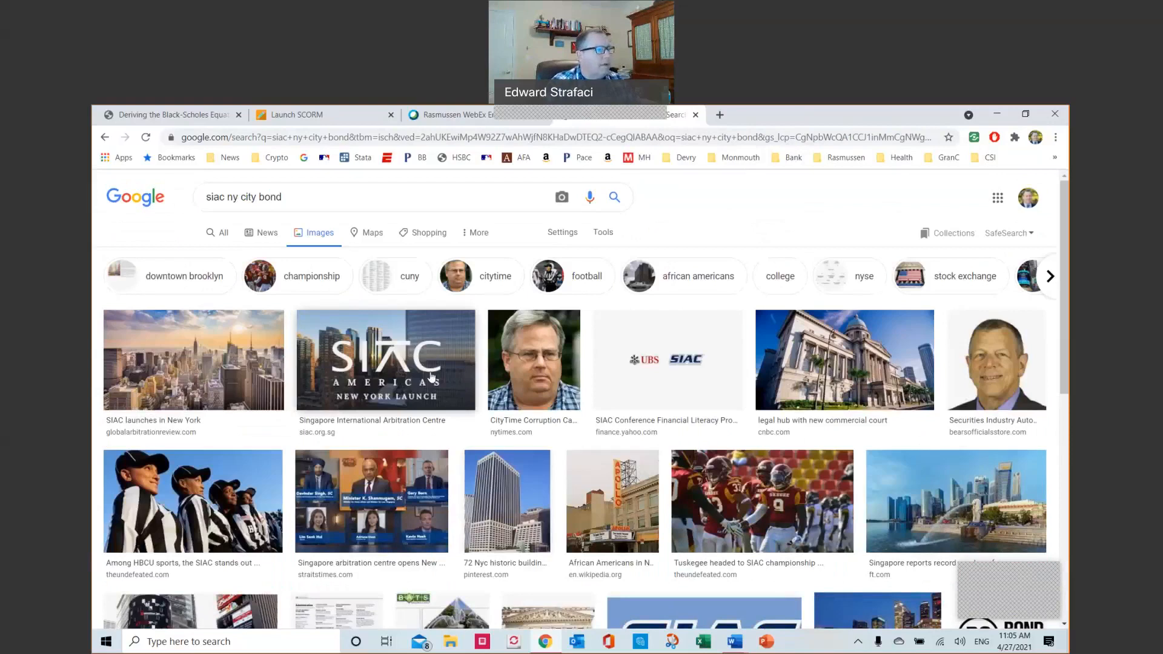
- Browse the "siac ny city bond" image results and preview the "NYSE versus Nasdaq" photo from grow.acorns.com
{"action": "scroll", "coordinate": [656, 438], "scroll_direction": "down", "scroll_amount": 4}
{"action": "scroll", "coordinate": [656, 438], "scroll_direction": "up", "scroll_amount": 4}
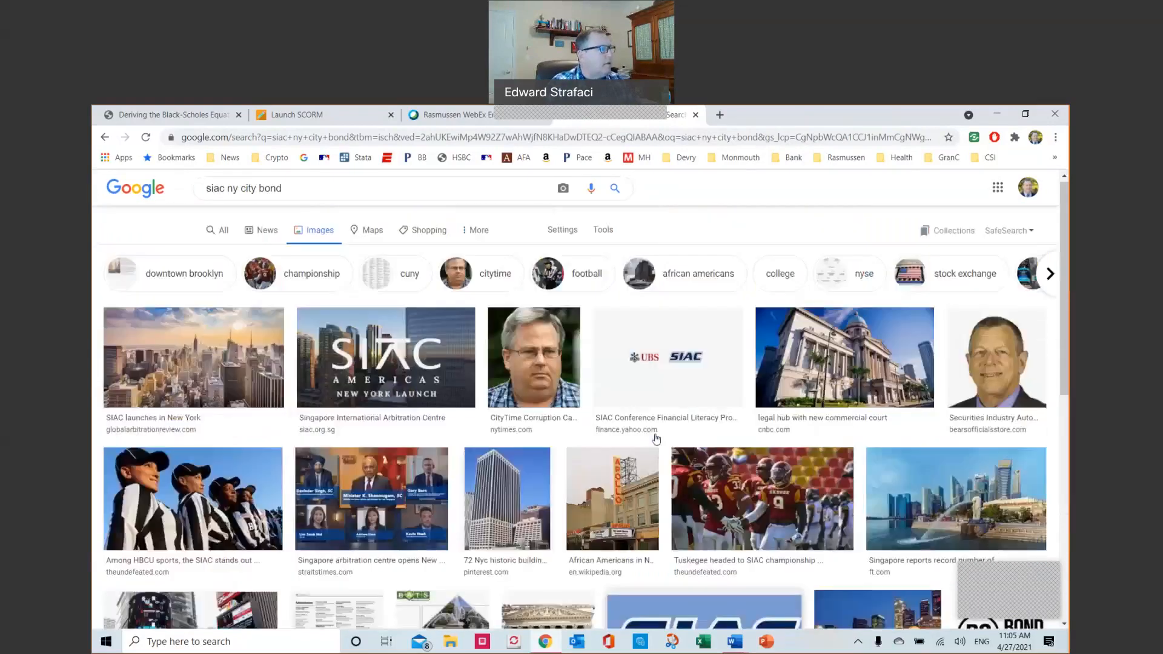
{"action": "scroll", "coordinate": [655, 438], "scroll_direction": "down", "scroll_amount": 5}
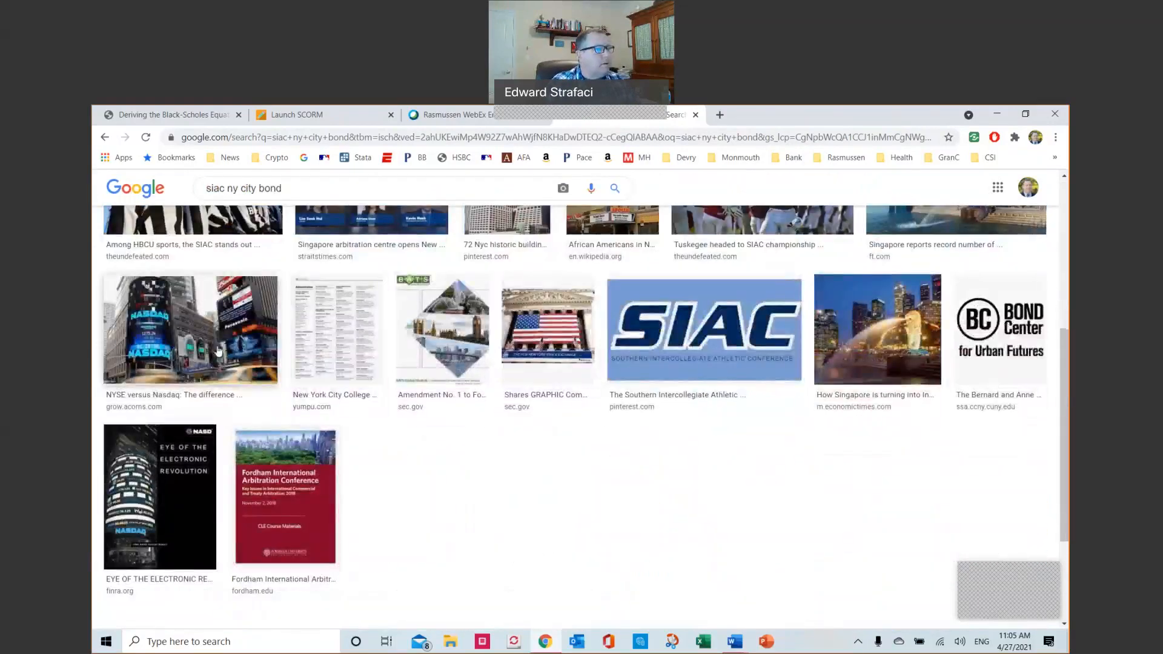
{"action": "left_click", "coordinate": [209, 348]}
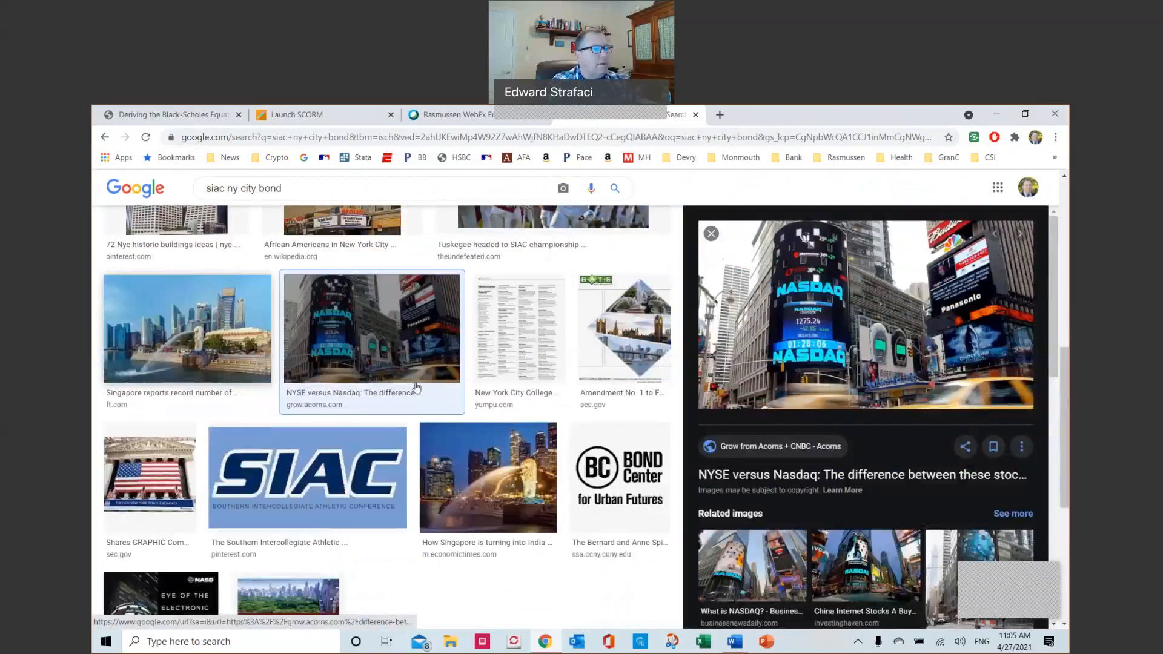
- Search Google Images for "nyse" and browse the trading floor and building photos
{"action": "triple_click", "coordinate": [301, 188]}
{"action": "type", "text": "n"}
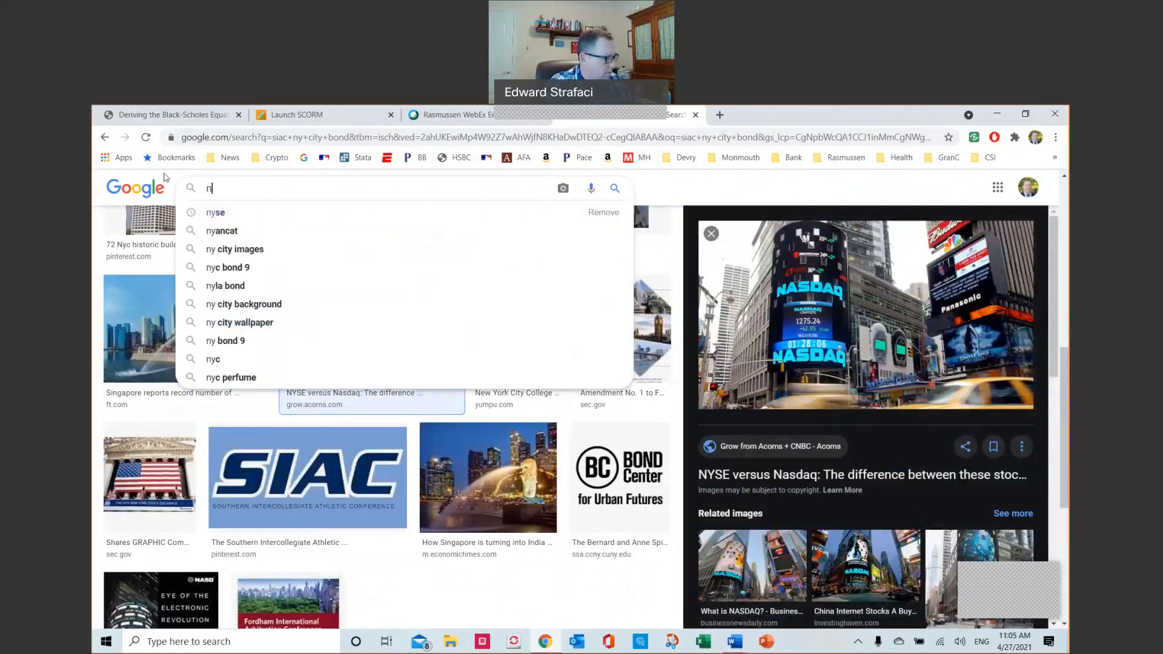
{"action": "type", "text": "yse"}
{"action": "key", "text": "Return"}
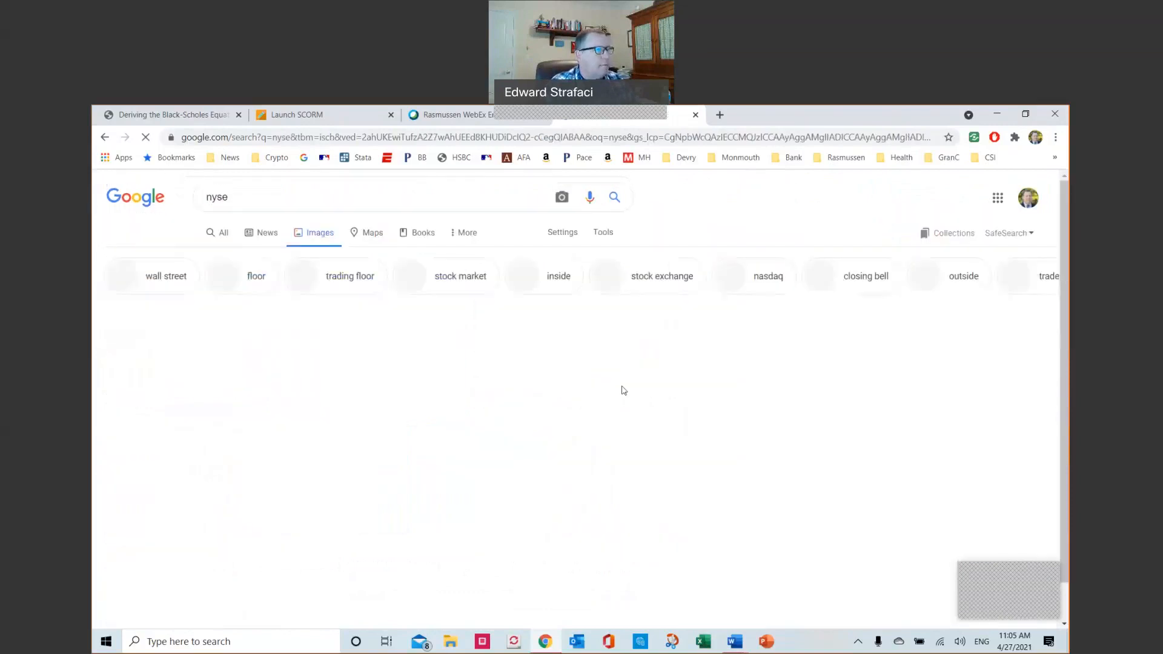
{"action": "scroll", "coordinate": [430, 395], "scroll_direction": "down", "scroll_amount": 4}
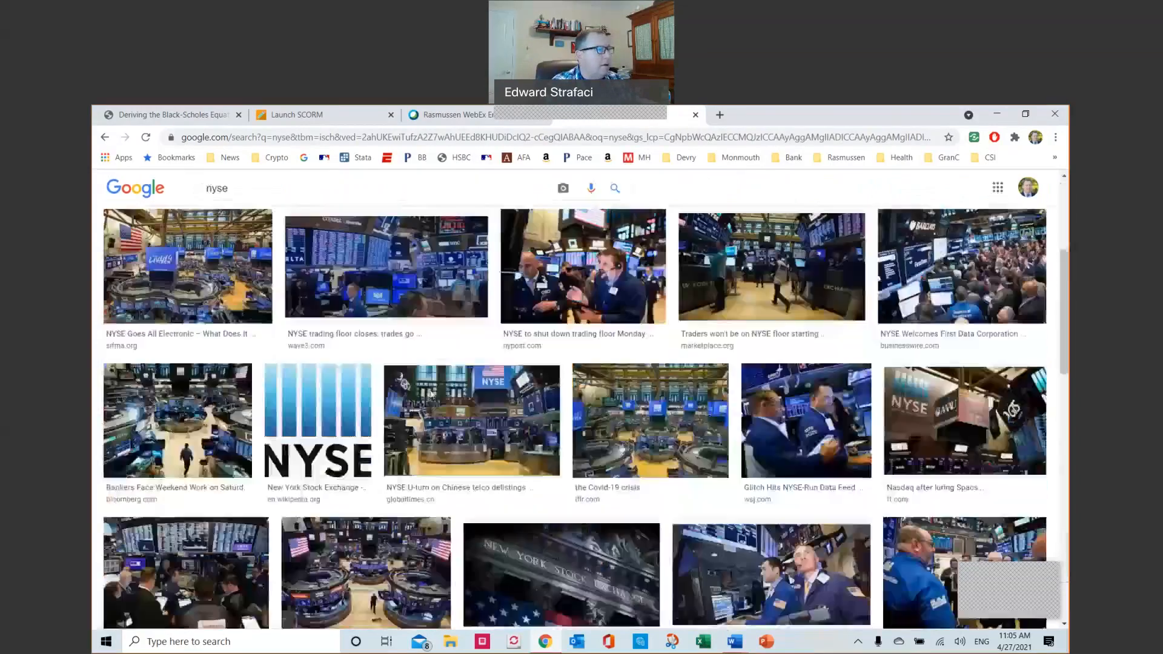
{"action": "scroll", "coordinate": [430, 394], "scroll_direction": "down", "scroll_amount": 4}
{"action": "scroll", "coordinate": [432, 397], "scroll_direction": "down", "scroll_amount": 4}
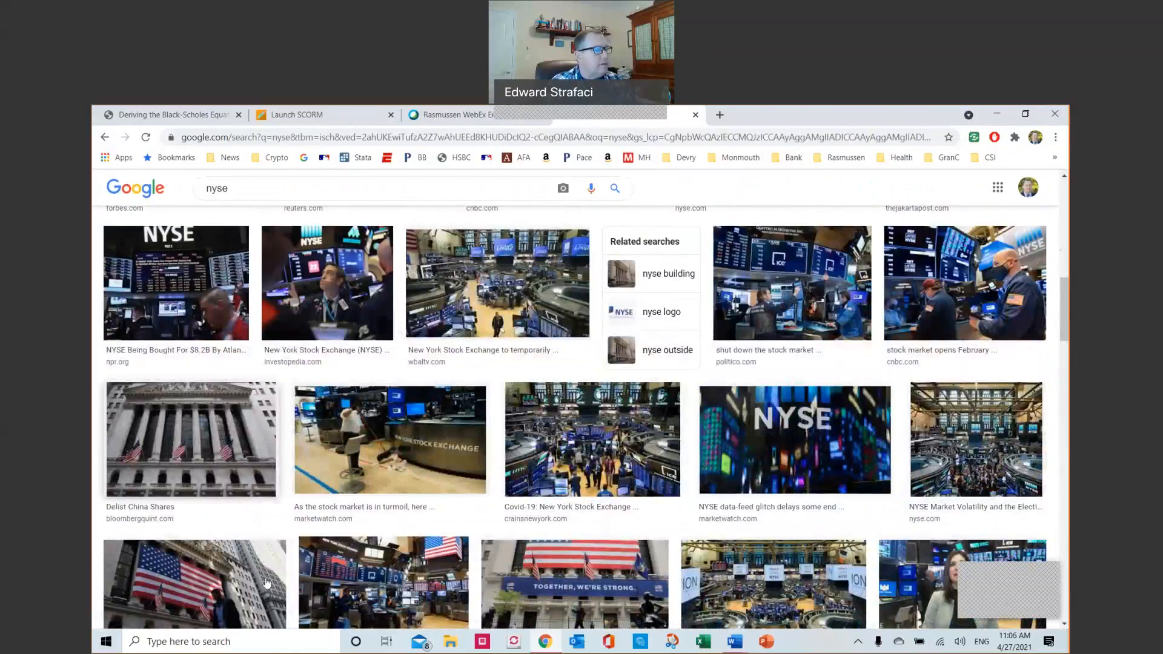
- Return to the Launch SCORM lesson, review the bond pricing formula and dismiss it to show the semi-annual coupon bond pricing slide
{"action": "left_click", "coordinate": [766, 641]}
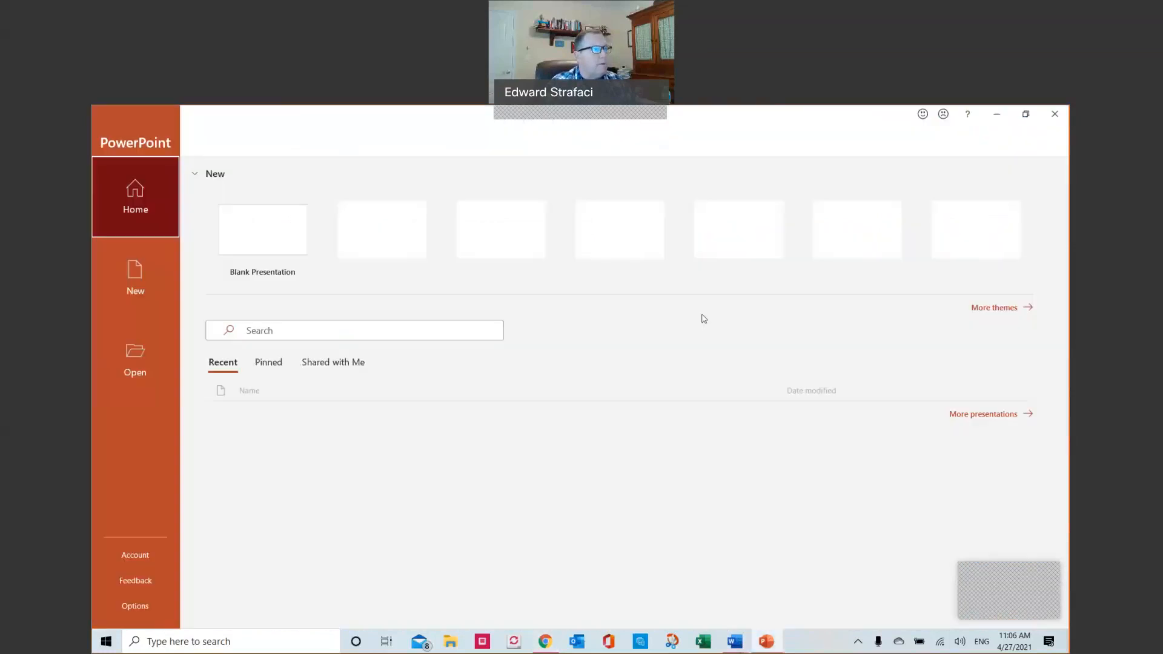
{"action": "left_click", "coordinate": [1054, 114]}
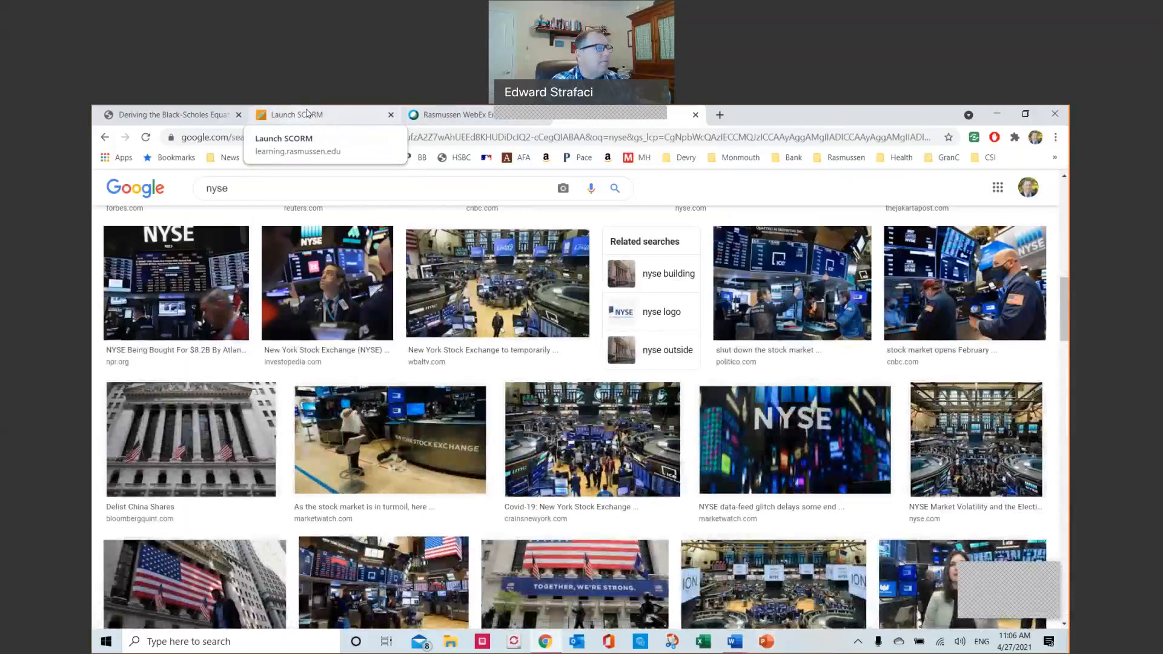
{"action": "left_click", "coordinate": [307, 114]}
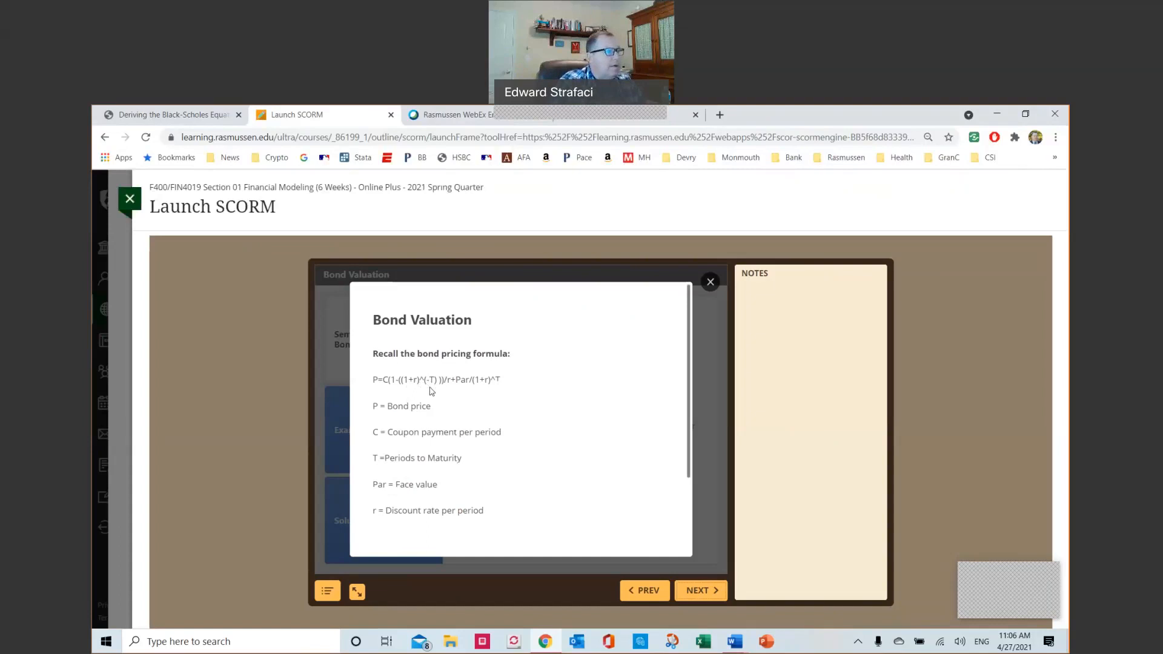
{"action": "left_click", "coordinate": [682, 591]}
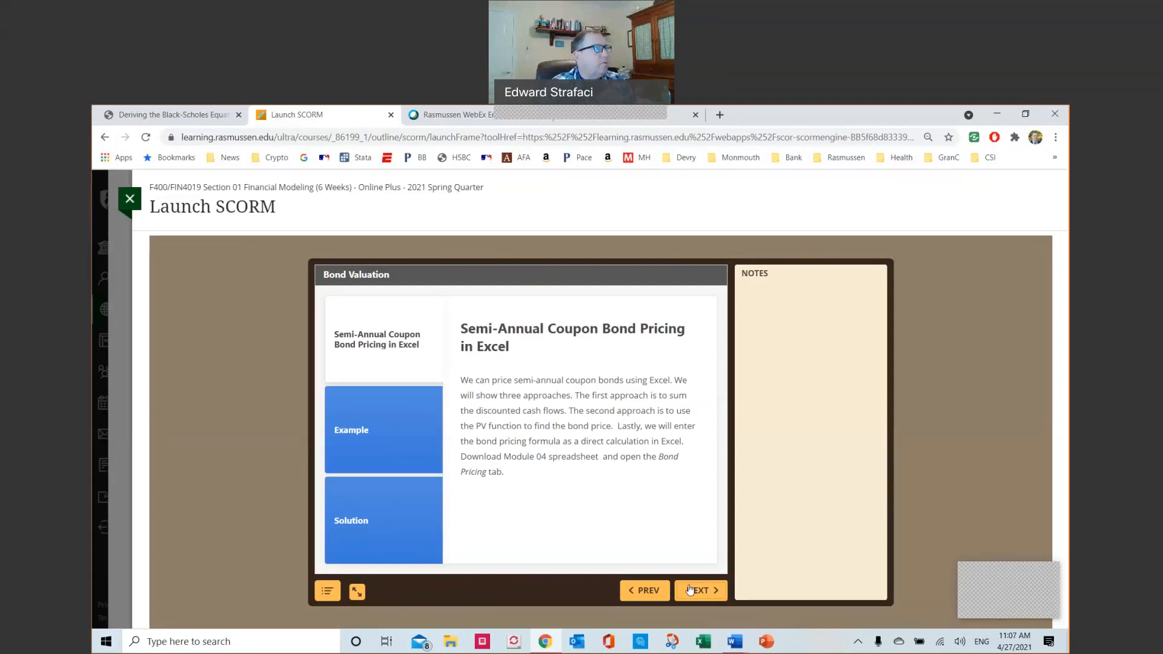
- Return to the Google Images results and search for "bloomberg bond screen"
{"action": "left_click", "coordinate": [679, 122]}
{"action": "left_click_drag", "start_coordinate": [232, 189], "coordinate": [191, 195]}
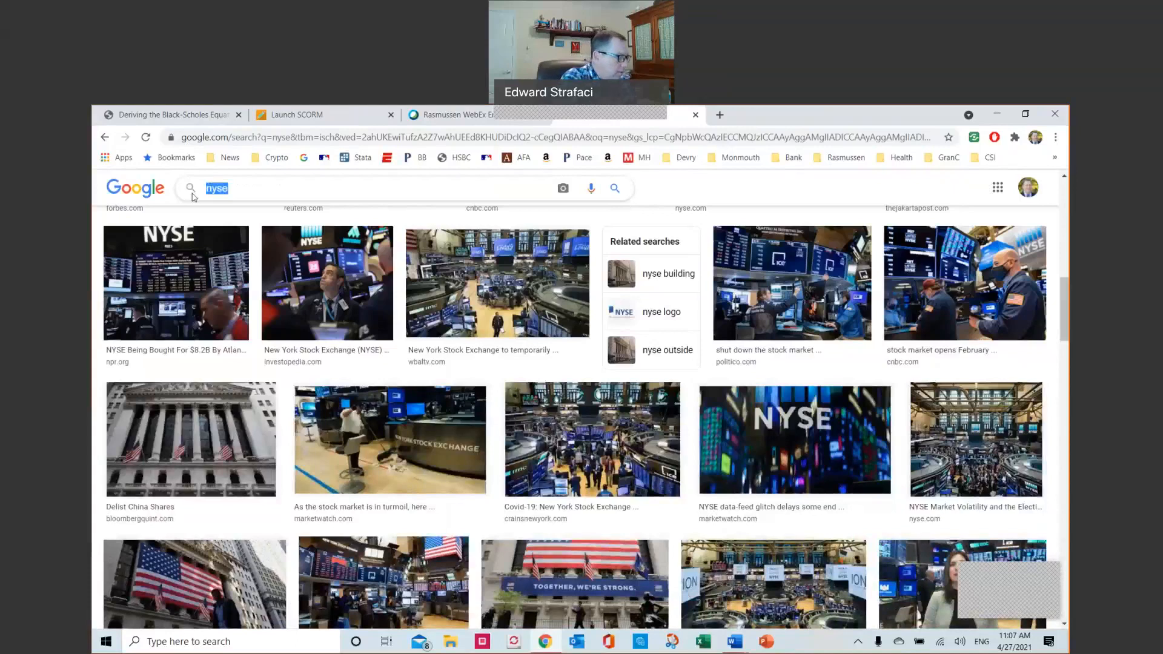
{"action": "type", "text": "bloomb"}
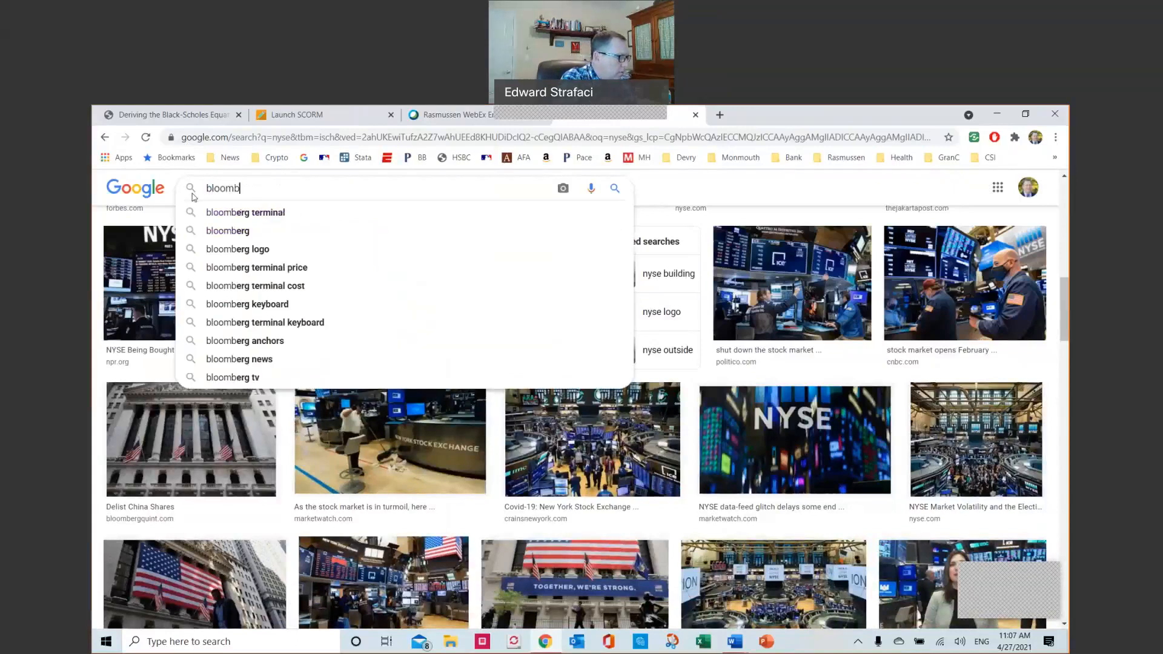
{"action": "type", "text": "erg"}
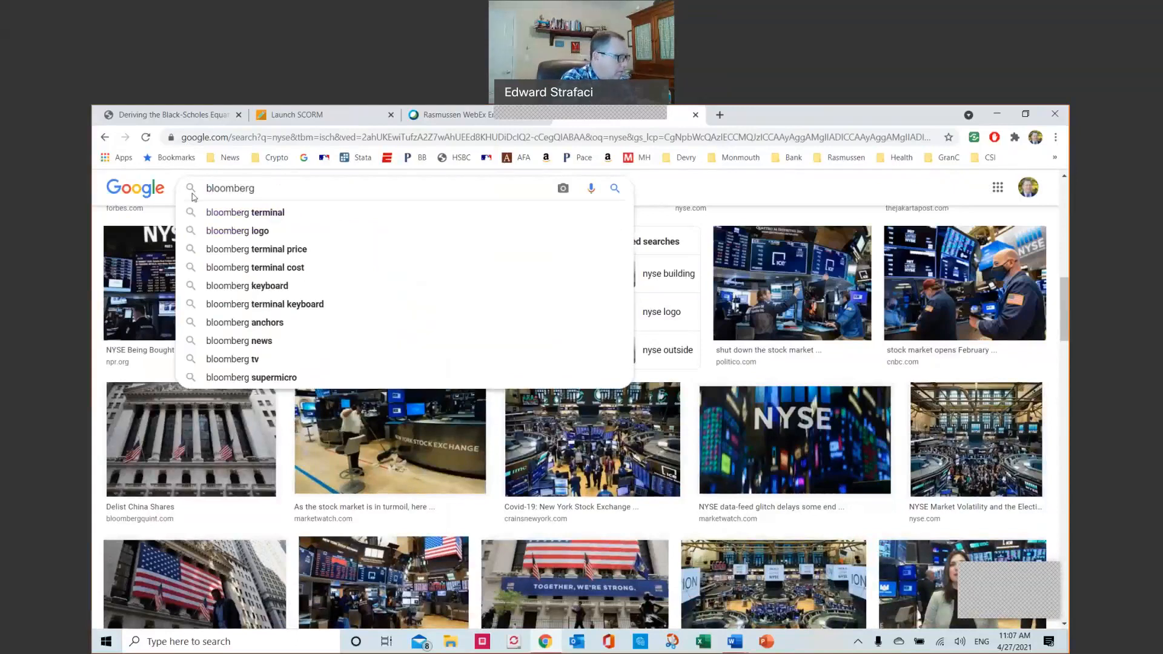
{"action": "type", "text": " bond"}
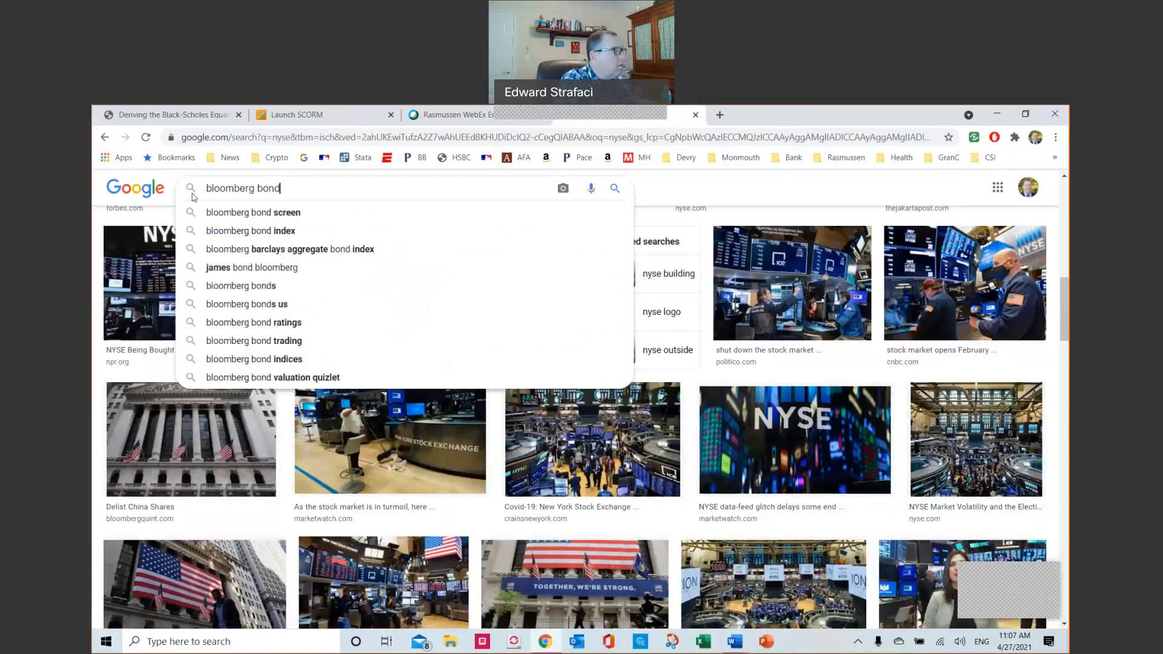
{"action": "left_click", "coordinate": [263, 215]}
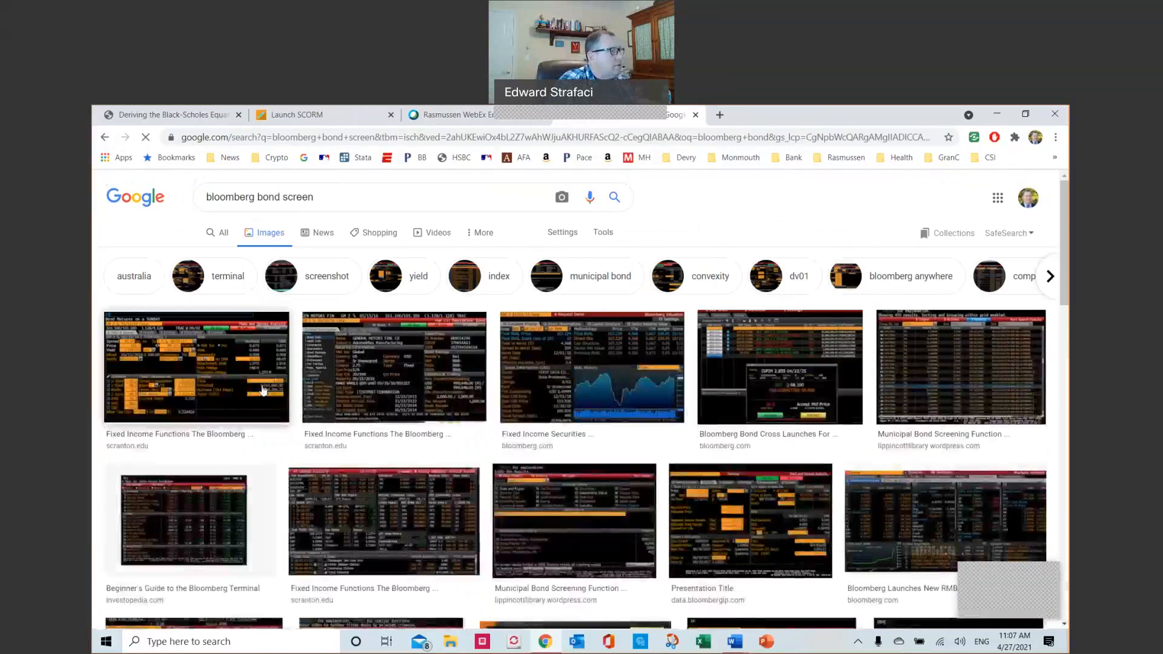
- Open the University of Scranton PDF behind the first Bloomberg image result and page through it to the bond description on page 5
{"action": "left_click", "coordinate": [263, 390]}
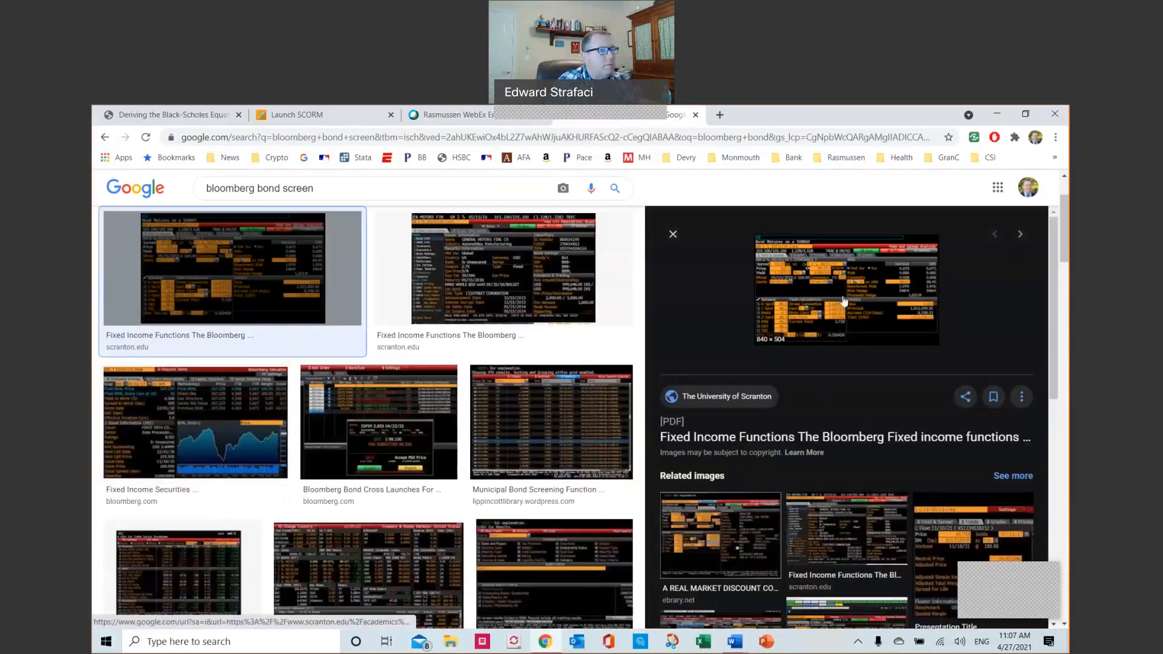
{"action": "left_click", "coordinate": [797, 437]}
{"action": "scroll", "coordinate": [669, 418], "scroll_direction": "down", "scroll_amount": 3}
{"action": "left_click", "coordinate": [190, 386]}
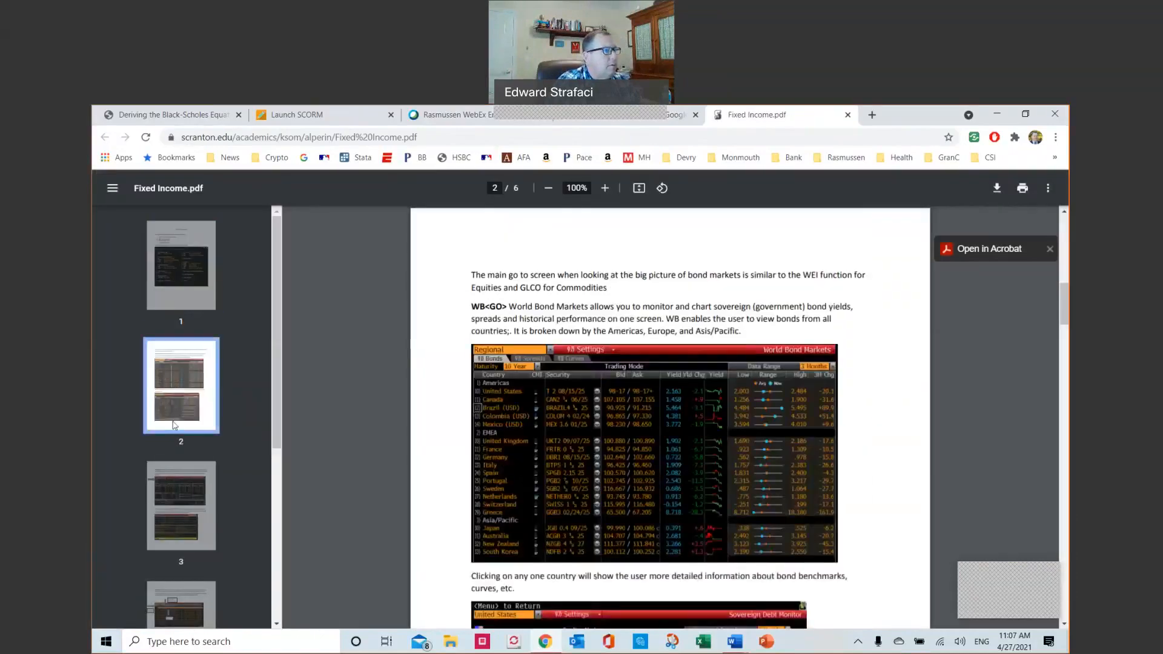
{"action": "left_click", "coordinate": [177, 477]}
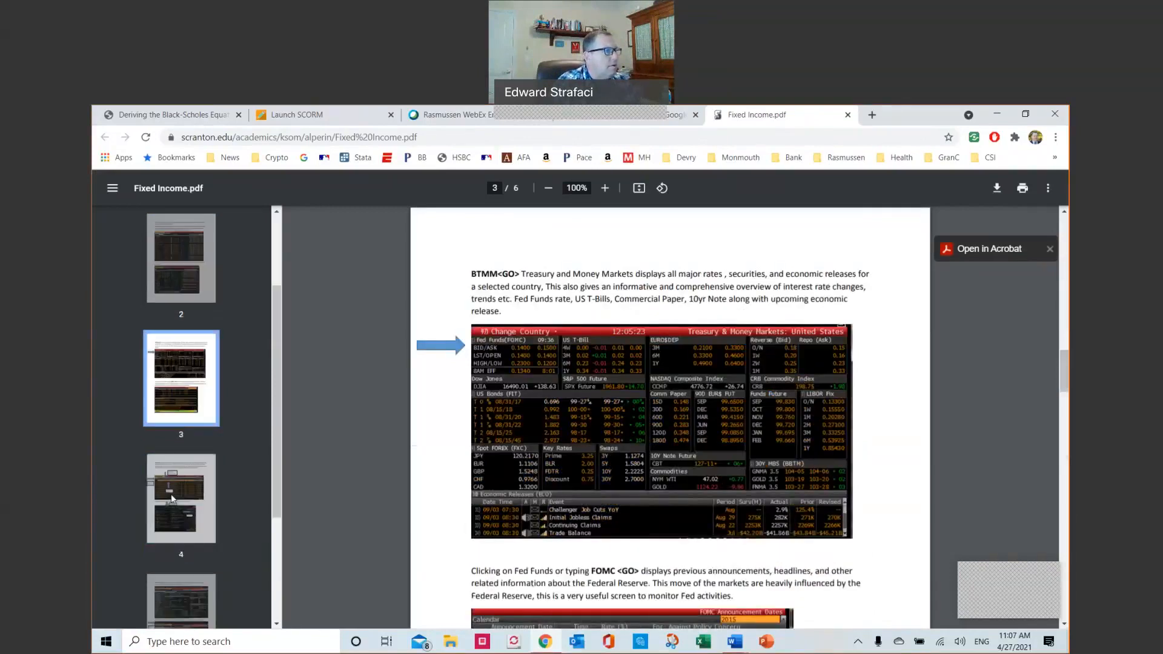
{"action": "left_click", "coordinate": [171, 493]}
{"action": "left_click", "coordinate": [182, 524]}
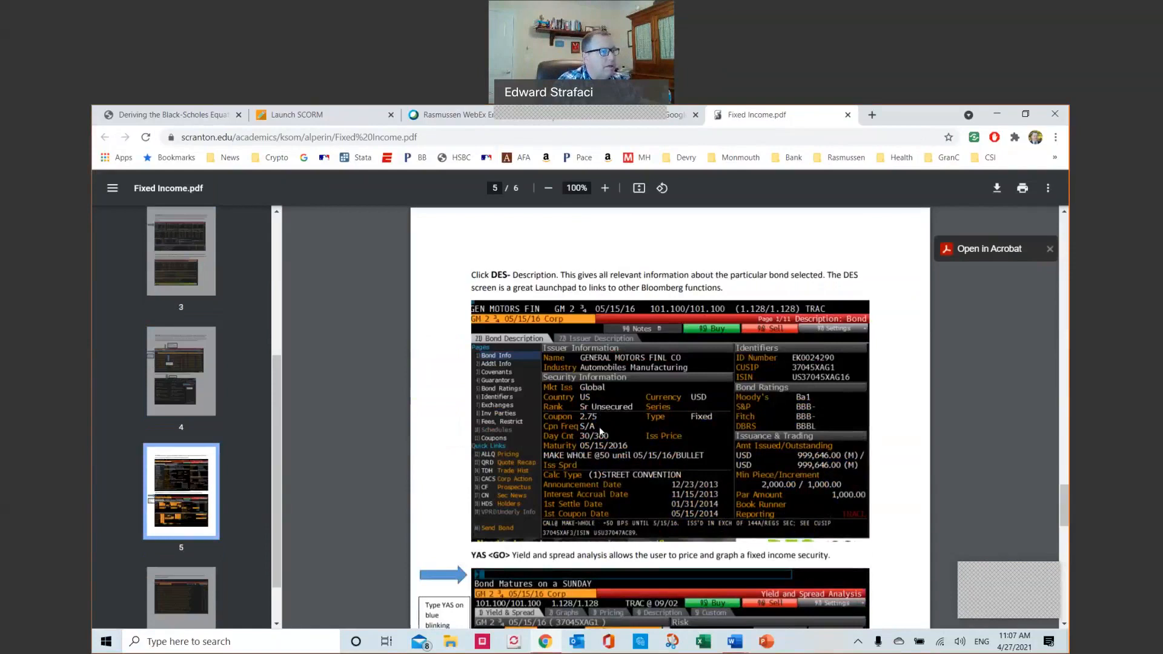
- Examine the bond description and yield and spread analysis screens on page 5, and the bond news screen on page 6
{"action": "scroll", "coordinate": [684, 423], "scroll_direction": "down", "scroll_amount": 4}
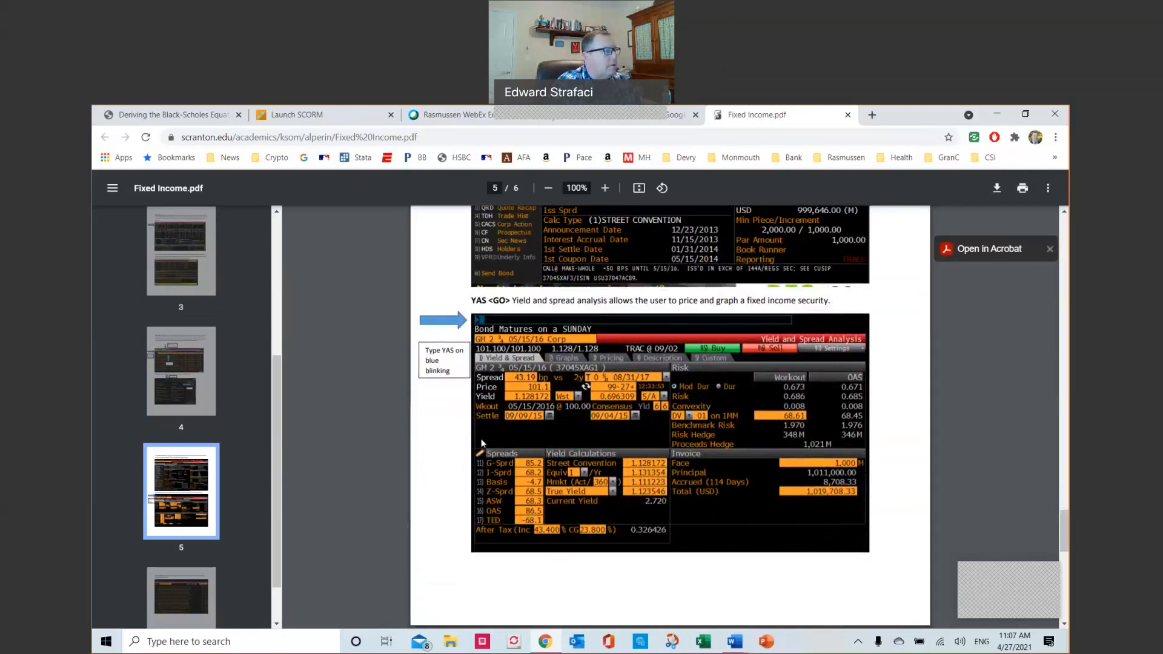
{"action": "scroll", "coordinate": [725, 453], "scroll_direction": "up", "scroll_amount": 3}
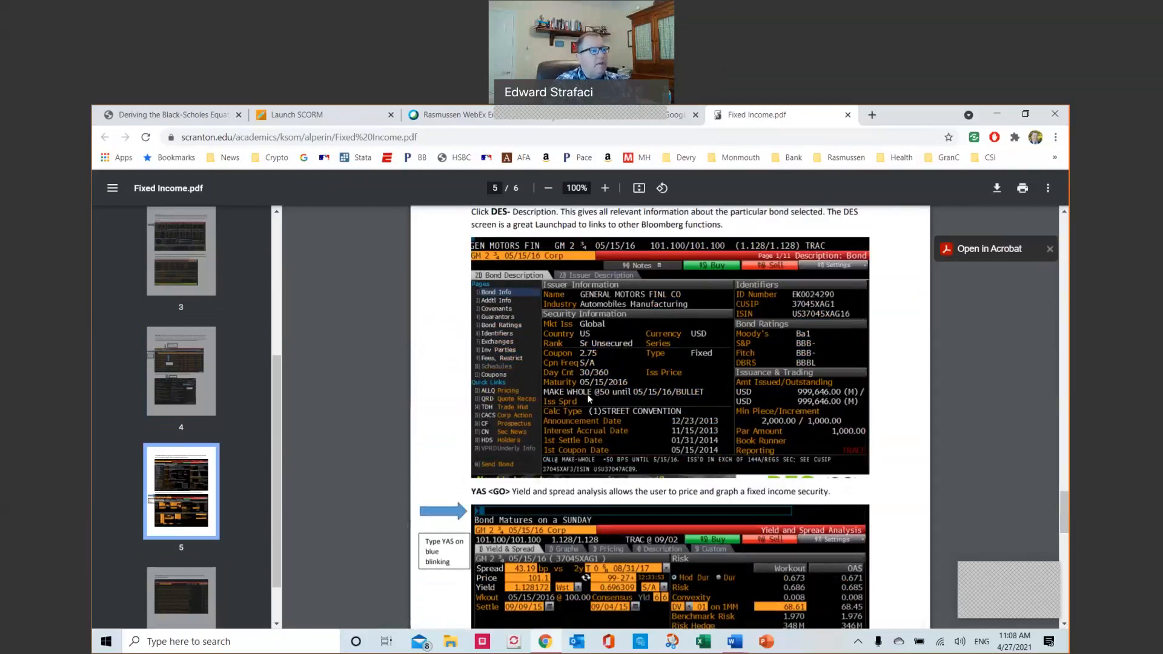
{"action": "scroll", "coordinate": [594, 399], "scroll_direction": "down", "scroll_amount": 5}
{"action": "scroll", "coordinate": [596, 405], "scroll_direction": "down", "scroll_amount": 4}
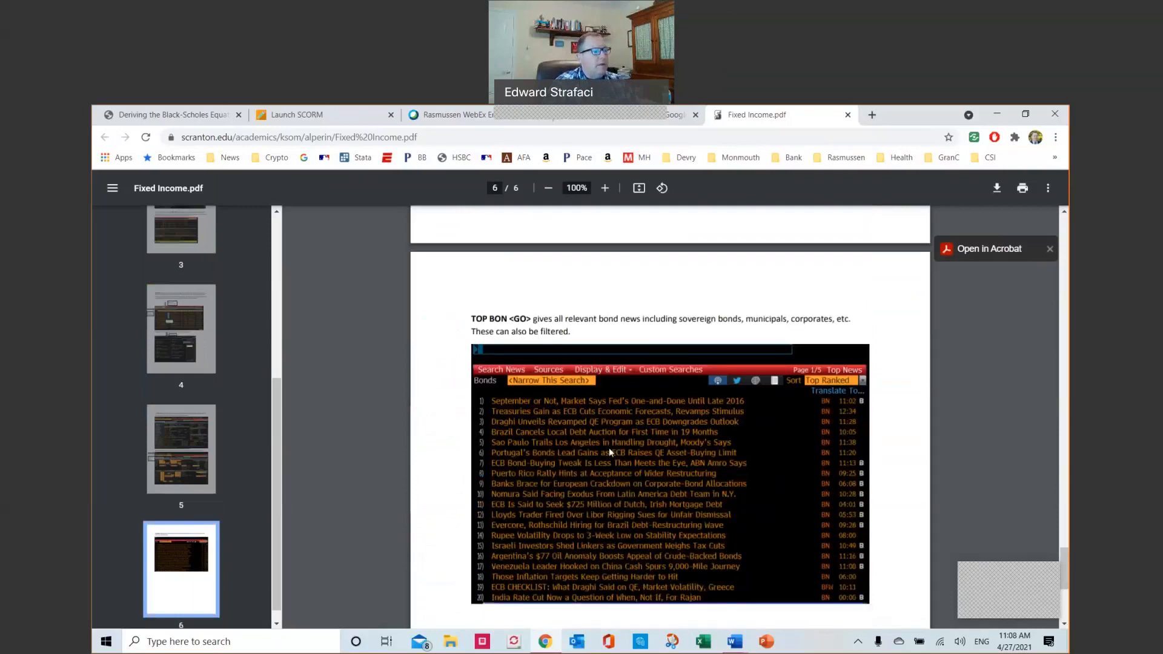
{"action": "scroll", "coordinate": [609, 448], "scroll_direction": "down", "scroll_amount": 3}
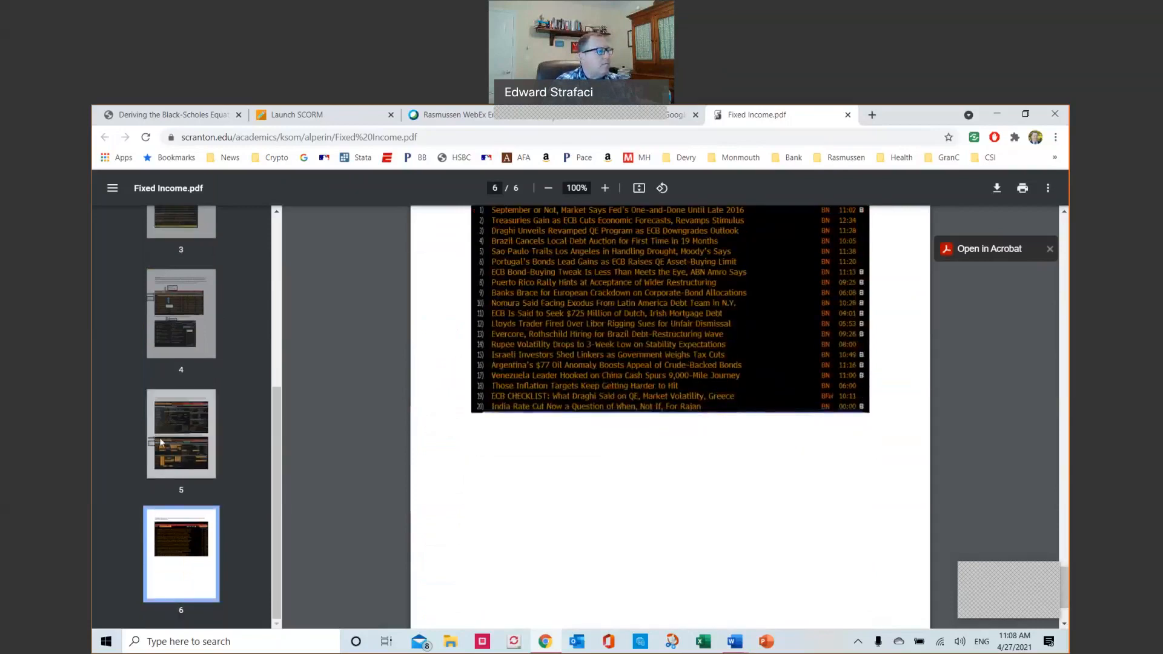
- Go back to page 1 of the Fixed Income PDF to view the list of Bloomberg fixed income functions
{"action": "scroll", "coordinate": [159, 434], "scroll_direction": "up", "scroll_amount": 5}
{"action": "left_click", "coordinate": [170, 417]}
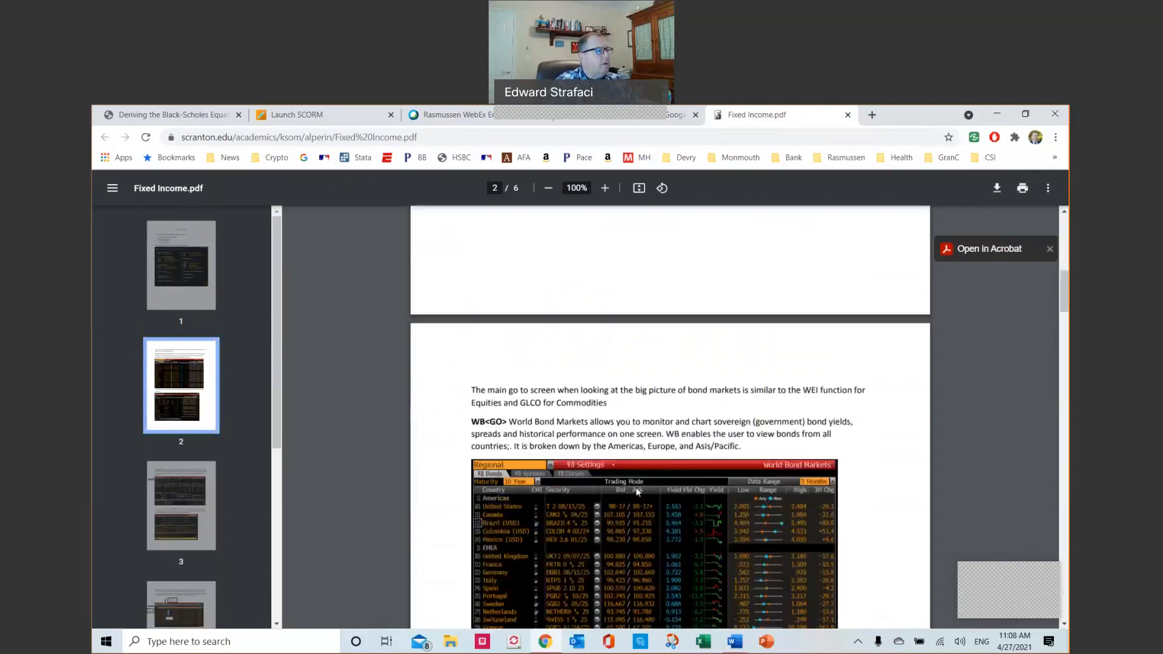
{"action": "left_click", "coordinate": [187, 279]}
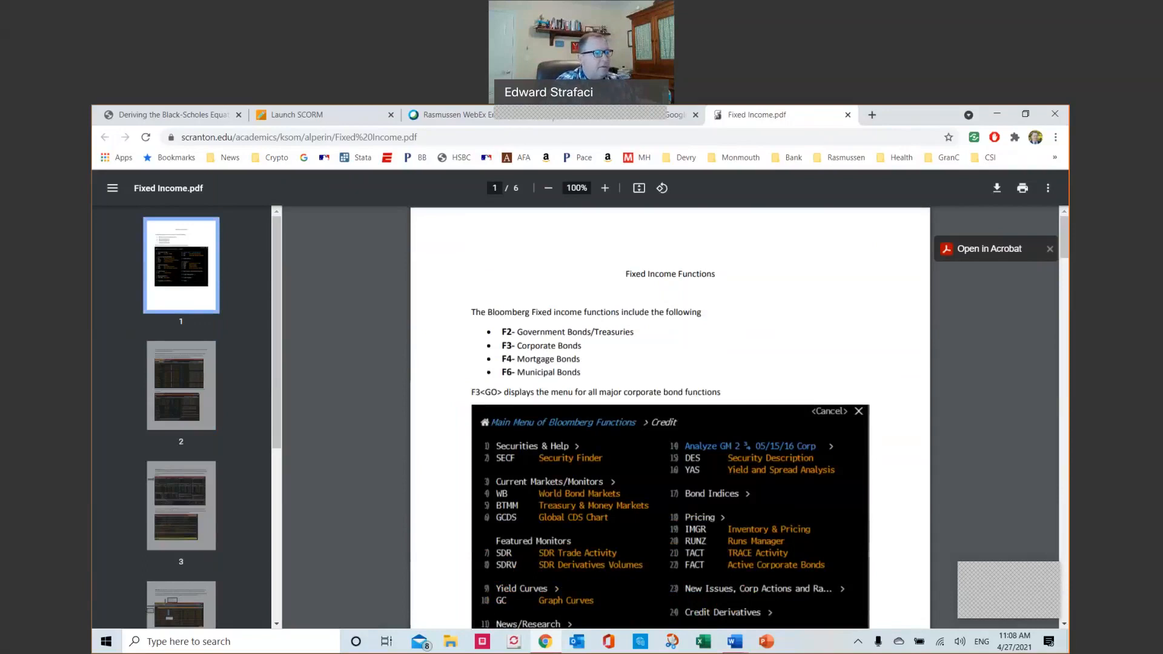
{"action": "left_click", "coordinate": [549, 646]}
{"action": "left_click", "coordinate": [549, 645]}
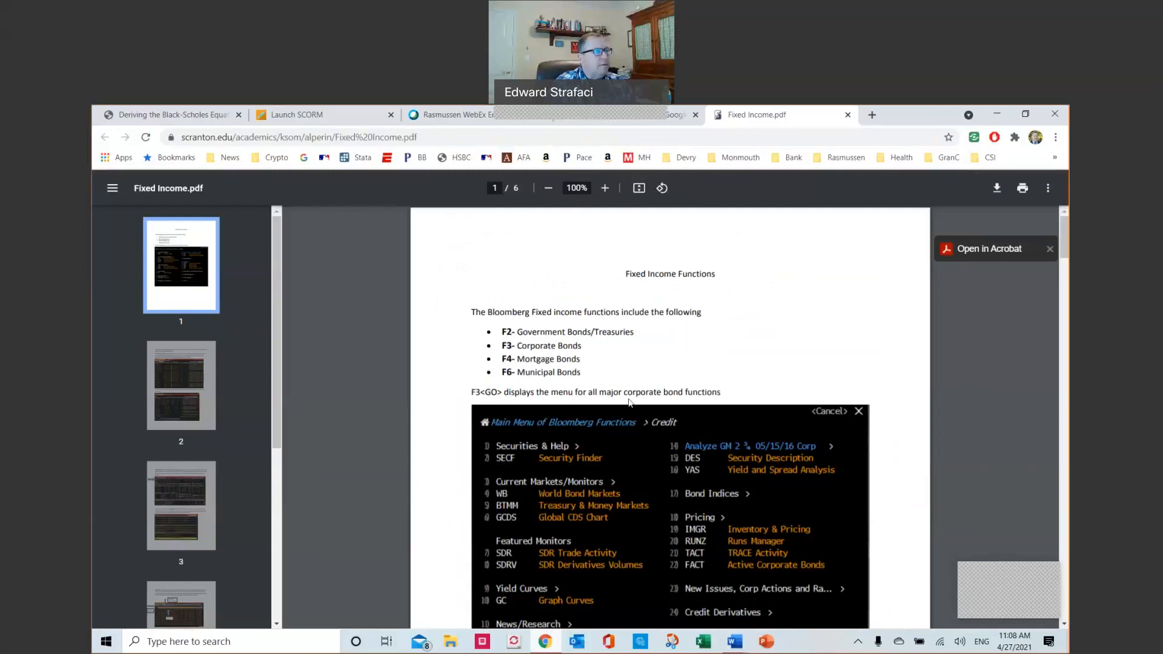
- Switch to the Launch SCORM lesson and view the semi-annual bond pricing Example and its Solution
{"action": "left_click", "coordinate": [303, 114]}
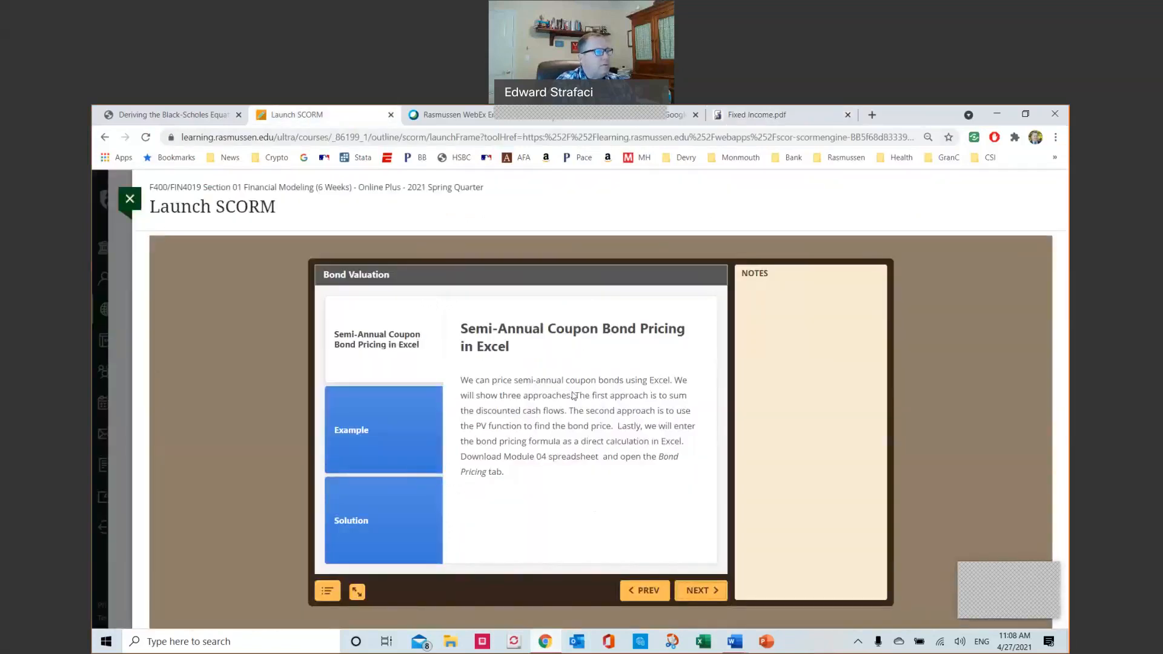
{"action": "left_click", "coordinate": [386, 444]}
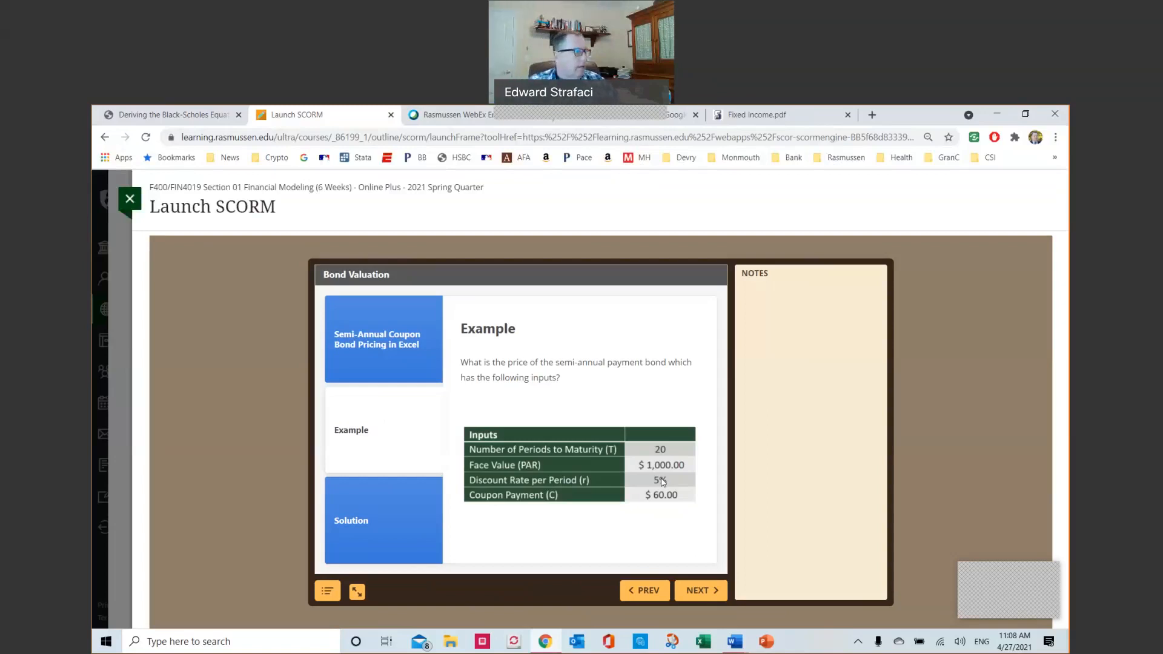
{"action": "left_click", "coordinate": [360, 523]}
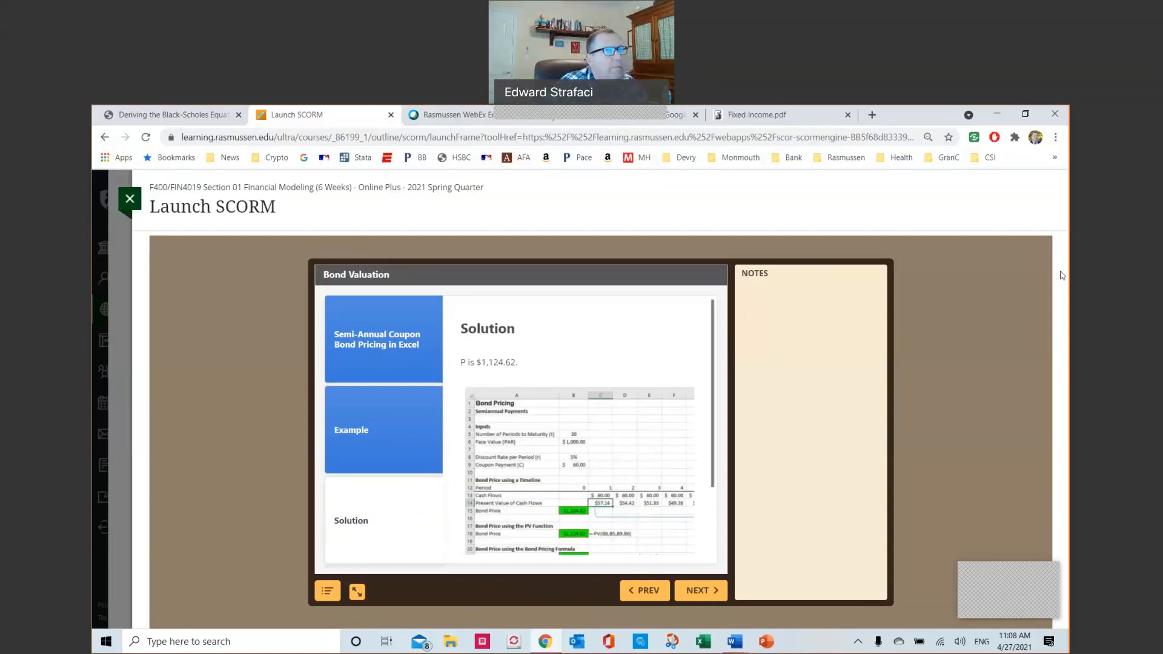
- Set the lesson page zoom to 100% and view the bond pricing formulas at the end of the Solution spreadsheet
{"action": "left_click", "coordinate": [1055, 139]}
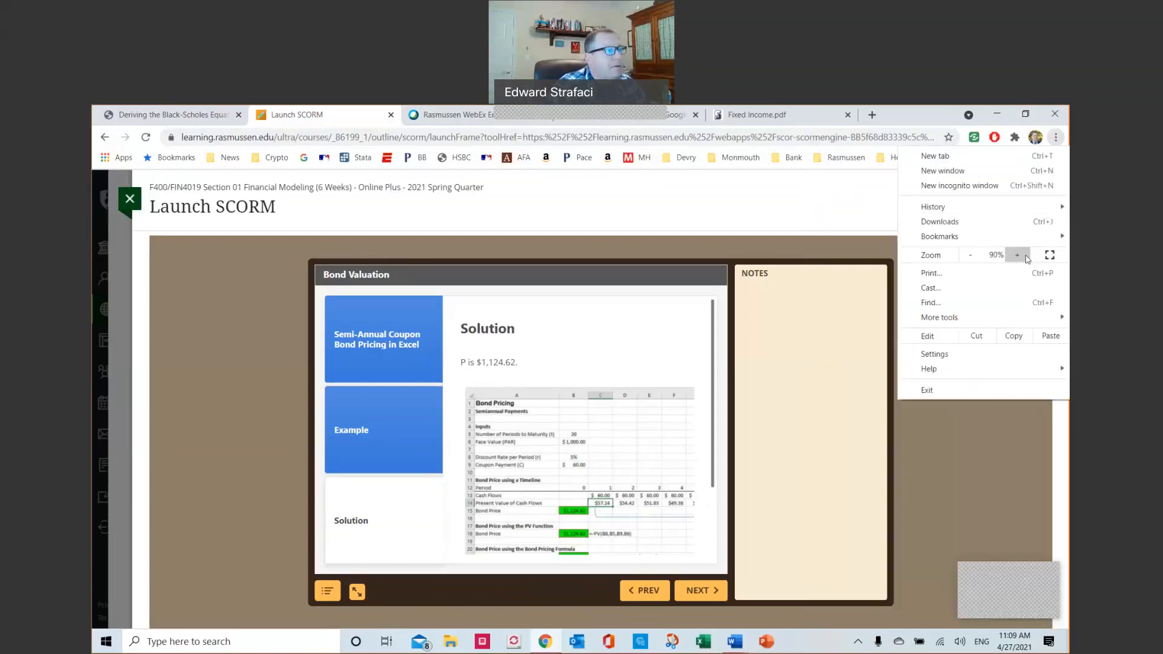
{"action": "left_click", "coordinate": [1026, 259]}
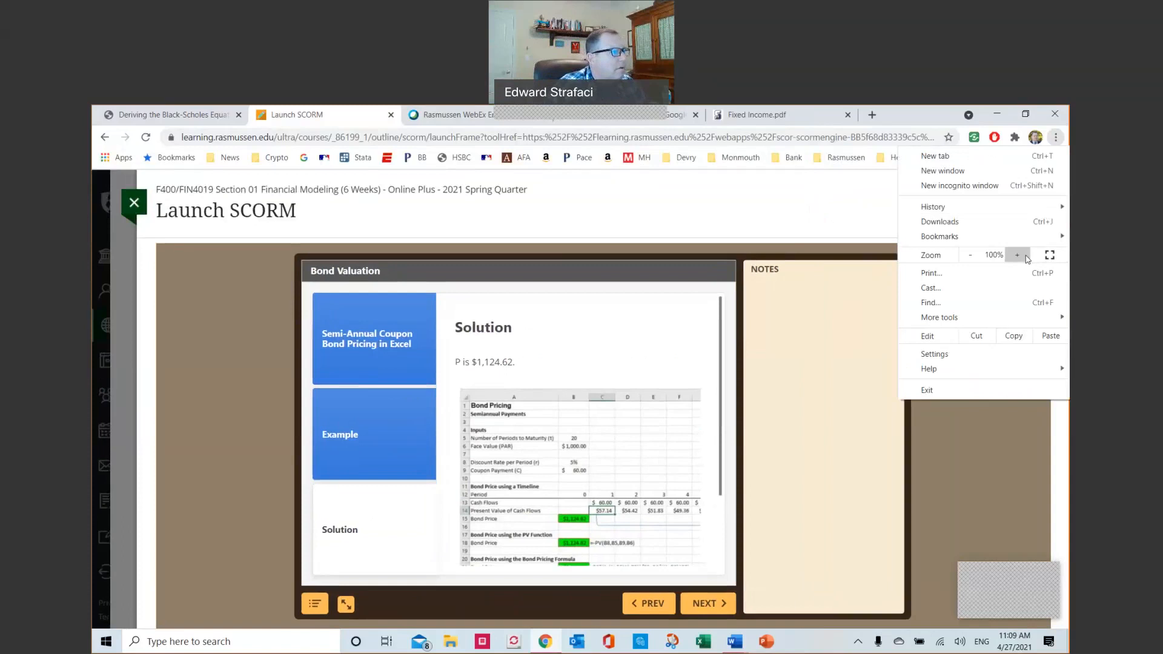
{"action": "left_click", "coordinate": [1027, 259]}
{"action": "left_click", "coordinate": [1027, 259]}
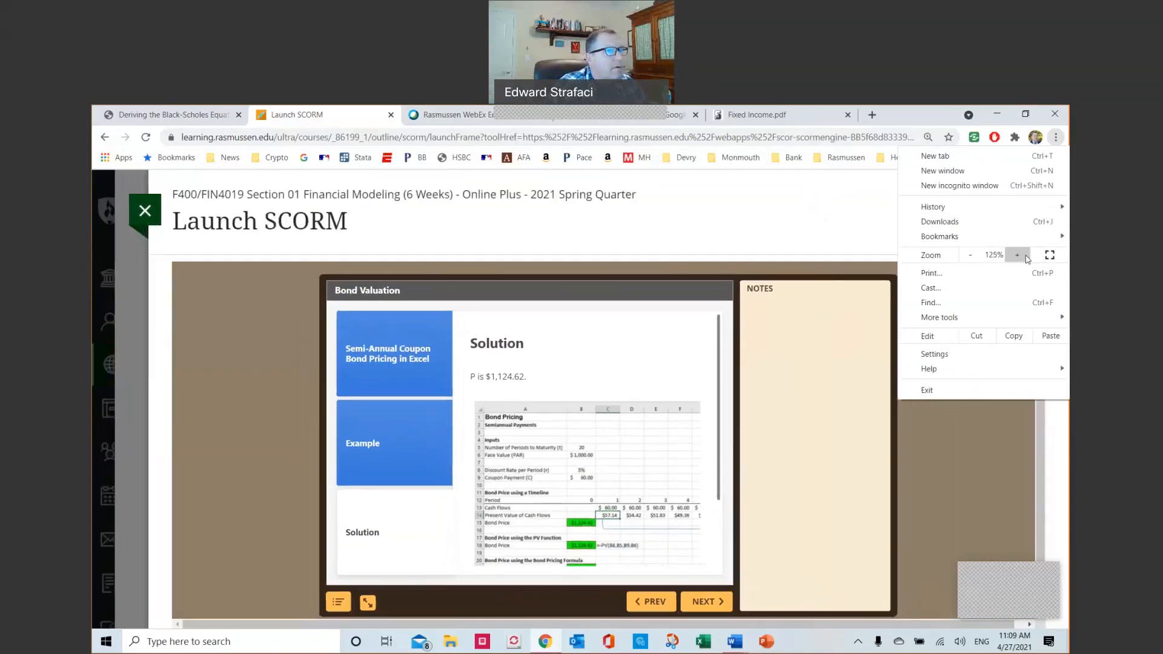
{"action": "left_click", "coordinate": [972, 255]}
{"action": "left_click", "coordinate": [973, 256]}
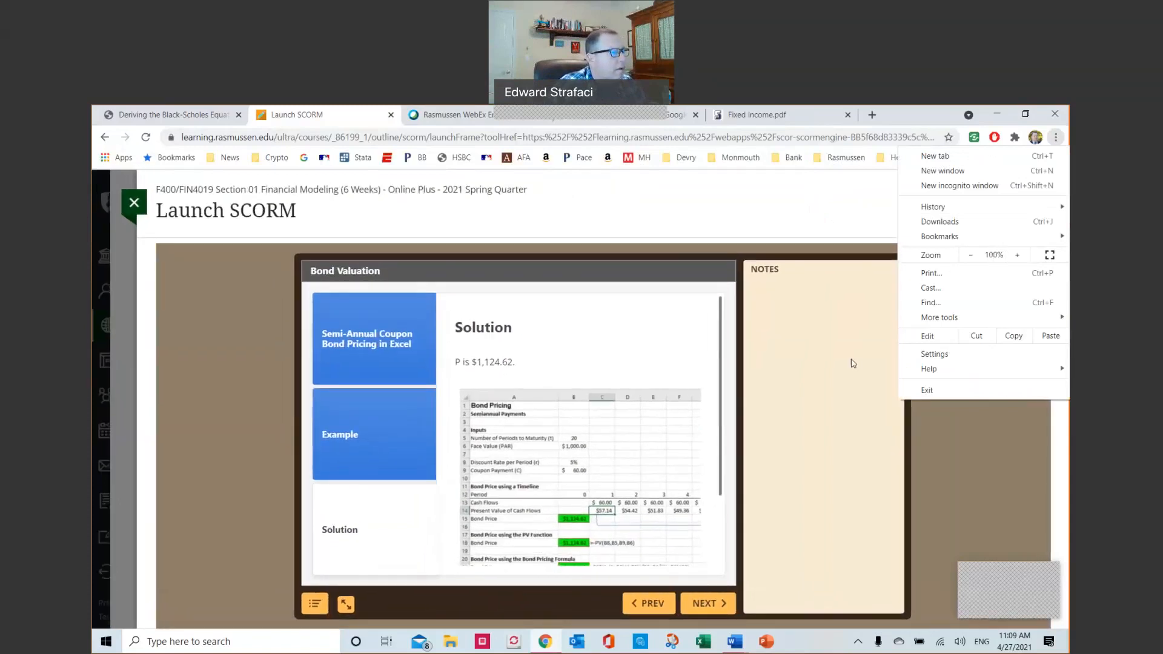
{"action": "left_click", "coordinate": [851, 361]}
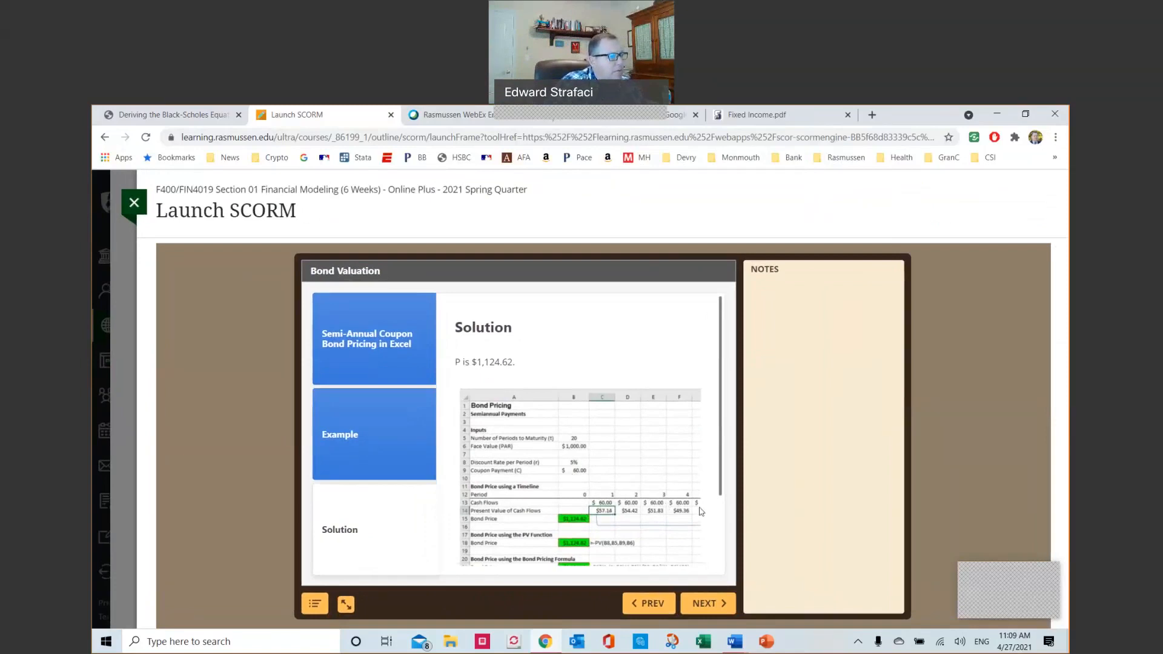
{"action": "scroll", "coordinate": [576, 525], "scroll_direction": "down", "scroll_amount": 1}
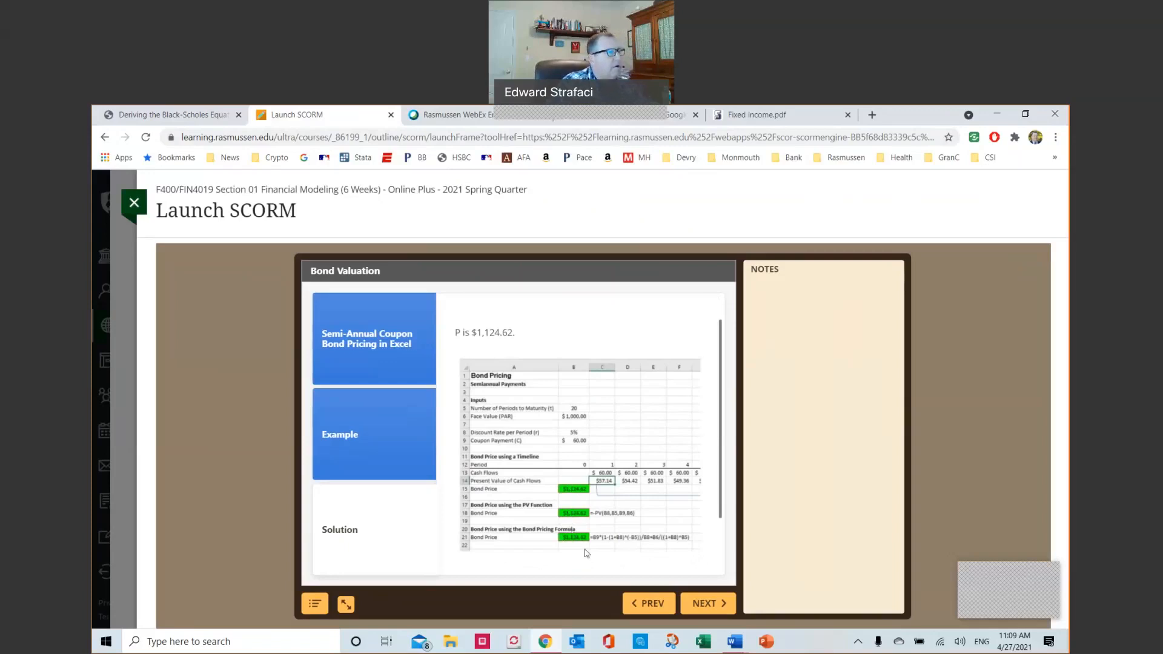
- Switch to Excel and create a blank workbook
{"action": "left_click", "coordinate": [710, 643]}
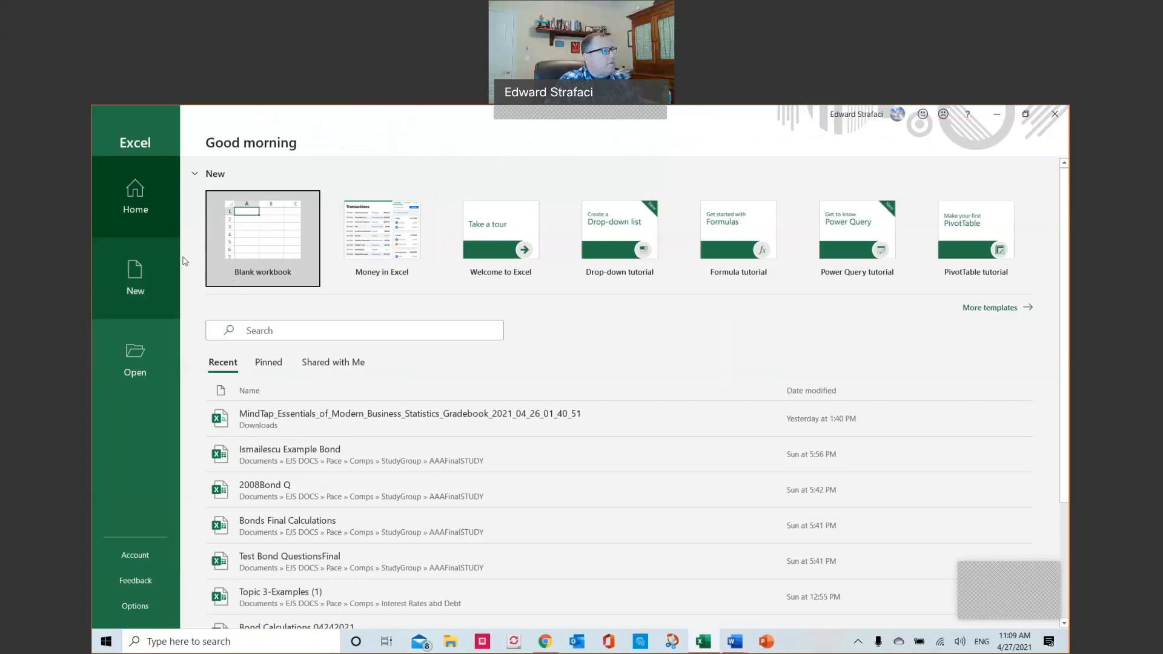
{"action": "left_click", "coordinate": [238, 254]}
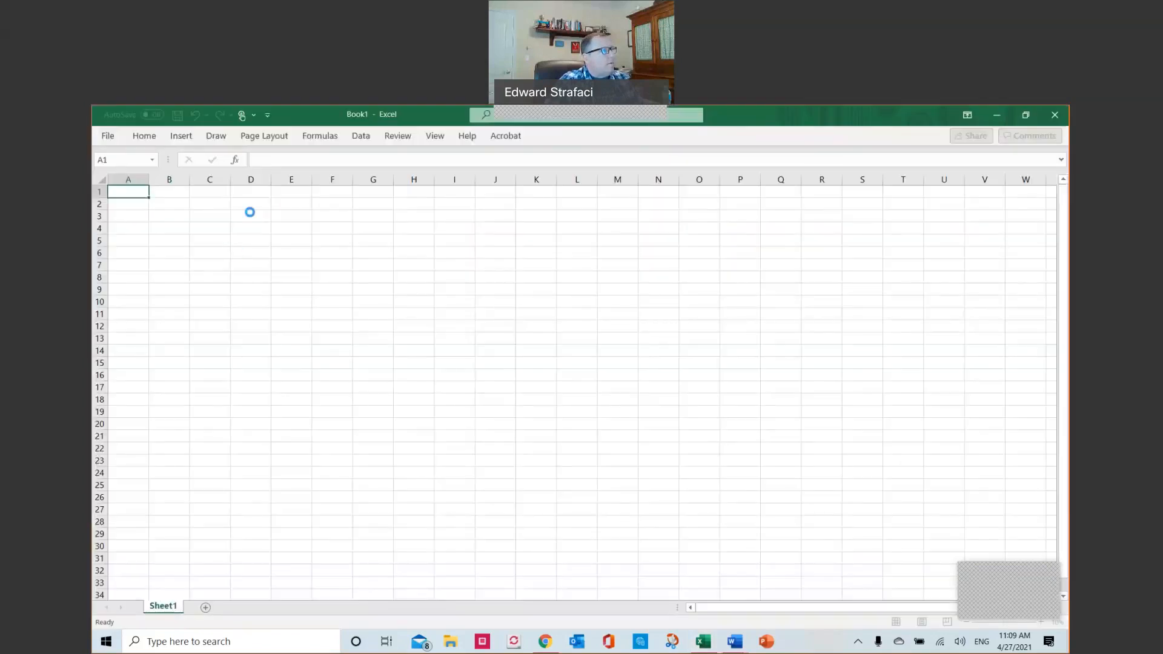
- Examine the arguments of the PV financial function without inserting it
{"action": "left_click", "coordinate": [314, 141]}
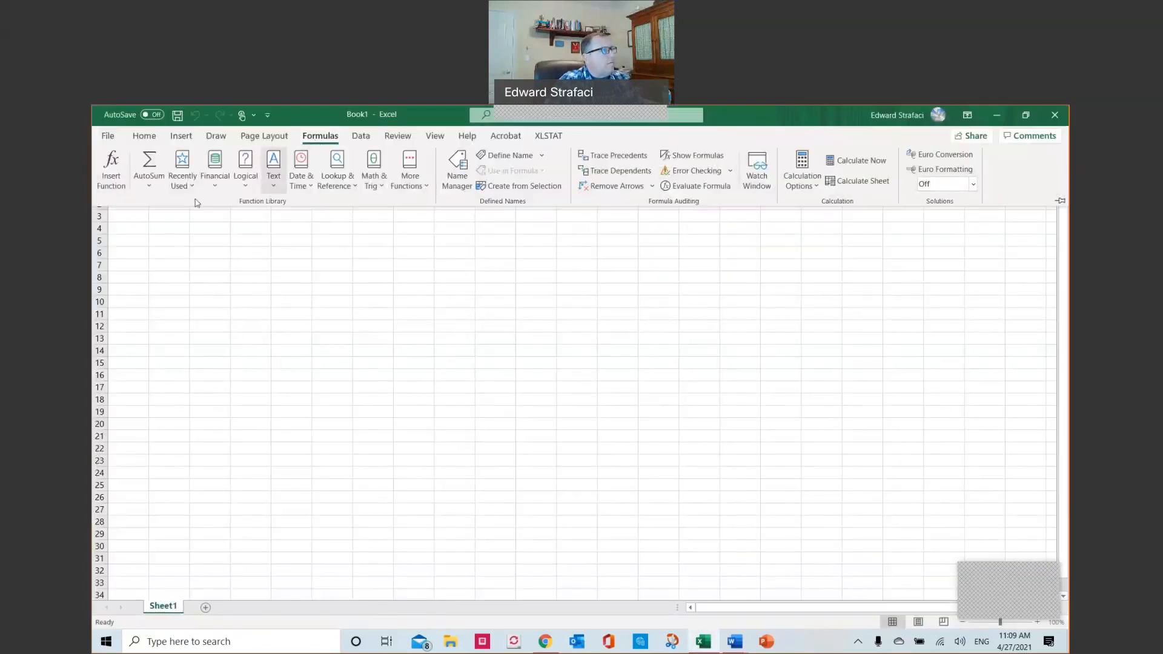
{"action": "left_click", "coordinate": [218, 184]}
{"action": "scroll", "coordinate": [240, 239], "scroll_direction": "down", "scroll_amount": 3}
{"action": "scroll", "coordinate": [240, 239], "scroll_direction": "down", "scroll_amount": 3}
{"action": "scroll", "coordinate": [241, 305], "scroll_direction": "down", "scroll_amount": 3}
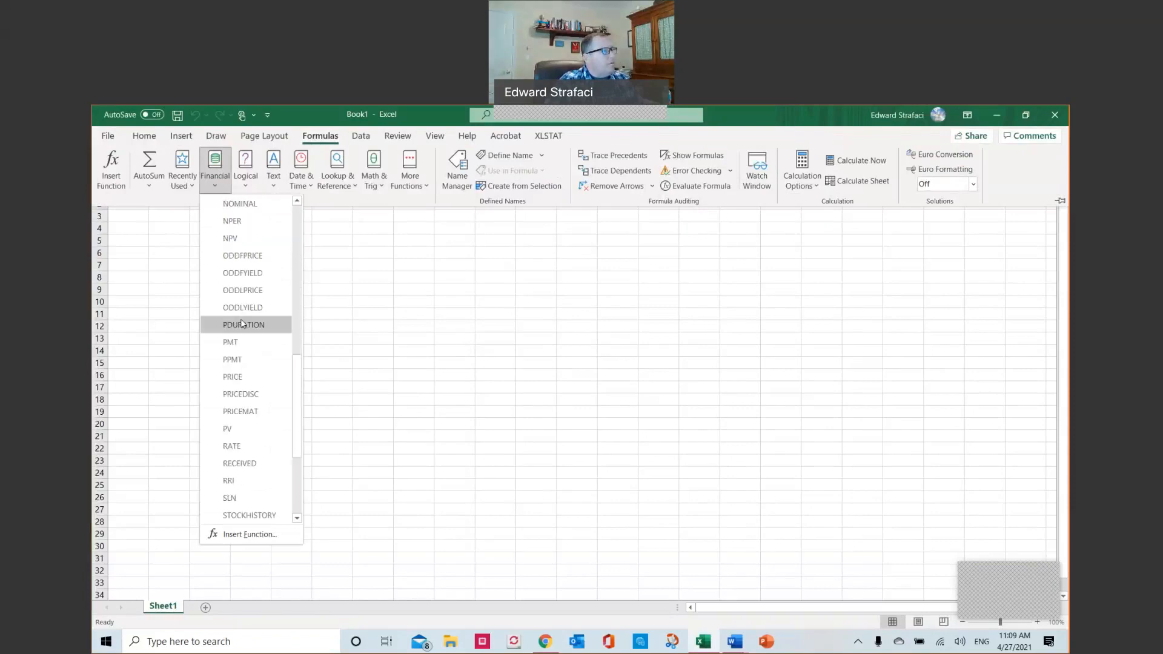
{"action": "left_click", "coordinate": [242, 430]}
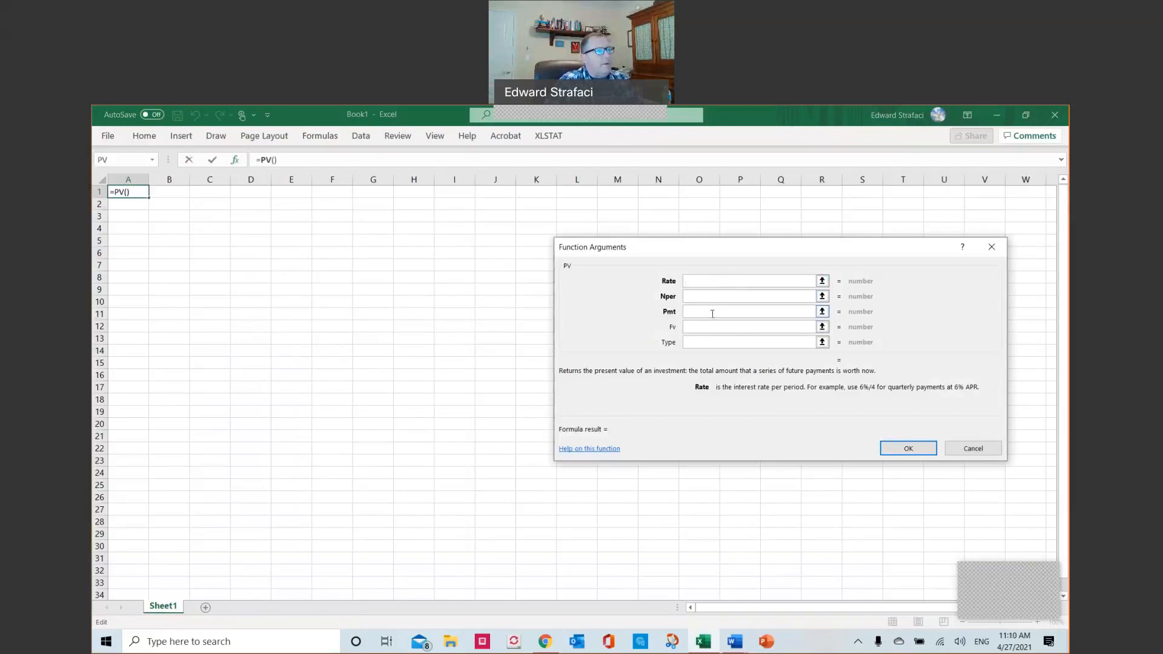
{"action": "left_click", "coordinate": [991, 247]}
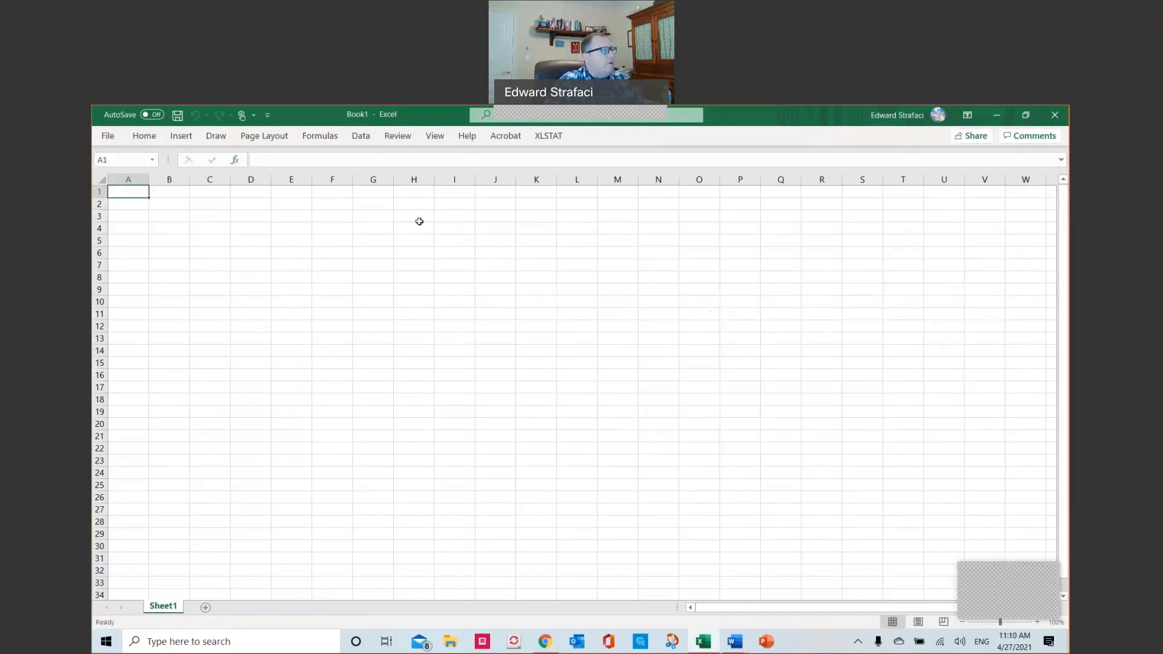
- Enter the payment 50 in cell E3, the rate 6% in E4 and the number of periods 10 in E5
{"action": "left_click", "coordinate": [306, 214]}
{"action": "type", "text": "50"}
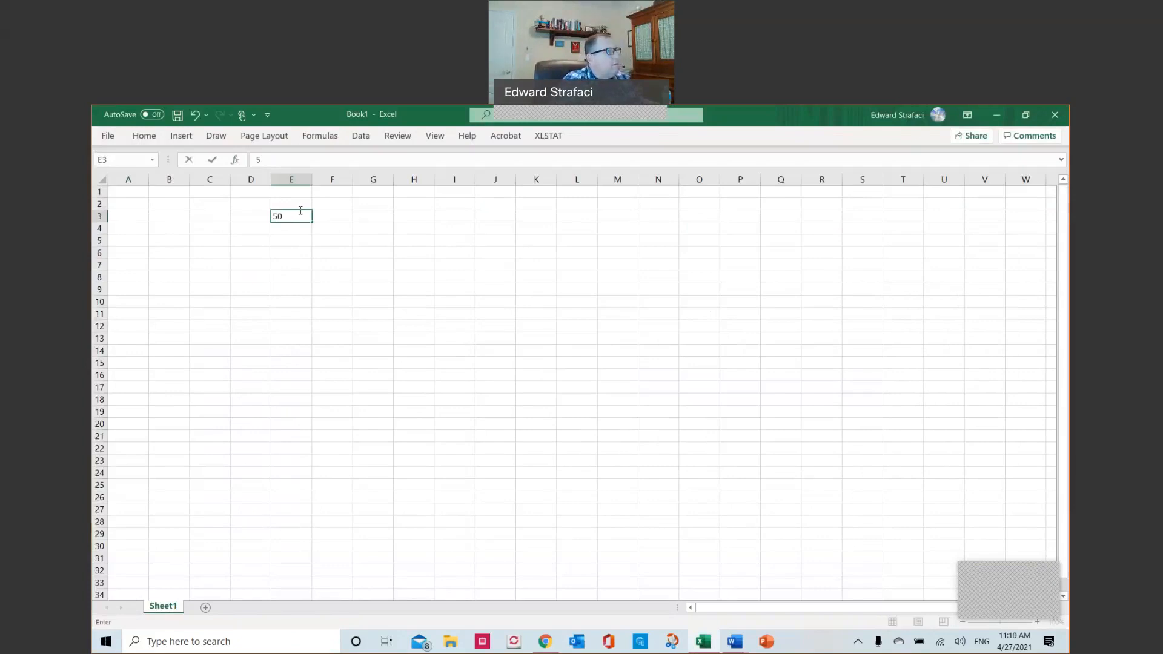
{"action": "left_click", "coordinate": [300, 234]}
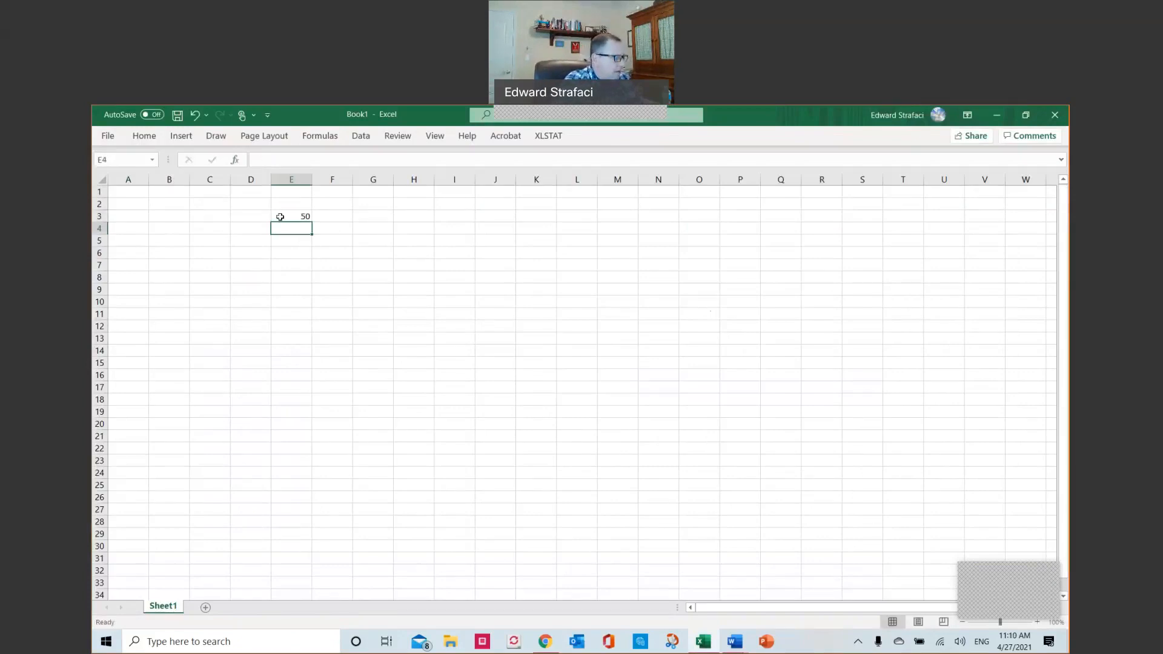
{"action": "type", "text": "6"}
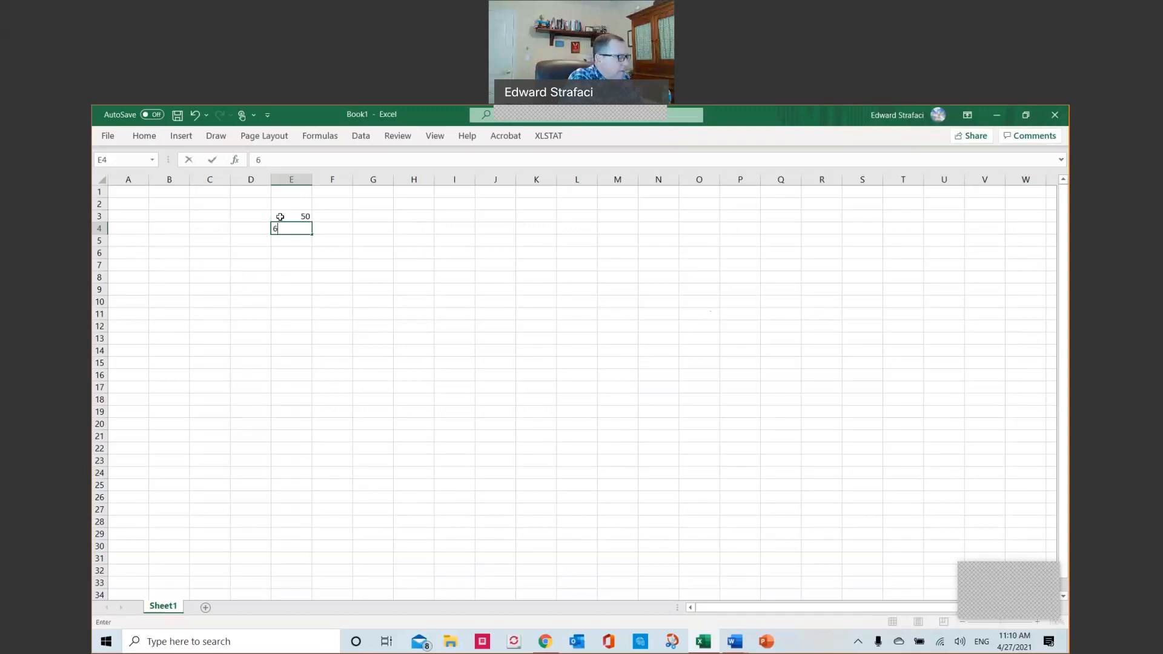
{"action": "type", "text": "%"}
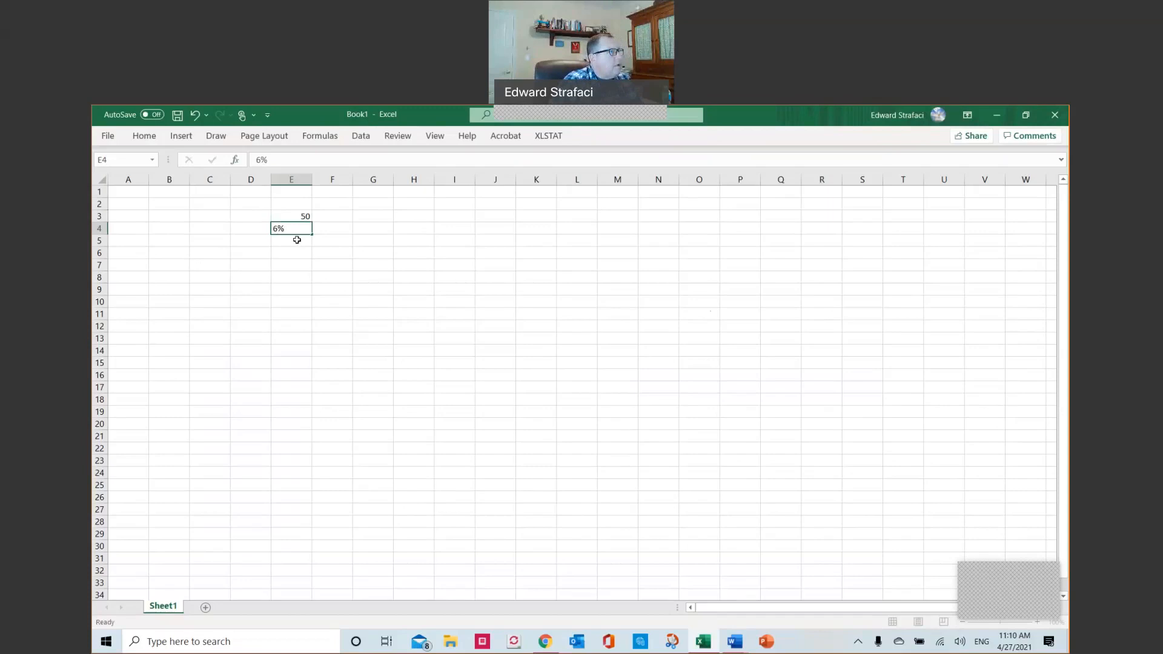
{"action": "left_click", "coordinate": [297, 240]}
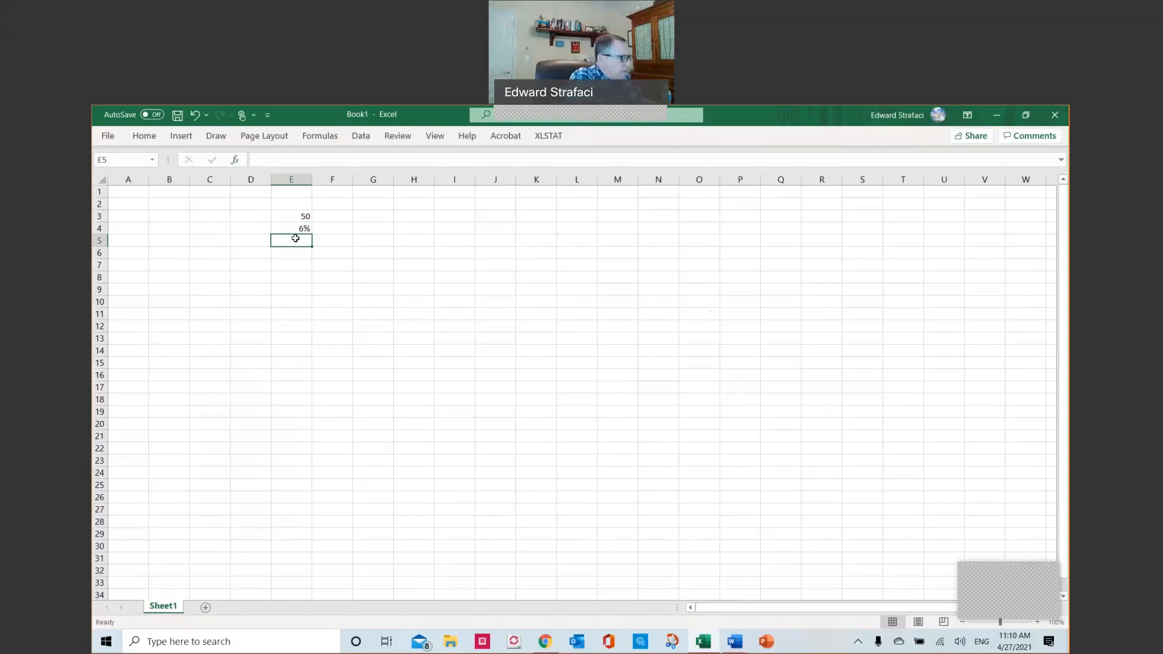
{"action": "type", "text": "10"}
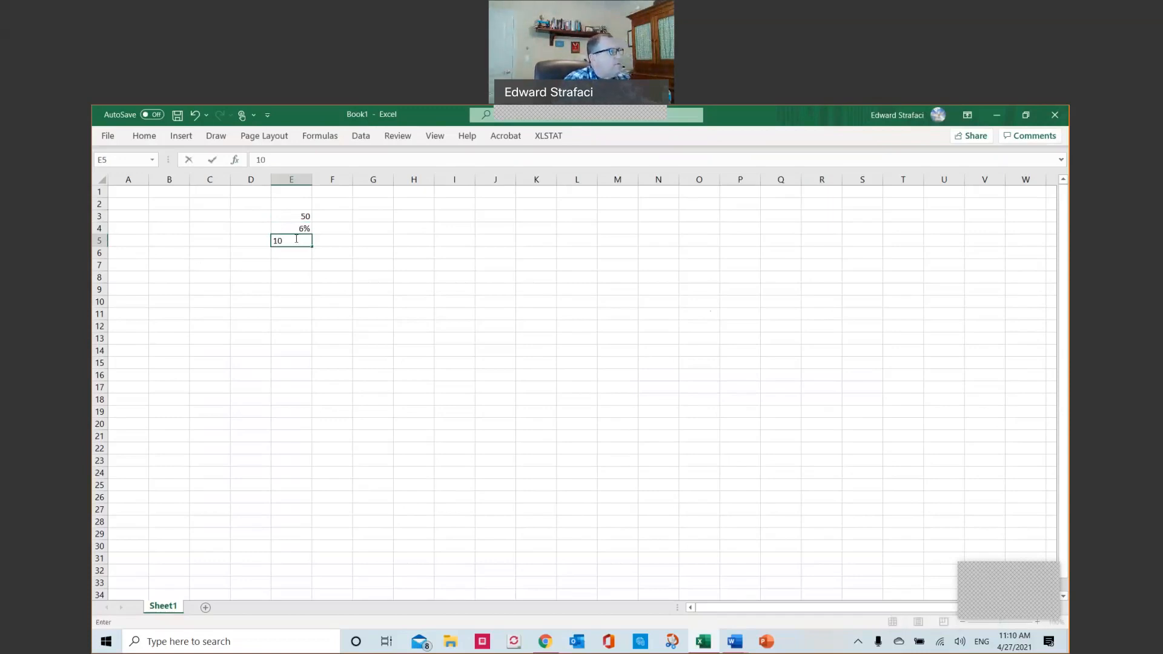
{"action": "left_click", "coordinate": [332, 242]}
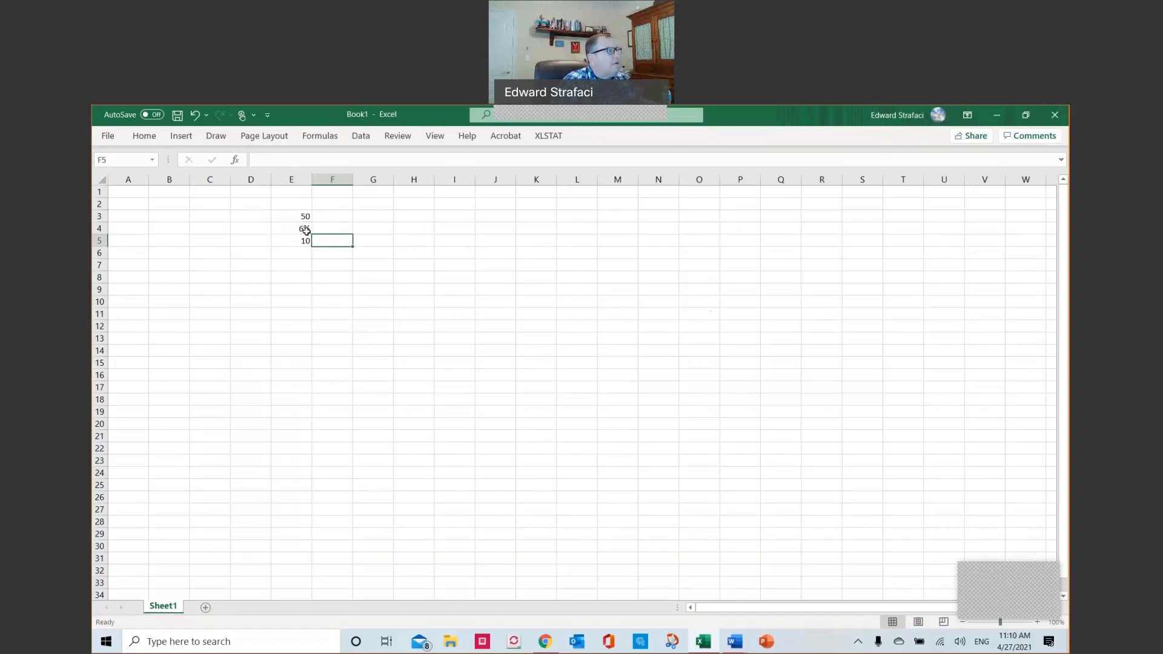
{"action": "left_click", "coordinate": [315, 138]}
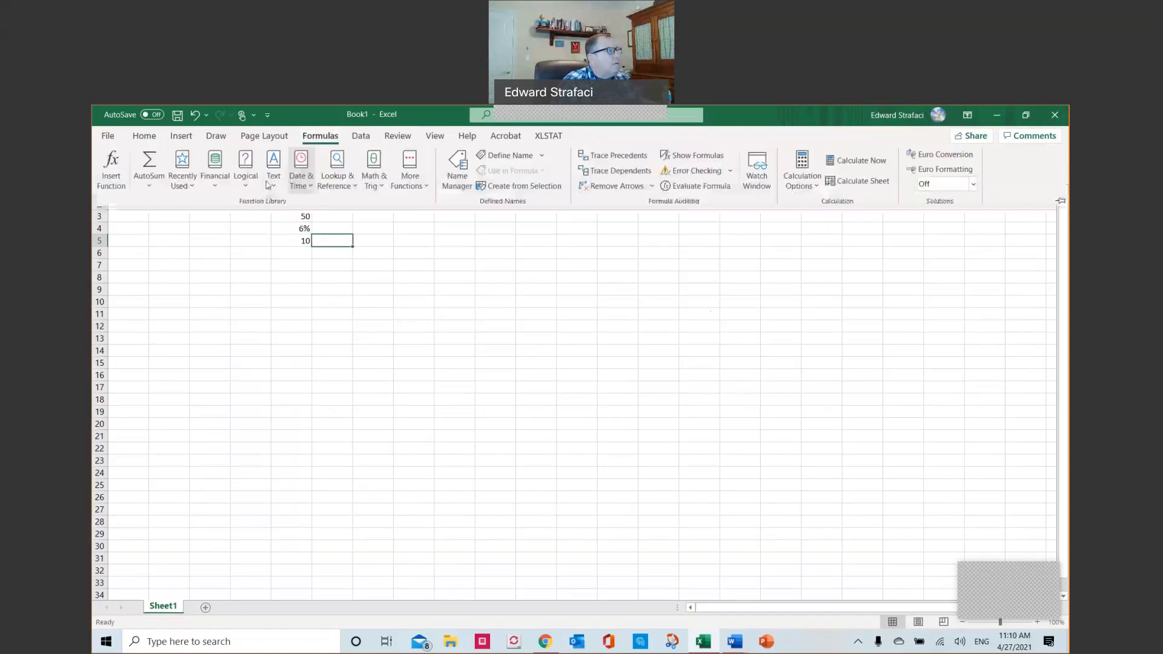
{"action": "left_click", "coordinate": [215, 172]}
{"action": "scroll", "coordinate": [236, 262], "scroll_direction": "down", "scroll_amount": 5}
{"action": "scroll", "coordinate": [236, 262], "scroll_direction": "down", "scroll_amount": 3}
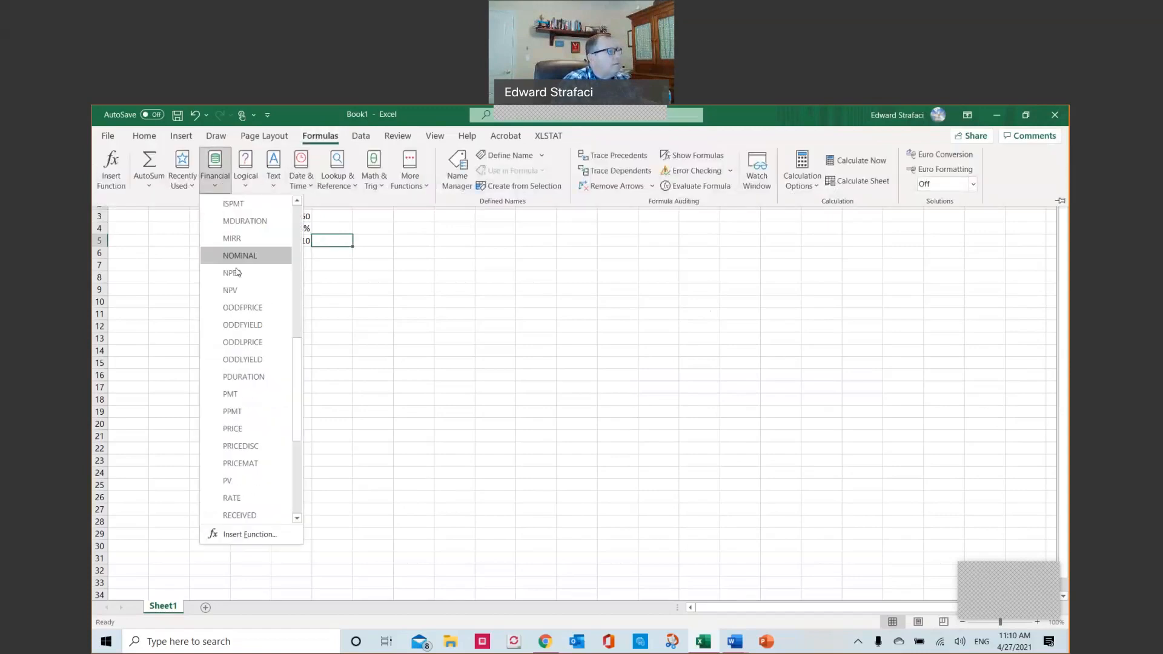
{"action": "left_click", "coordinate": [233, 394]}
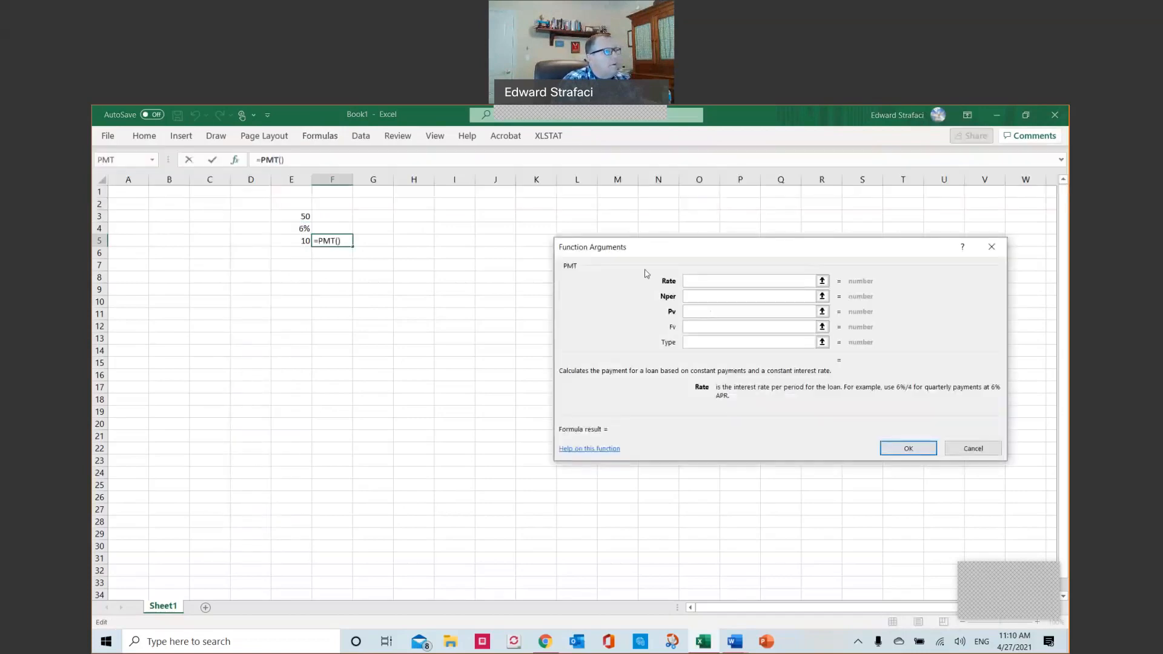
{"action": "left_click", "coordinate": [299, 228]}
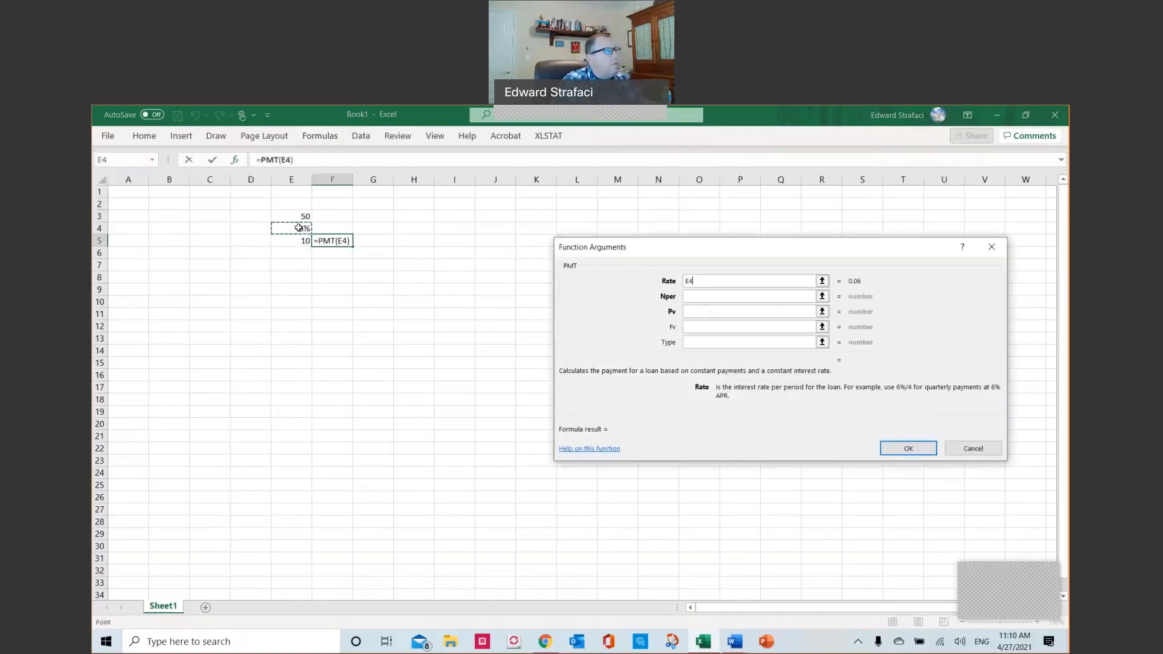
{"action": "left_click", "coordinate": [718, 298]}
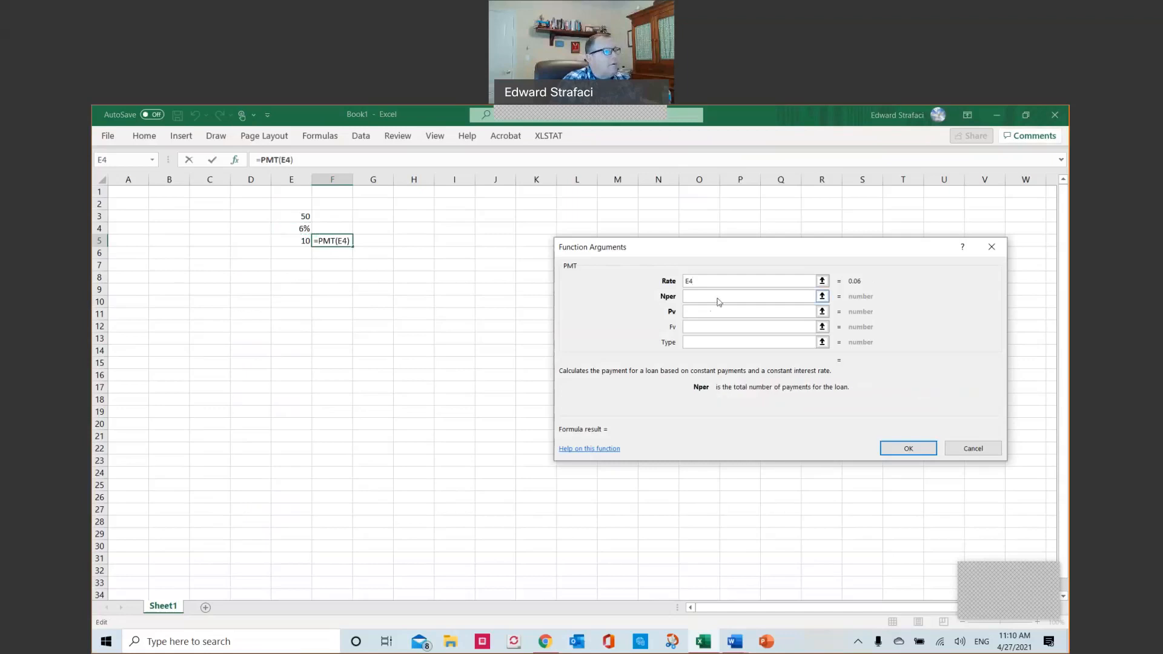
{"action": "left_click", "coordinate": [297, 242]}
{"action": "left_click", "coordinate": [709, 312]}
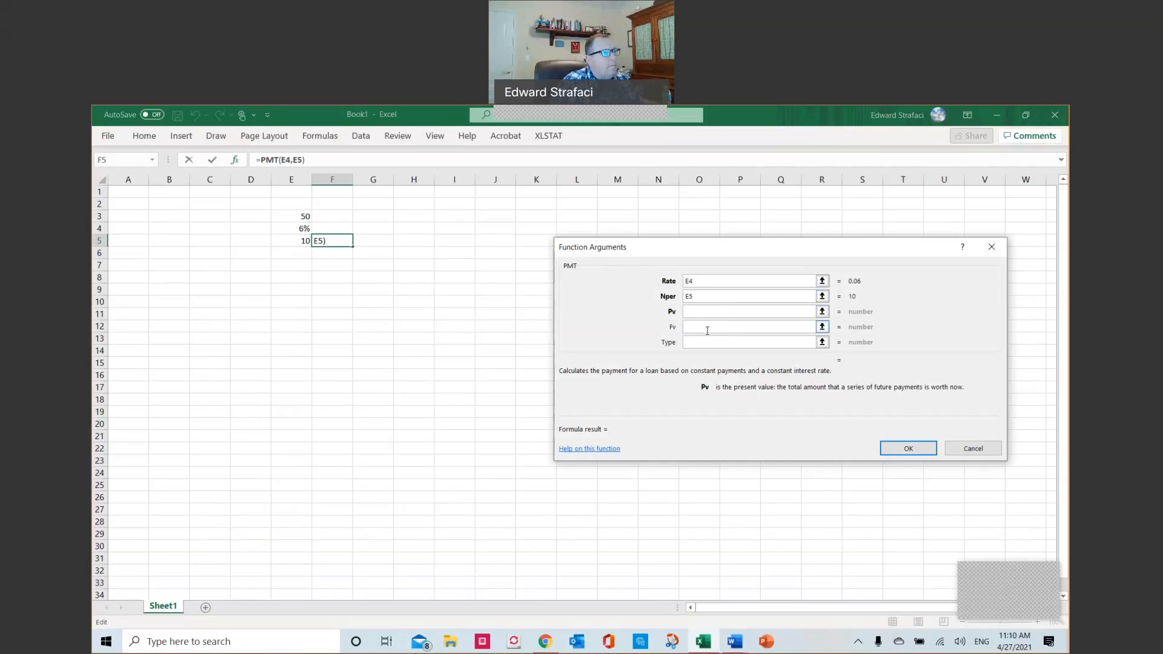
{"action": "left_click", "coordinate": [300, 216]}
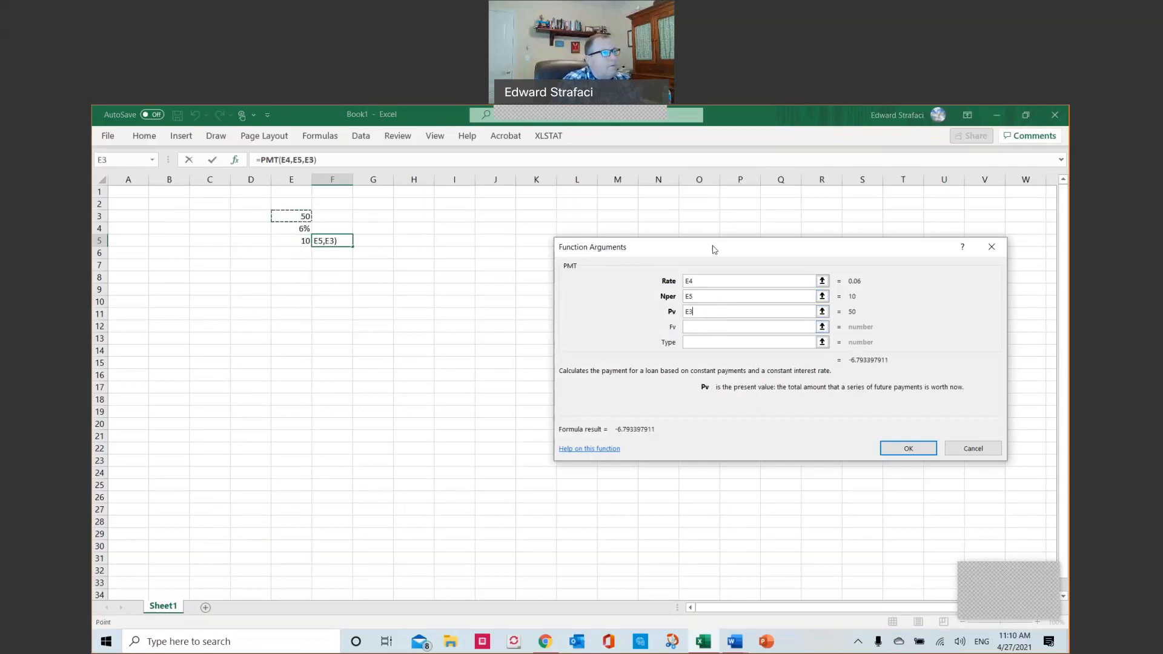
{"action": "left_click", "coordinate": [991, 247]}
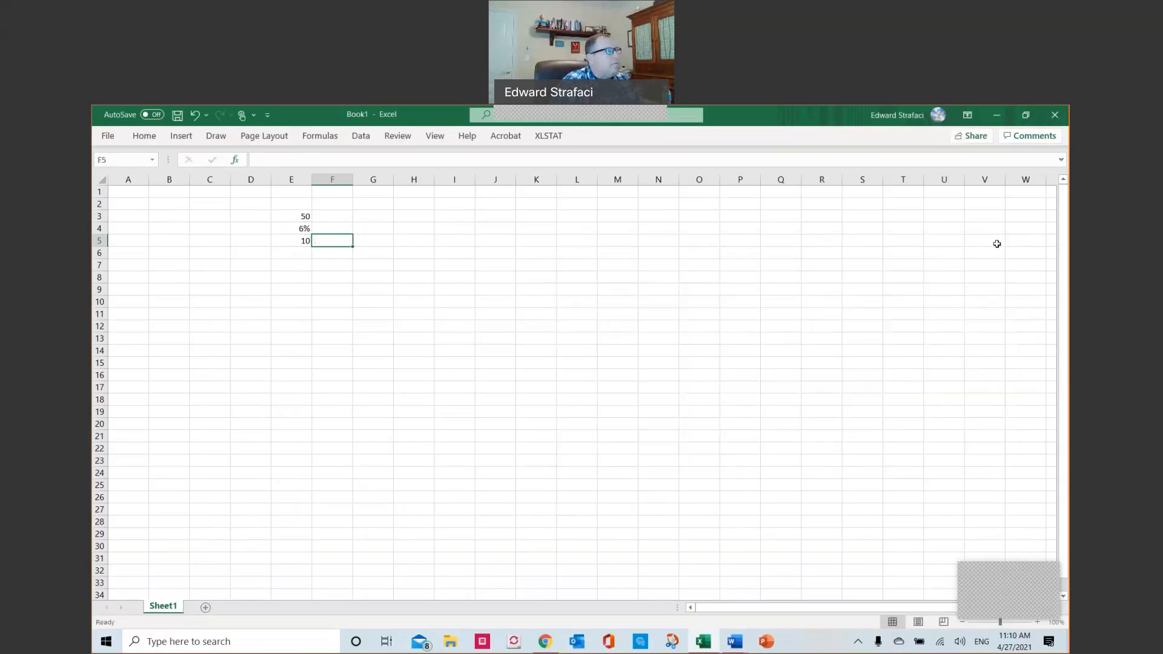
- Insert the PV function in cell F5 with Rate E4, Nper E5 and Pmt E3
{"action": "left_click", "coordinate": [320, 135]}
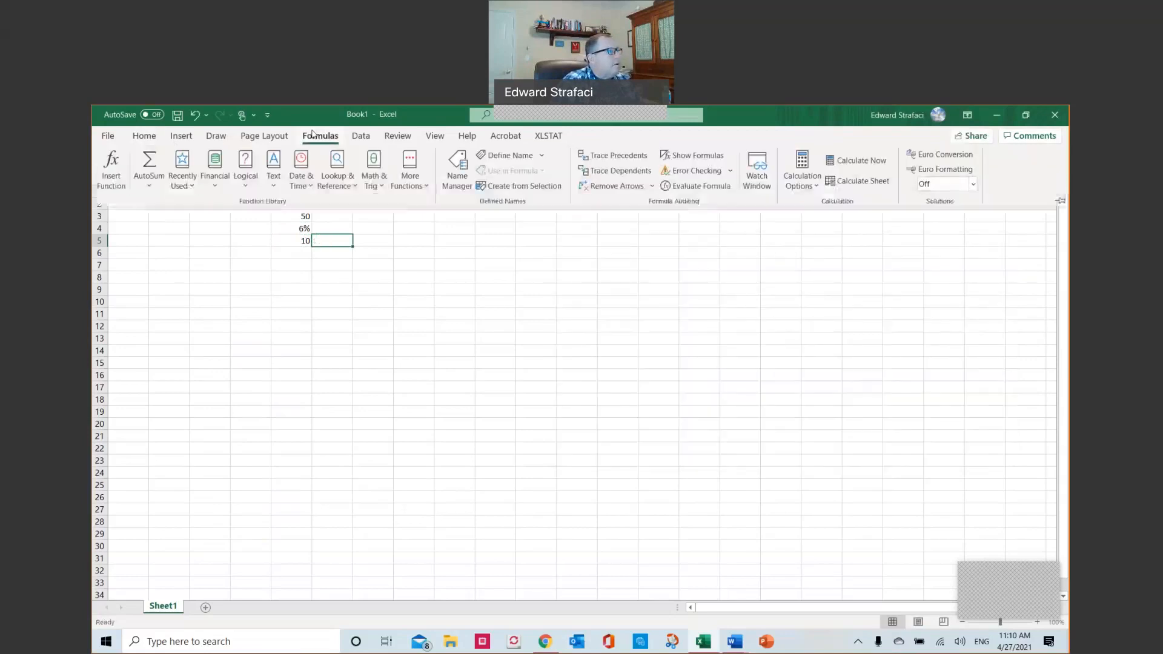
{"action": "left_click", "coordinate": [211, 179]}
{"action": "scroll", "coordinate": [248, 289], "scroll_direction": "down", "scroll_amount": 10}
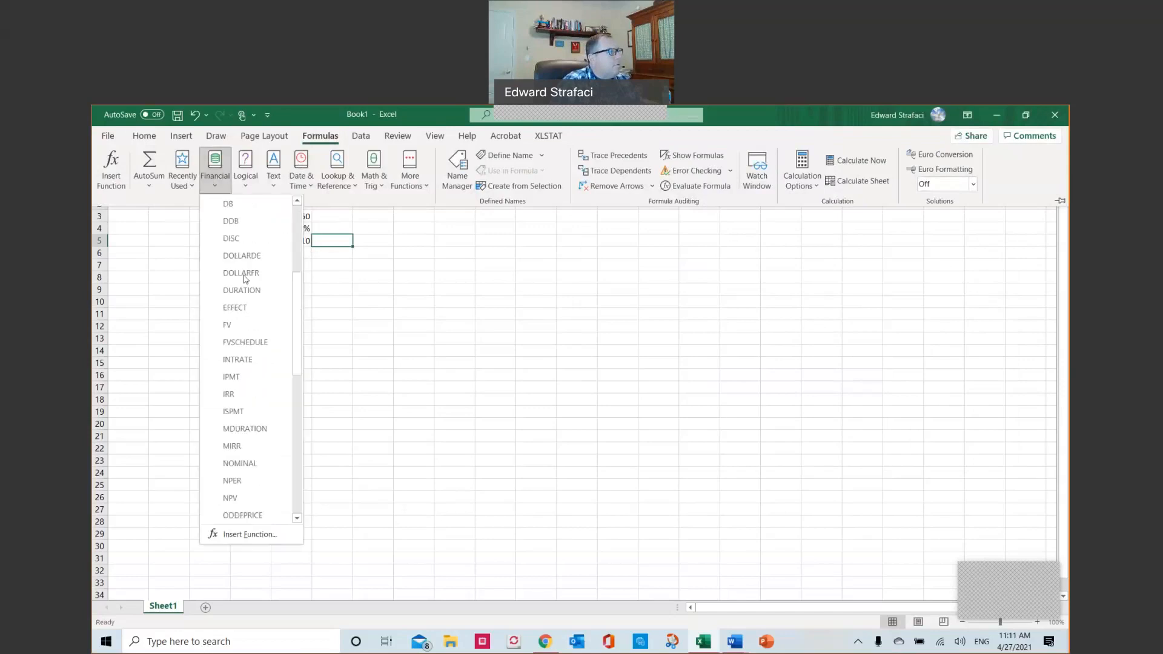
{"action": "scroll", "coordinate": [246, 289], "scroll_direction": "up", "scroll_amount": 5}
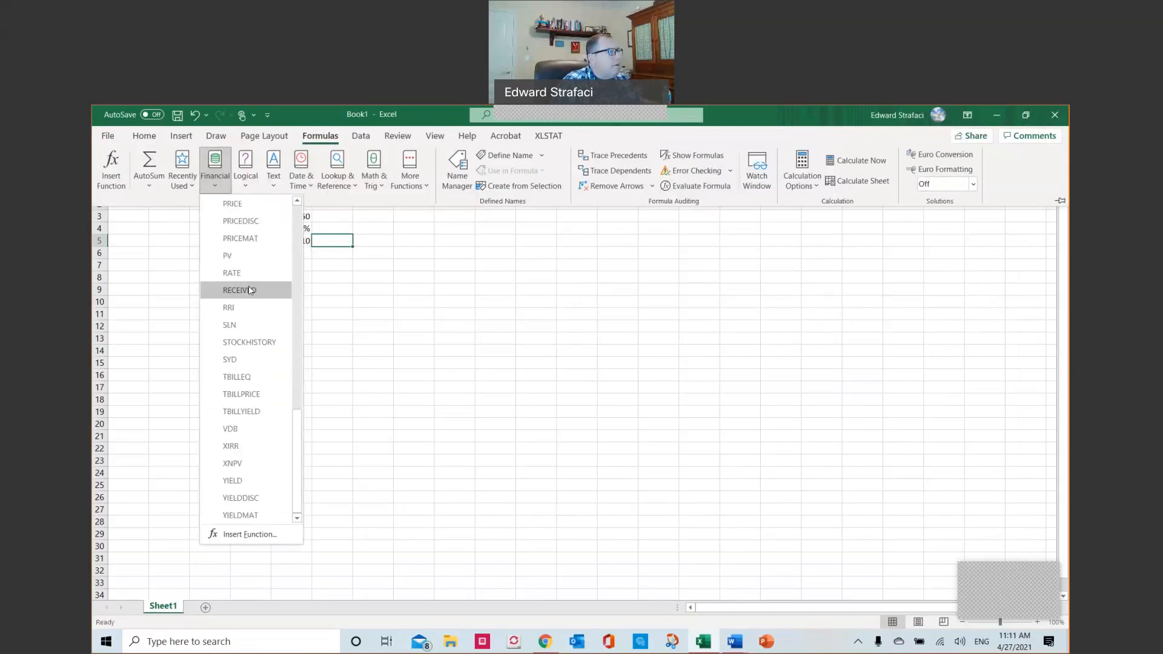
{"action": "left_click", "coordinate": [235, 411]}
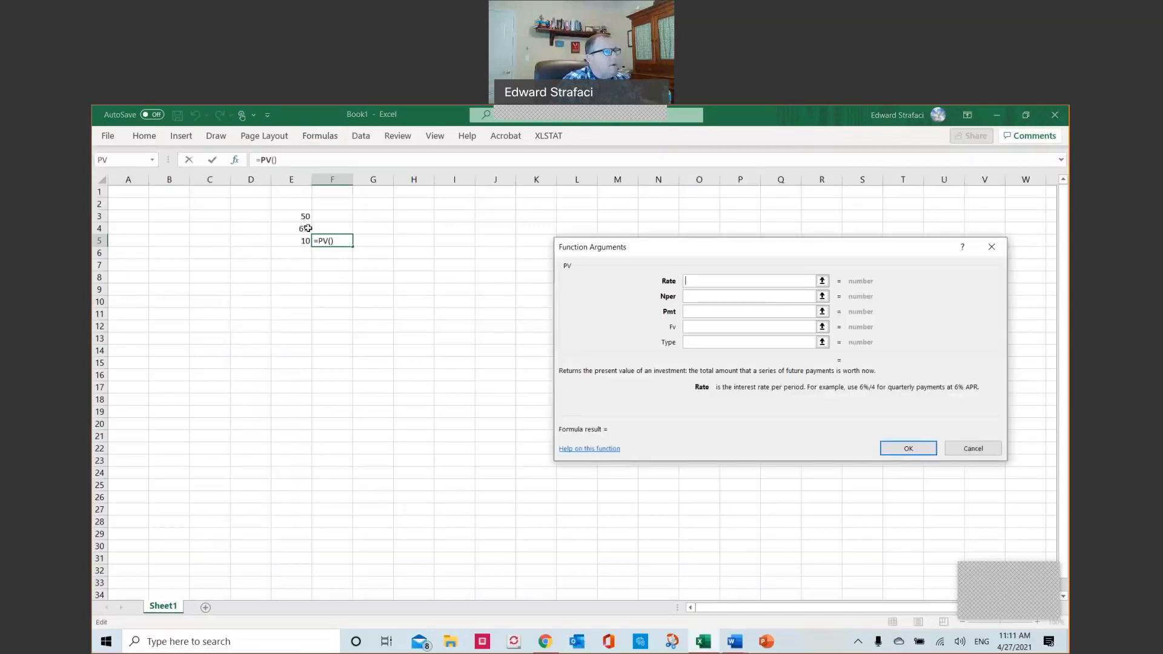
{"action": "left_click", "coordinate": [297, 231]}
{"action": "left_click", "coordinate": [697, 296]}
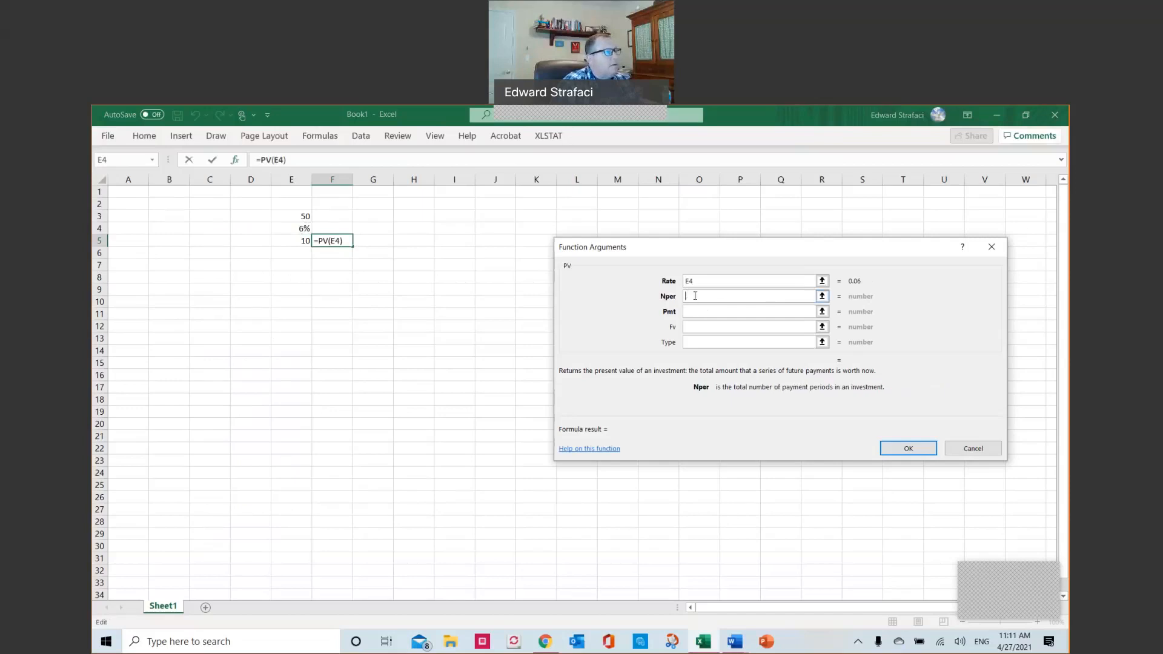
{"action": "left_click", "coordinate": [295, 239]}
{"action": "left_click", "coordinate": [690, 311]}
{"action": "left_click", "coordinate": [290, 221]}
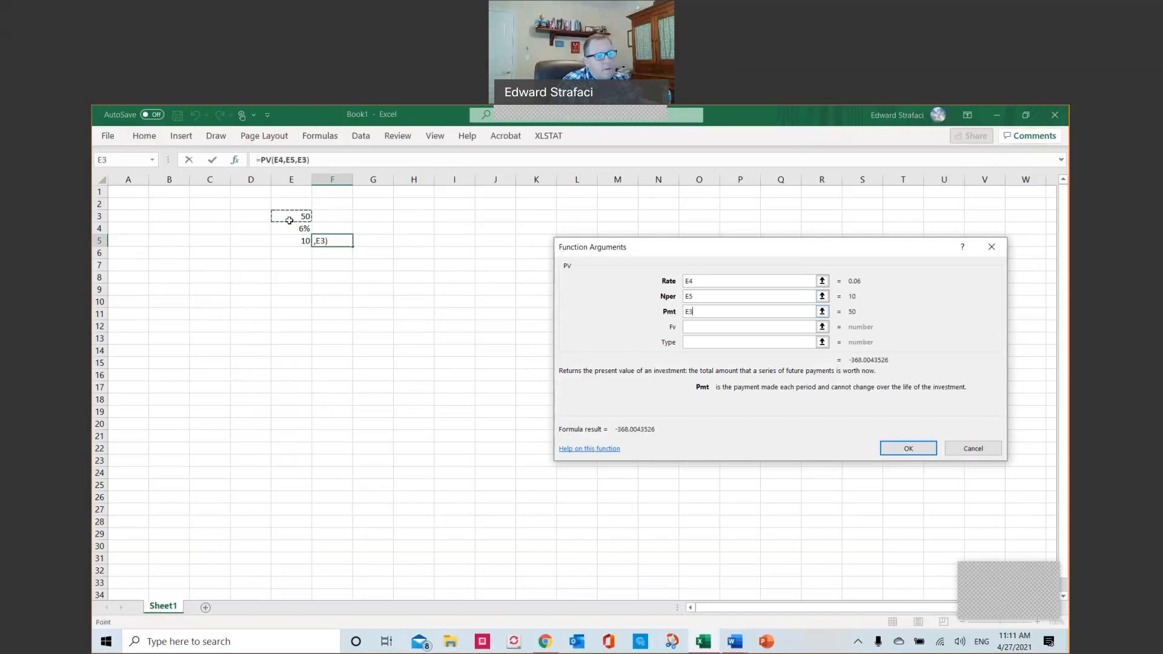
{"action": "left_click", "coordinate": [901, 448]}
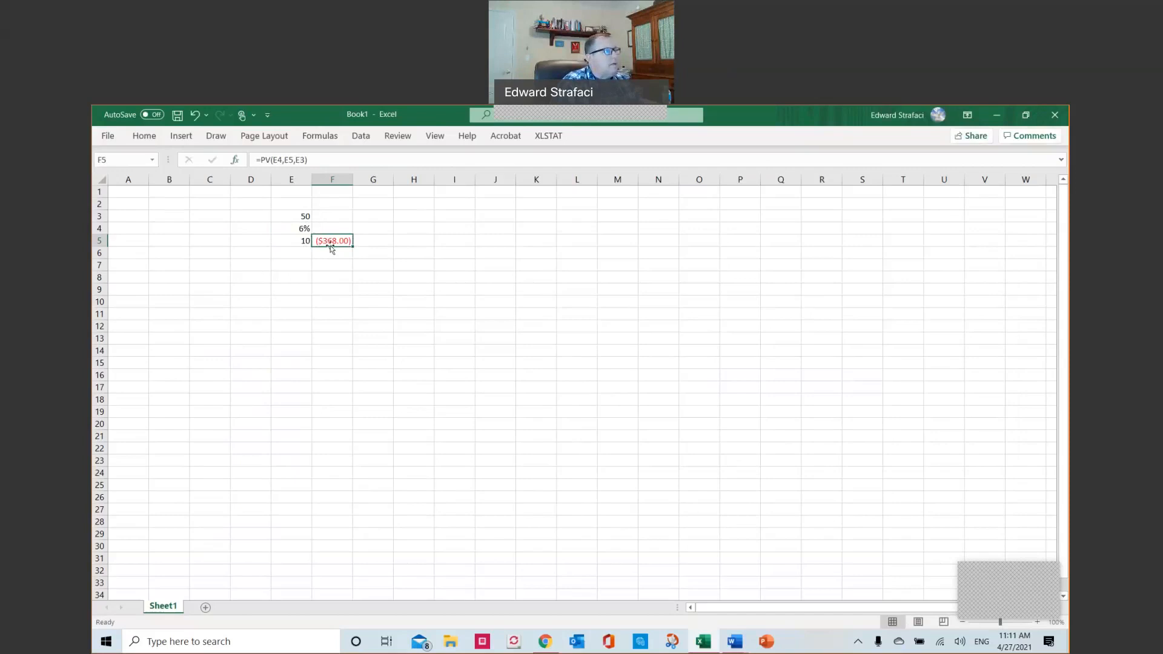
{"action": "left_click", "coordinate": [331, 264]}
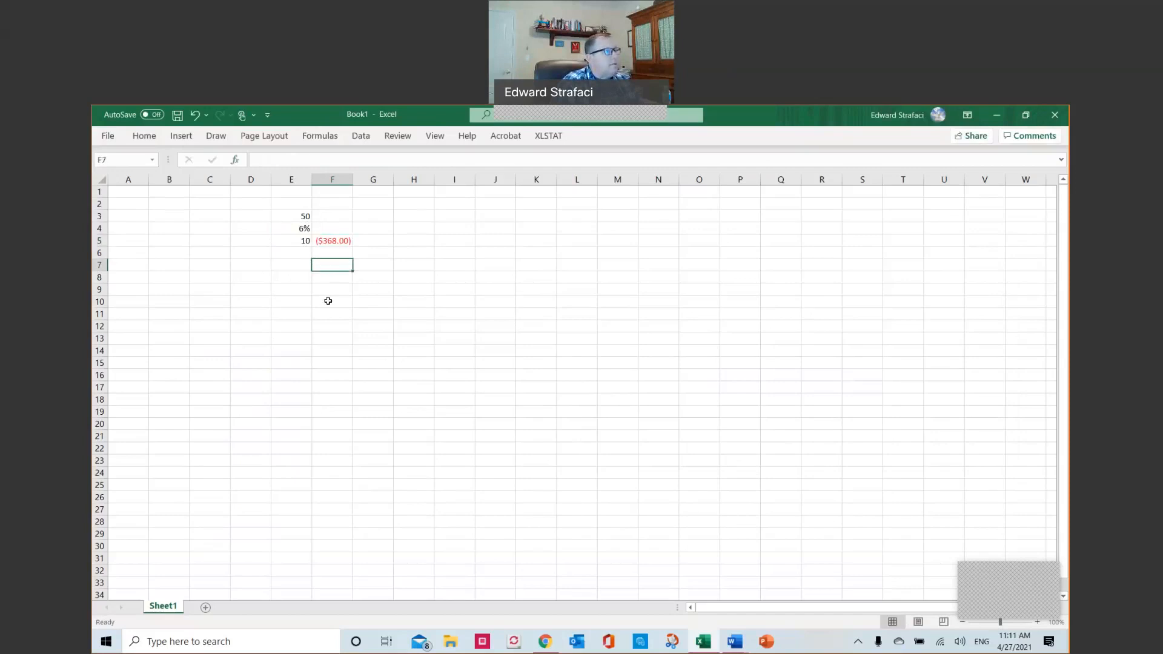
- Enter the bond's face value 1000 in cell E6
{"action": "left_click", "coordinate": [294, 251]}
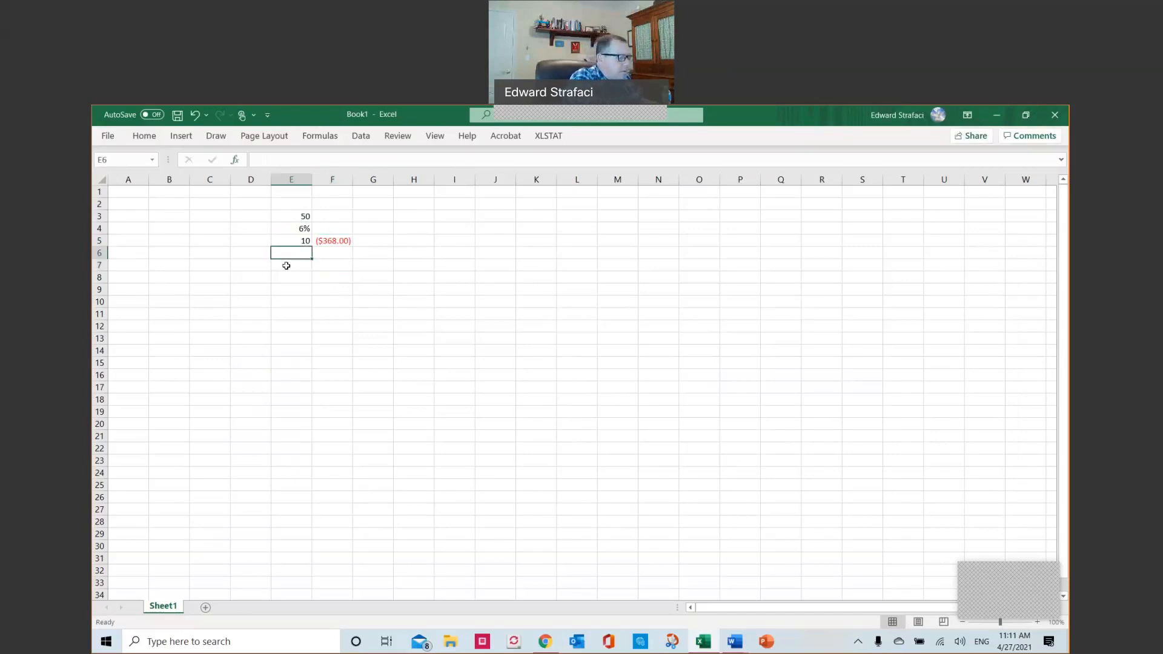
{"action": "type", "text": "1000"}
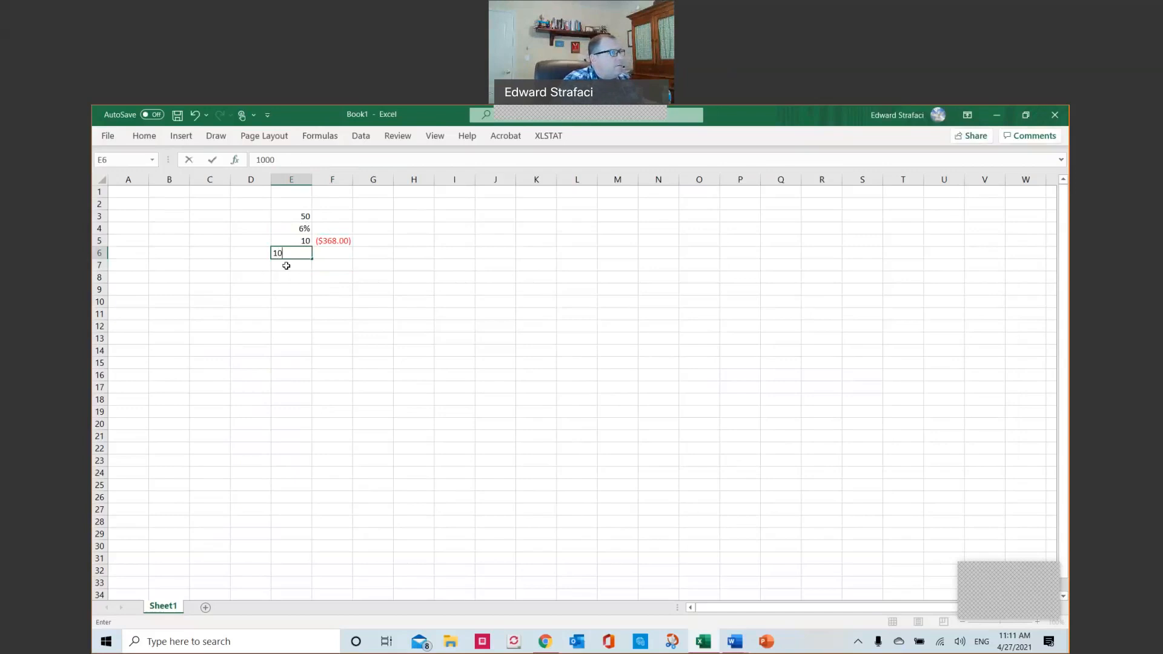
{"action": "key", "text": "Return"}
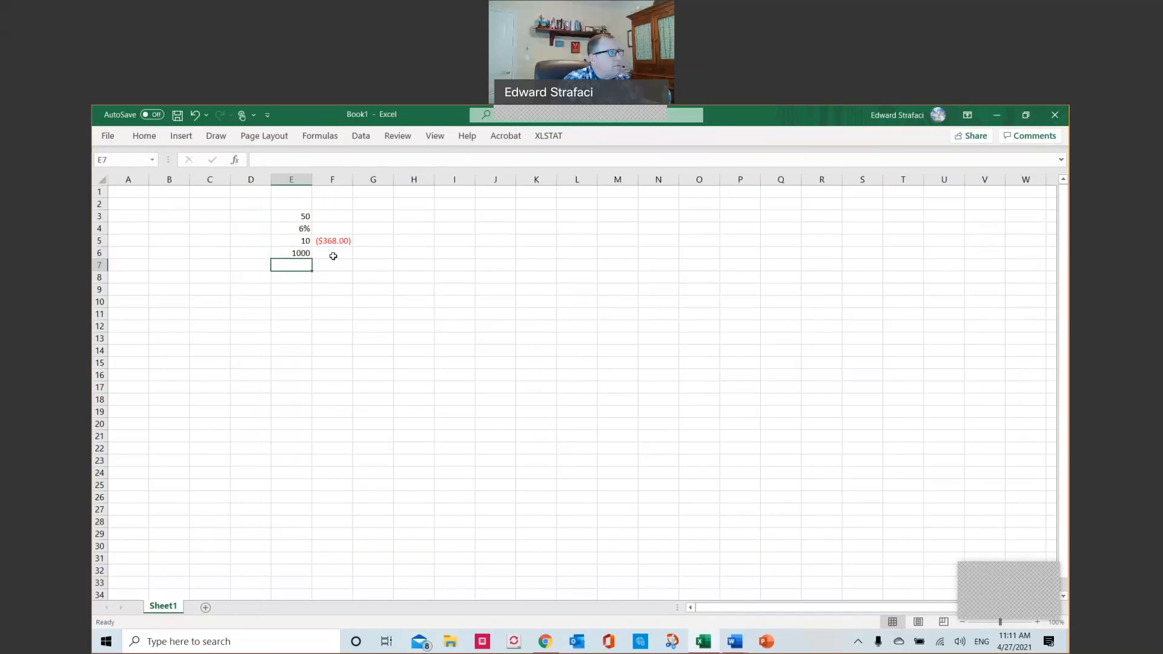
- Insert the PV function in cell F6 with Rate E4, Nper E5 and Fv E6, leaving Pmt empty
{"action": "left_click", "coordinate": [334, 255]}
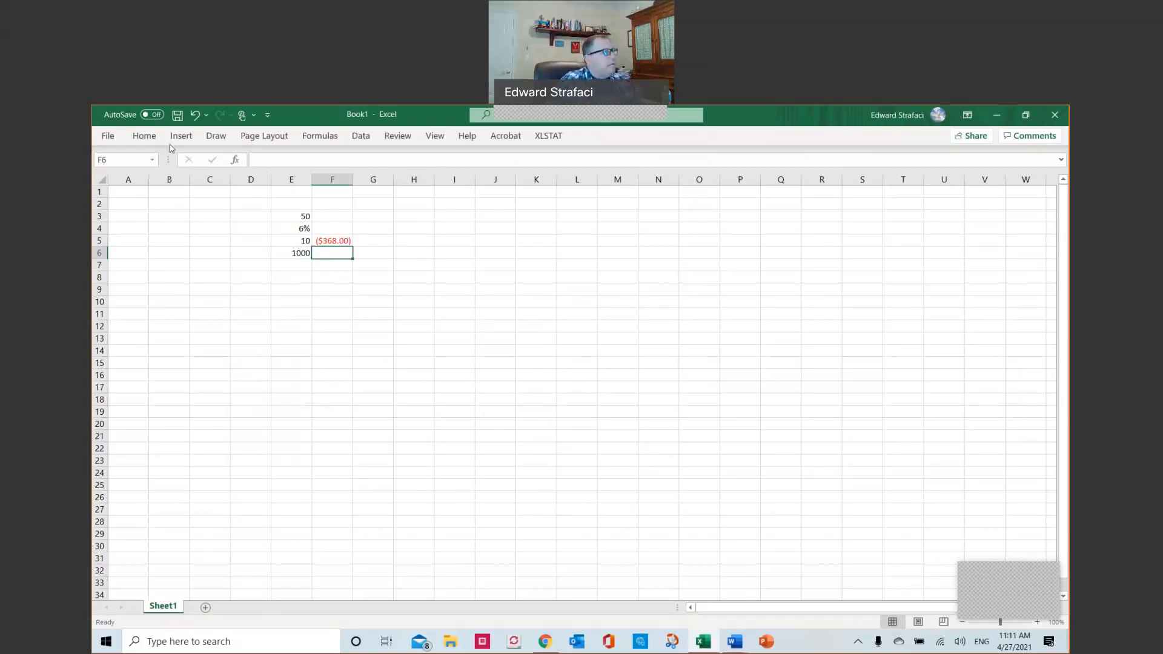
{"action": "left_click", "coordinate": [319, 136]}
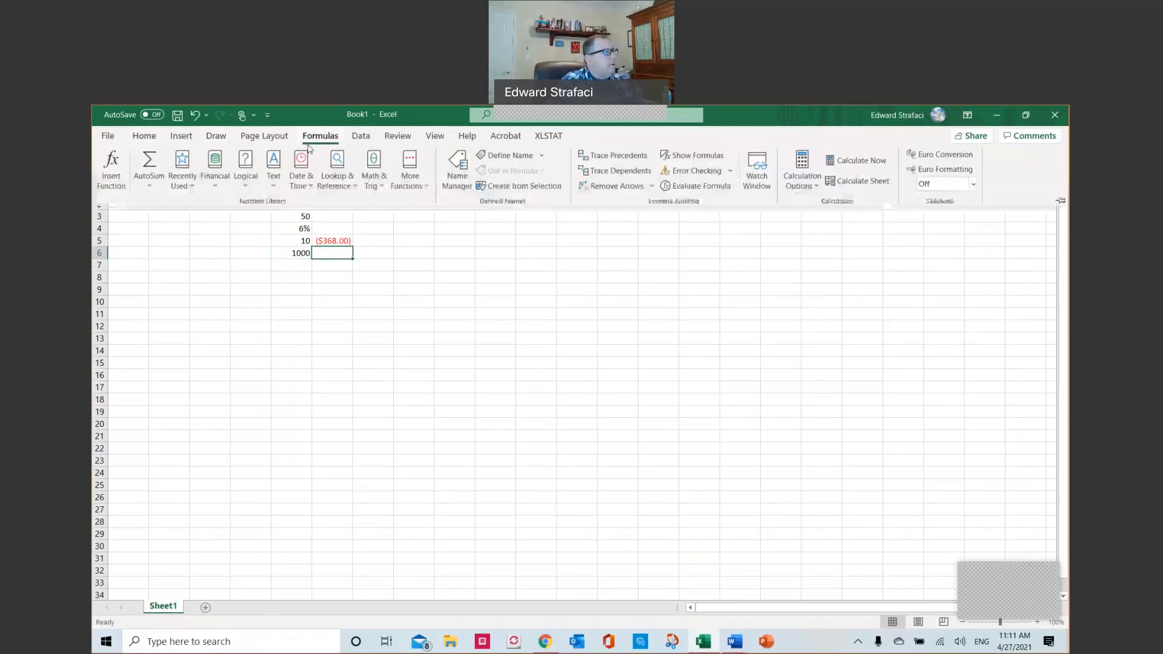
{"action": "left_click", "coordinate": [192, 177]}
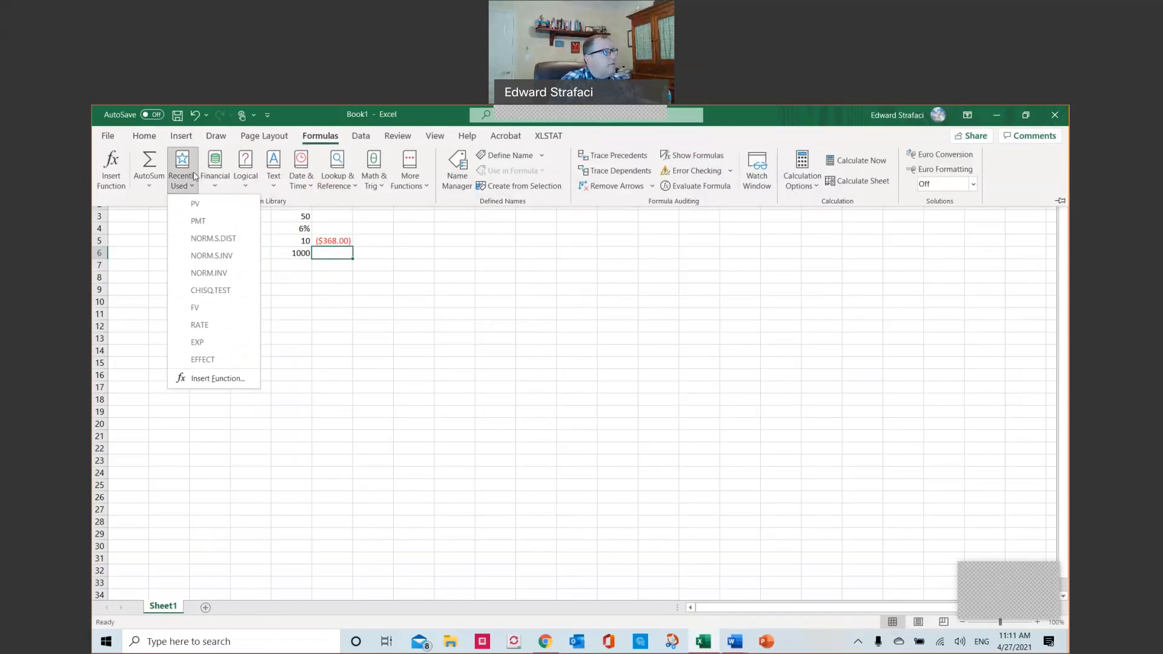
{"action": "left_click", "coordinate": [195, 204]}
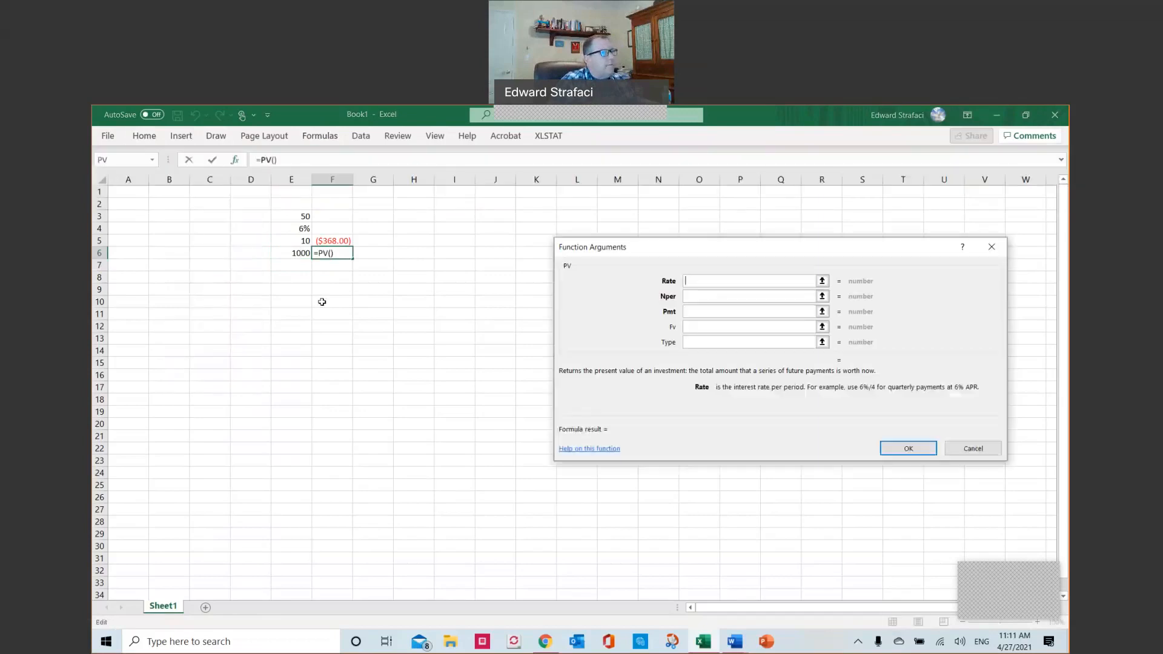
{"action": "left_click", "coordinate": [303, 228]}
{"action": "key", "text": "Tab"}
{"action": "left_click", "coordinate": [285, 242]}
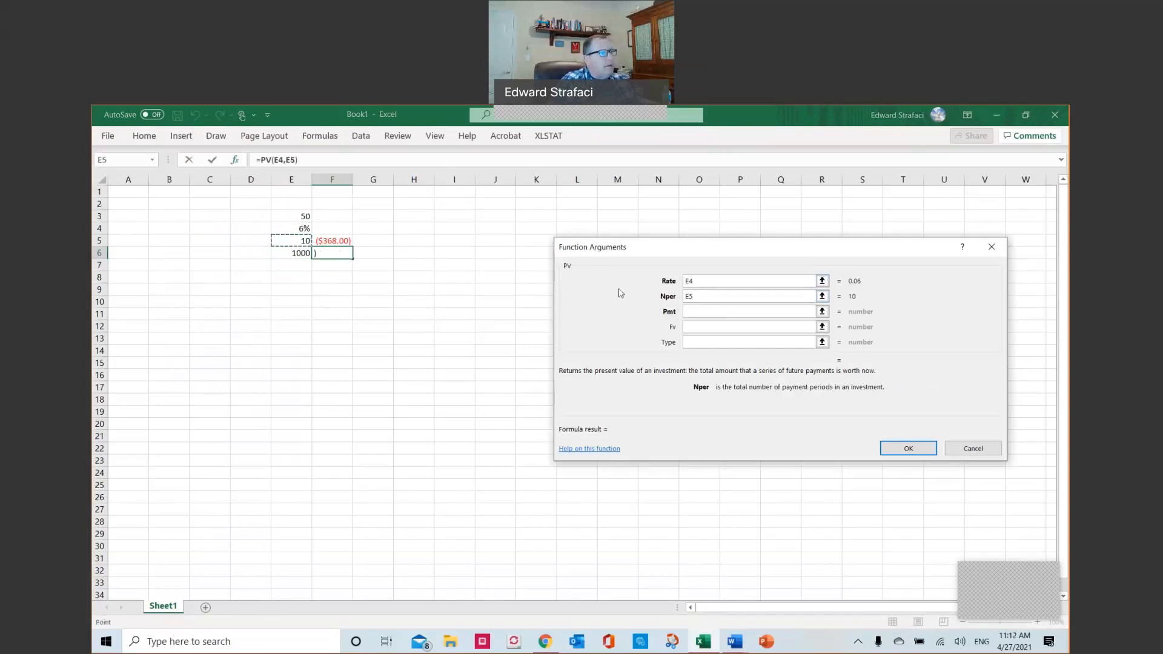
{"action": "key", "text": "Tab"}
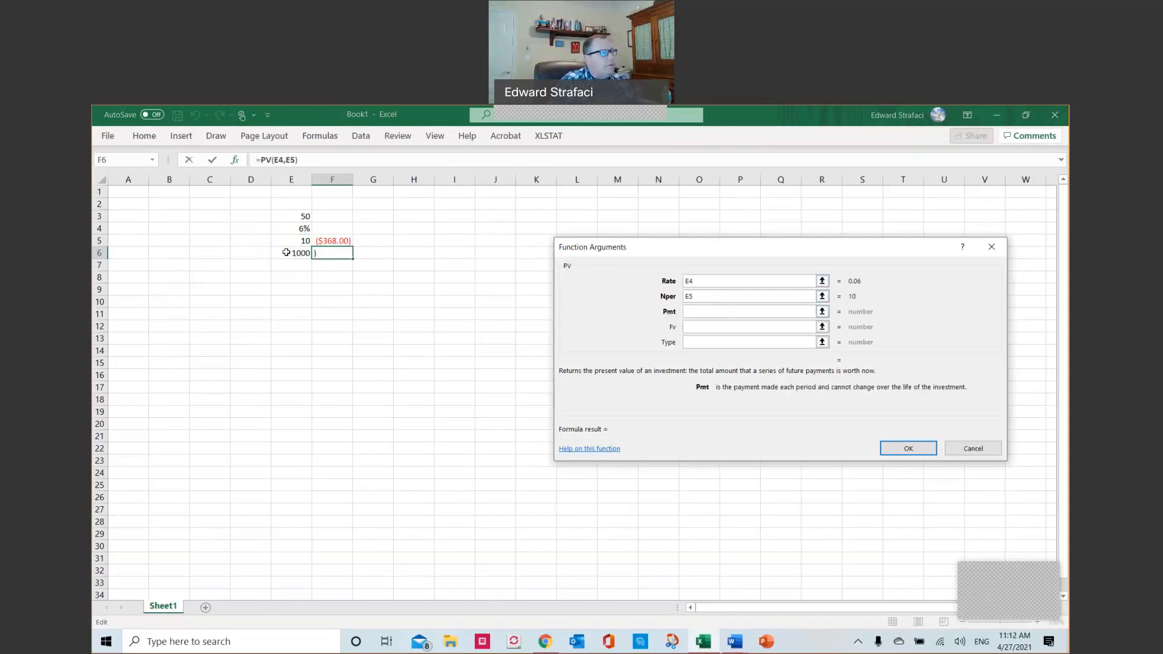
{"action": "left_click", "coordinate": [691, 327]}
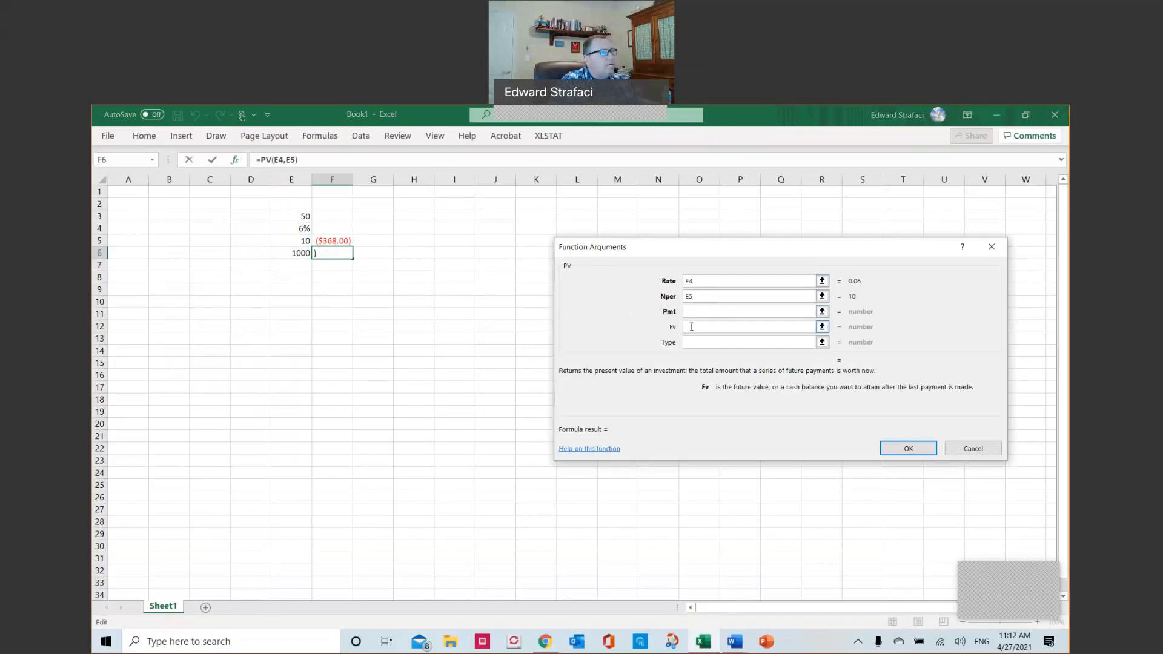
{"action": "left_click", "coordinate": [295, 258]}
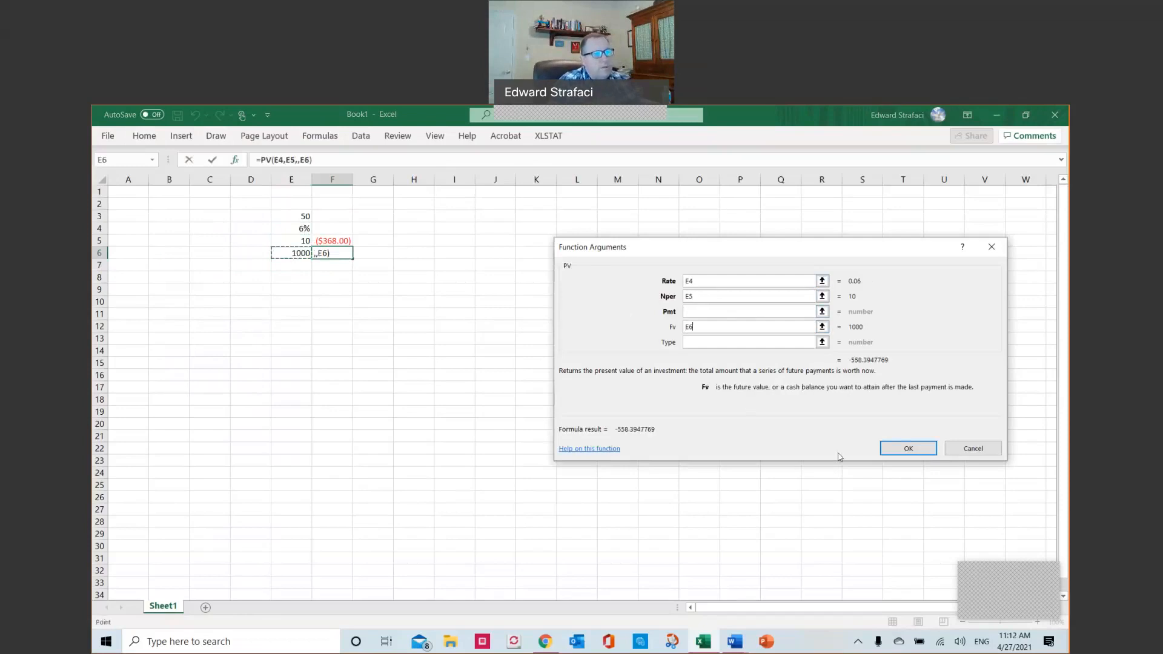
{"action": "left_click", "coordinate": [898, 448]}
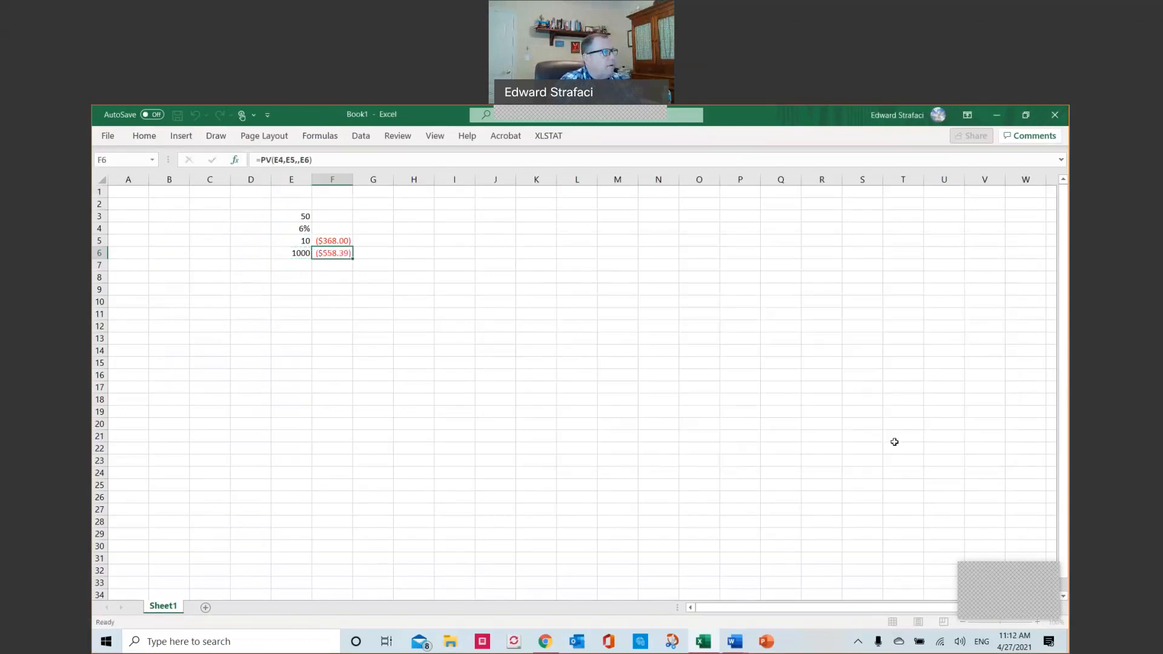
{"action": "key", "text": "Return"}
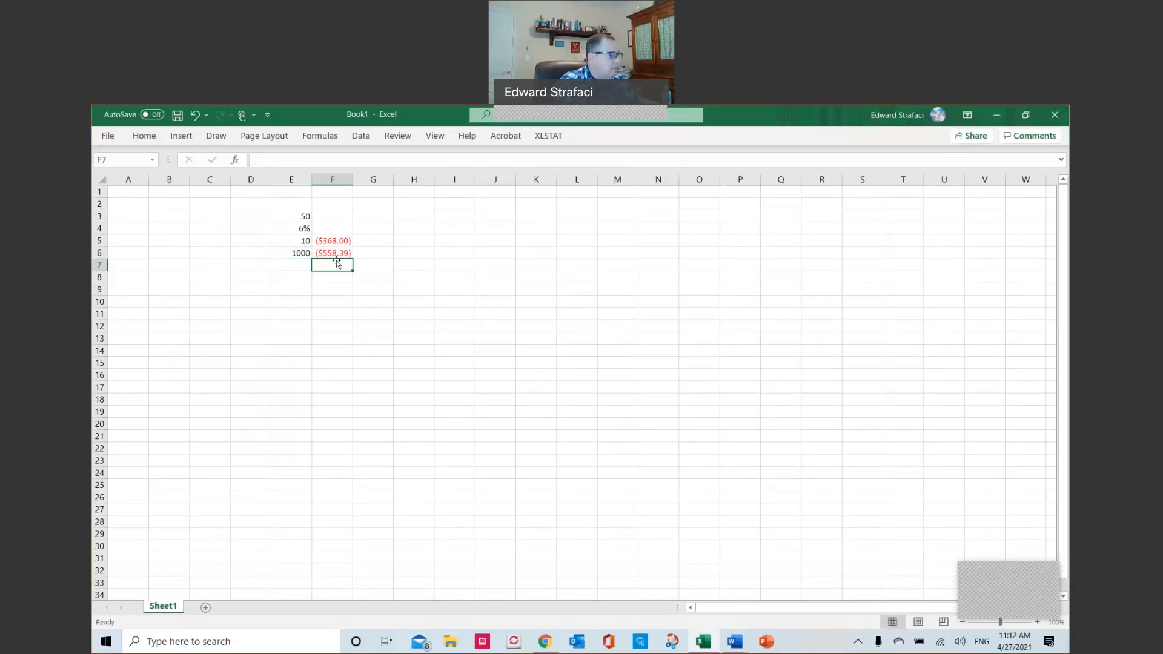
- Add the two present values in cell F7 with a SUM formula over F5:F6
{"action": "type", "text": "@"}
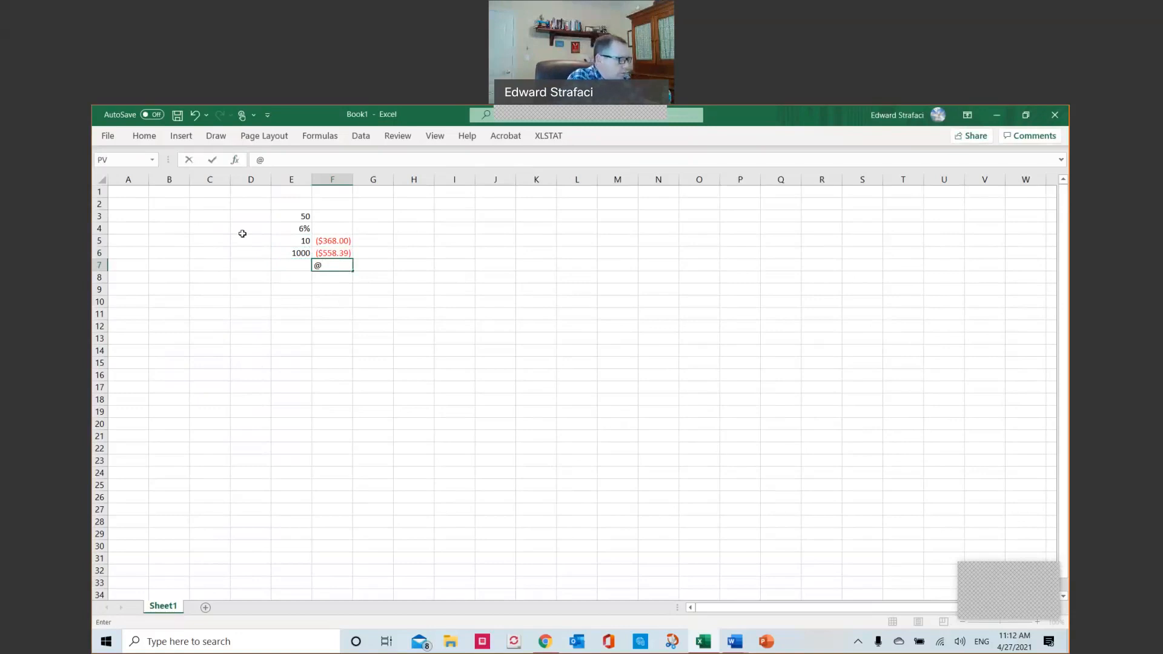
{"action": "type", "text": "sum("}
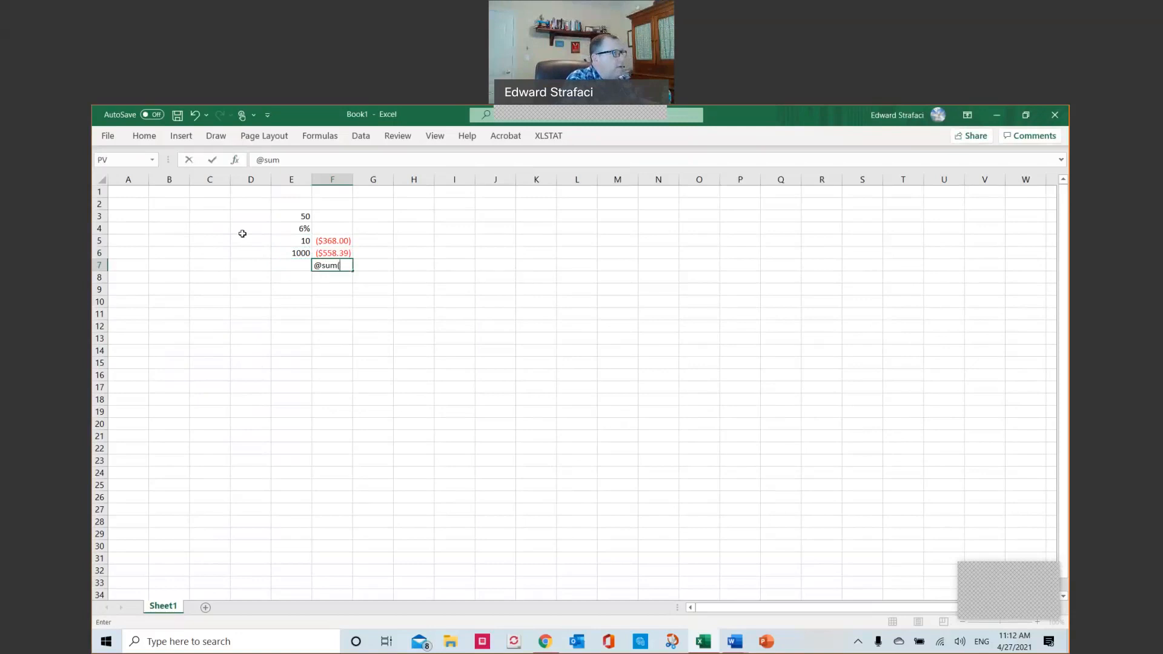
{"action": "left_click_drag", "start_coordinate": [332, 242], "coordinate": [333, 249]}
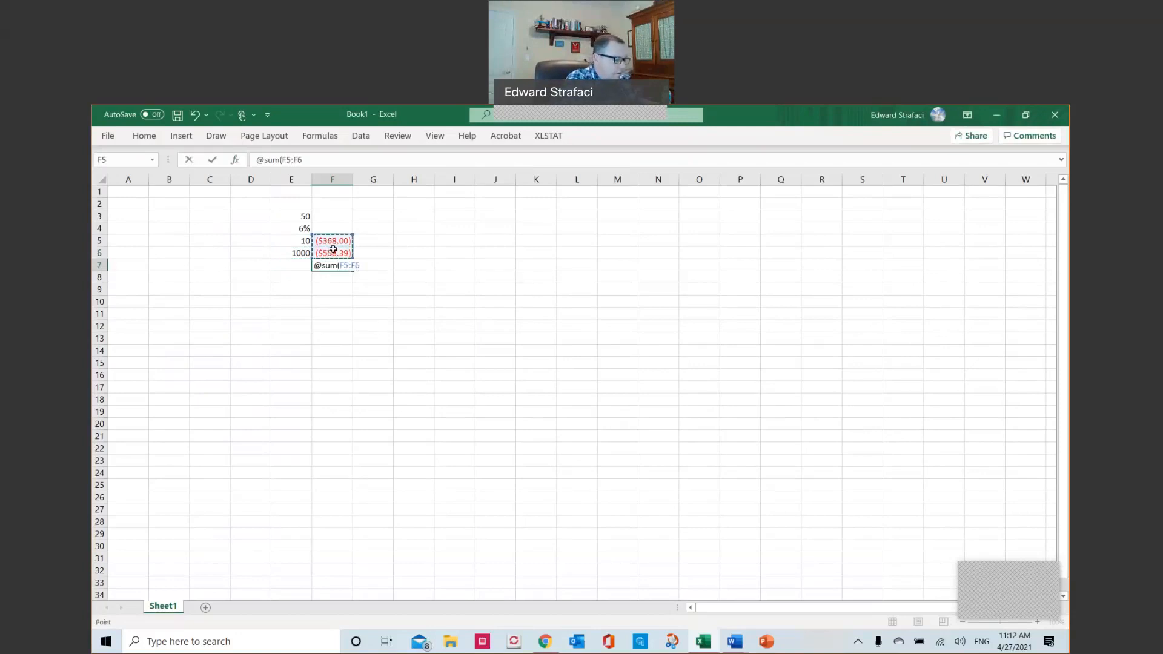
{"action": "key", "text": "Return"}
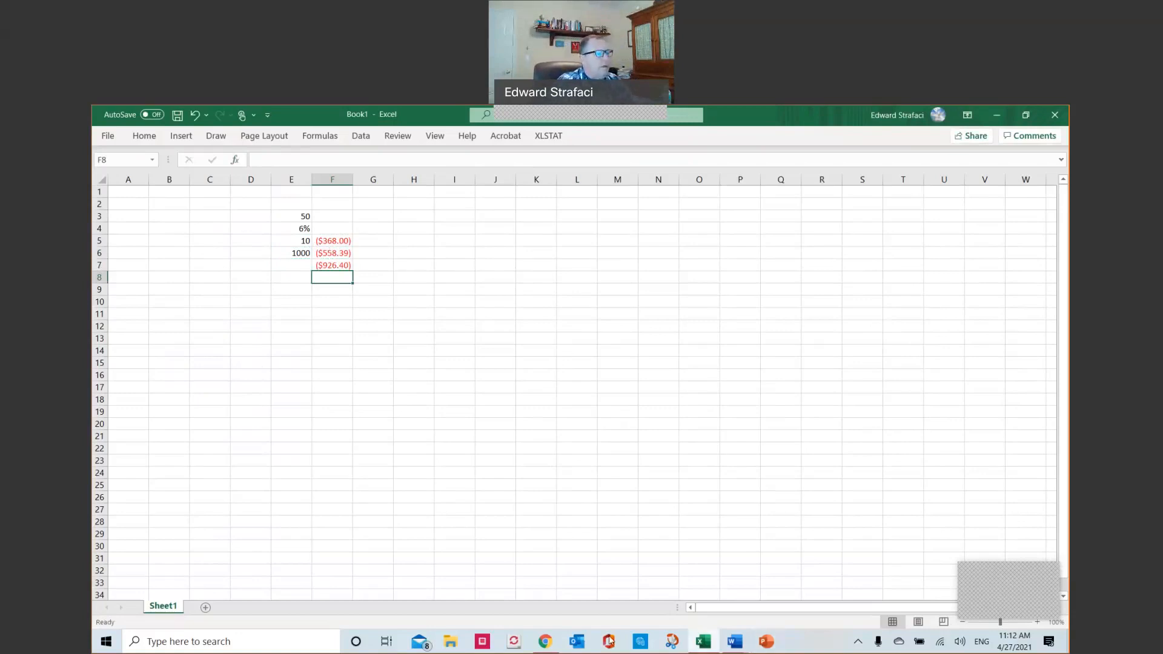
- Switch to the bond valuation lesson in the browser
{"action": "left_click", "coordinate": [542, 641]}
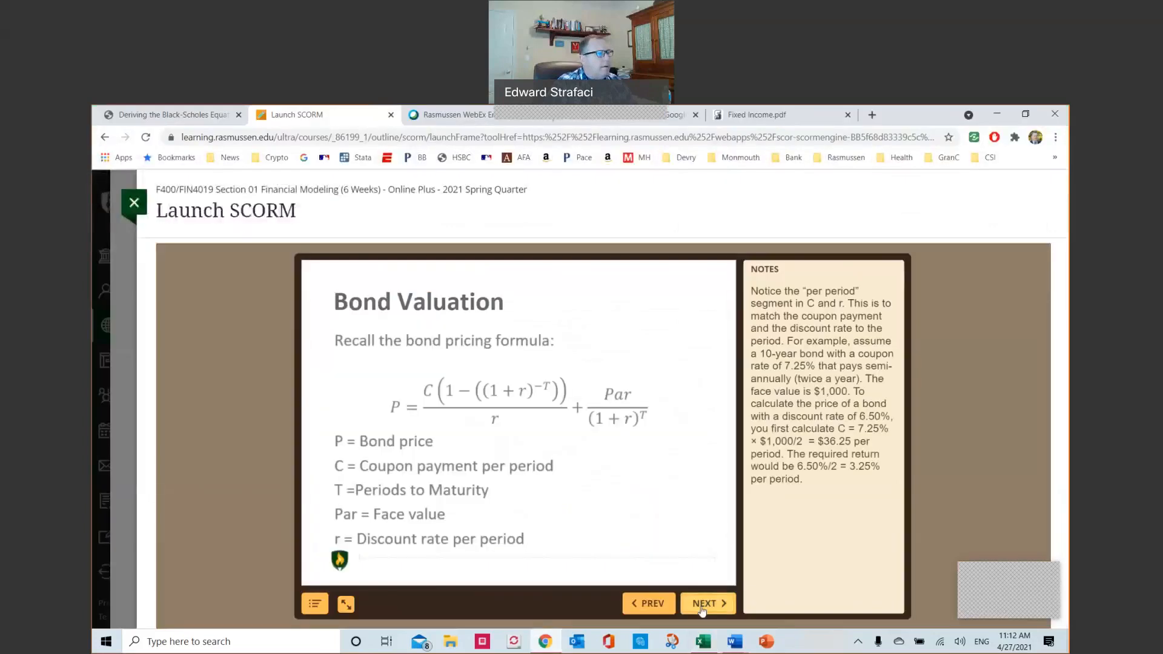
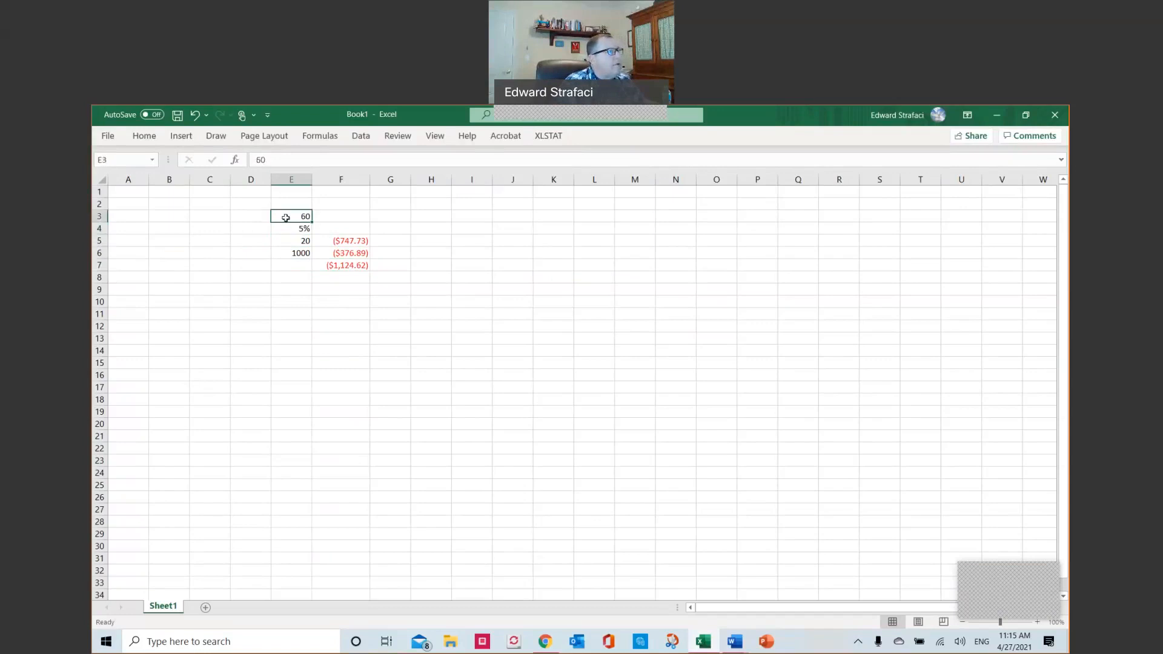
- Compare the worksheet's bond inputs and the total in F7 with the lesson's Solution slide in the browser
{"action": "left_click", "coordinate": [282, 252]}
{"action": "left_click", "coordinate": [284, 230]}
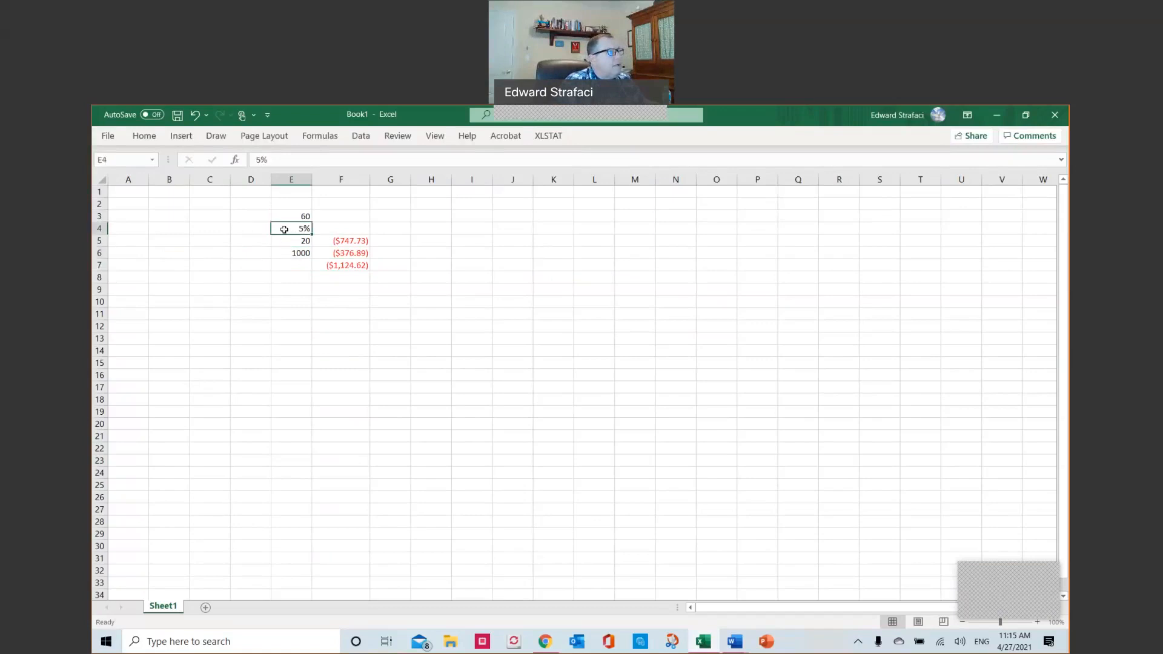
{"action": "left_click", "coordinate": [308, 267]}
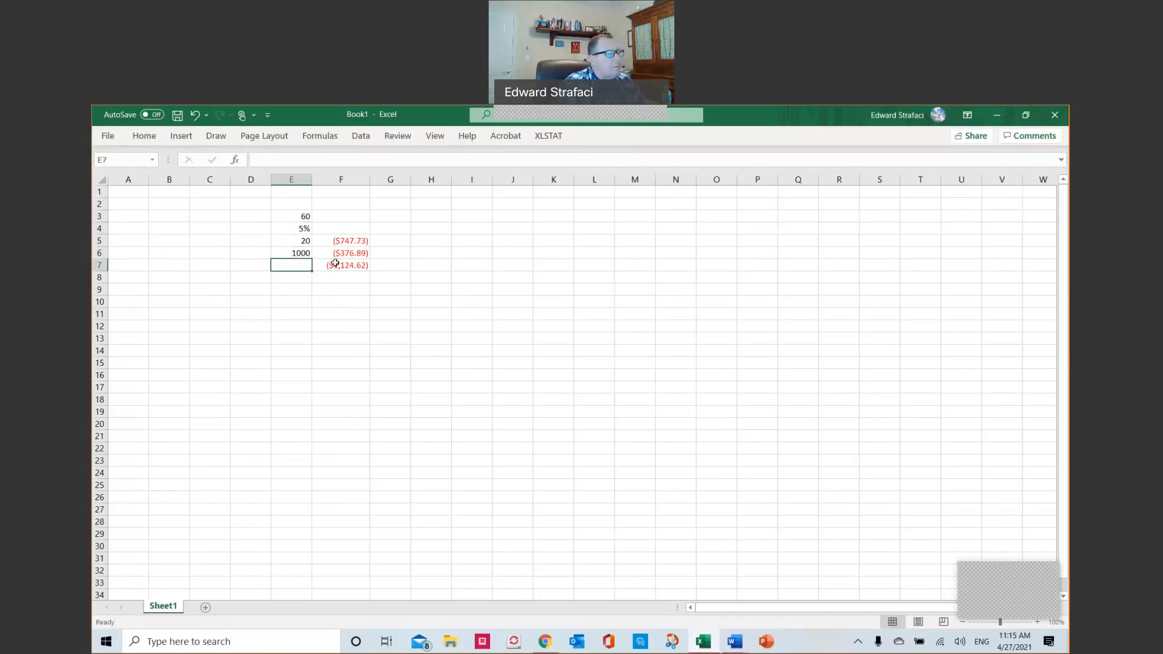
{"action": "left_click", "coordinate": [335, 264]}
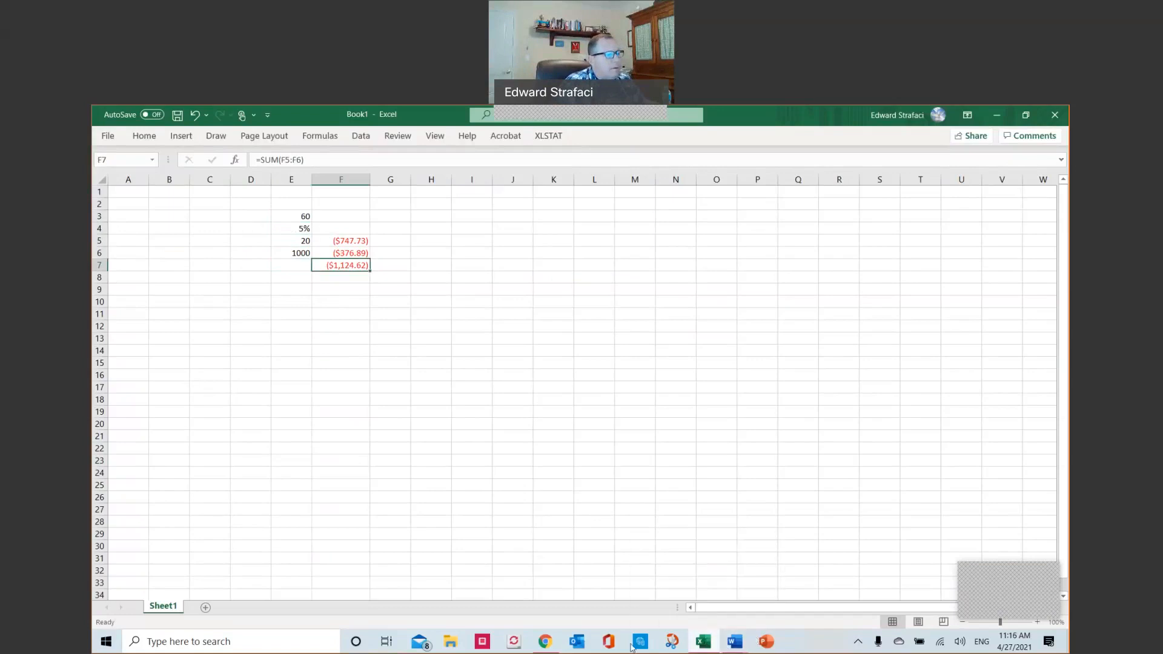
{"action": "left_click", "coordinate": [545, 642]}
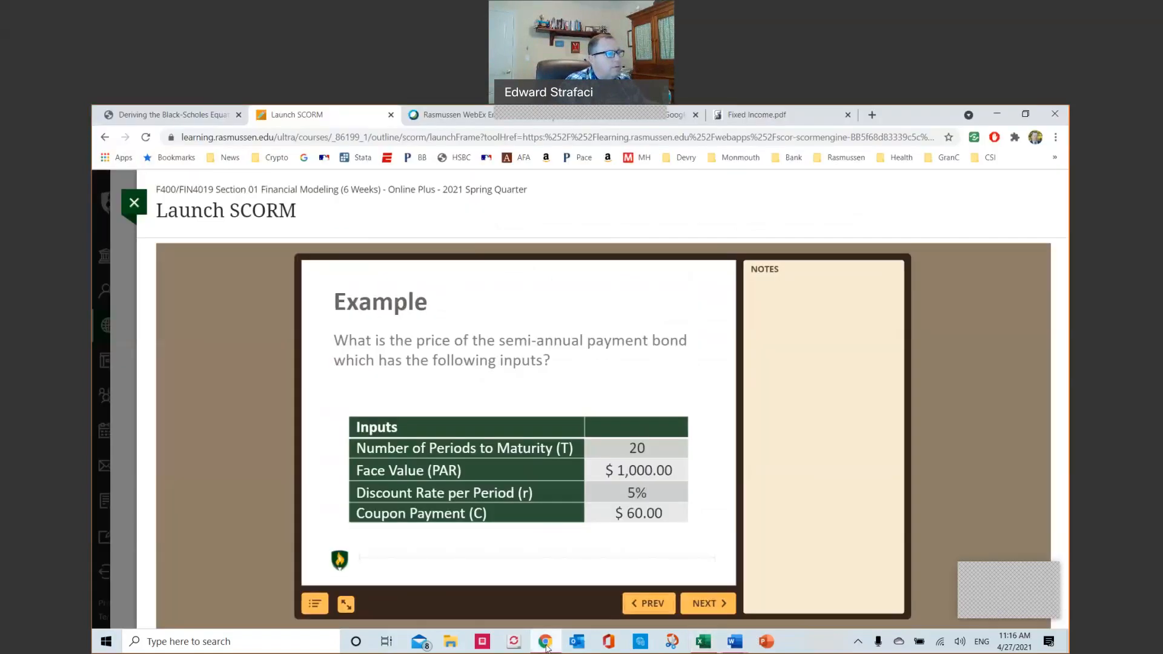
{"action": "left_click", "coordinate": [704, 603]}
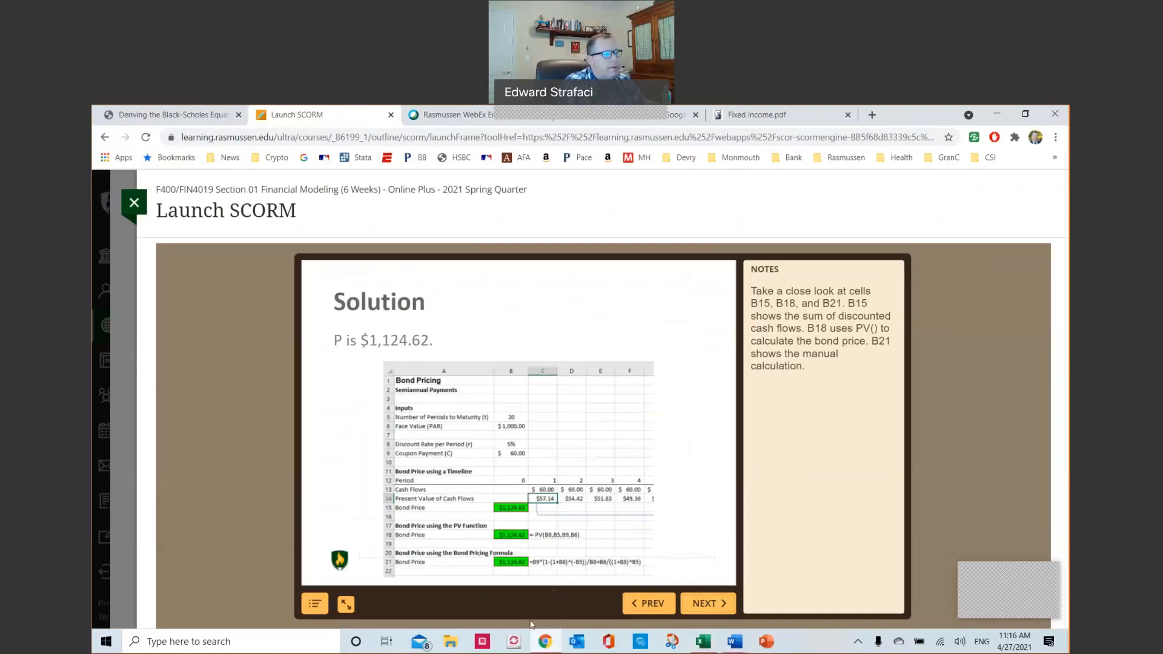
- Return to Excel and examine the inputs in E3:E6, the PV formulas in F5 and F6, and the sum in F7
{"action": "left_click", "coordinate": [701, 645]}
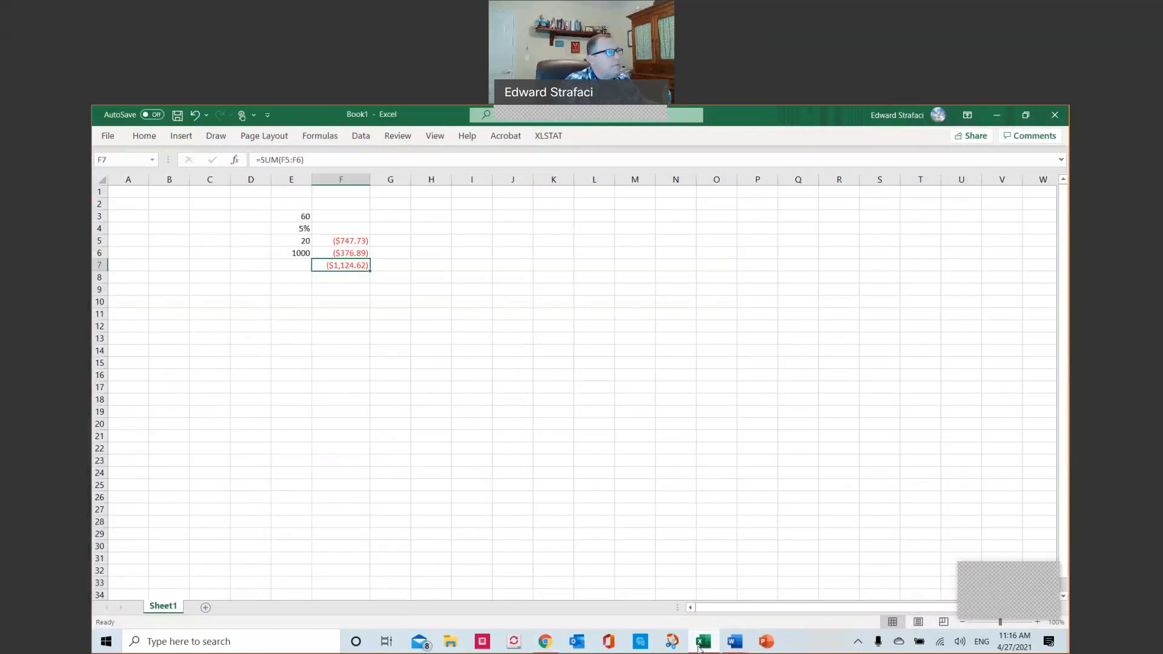
{"action": "left_click", "coordinate": [295, 216]}
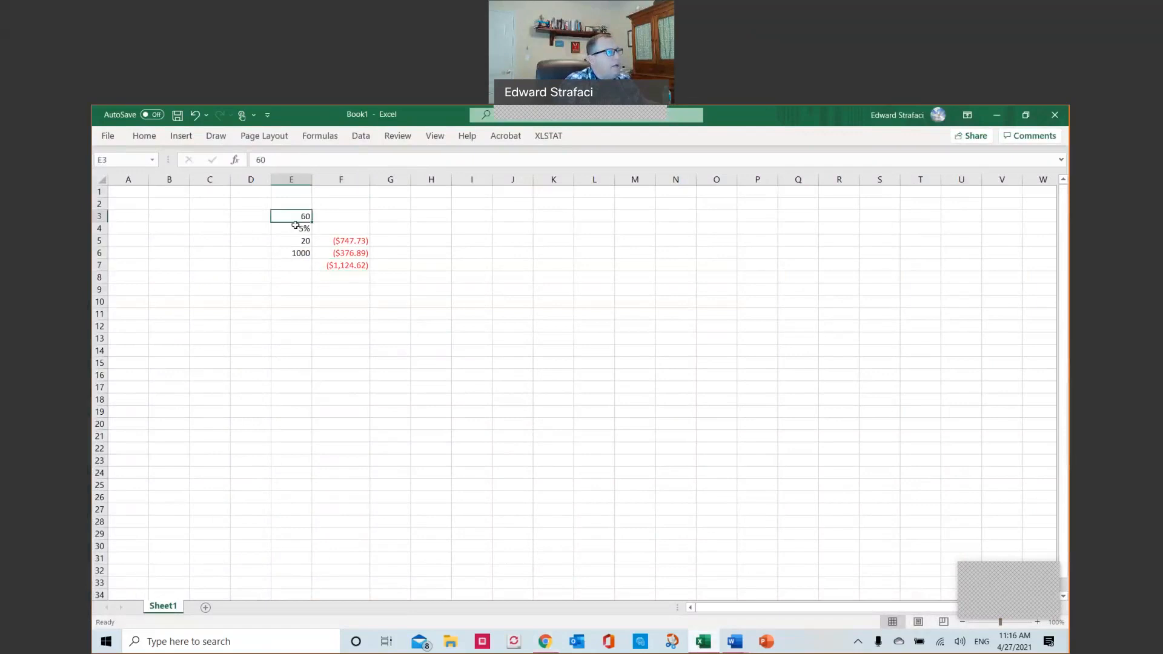
{"action": "left_click", "coordinate": [297, 230]}
{"action": "left_click", "coordinate": [296, 240]}
{"action": "left_click", "coordinate": [294, 254]}
{"action": "left_click", "coordinate": [343, 241]}
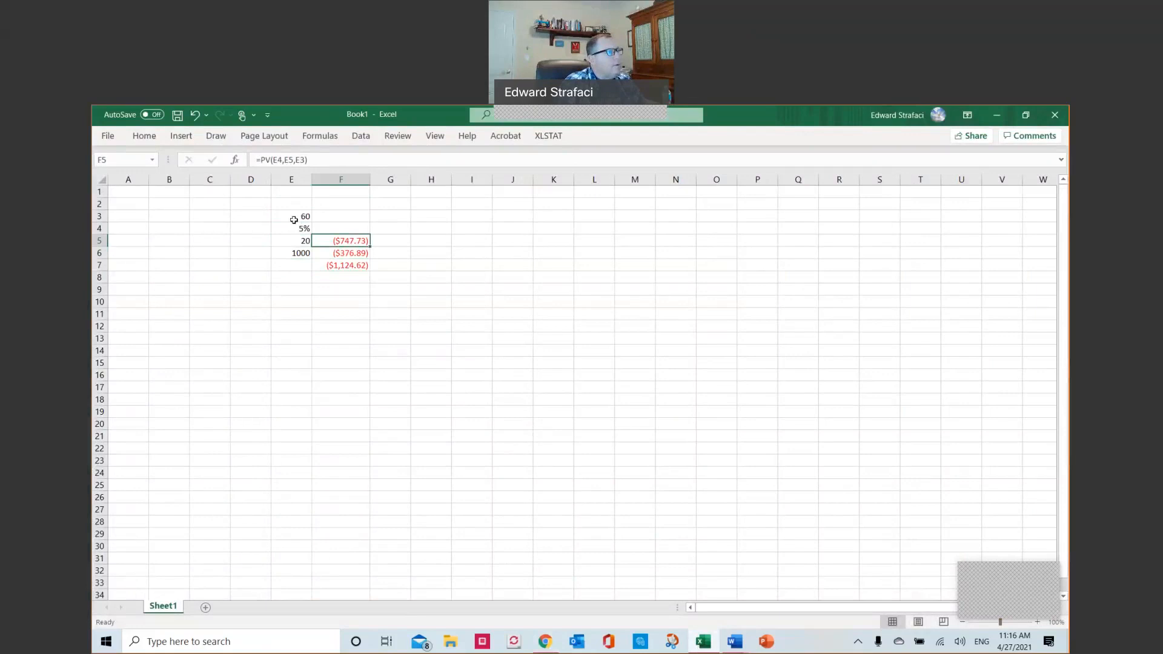
{"action": "left_click", "coordinate": [353, 255]}
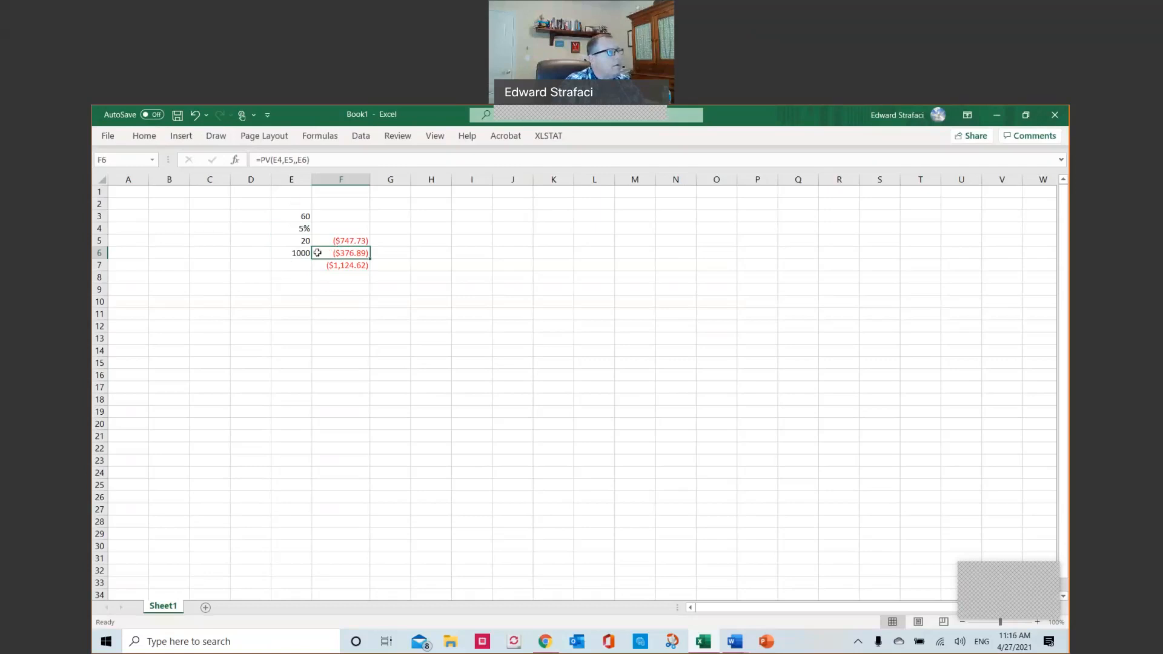
{"action": "left_click", "coordinate": [352, 271]}
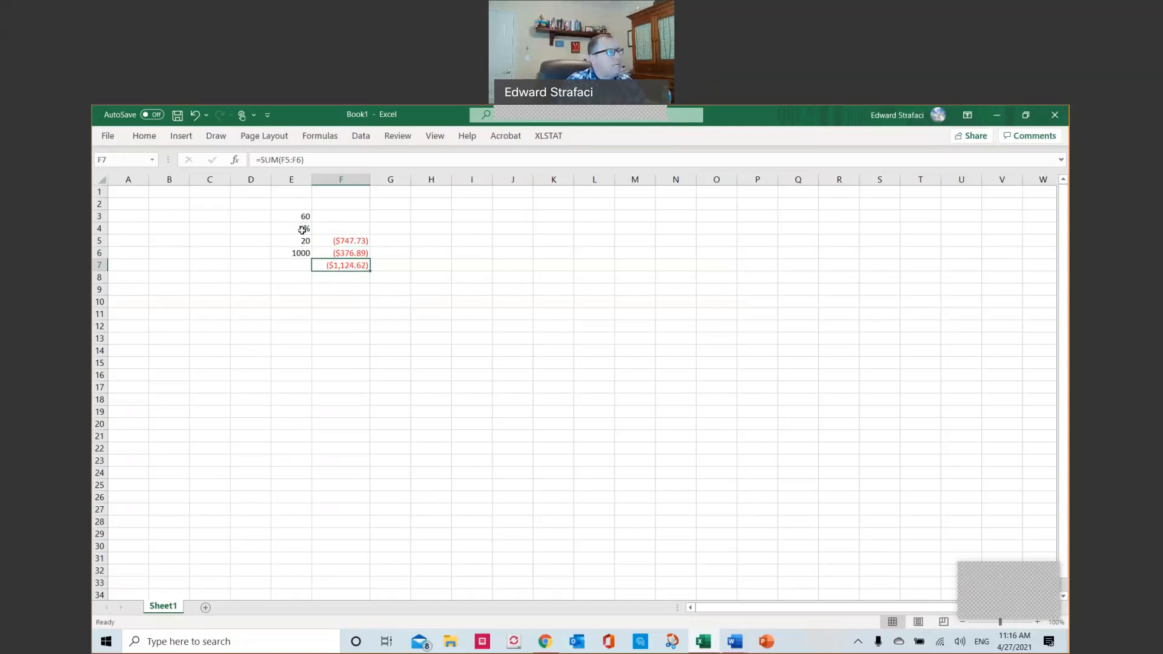
{"action": "key", "text": "Up"}
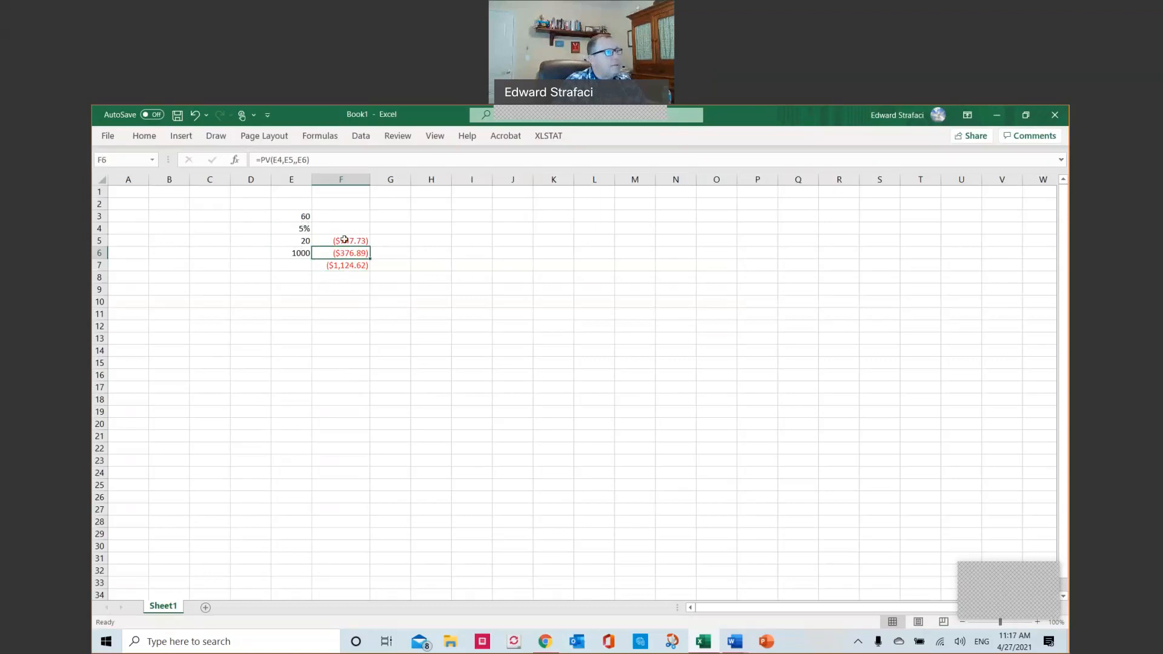
{"action": "key", "text": "Up"}
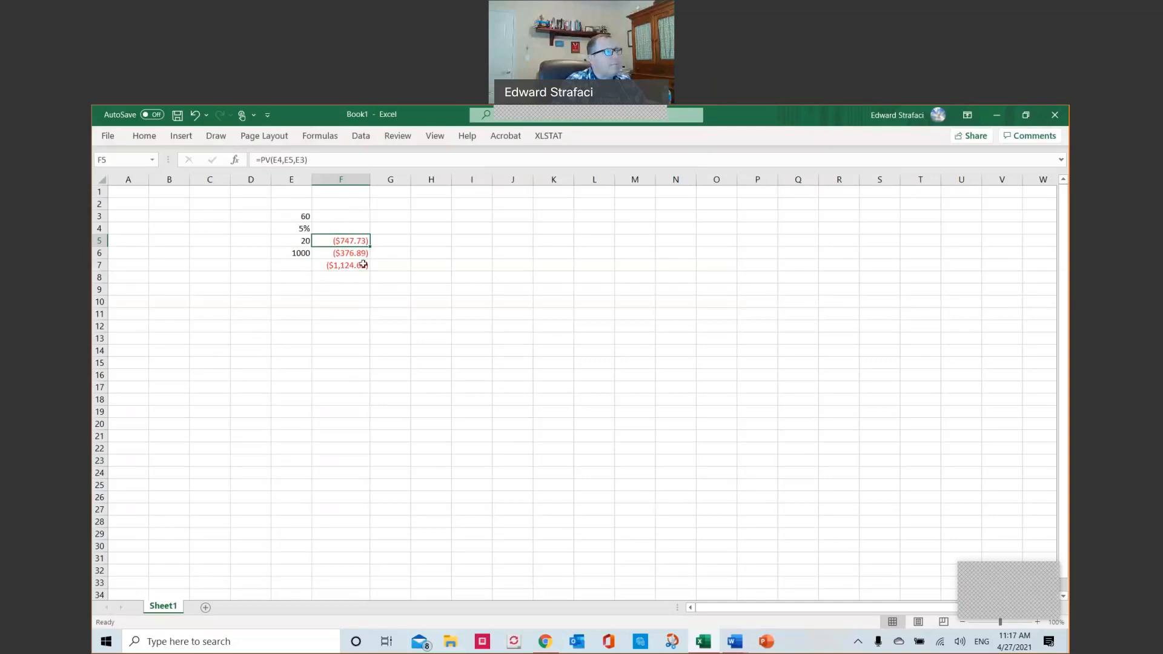
- Try a discount rate of 7% in cell E4, and undo the change
{"action": "left_click", "coordinate": [296, 228]}
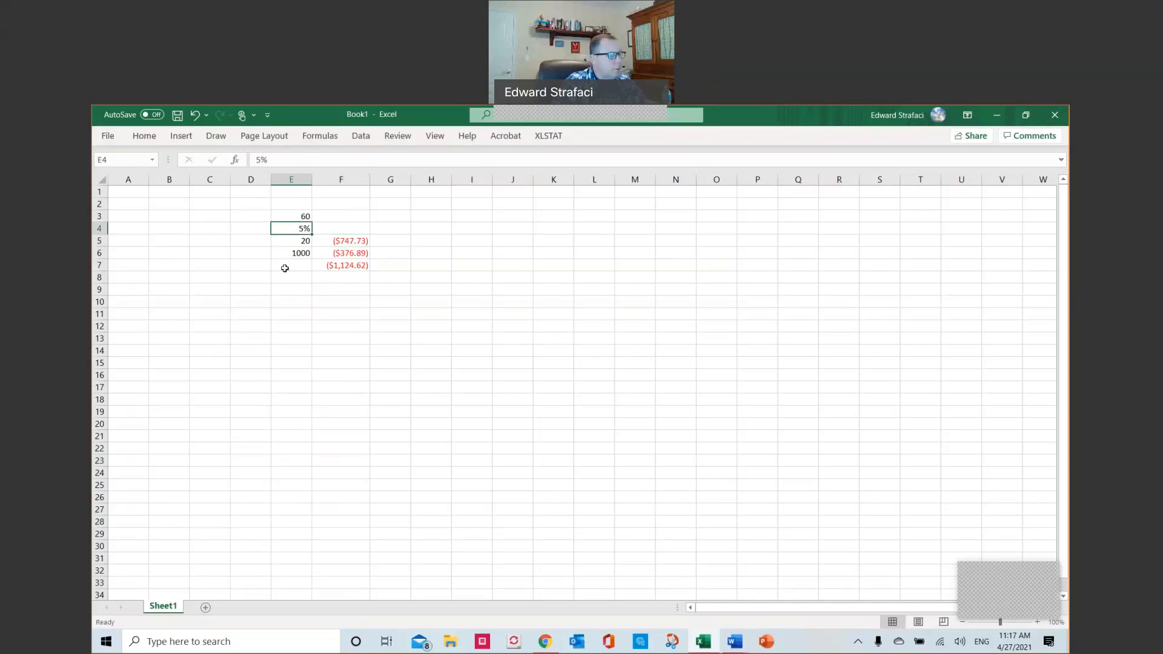
{"action": "type", "text": "7"}
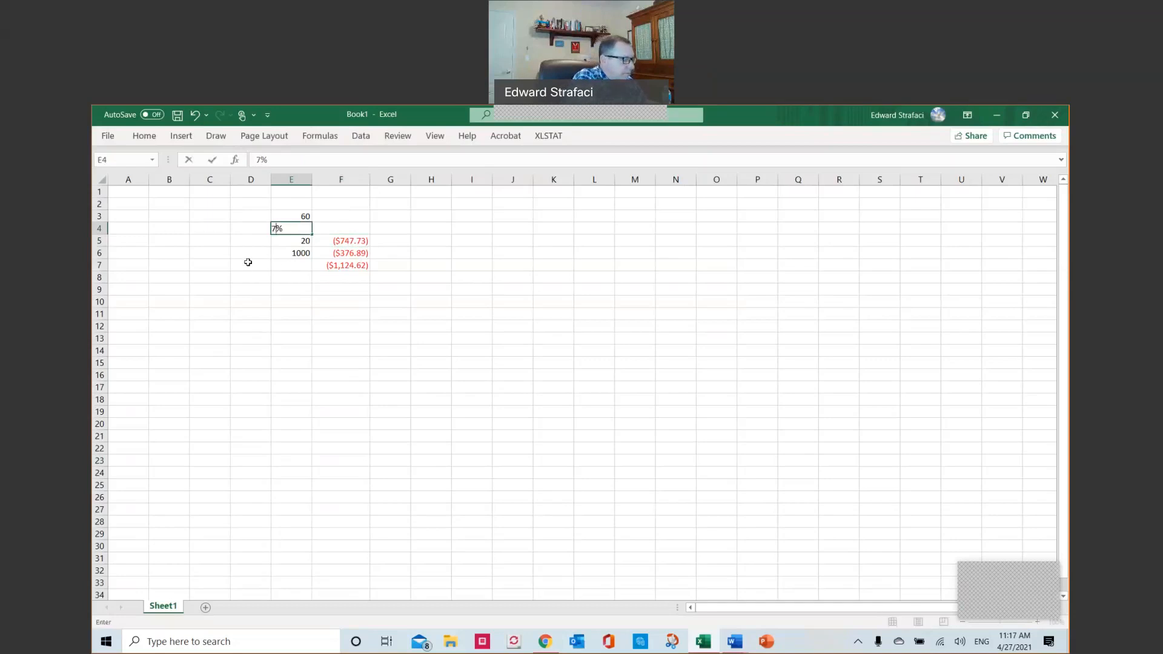
{"action": "key", "text": "Return"}
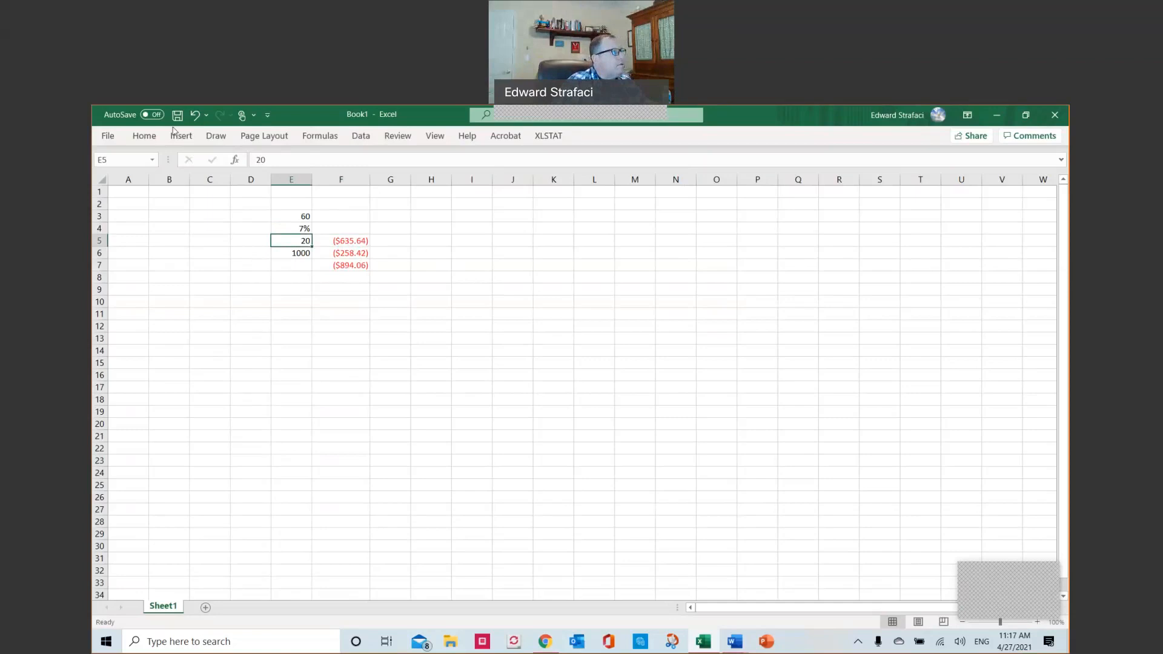
{"action": "left_click", "coordinate": [193, 116]}
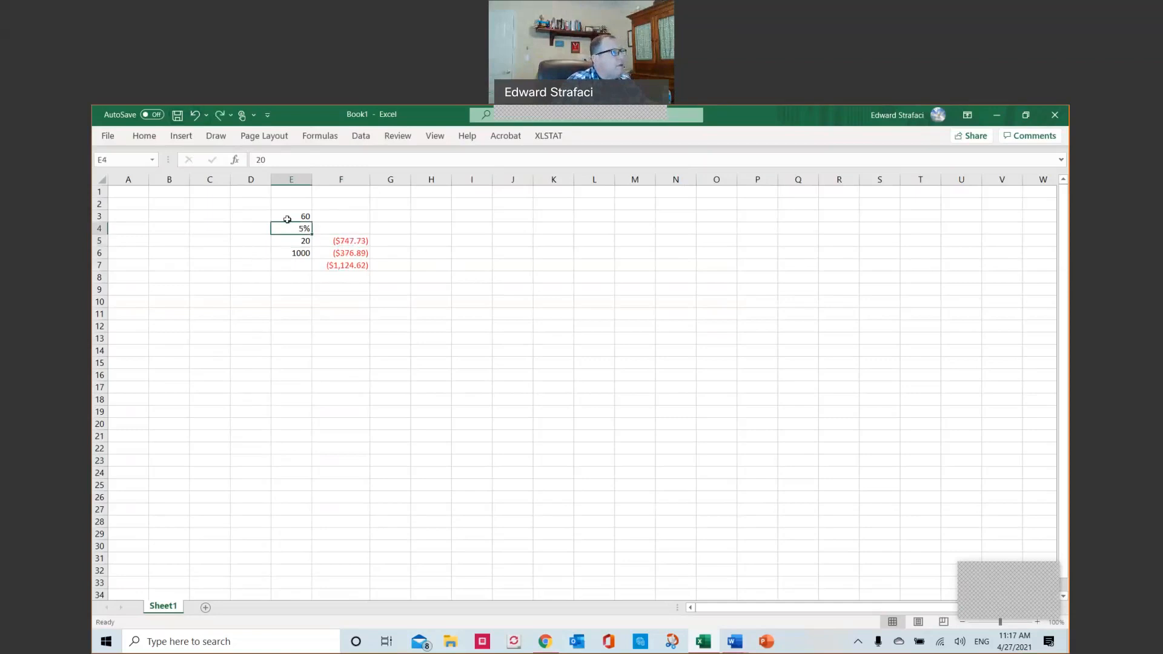
- Try a discount rate of 3% in cell E4, and undo the change
{"action": "left_click", "coordinate": [257, 159]}
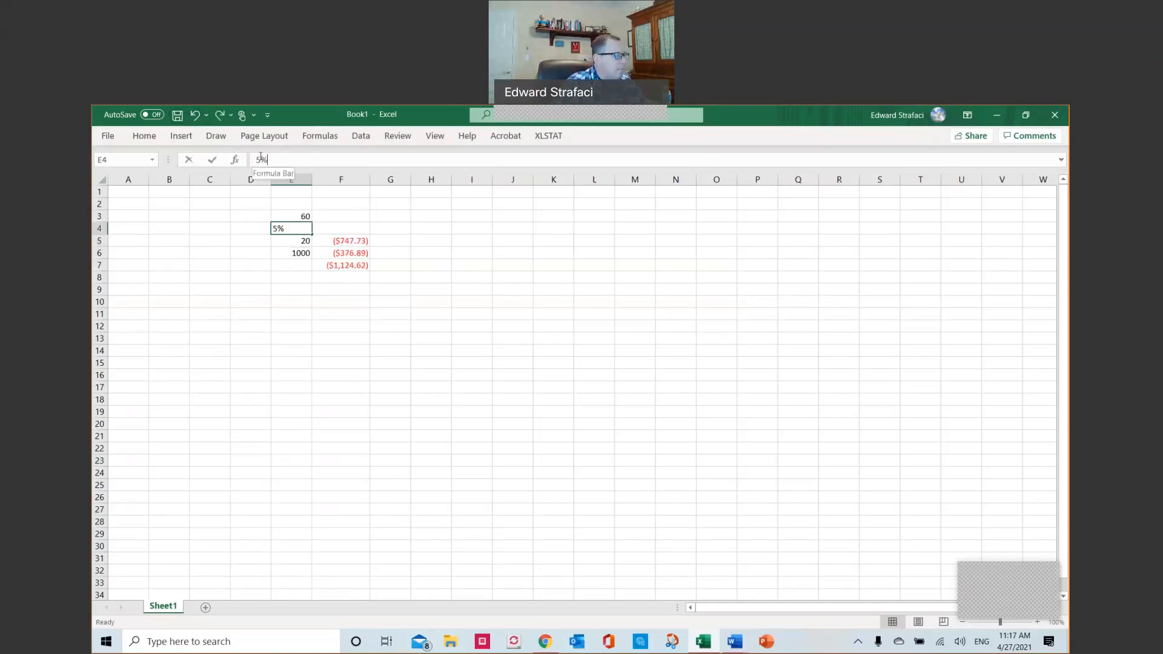
{"action": "type", "text": "3"}
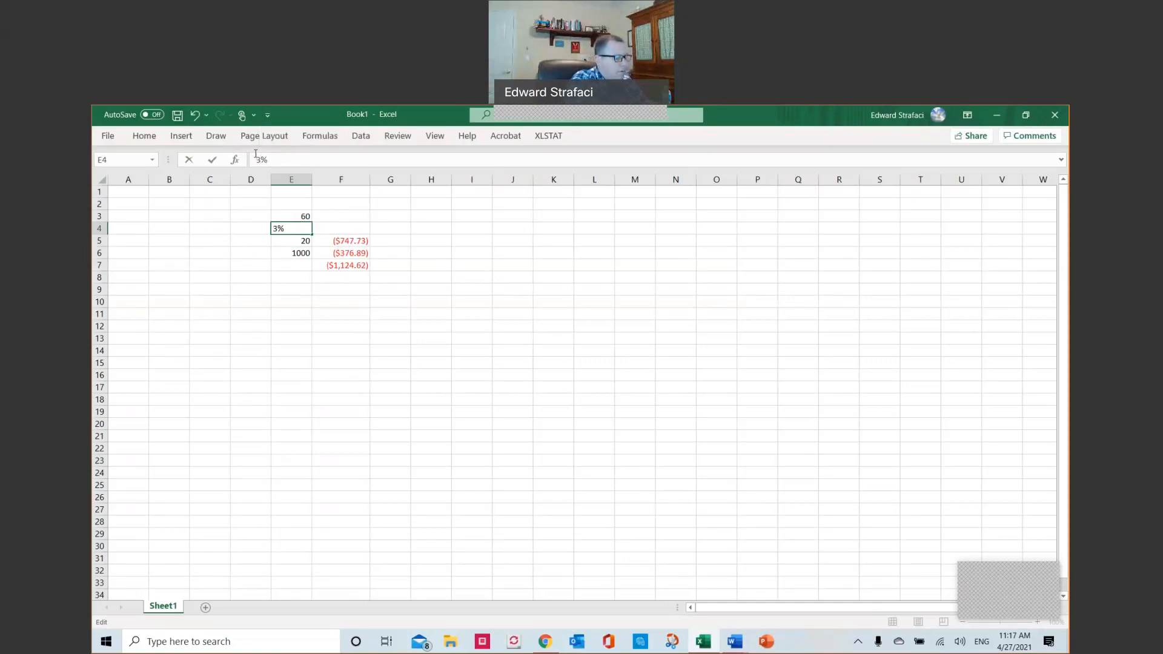
{"action": "key", "text": "Return"}
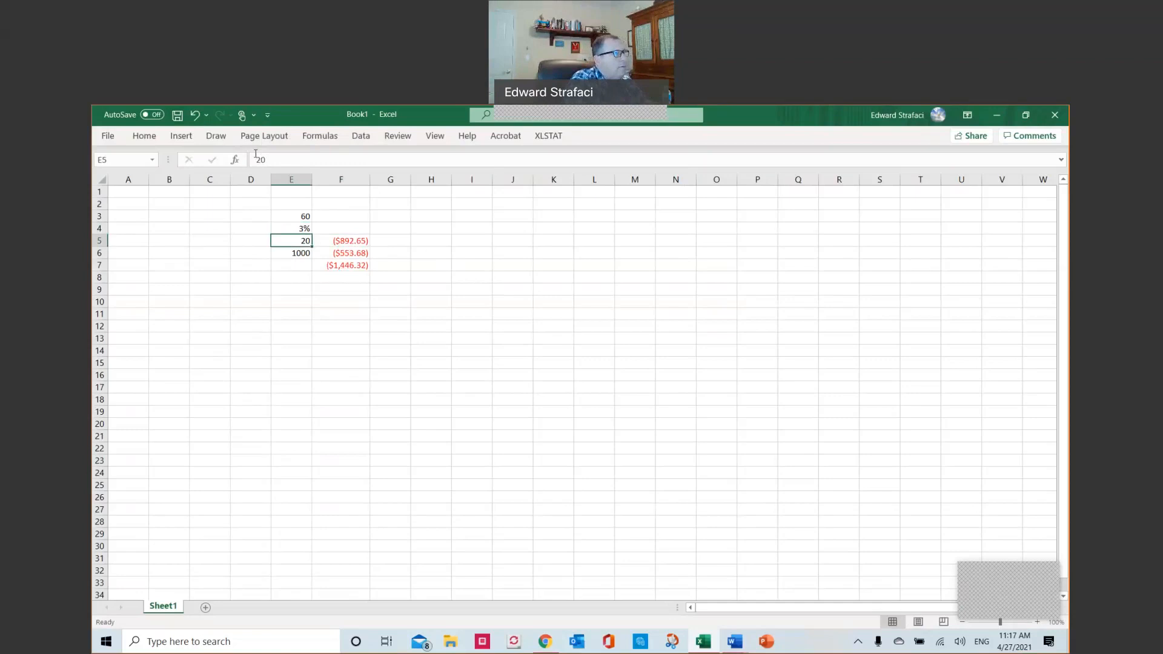
{"action": "left_click", "coordinate": [194, 114]}
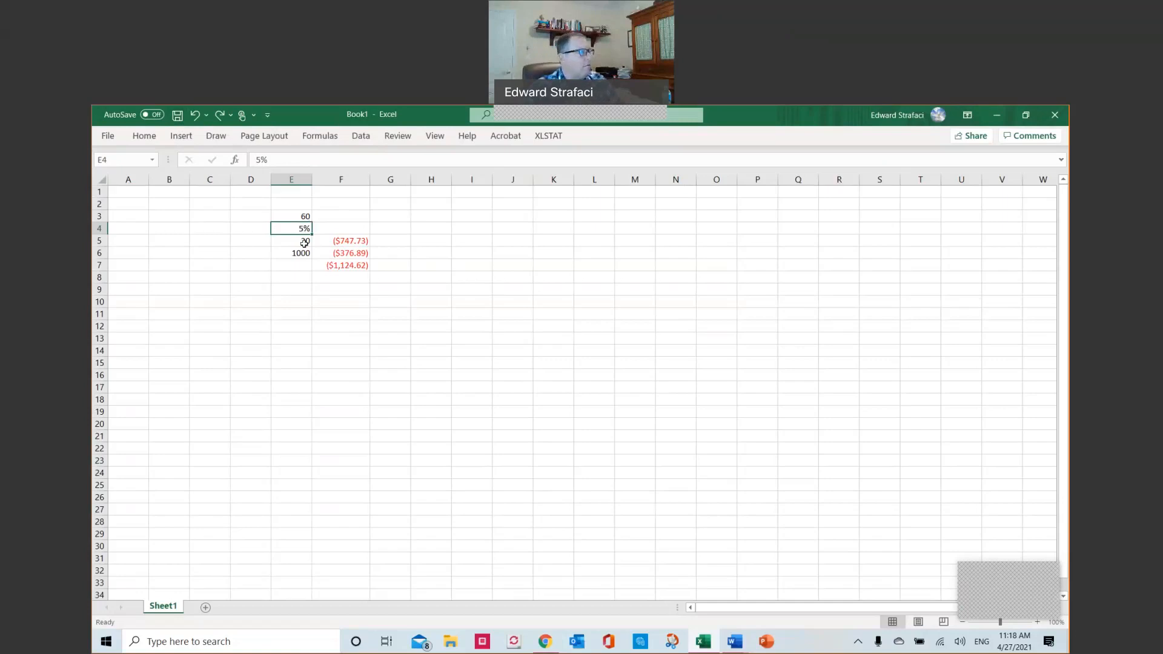
- Try a discount rate of 10% in cell E4, and undo the change
{"action": "type", "text": "10"}
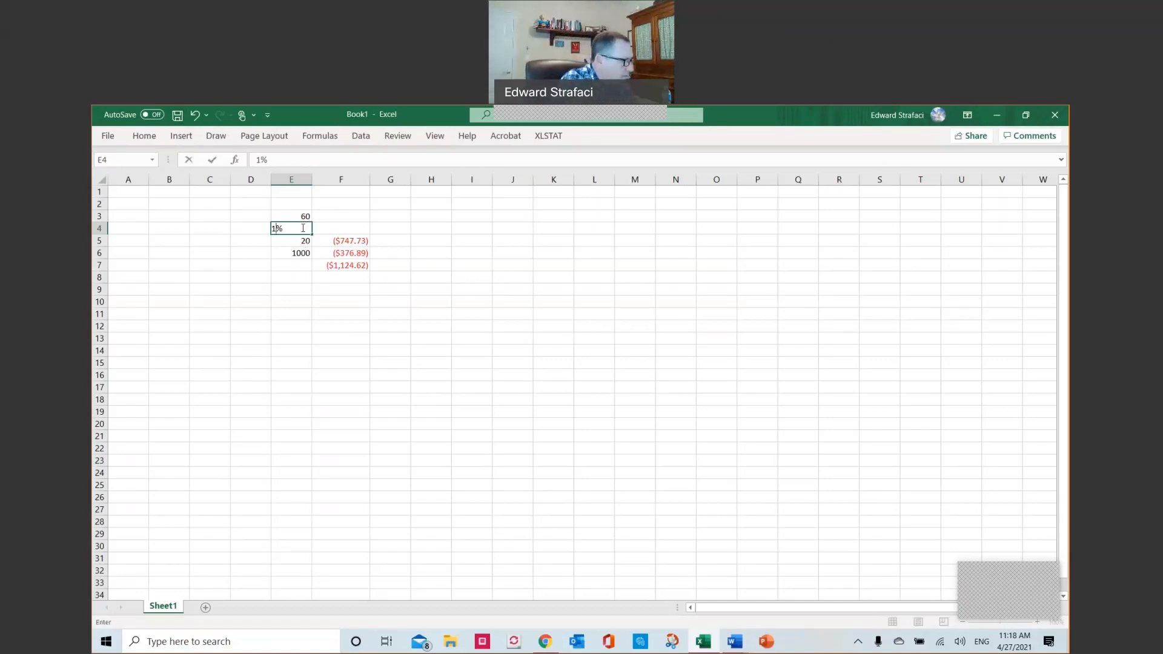
{"action": "key", "text": "Return"}
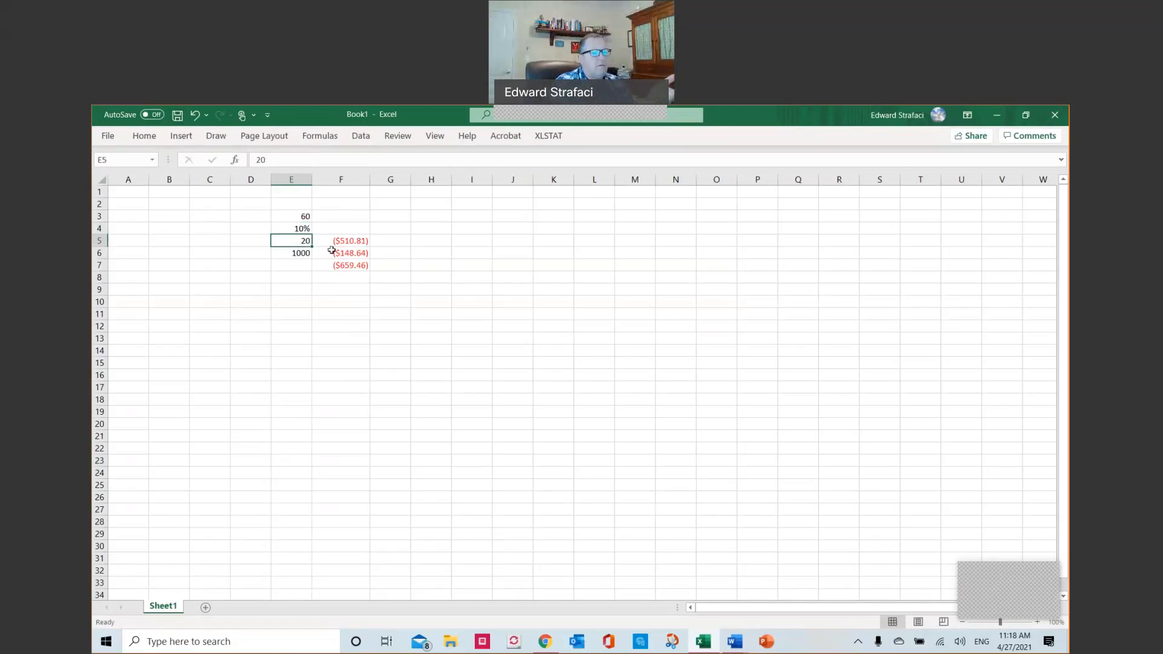
{"action": "left_click", "coordinate": [196, 115]}
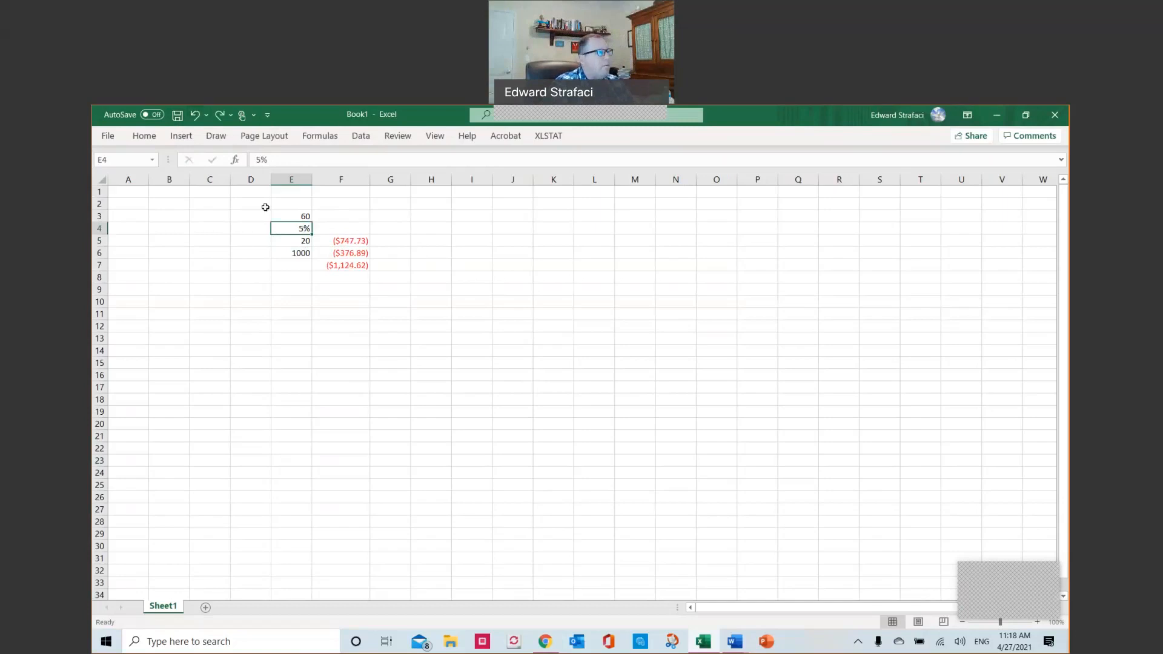
- Try the 3% discount rate in cell E4 once more, and undo the change
{"action": "type", "text": "3"}
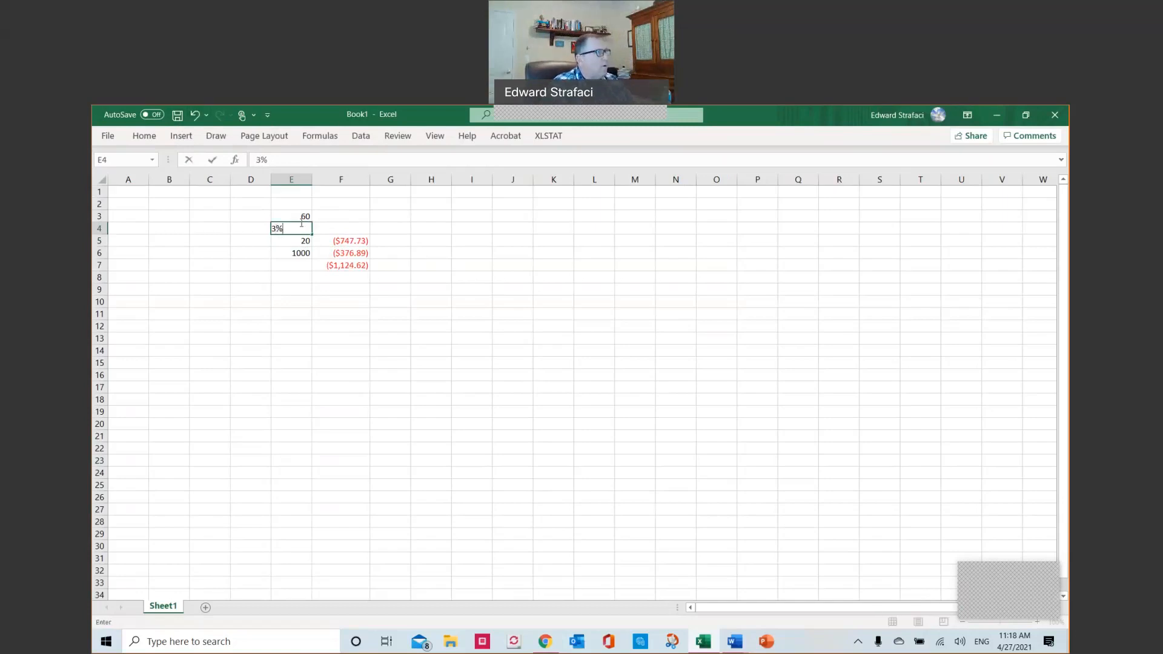
{"action": "key", "text": "Return"}
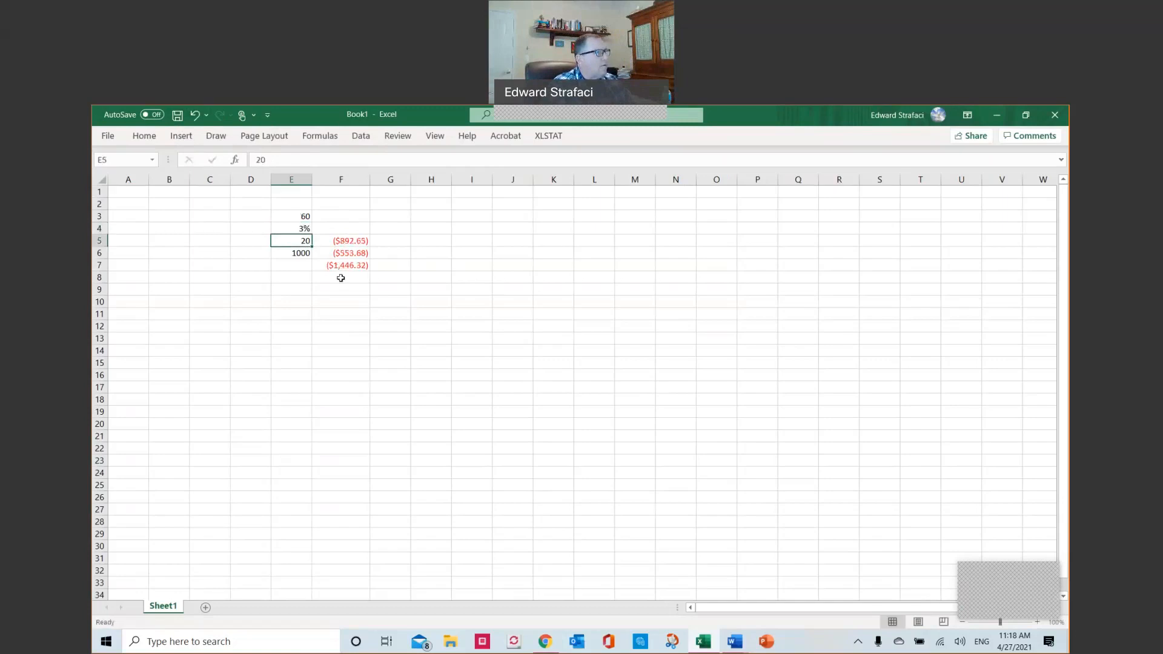
{"action": "left_click", "coordinate": [194, 115]}
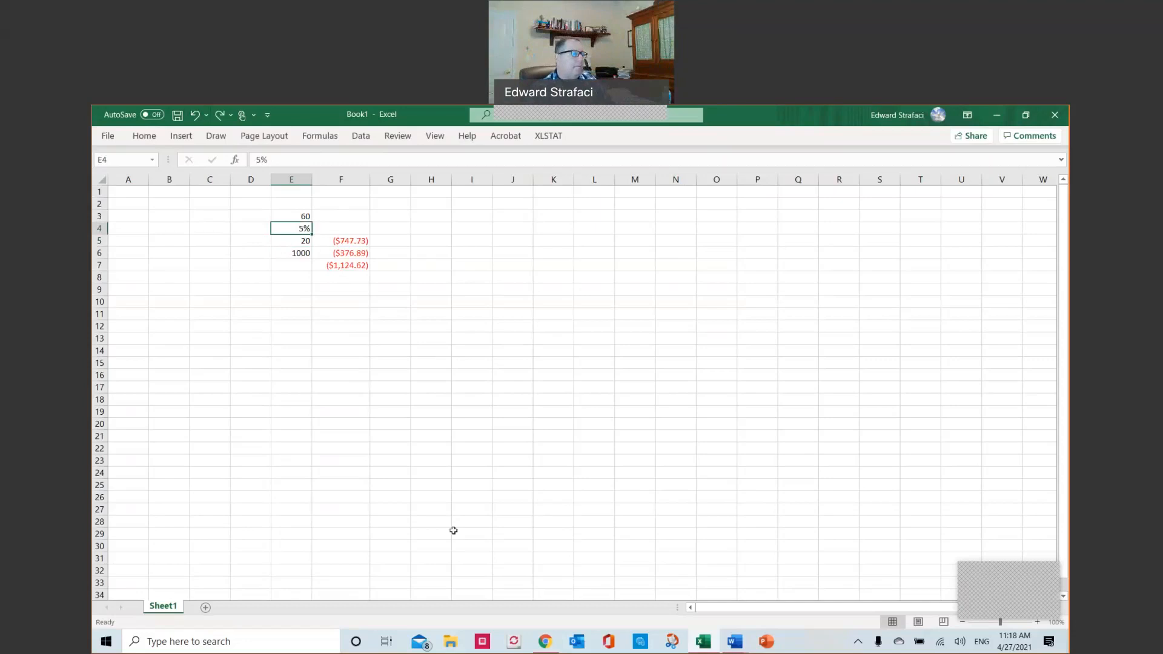
- Switch to the browser lesson, read the System of Bond Pricing, Example and Solution slides up to Equity Valuation, and return to the Example slide
{"action": "mouse_move", "coordinate": [547, 646]}
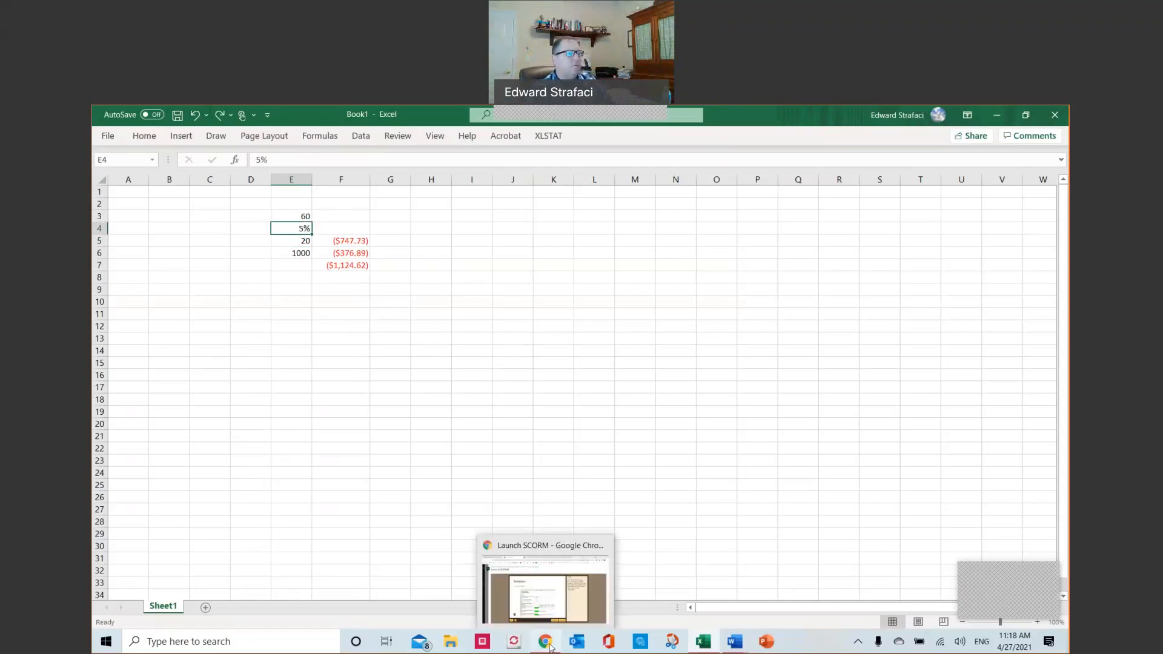
{"action": "left_click", "coordinate": [526, 584]}
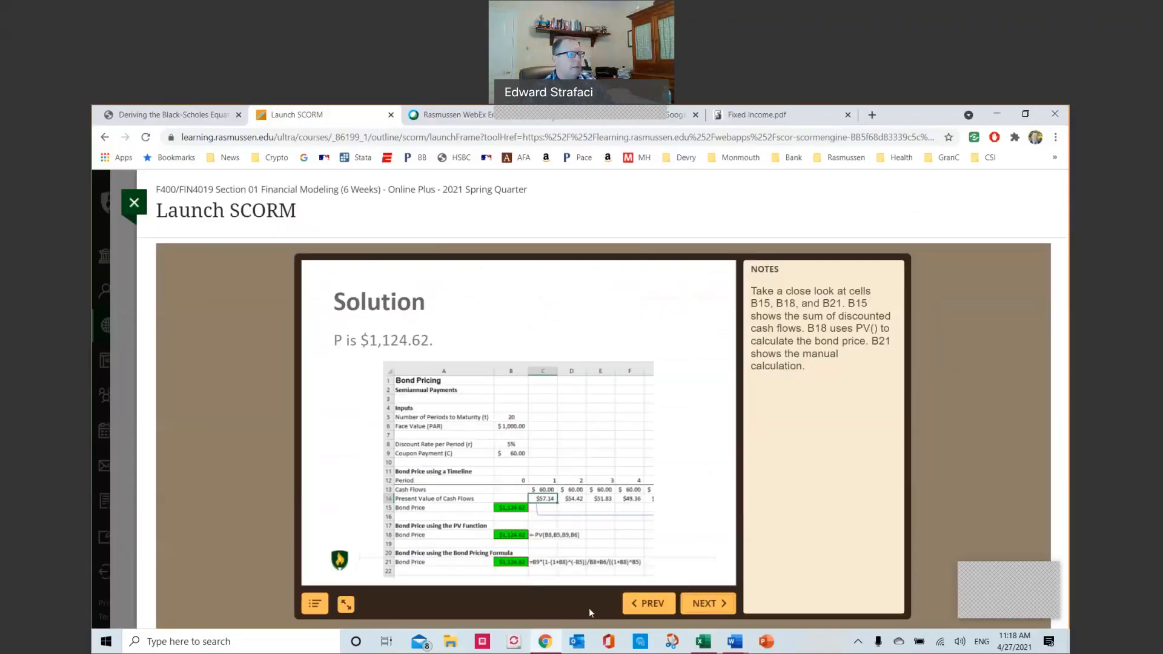
{"action": "left_click", "coordinate": [707, 604]}
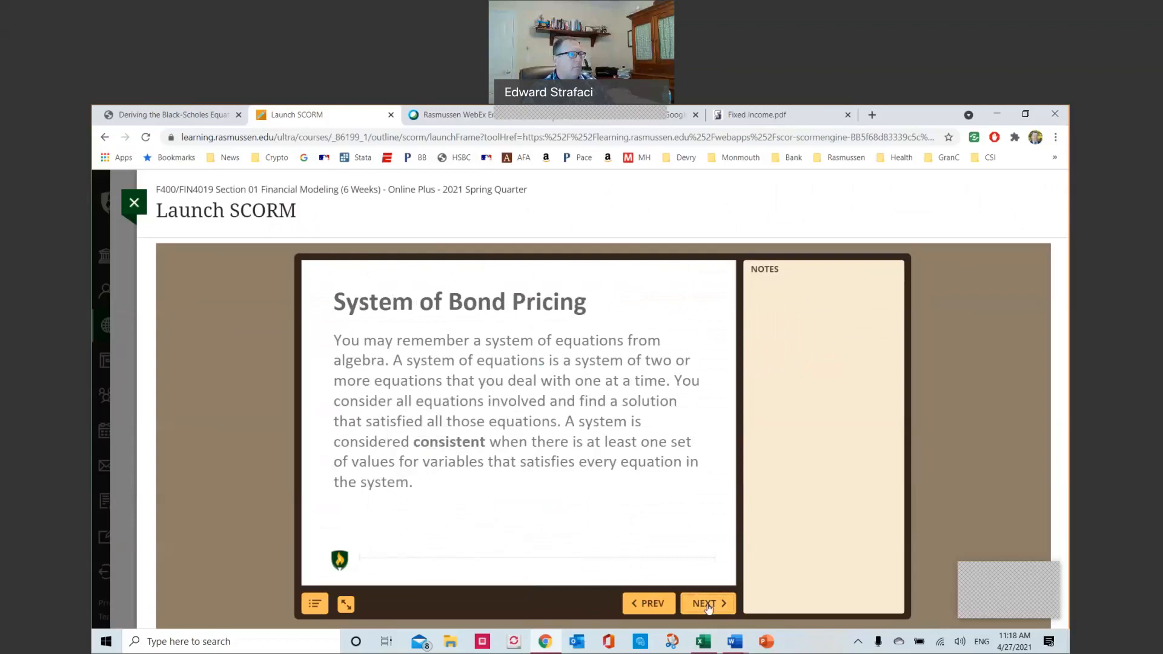
{"action": "left_click", "coordinate": [707, 604]}
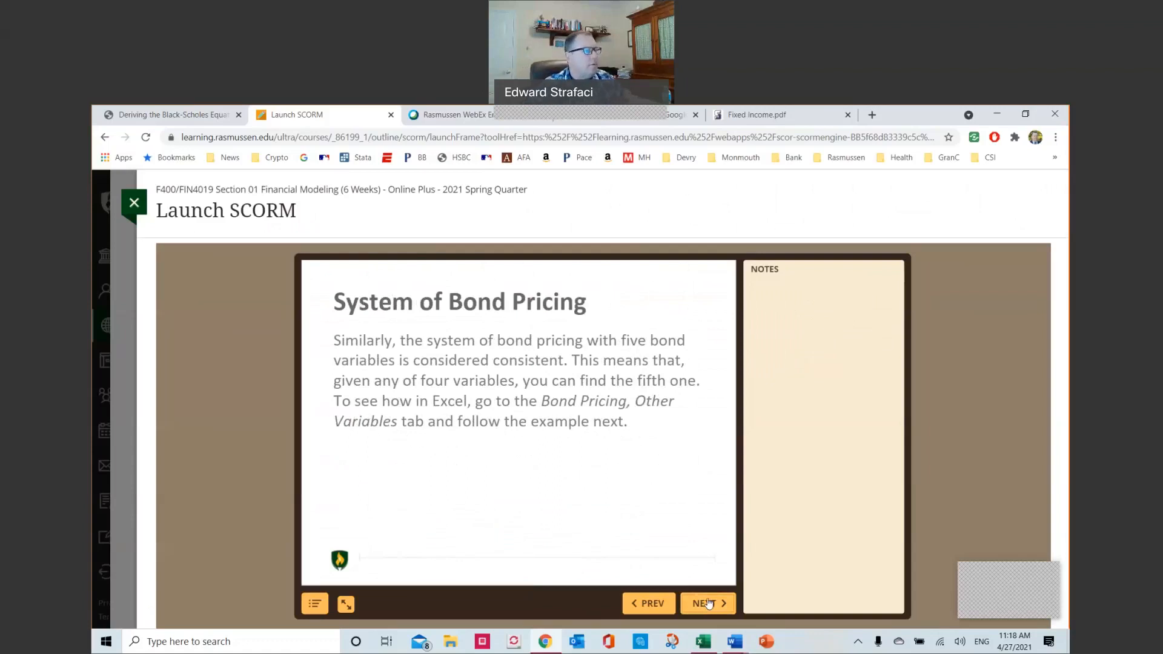
{"action": "left_click", "coordinate": [707, 604]}
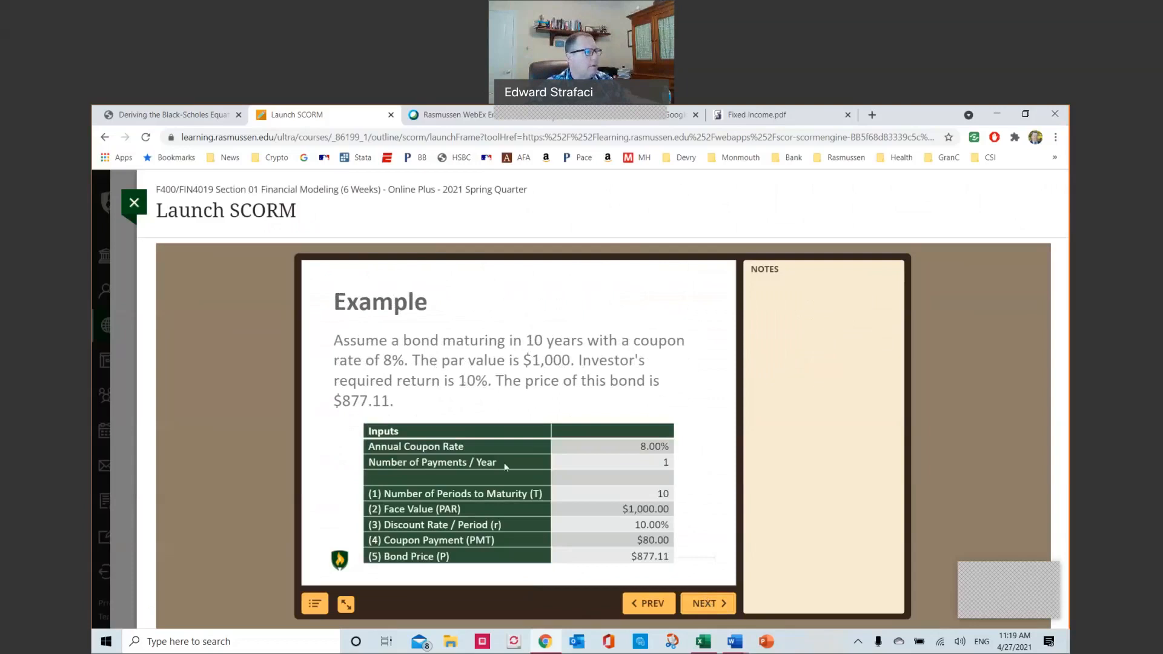
{"action": "left_click", "coordinate": [702, 606]}
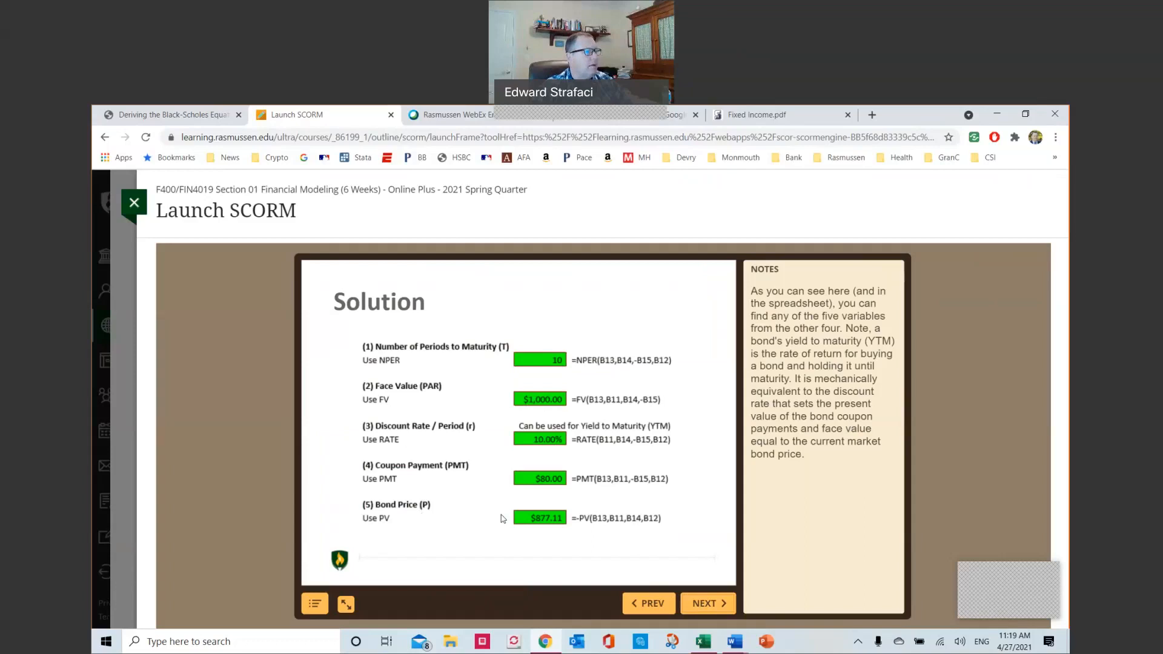
{"action": "left_click", "coordinate": [711, 608]}
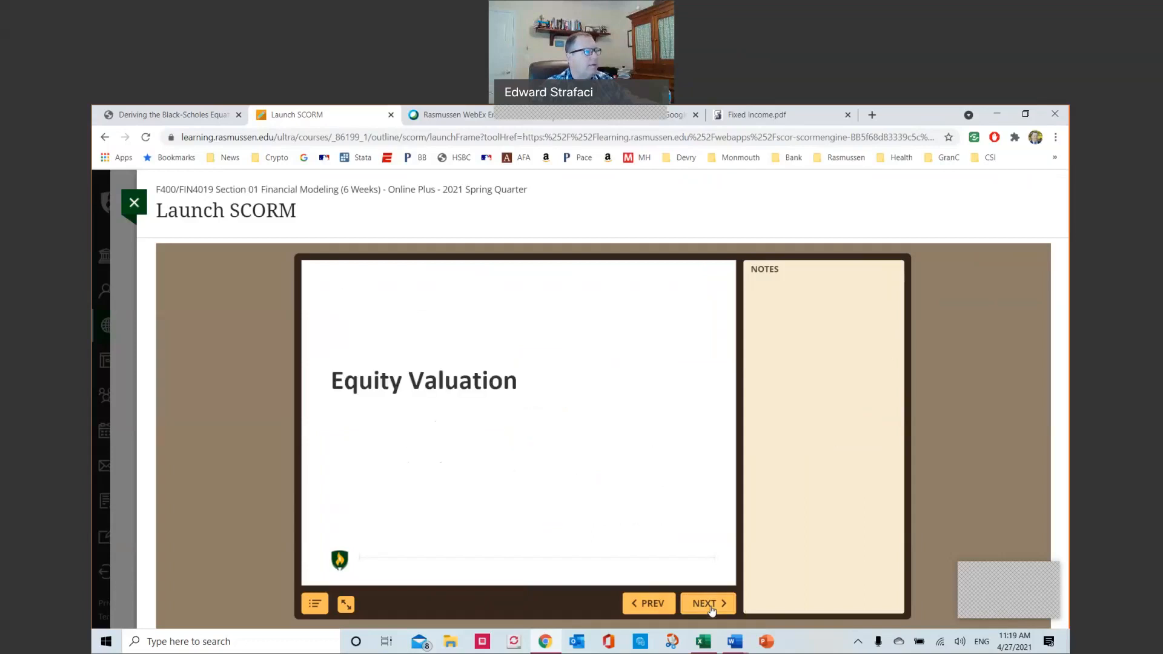
{"action": "left_click", "coordinate": [659, 603]}
{"action": "left_click", "coordinate": [659, 602]}
- Return to Excel and review the PV formulas in F5 and F6 and the sum in F7
{"action": "left_click", "coordinate": [704, 644]}
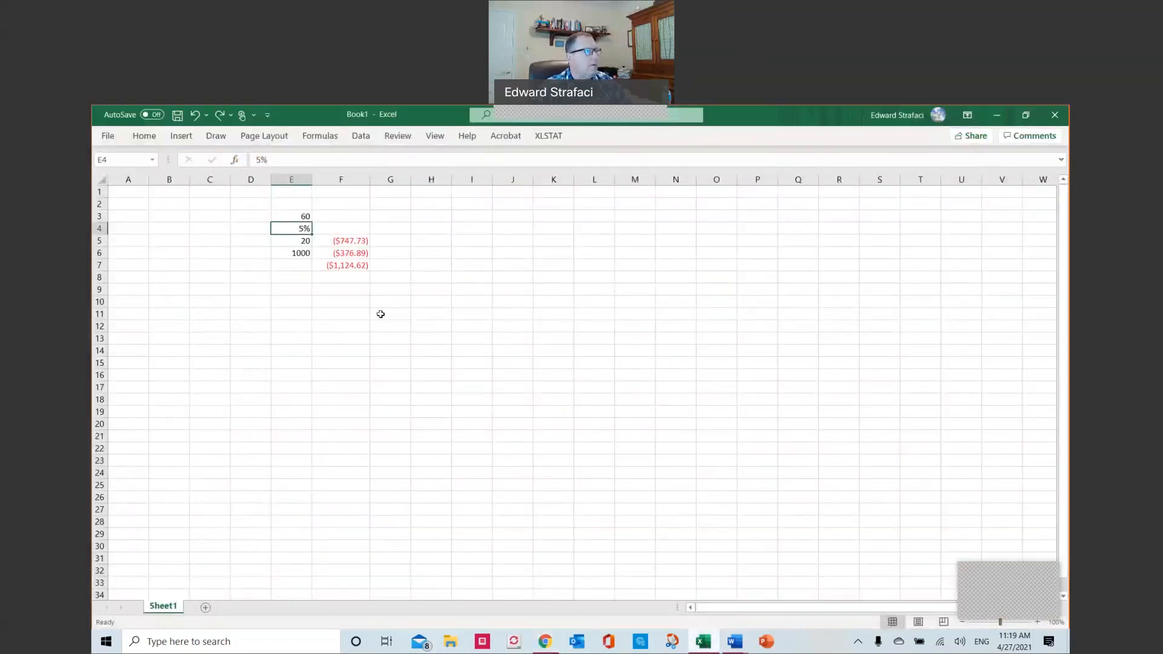
{"action": "left_click", "coordinate": [343, 240]}
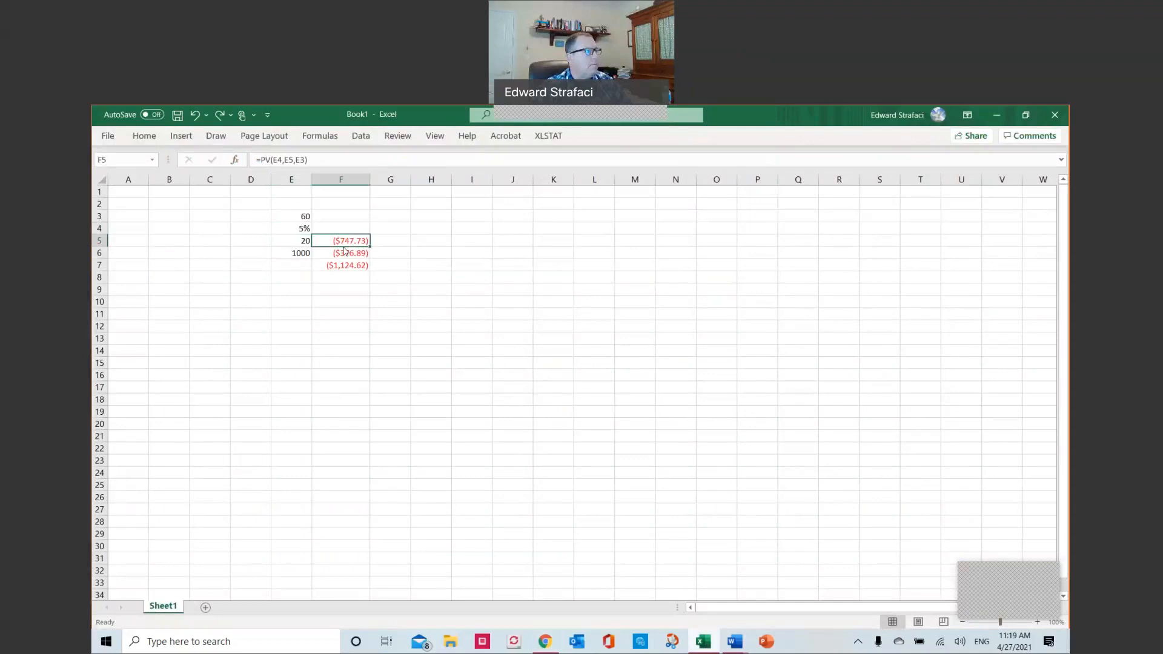
{"action": "left_click", "coordinate": [343, 264]}
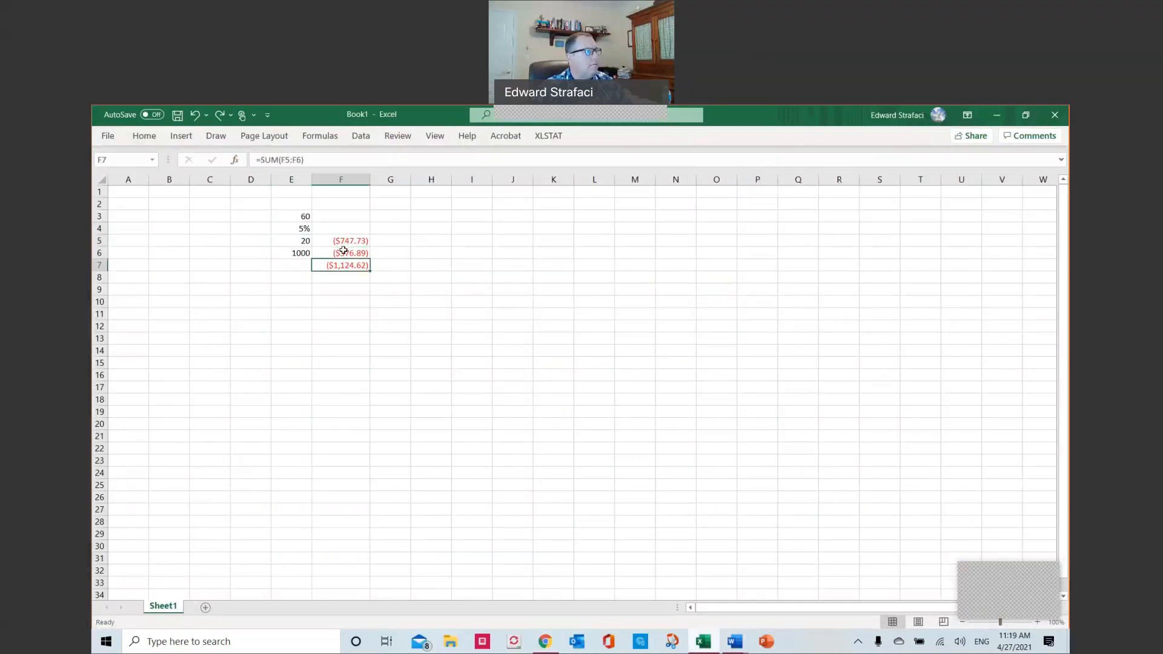
{"action": "left_click", "coordinate": [344, 250]}
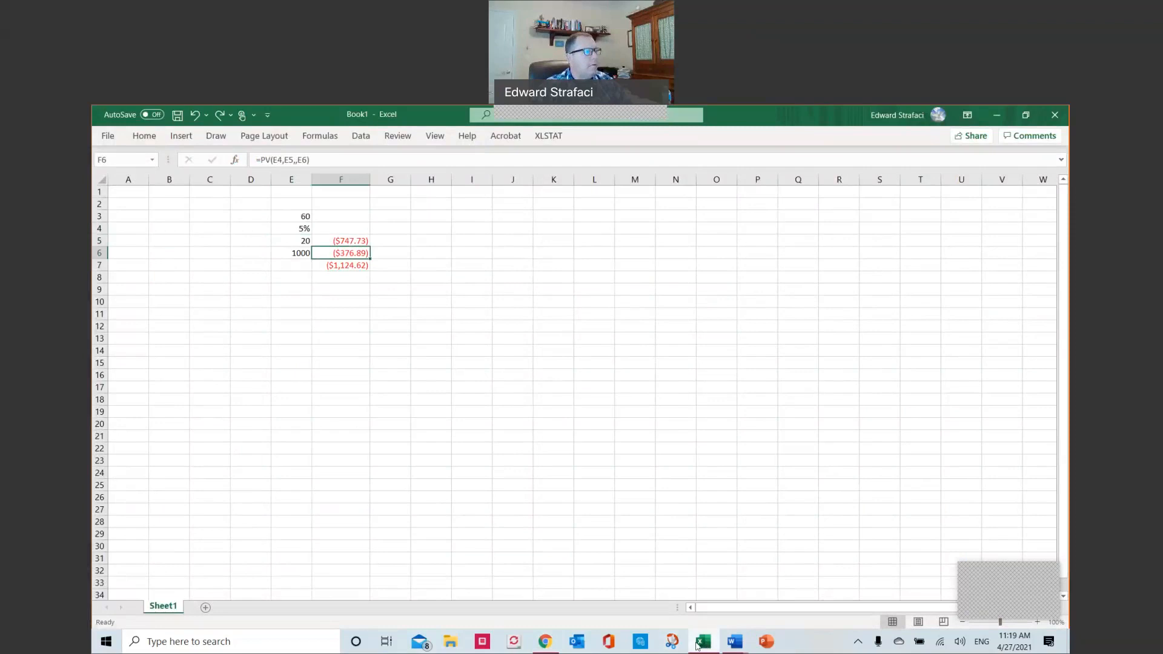
- Check the bond inputs on the lesson's Example slide in the browser, and set the coupon payment in cell E3 to 80 in Excel
{"action": "mouse_move", "coordinate": [700, 644]}
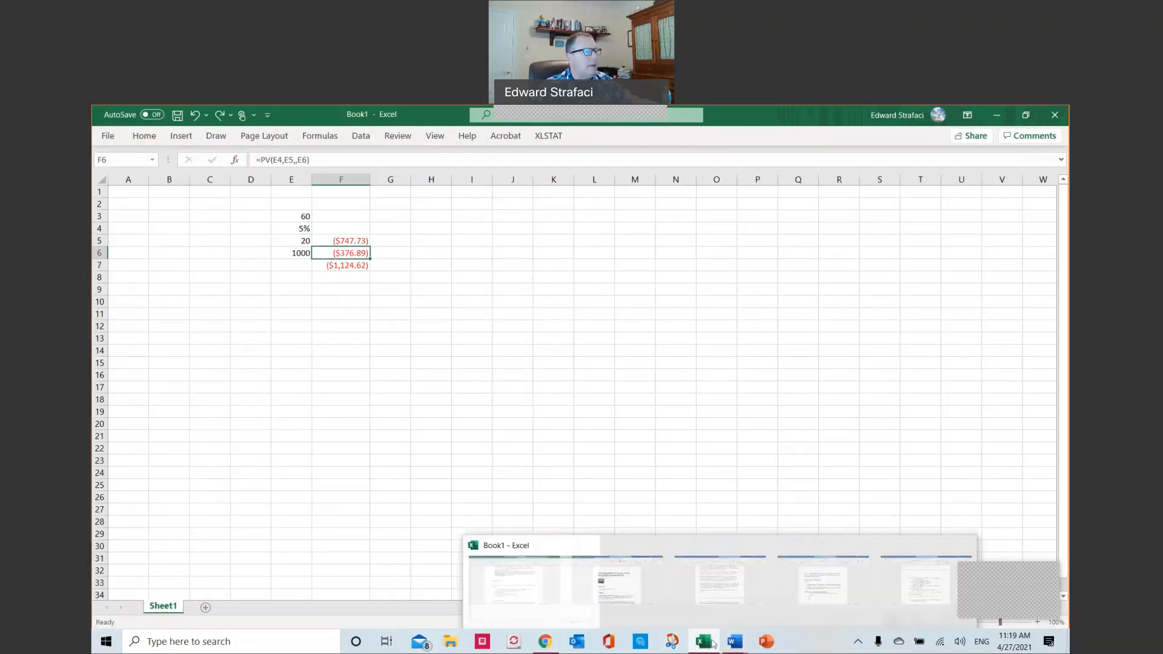
{"action": "mouse_move", "coordinate": [547, 646]}
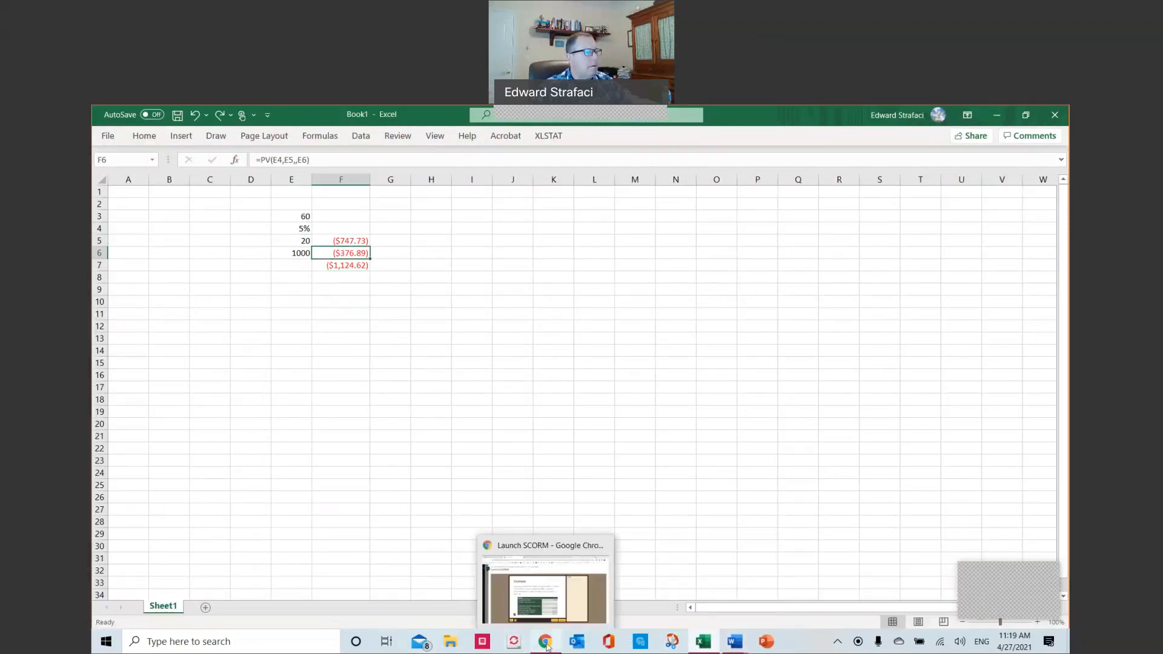
{"action": "left_click", "coordinate": [541, 603]}
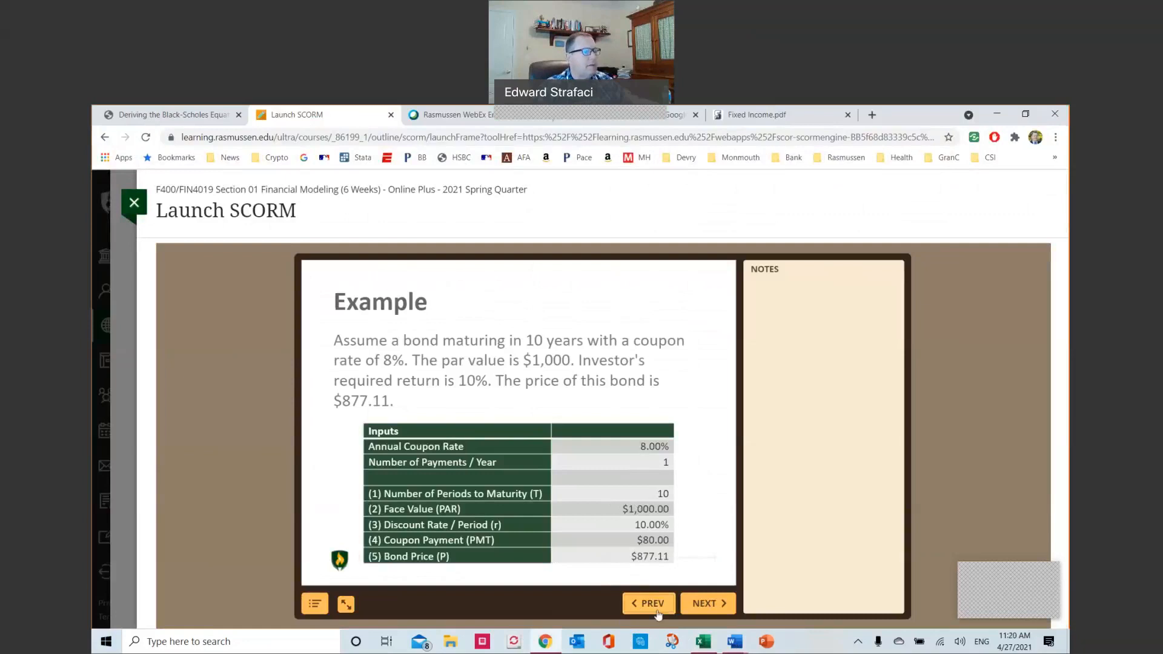
{"action": "left_click", "coordinate": [703, 641]}
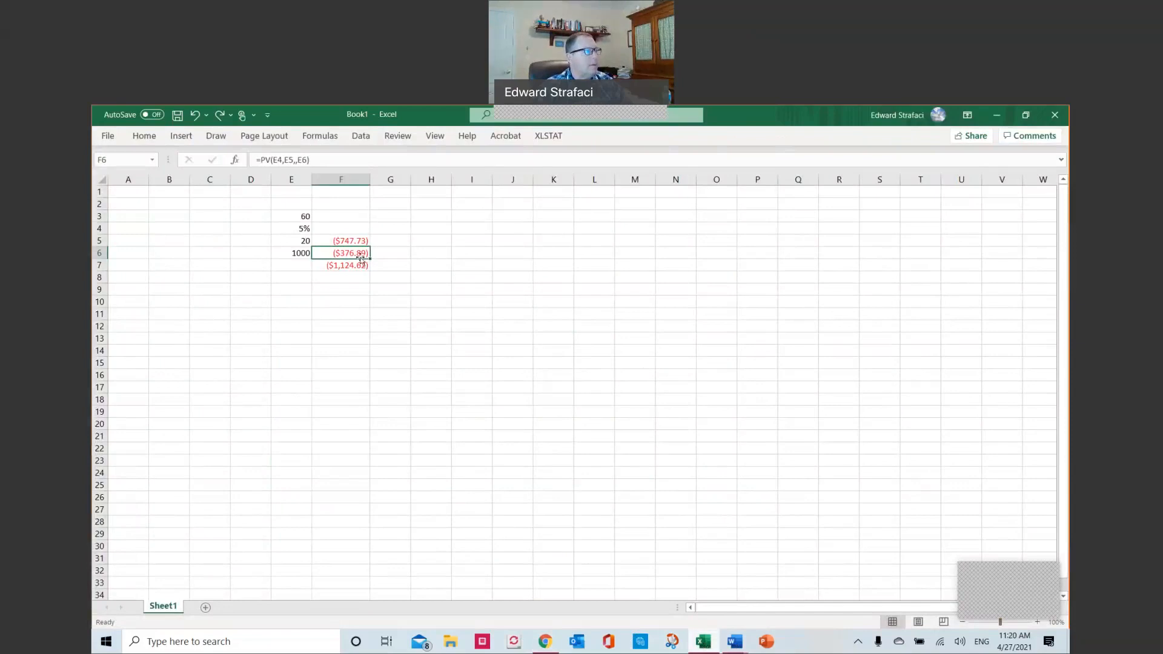
{"action": "left_click", "coordinate": [299, 214]}
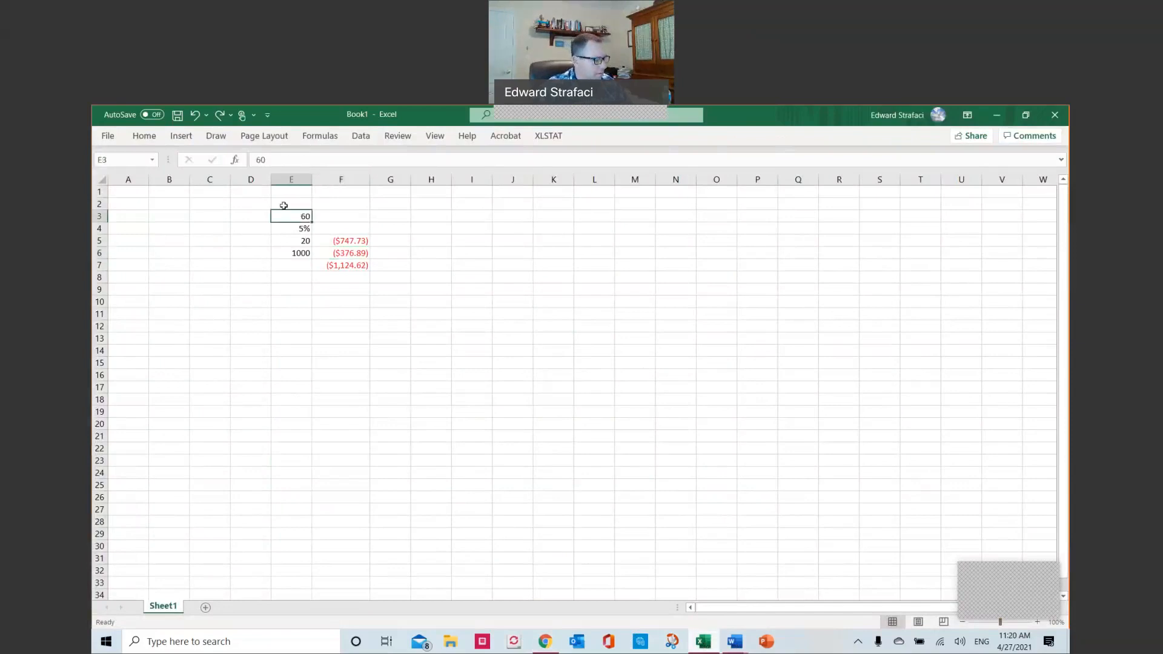
{"action": "type", "text": "80"}
{"action": "left_click", "coordinate": [463, 291]}
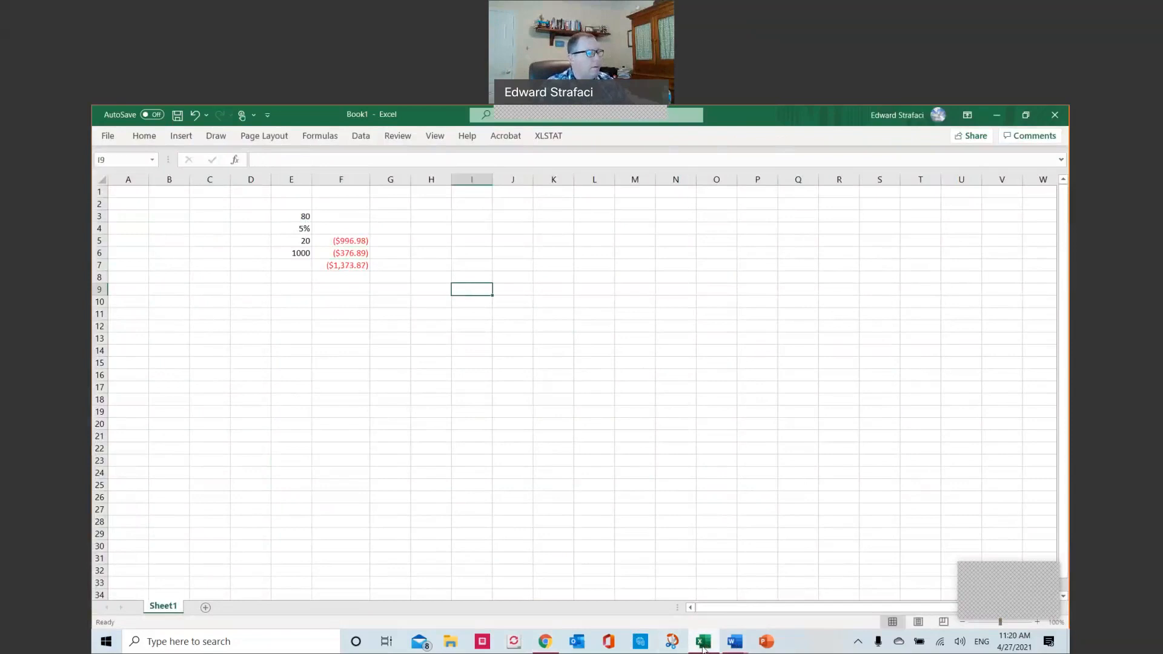
- Check the discount rate on the browser's Example slide, and set cell E4 to 10% in Excel
{"action": "left_click", "coordinate": [546, 643]}
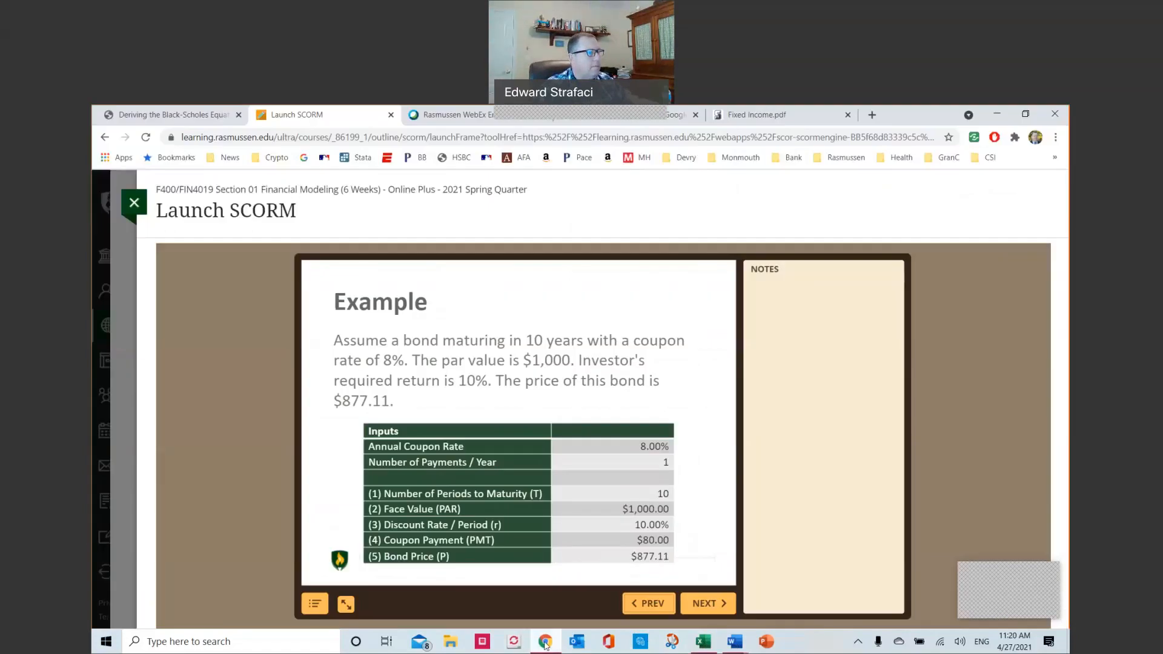
{"action": "left_click", "coordinate": [546, 644]}
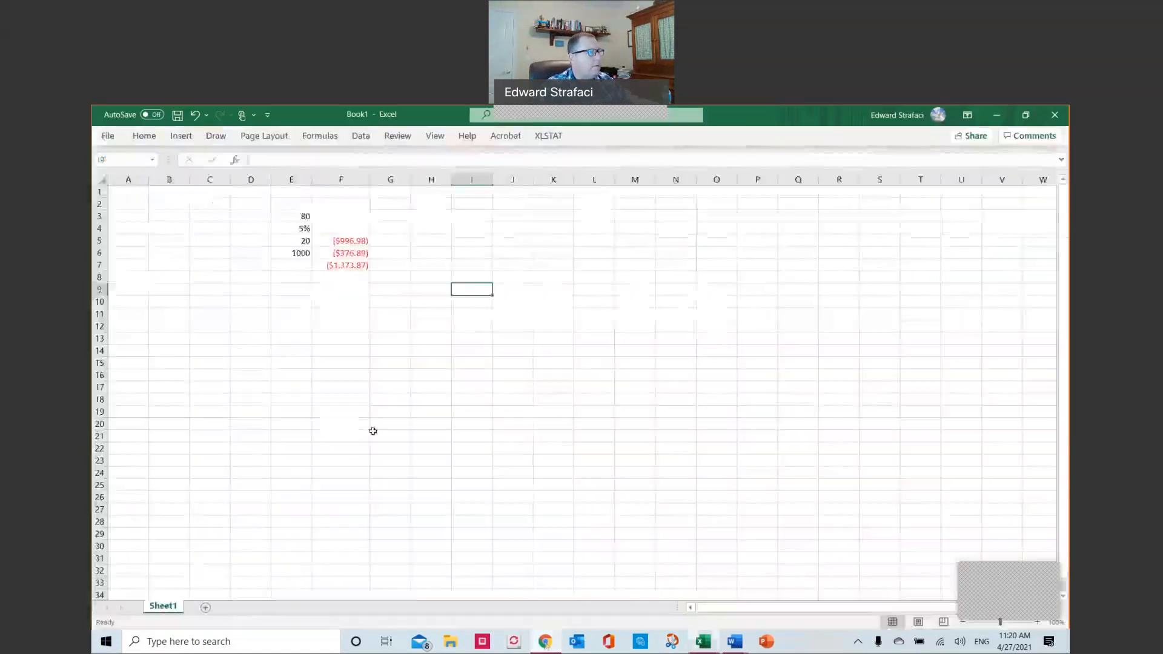
{"action": "left_click", "coordinate": [302, 230]}
{"action": "type", "text": "10"}
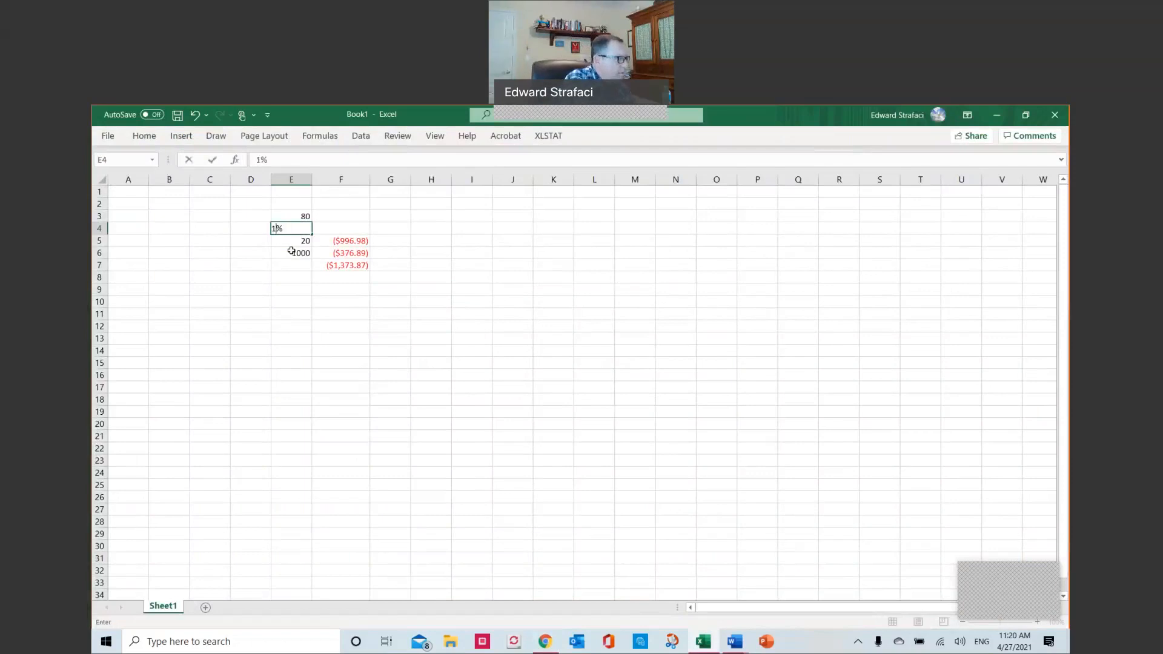
{"action": "left_click", "coordinate": [390, 327]}
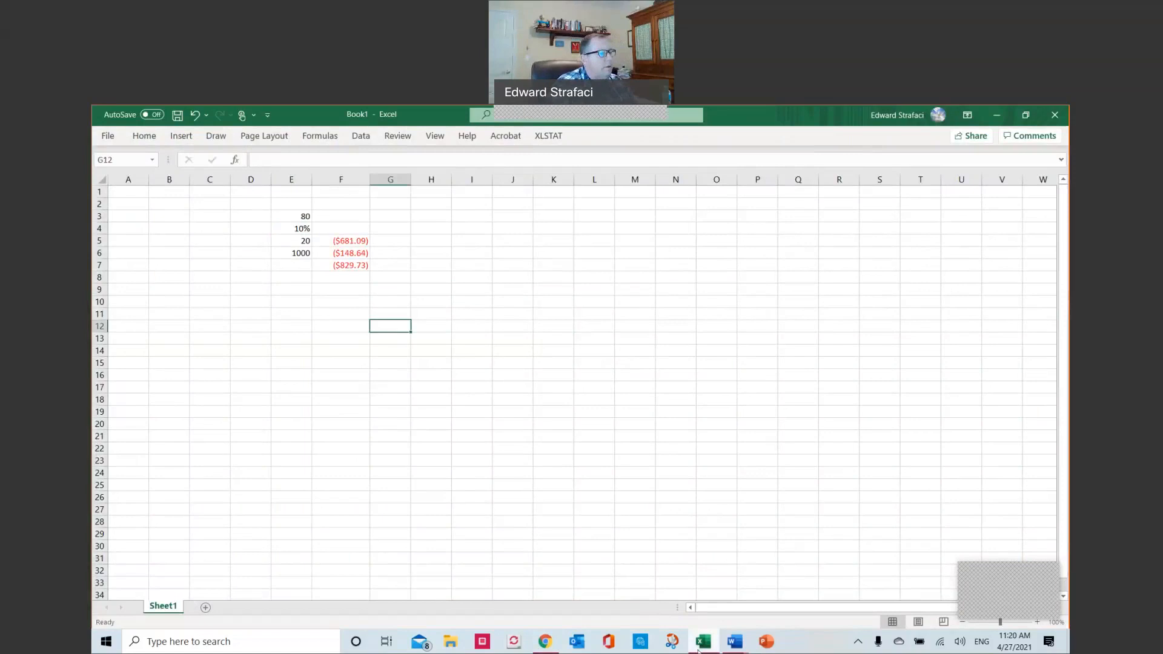
- Set the number of periods in cell E5 to 10 as on the Example slide, and compare the total in F7 with the slide in the browser
{"action": "left_click", "coordinate": [538, 650]}
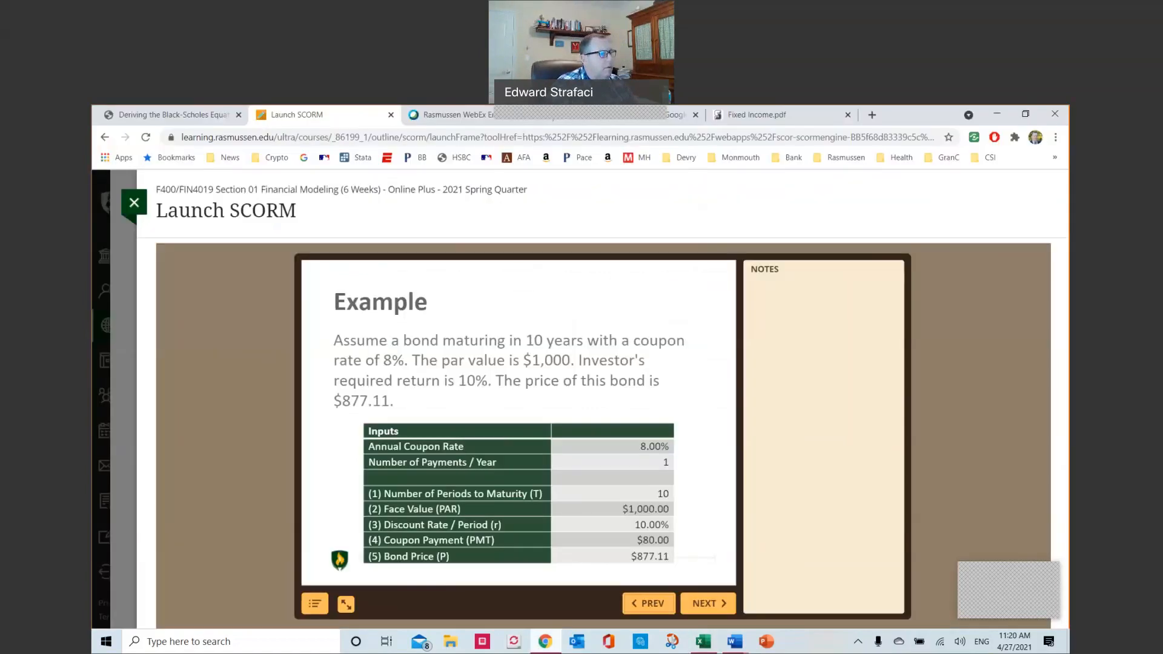
{"action": "key", "text": "alt+Tab"}
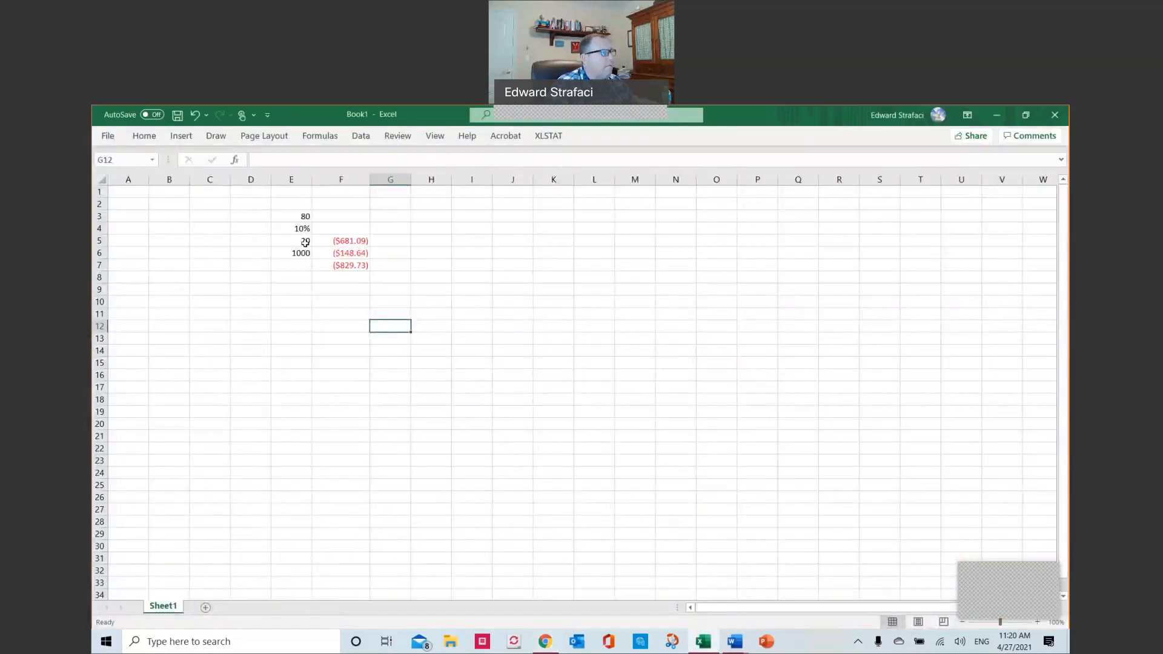
{"action": "left_click", "coordinate": [304, 242]}
{"action": "type", "text": "10"}
{"action": "key", "text": "Return"}
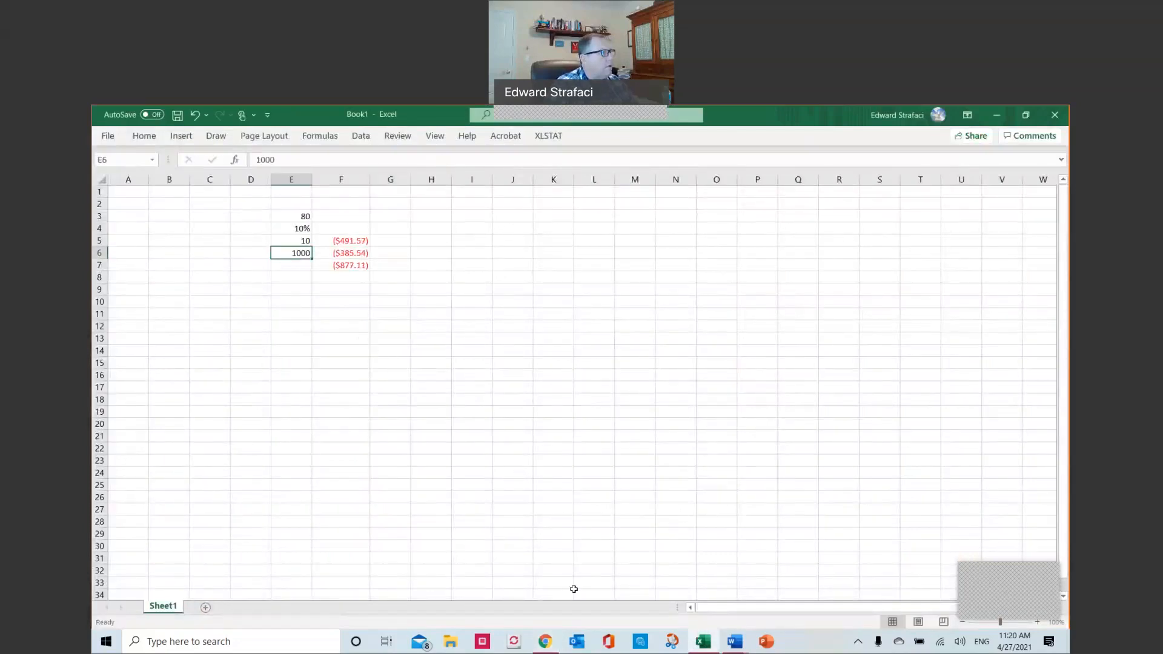
{"action": "left_click", "coordinate": [545, 641]}
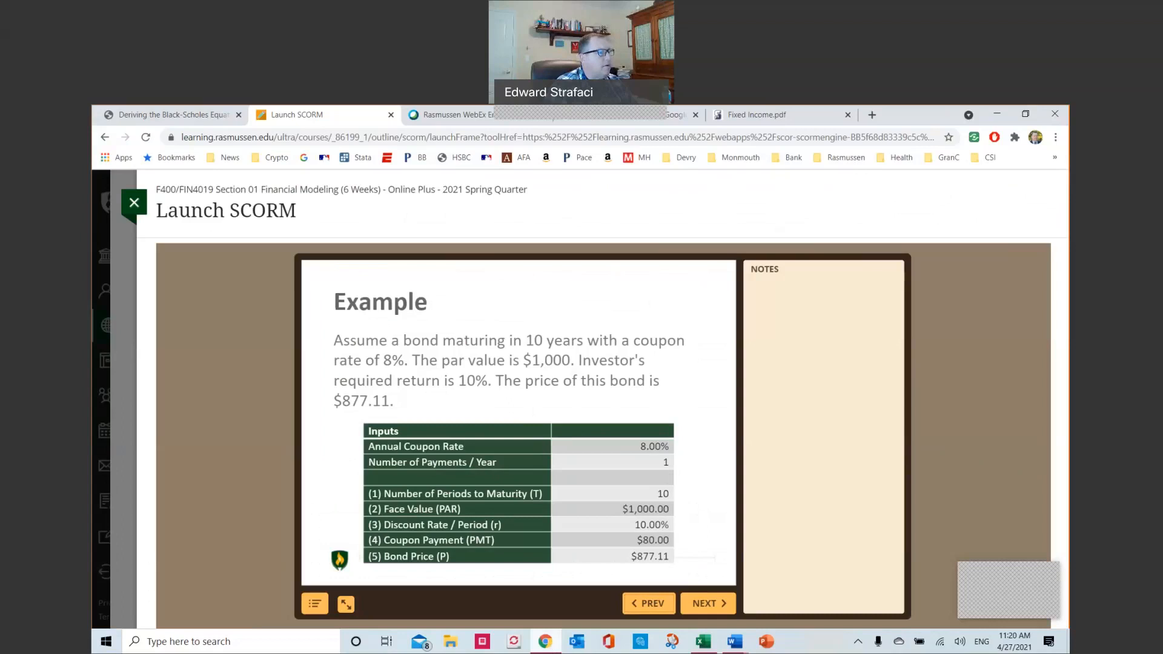
- Switch back to Excel and set the font size of E3:F7 to 20
{"action": "left_click", "coordinate": [544, 642]}
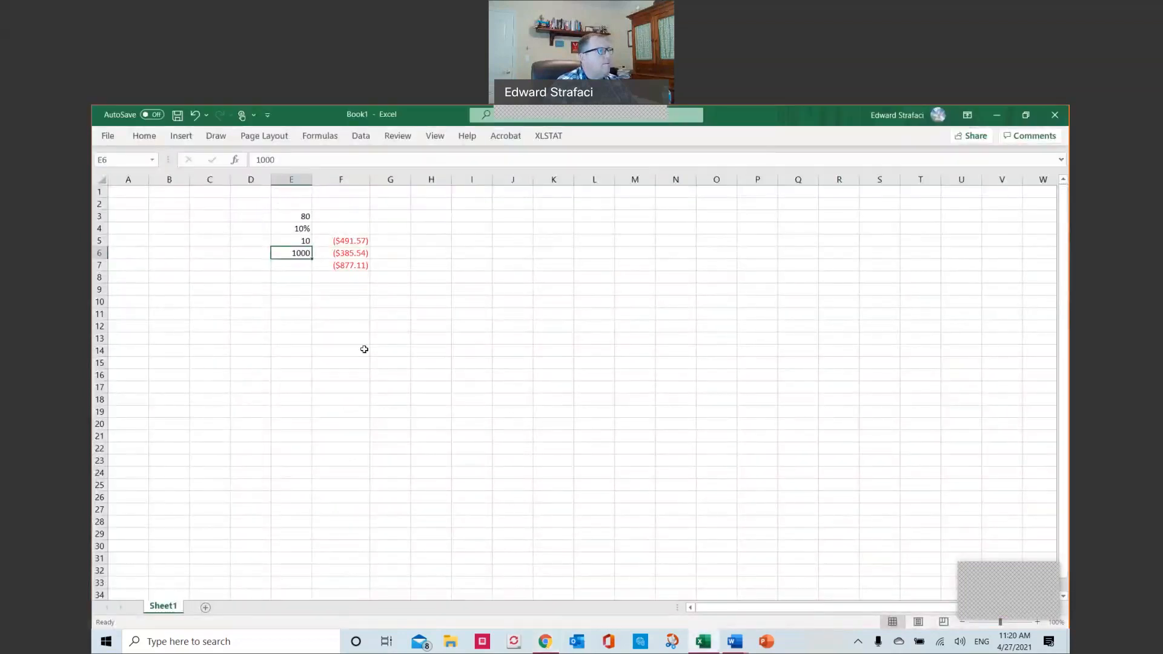
{"action": "left_click_drag", "start_coordinate": [284, 215], "coordinate": [344, 266]}
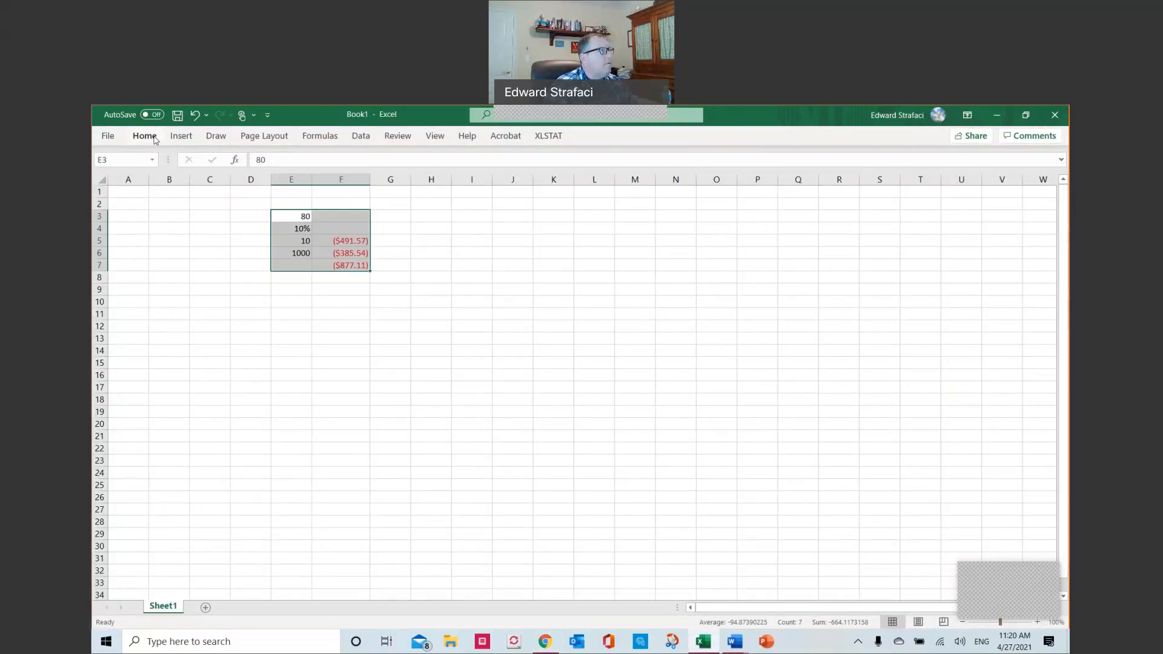
{"action": "left_click", "coordinate": [153, 142]}
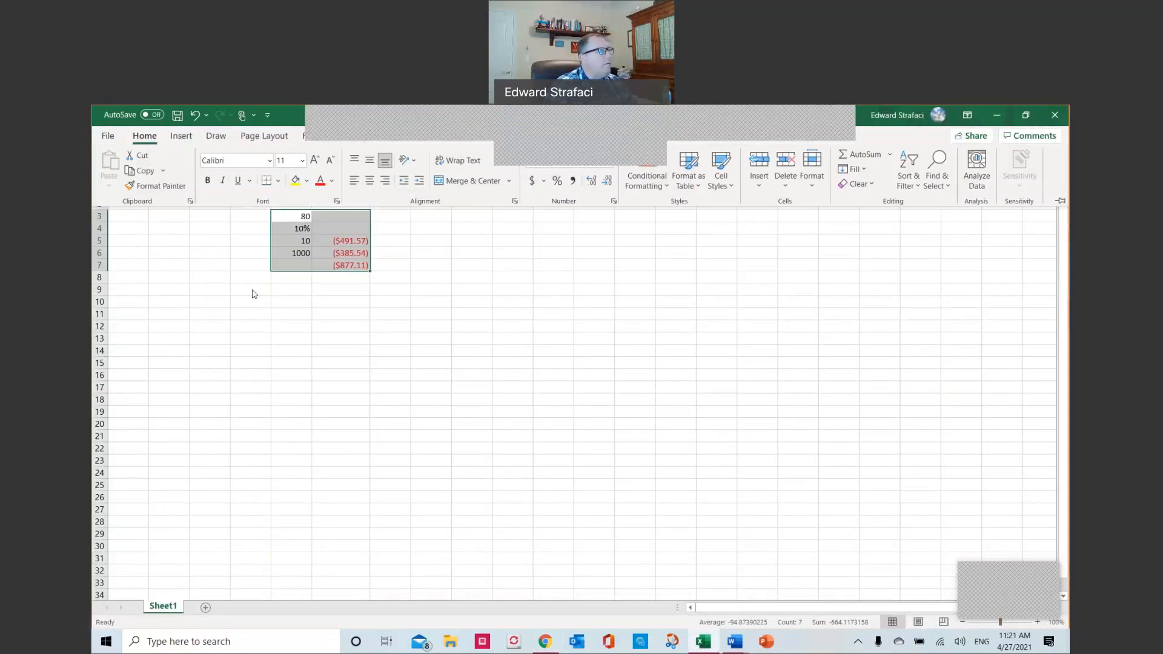
{"action": "key", "text": "ctrl+F1"}
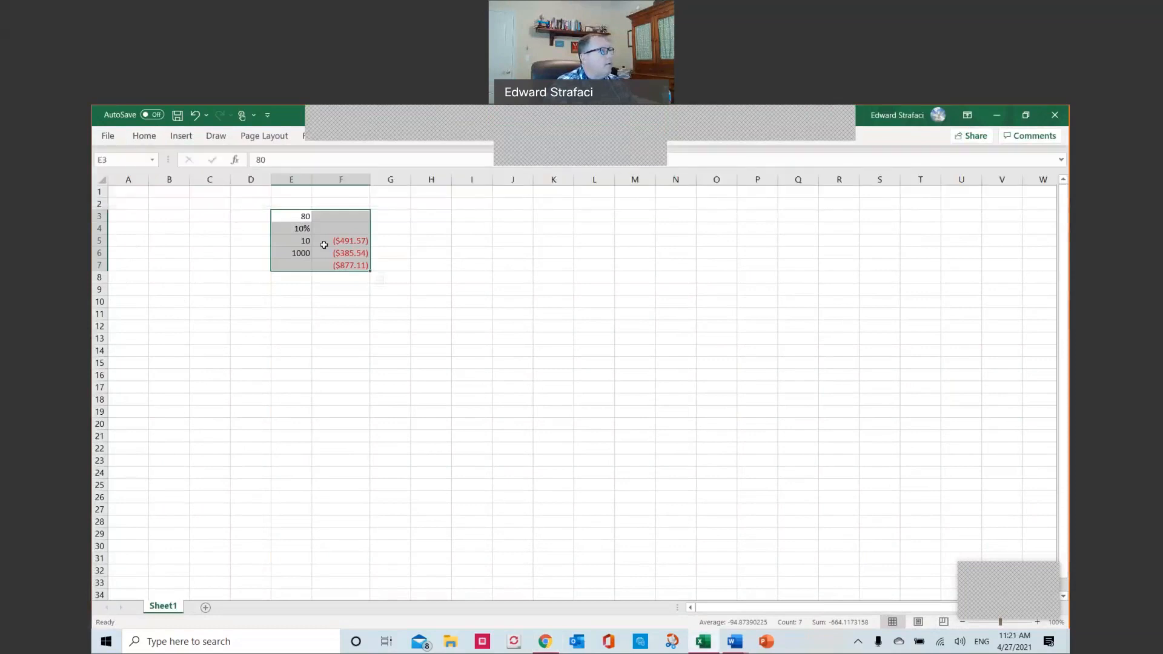
{"action": "left_click", "coordinate": [146, 135]}
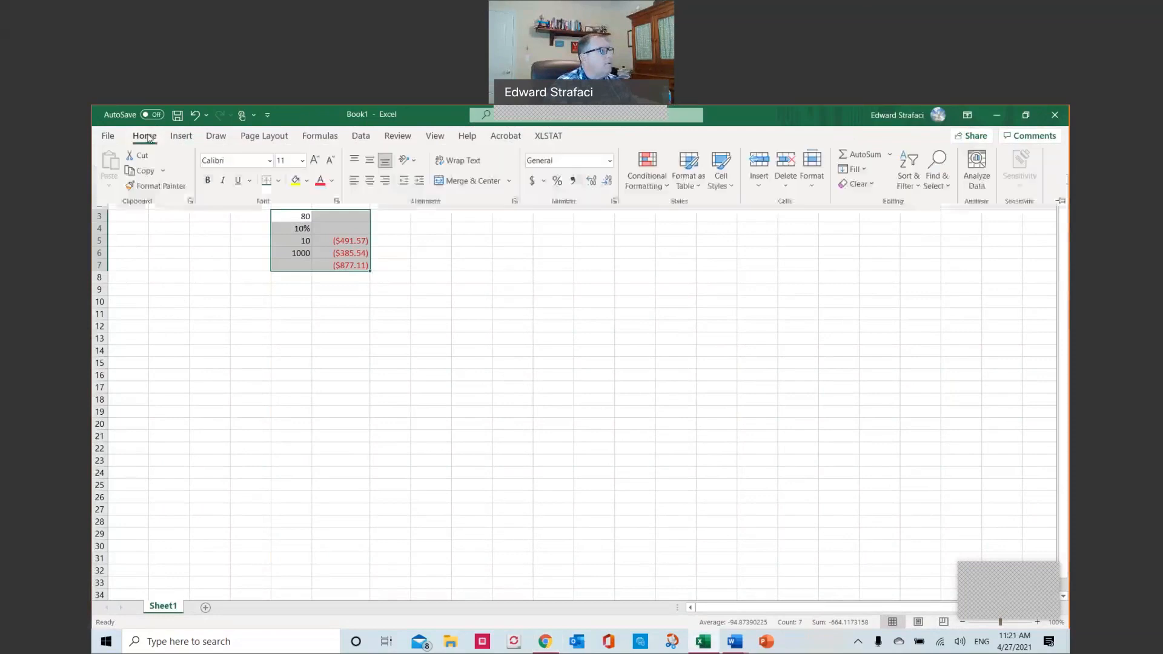
{"action": "left_click", "coordinate": [301, 163]}
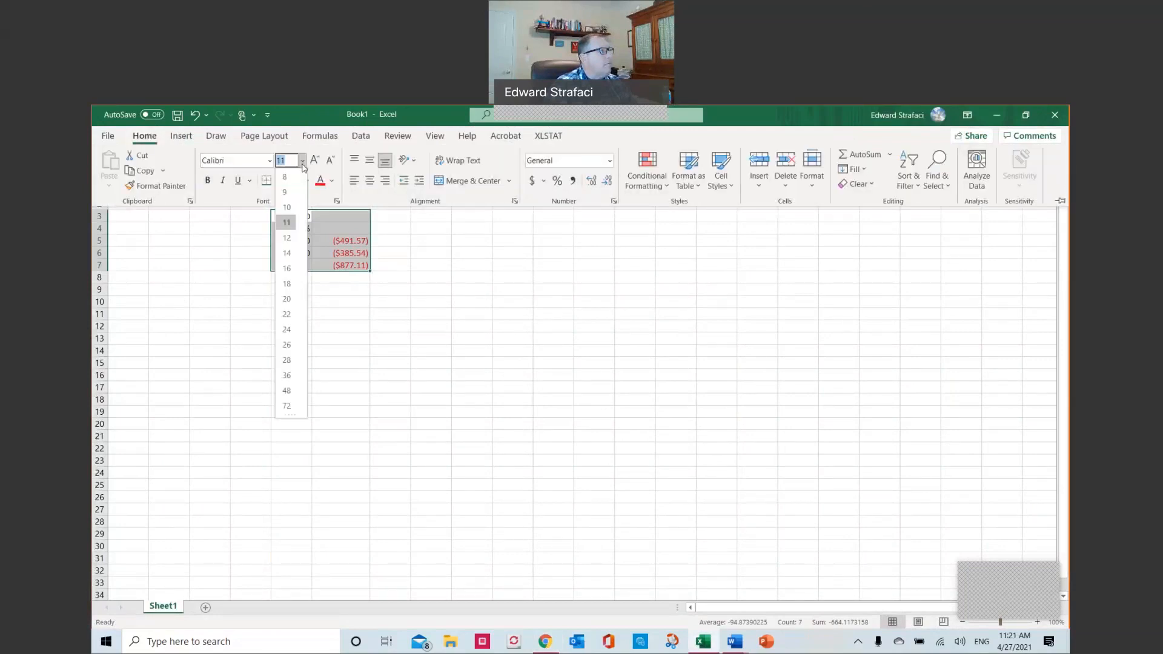
{"action": "left_click", "coordinate": [287, 299]}
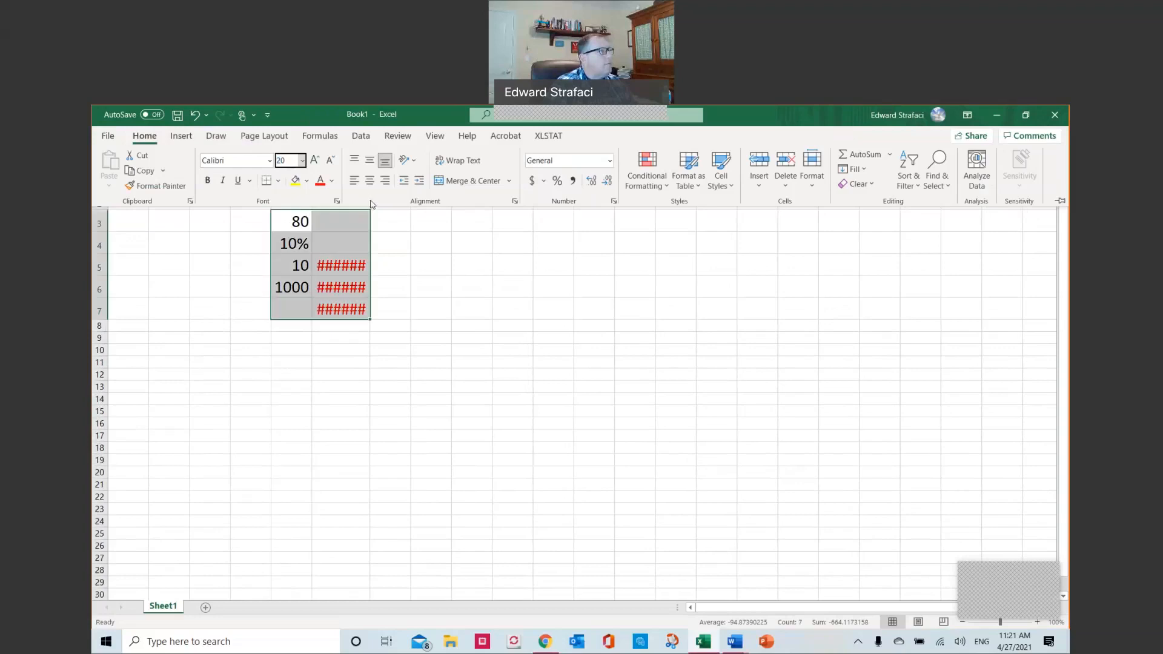
- Widen column F so its currency values fit, and narrow the empty column D
{"action": "left_click", "coordinate": [374, 232]}
{"action": "left_click_drag", "start_coordinate": [369, 176], "coordinate": [449, 177]}
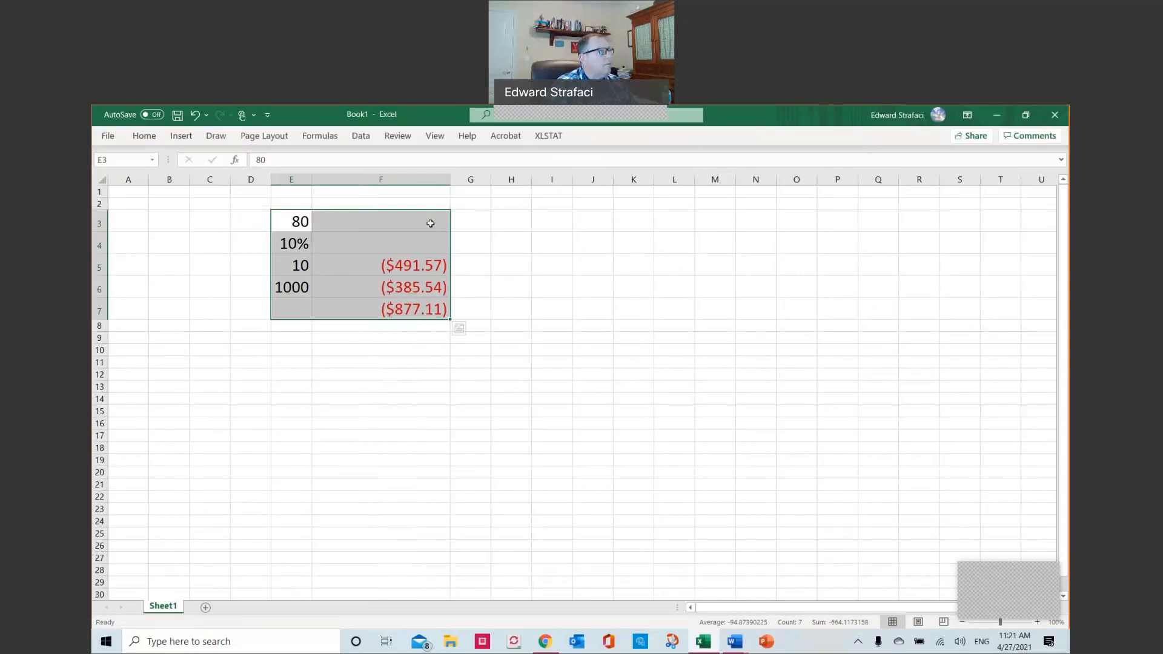
{"action": "left_click", "coordinate": [345, 241]}
{"action": "left_click_drag", "start_coordinate": [268, 180], "coordinate": [250, 180]}
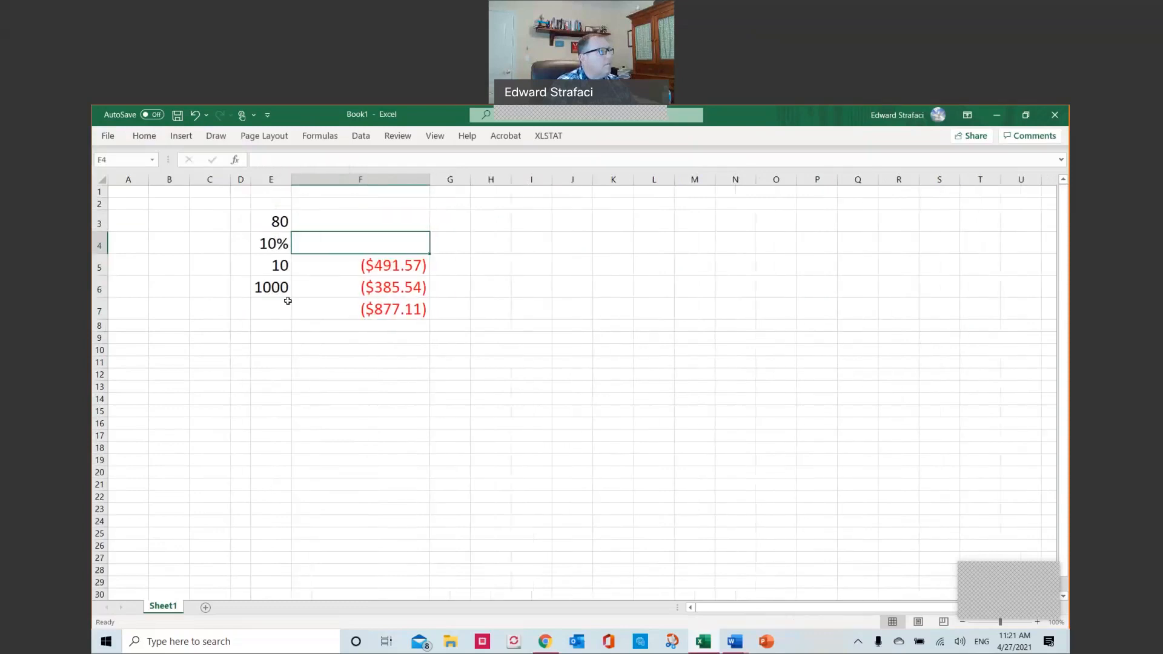
- Collapse column C and widen column D to make room for labels beside the bond inputs
{"action": "left_click", "coordinate": [278, 223]}
{"action": "left_click", "coordinate": [212, 221]}
{"action": "mouse_move", "coordinate": [230, 180]}
{"action": "left_mouse_down"}
{"action": "mouse_move", "coordinate": [191, 182]}
{"action": "mouse_move", "coordinate": [250, 183]}
{"action": "left_mouse_up"}
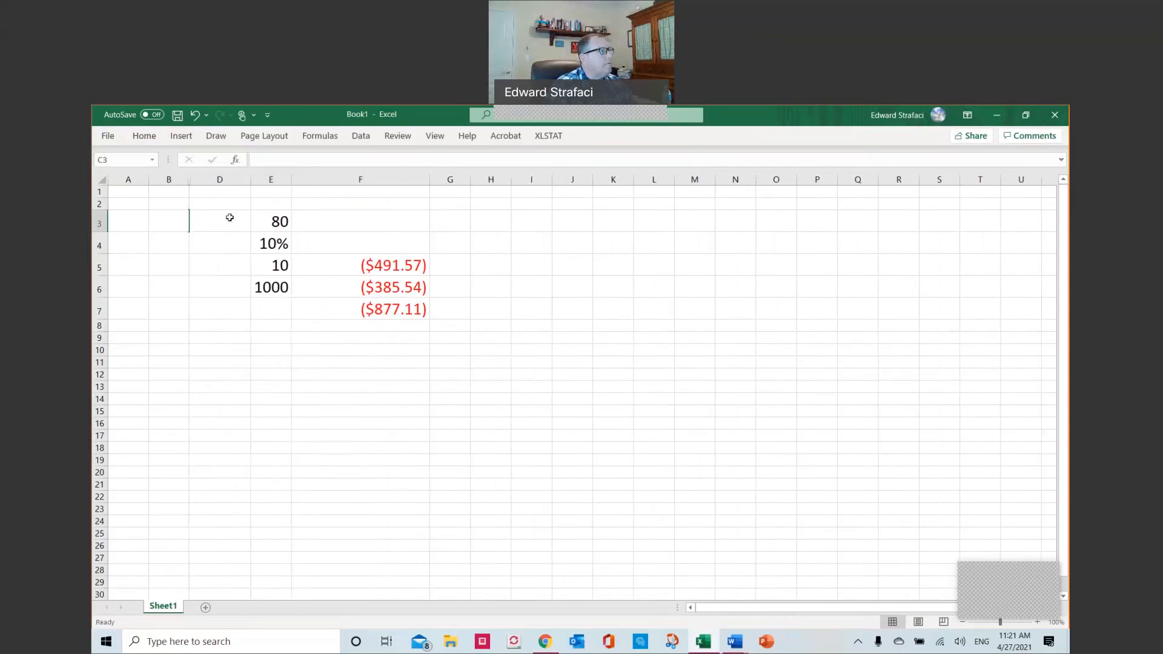
- Enter the labels Coupon in cell D3 and Discount Rate in cell D4
{"action": "left_click", "coordinate": [234, 225]}
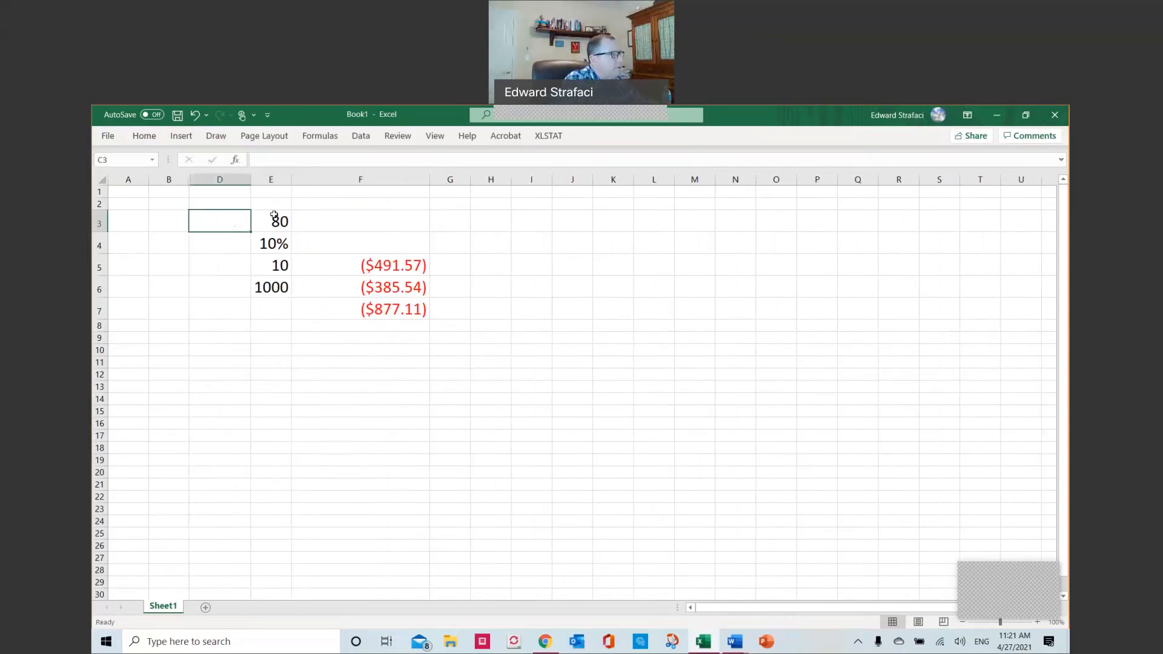
{"action": "type", "text": "couo"}
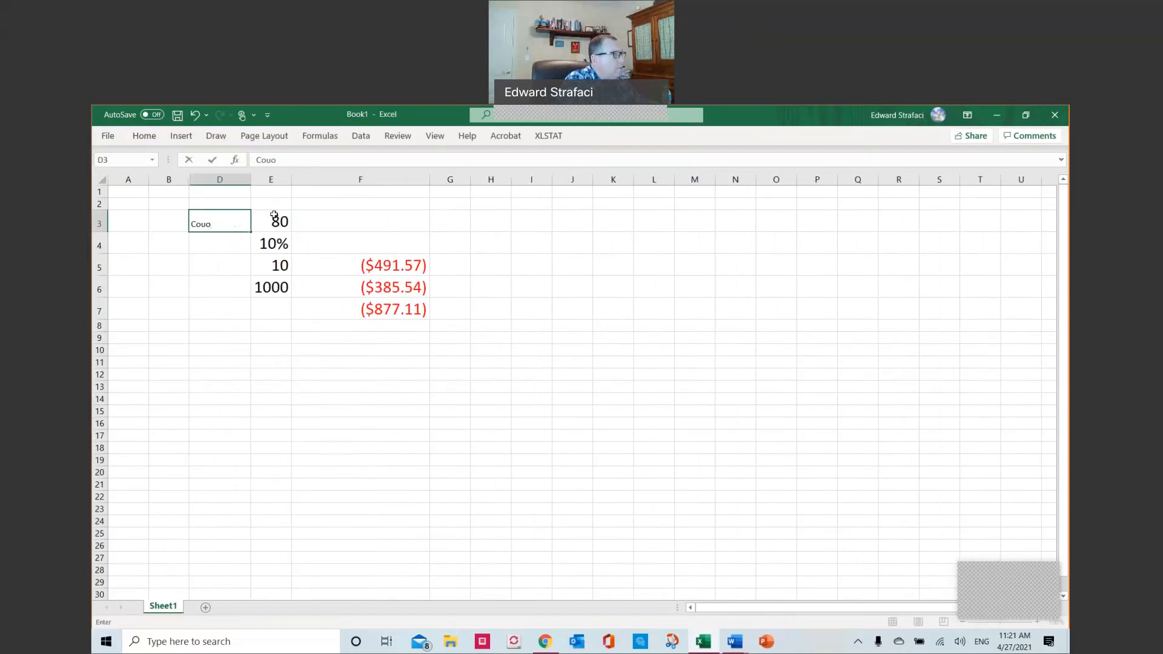
{"action": "key", "text": "BackSpace"}
{"action": "key", "text": "BackSpace"}
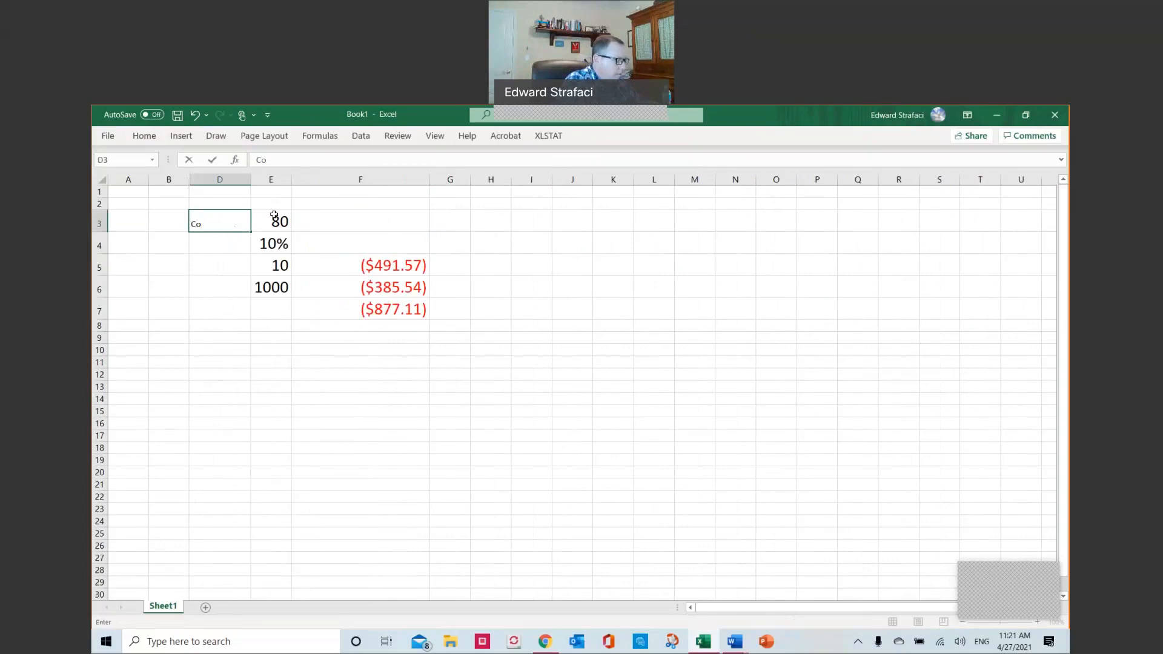
{"action": "type", "text": "upon"}
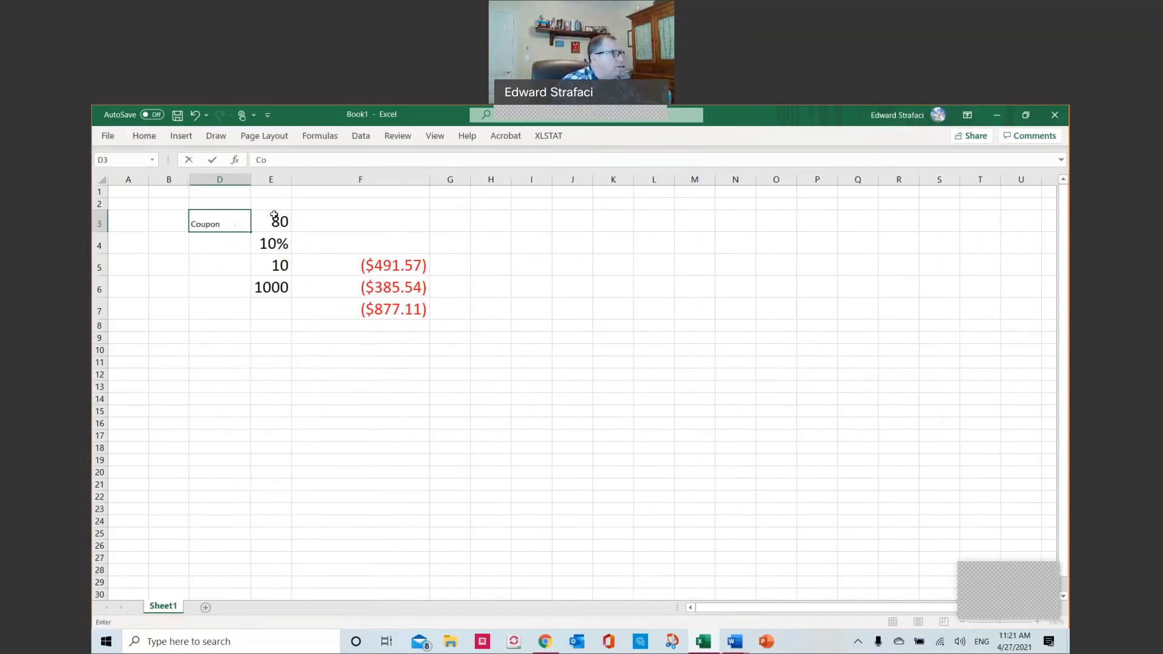
{"action": "left_click", "coordinate": [198, 244]}
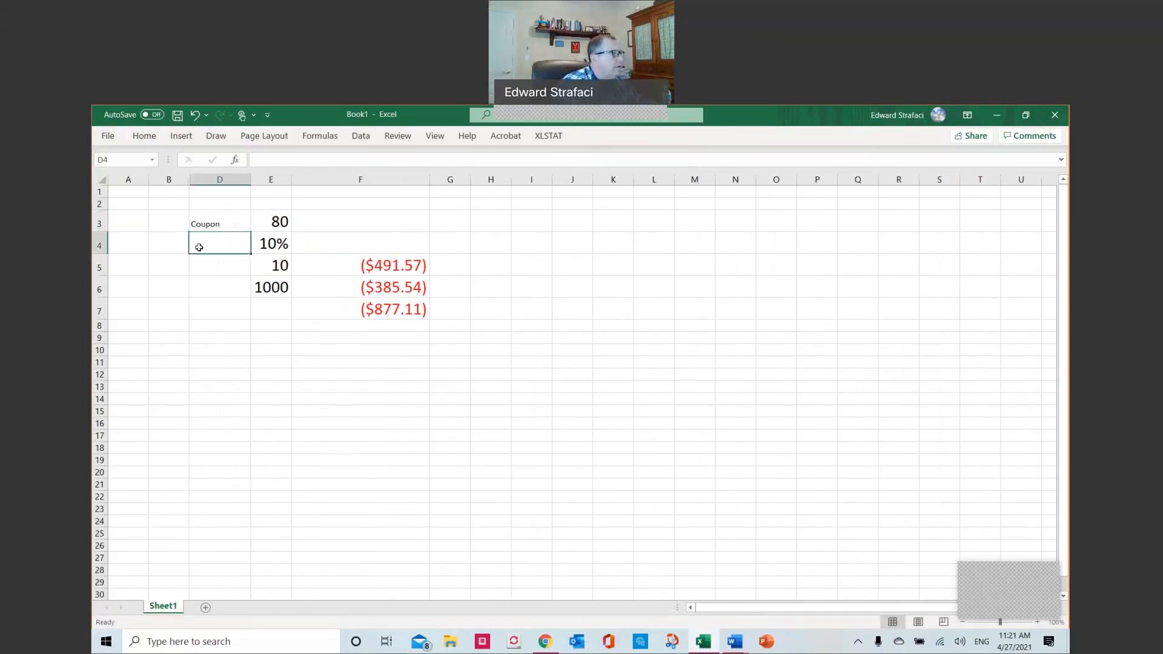
{"action": "type", "text": "Di"}
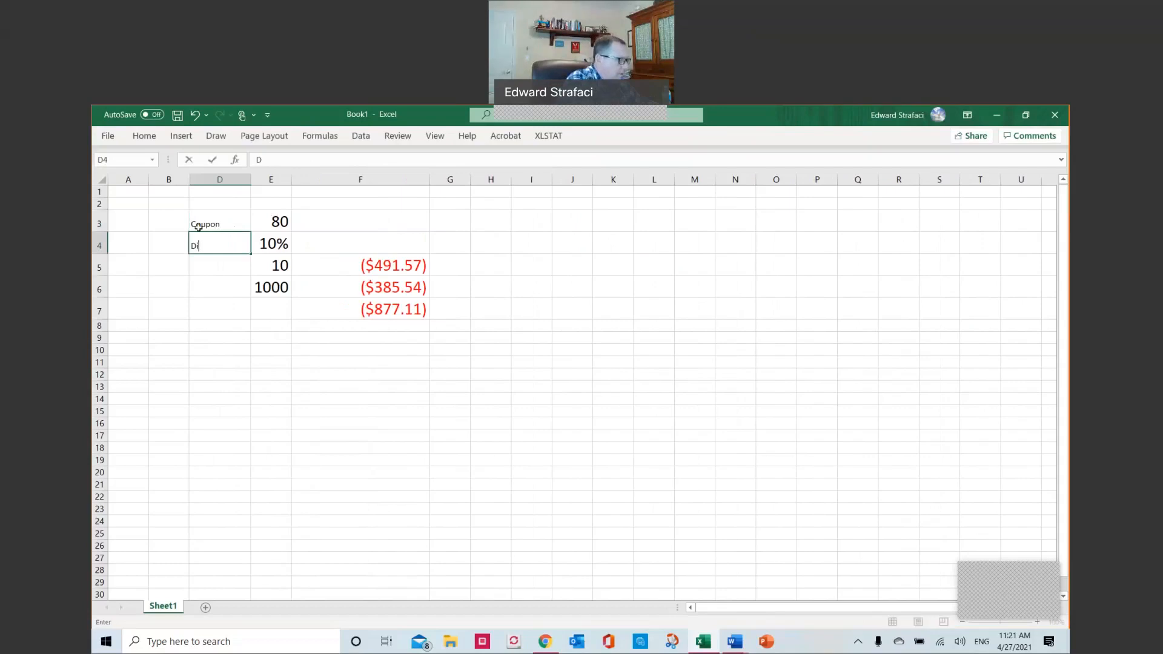
{"action": "type", "text": "scount"}
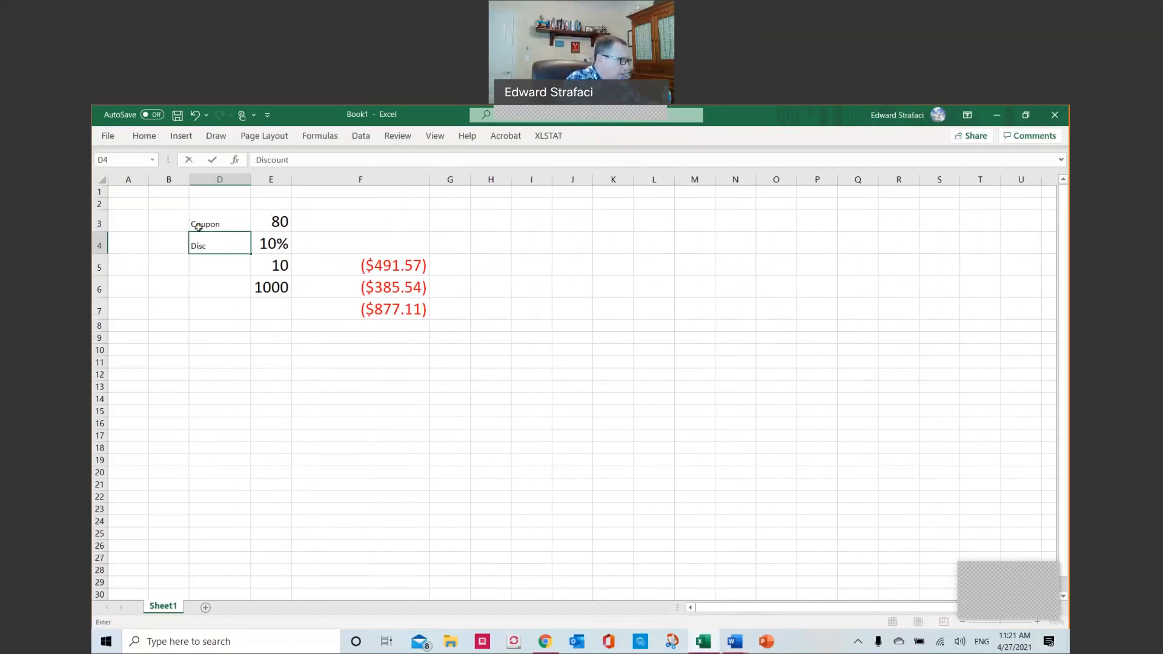
{"action": "type", "text": " Rate"}
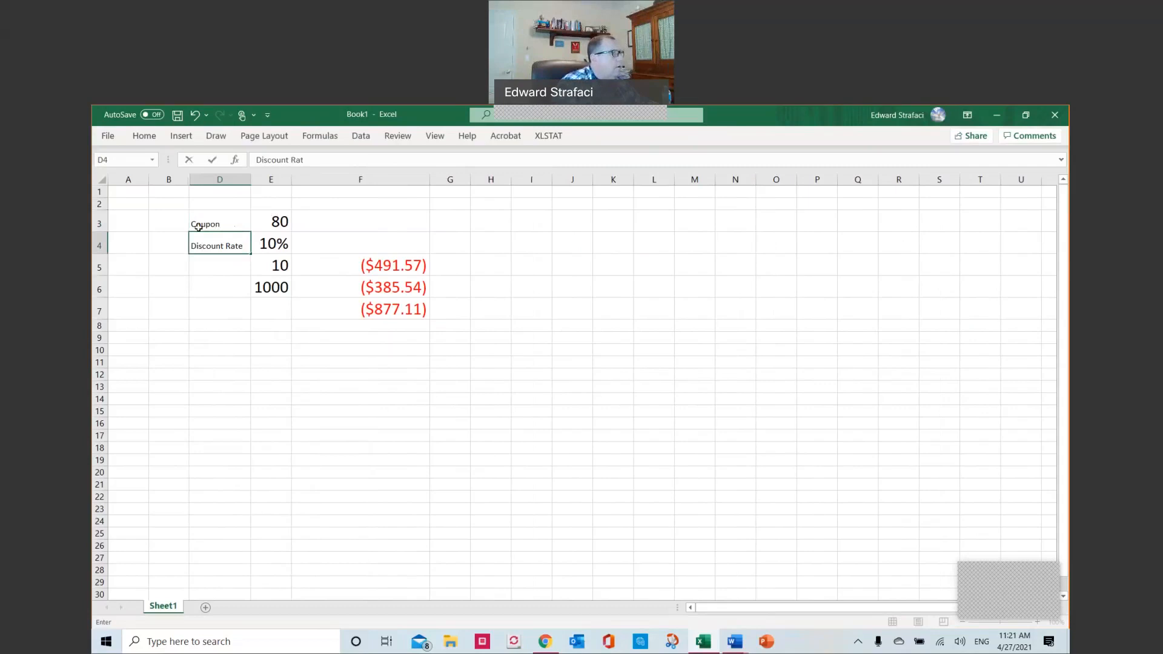
- Enter the labels NPER in cell D5 and Face Value in cell D6
{"action": "left_click", "coordinate": [216, 264]}
{"action": "type", "text": "NPER"}
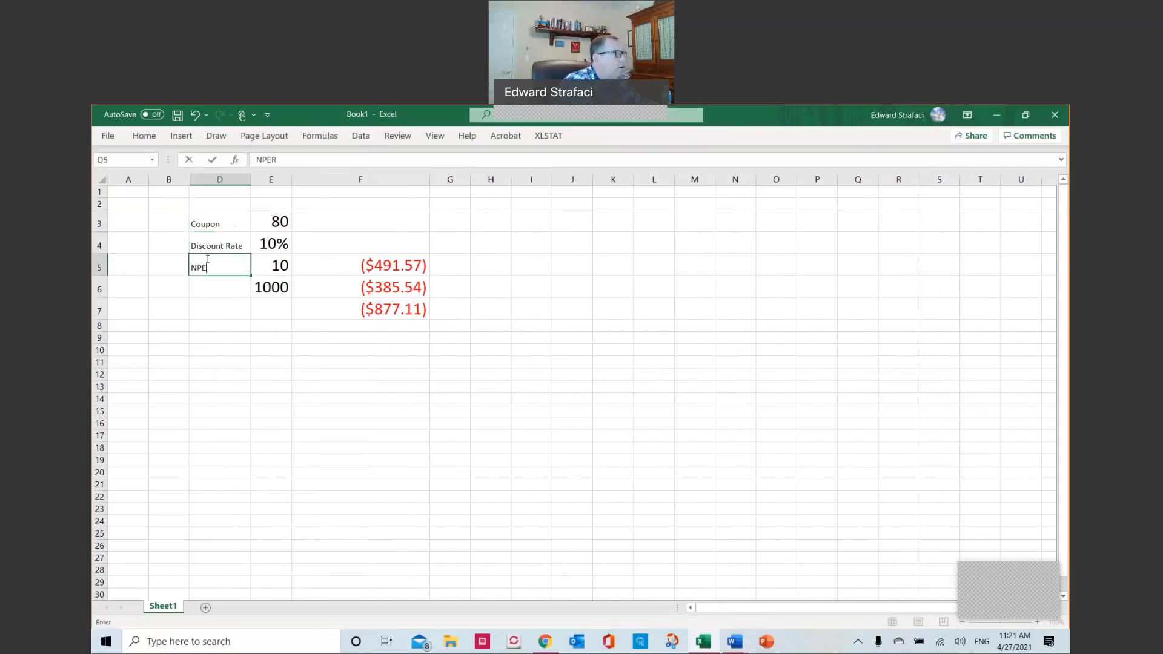
{"action": "left_click", "coordinate": [238, 287]}
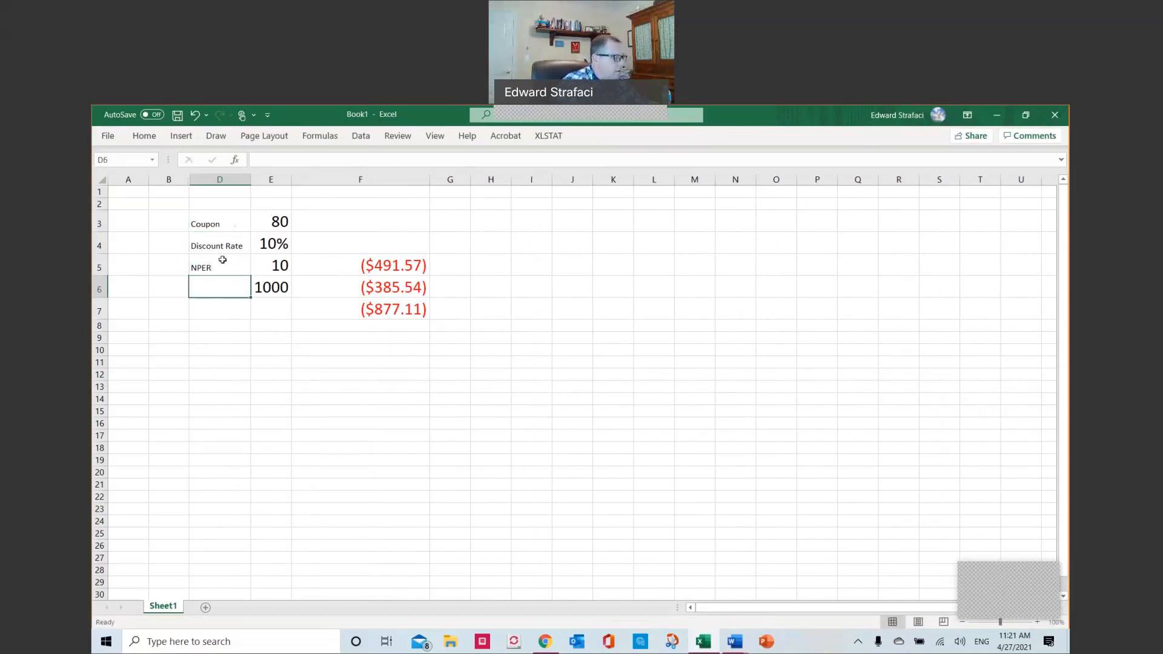
{"action": "type", "text": "Face V"}
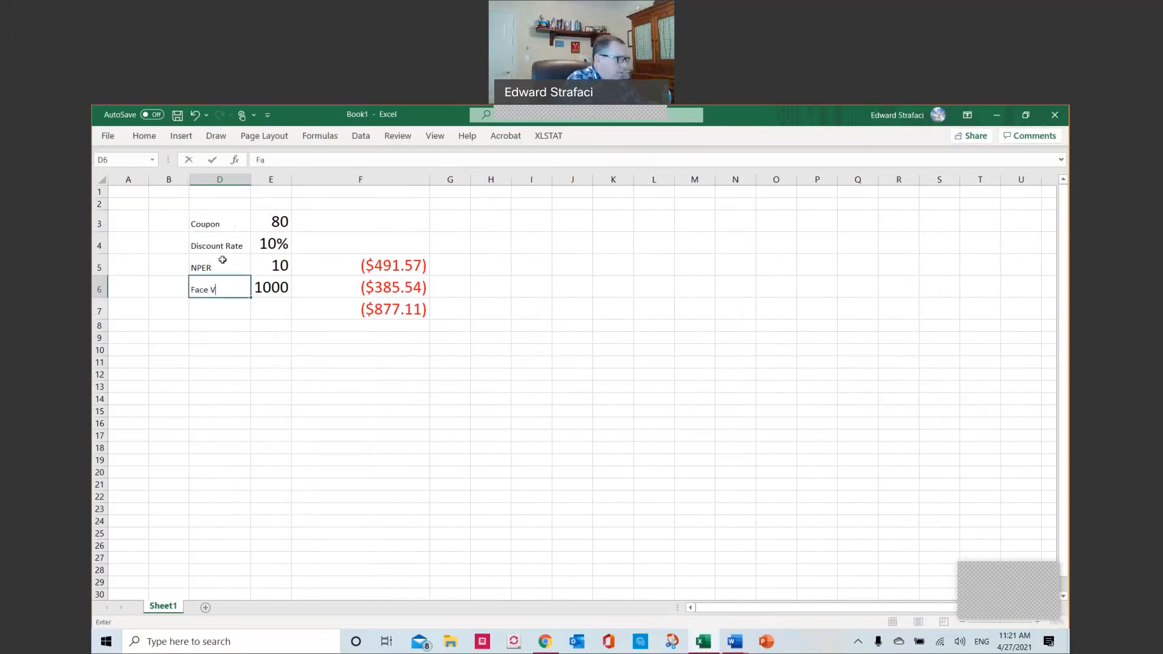
{"action": "type", "text": "alue"}
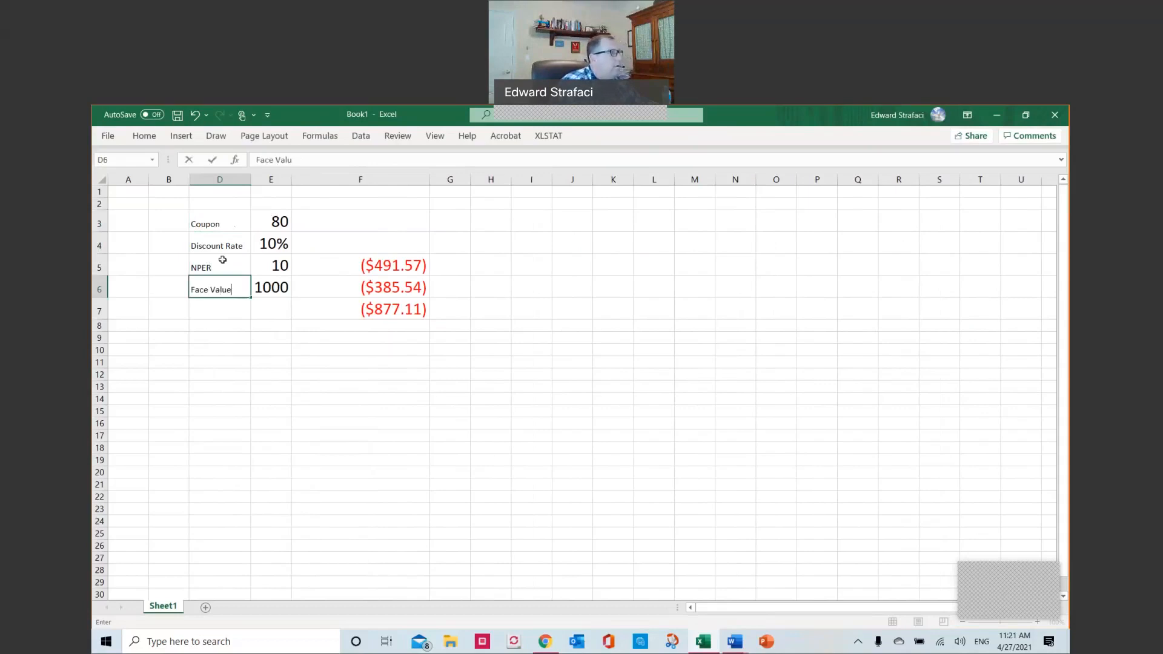
- Set the font size of the labels in D3:D6 to 16 and widen column D to fit them
{"action": "left_click_drag", "start_coordinate": [208, 220], "coordinate": [208, 290]}
{"action": "left_click", "coordinate": [142, 136]}
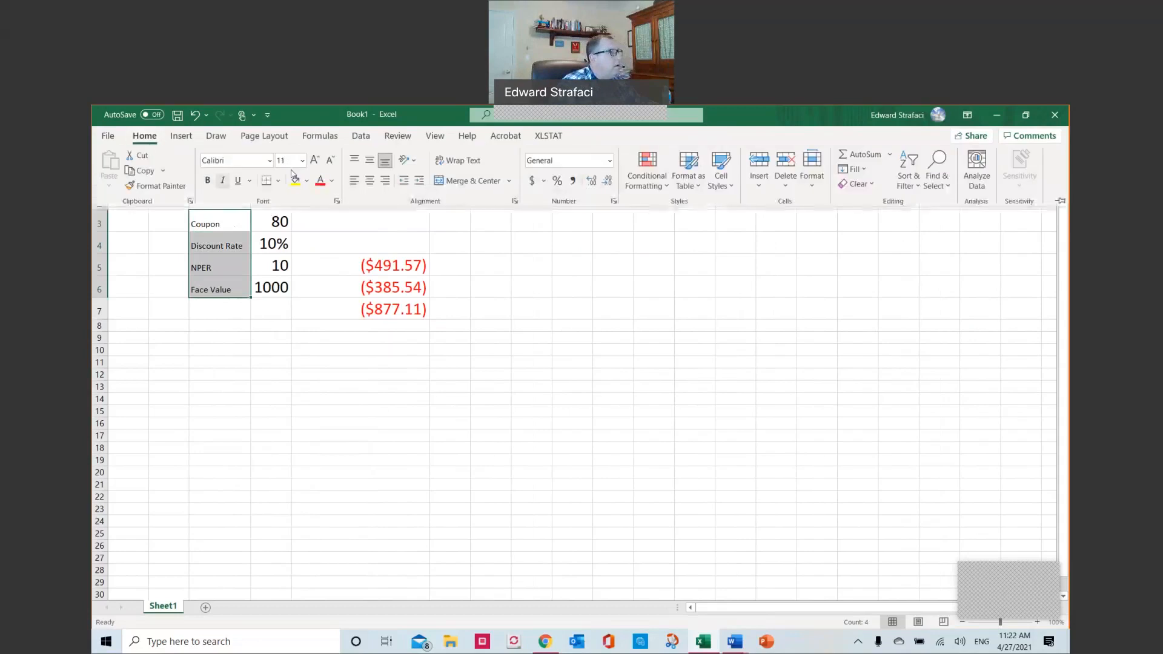
{"action": "left_click", "coordinate": [301, 161]}
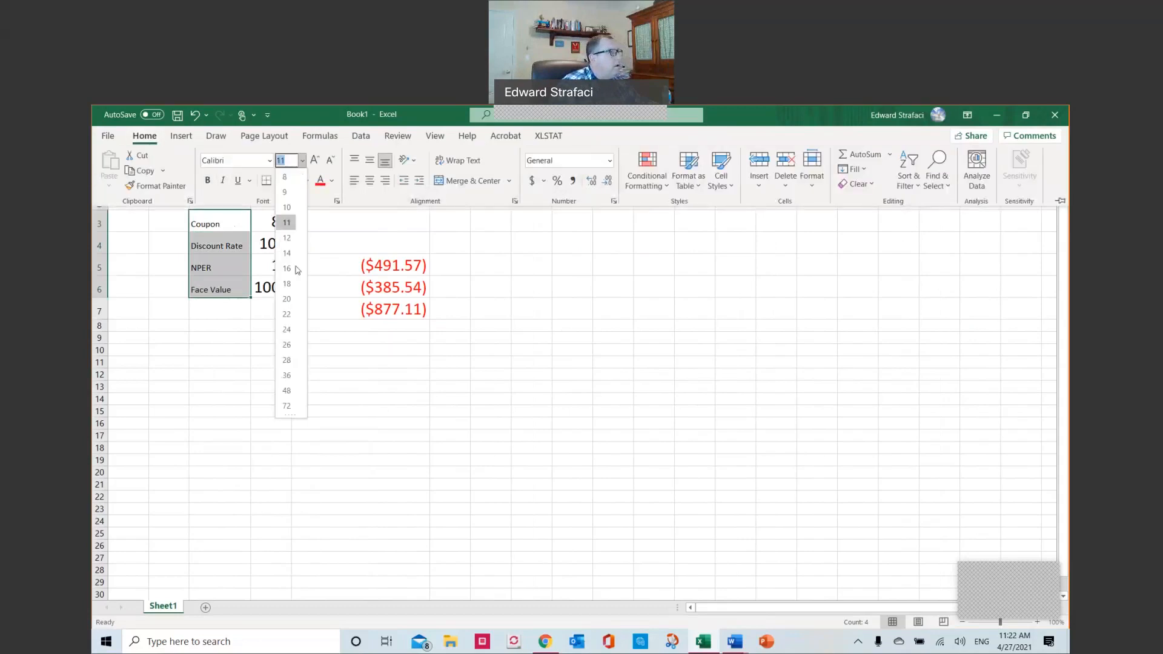
{"action": "left_click", "coordinate": [287, 268]}
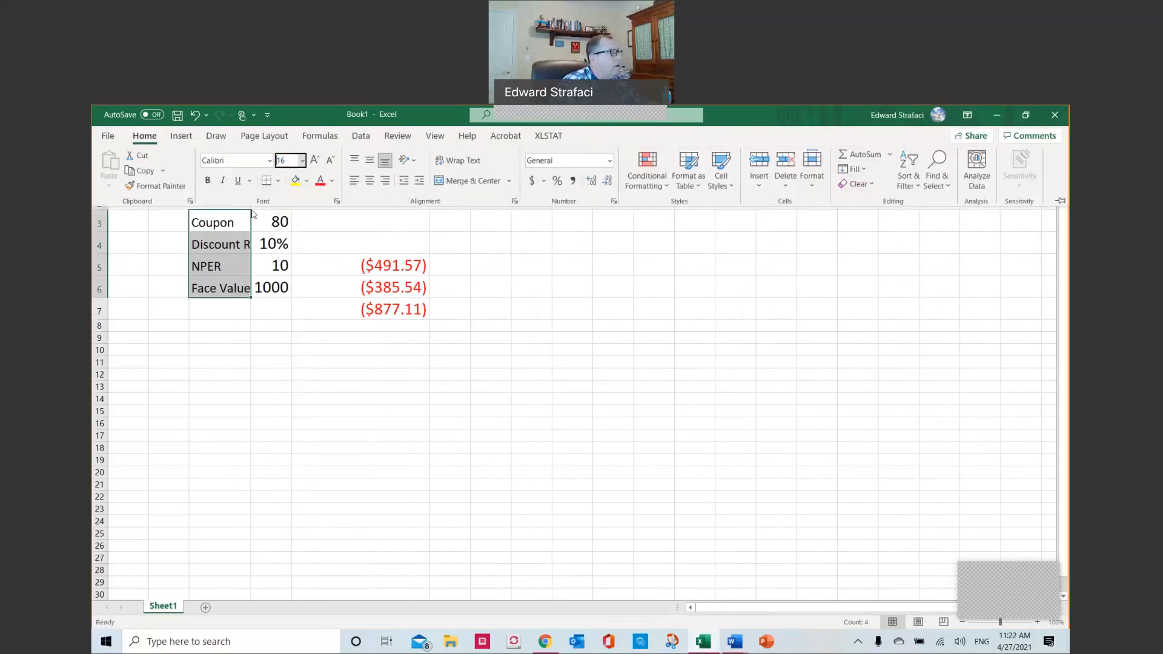
{"action": "left_click", "coordinate": [336, 261]}
{"action": "left_click_drag", "start_coordinate": [251, 176], "coordinate": [306, 180]}
- Fill the label and input range D3:E7 with light blue
{"action": "left_click_drag", "start_coordinate": [207, 222], "coordinate": [332, 309]}
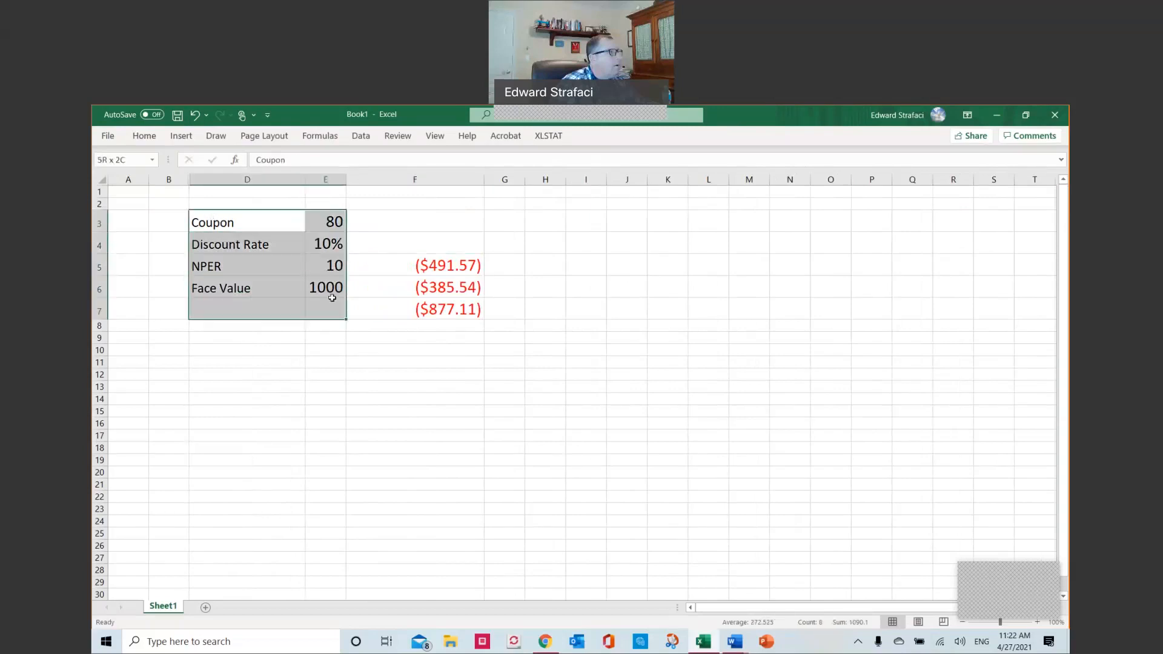
{"action": "left_click", "coordinate": [145, 136]}
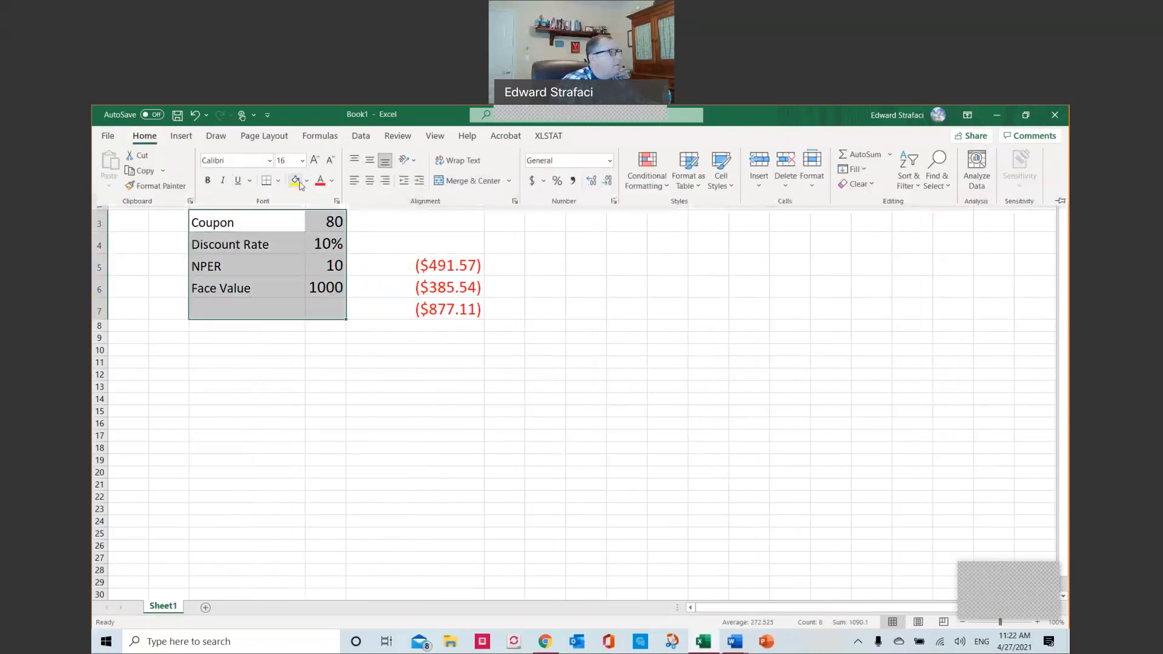
{"action": "left_click", "coordinate": [309, 182]}
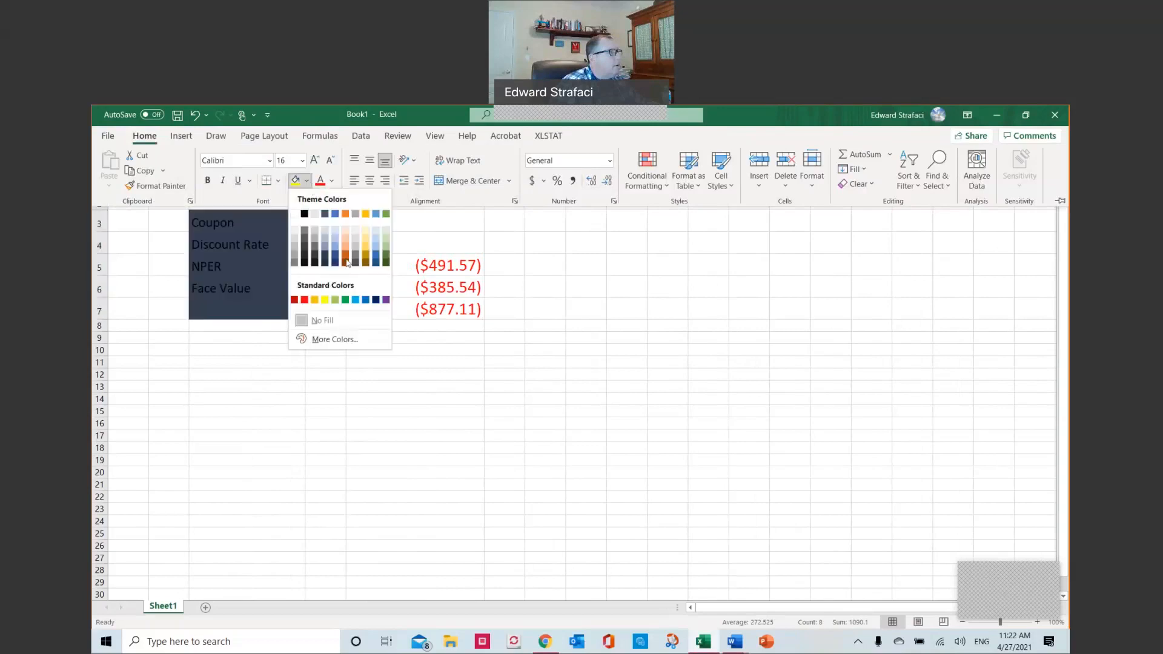
{"action": "left_click", "coordinate": [372, 228]}
{"action": "left_click", "coordinate": [411, 228]}
- Fill the results range F3:F7 with yellow
{"action": "left_click_drag", "start_coordinate": [408, 220], "coordinate": [407, 307]}
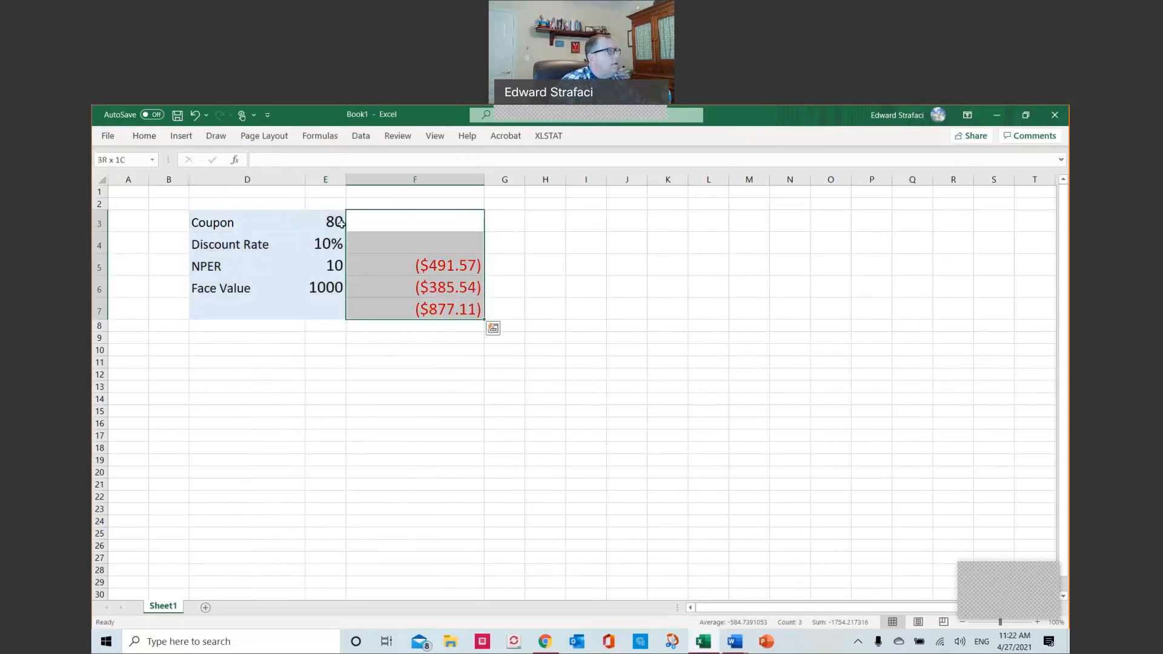
{"action": "left_click", "coordinate": [161, 133]}
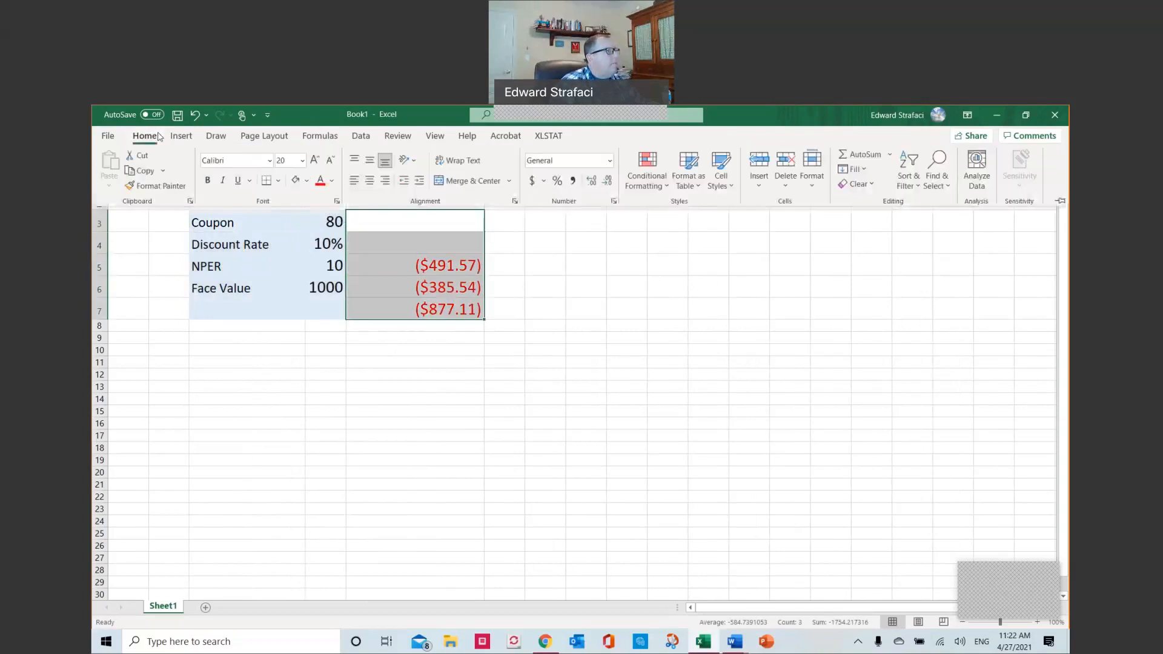
{"action": "left_click", "coordinate": [307, 181]}
{"action": "left_click", "coordinate": [324, 300]}
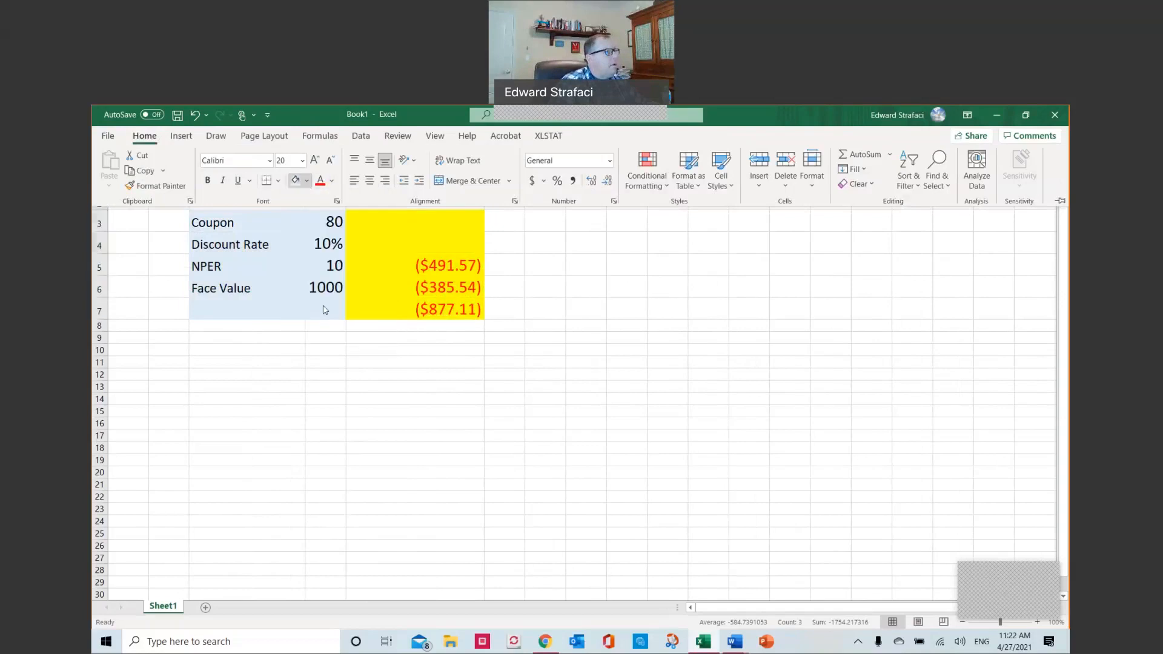
{"action": "left_click", "coordinate": [498, 306]}
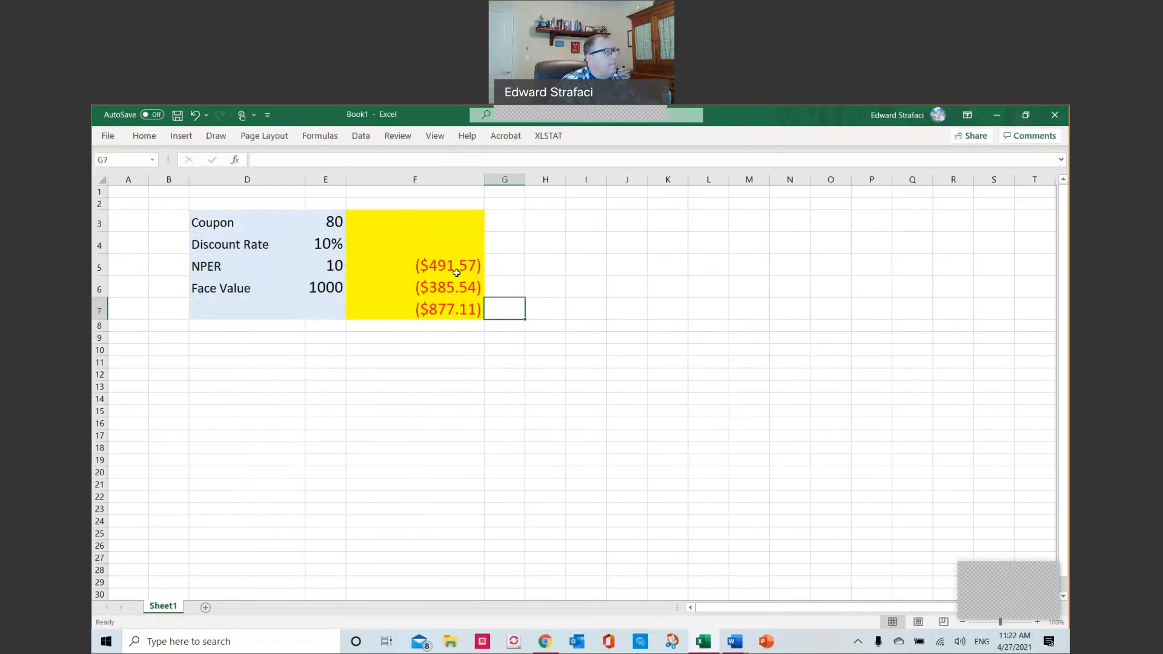
{"action": "left_click", "coordinate": [573, 263]}
- Enter the label Bond Price in cell D7
{"action": "left_click", "coordinate": [296, 307]}
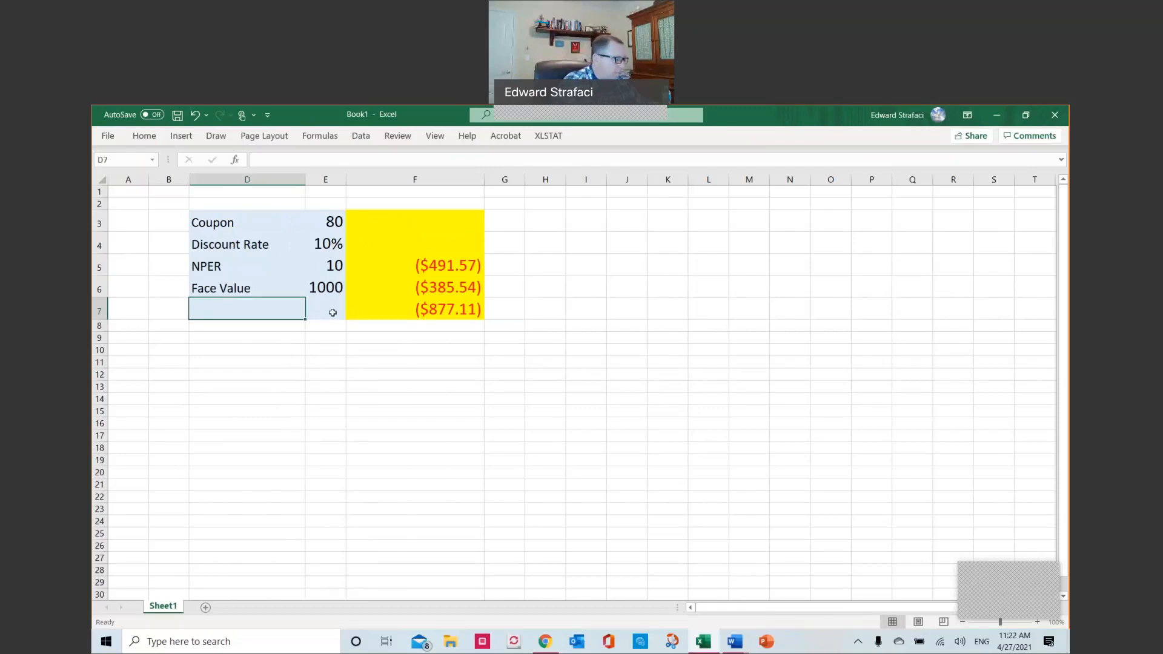
{"action": "type", "text": "Bond Price"}
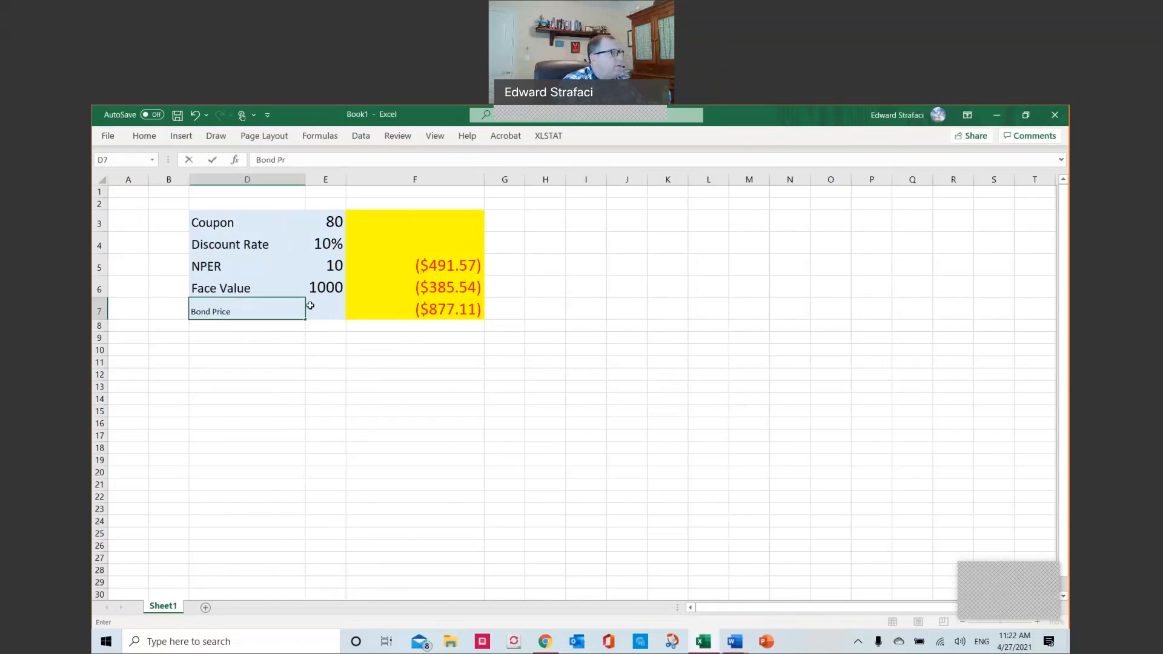
{"action": "left_click", "coordinate": [283, 350]}
{"action": "left_click", "coordinate": [257, 317]}
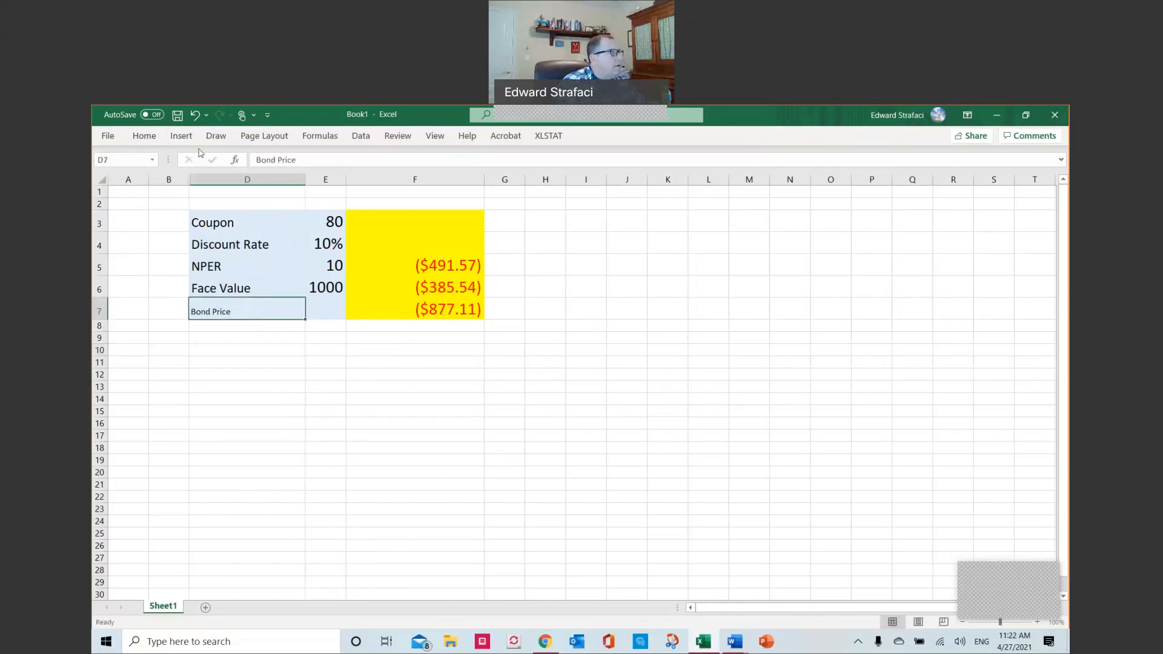
- Set the Bond Price label in D7 to font size 16 and make the labels in D3:D7 bold
{"action": "left_click", "coordinate": [144, 136]}
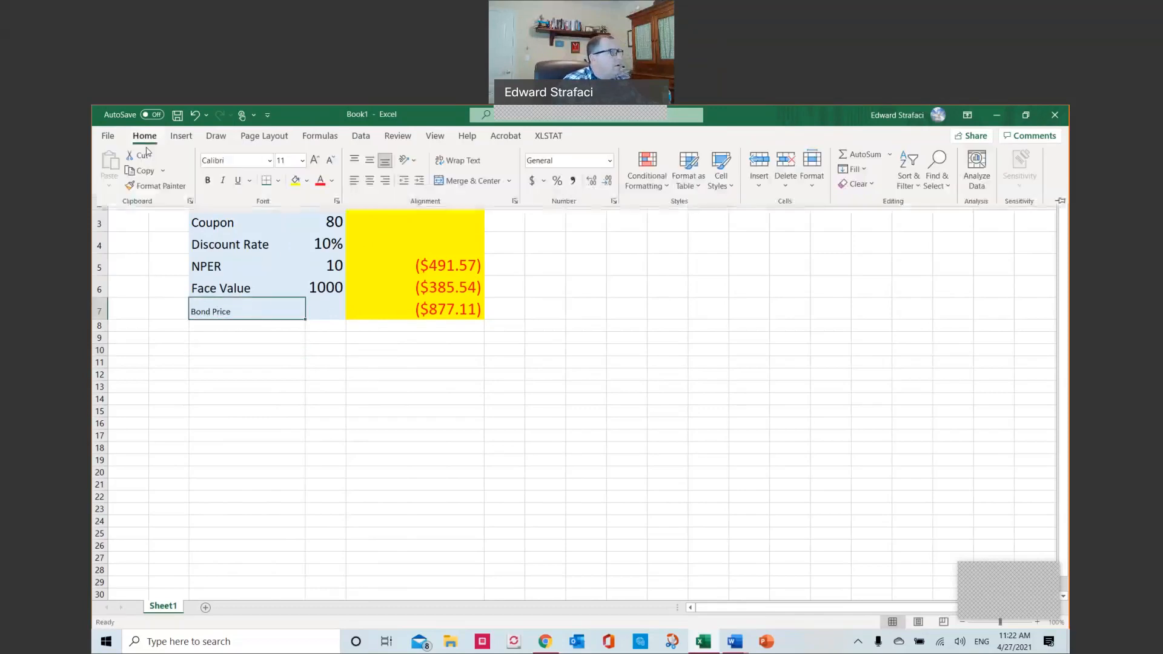
{"action": "left_click", "coordinate": [302, 160]}
{"action": "left_click", "coordinate": [289, 270]}
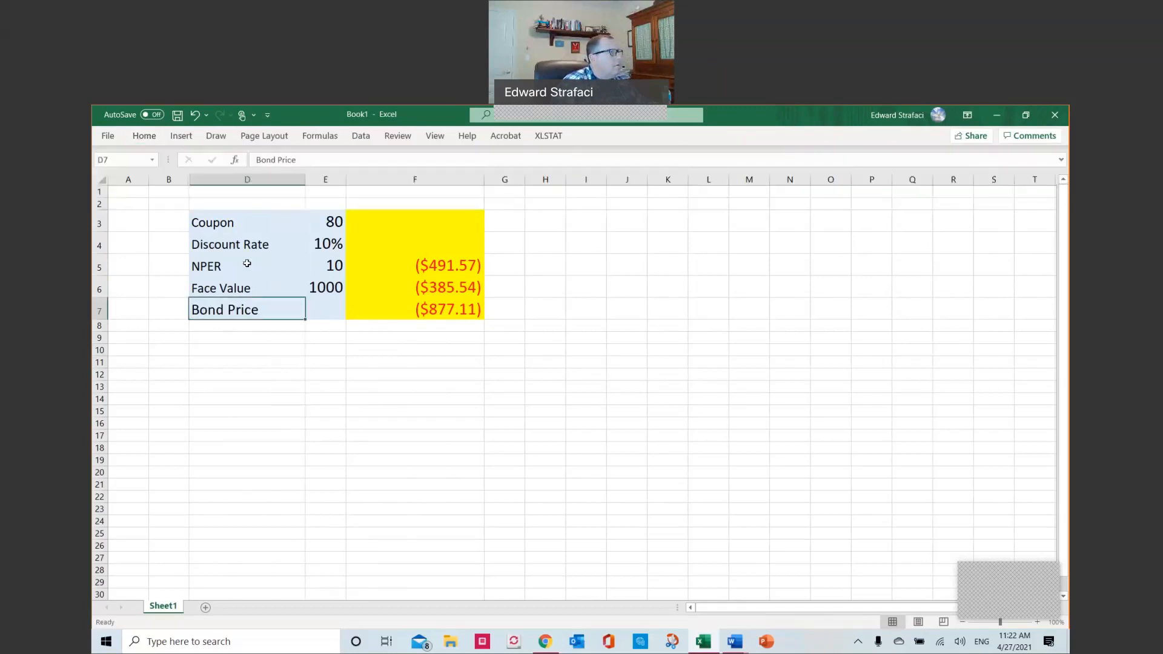
{"action": "left_click_drag", "start_coordinate": [241, 222], "coordinate": [242, 310]}
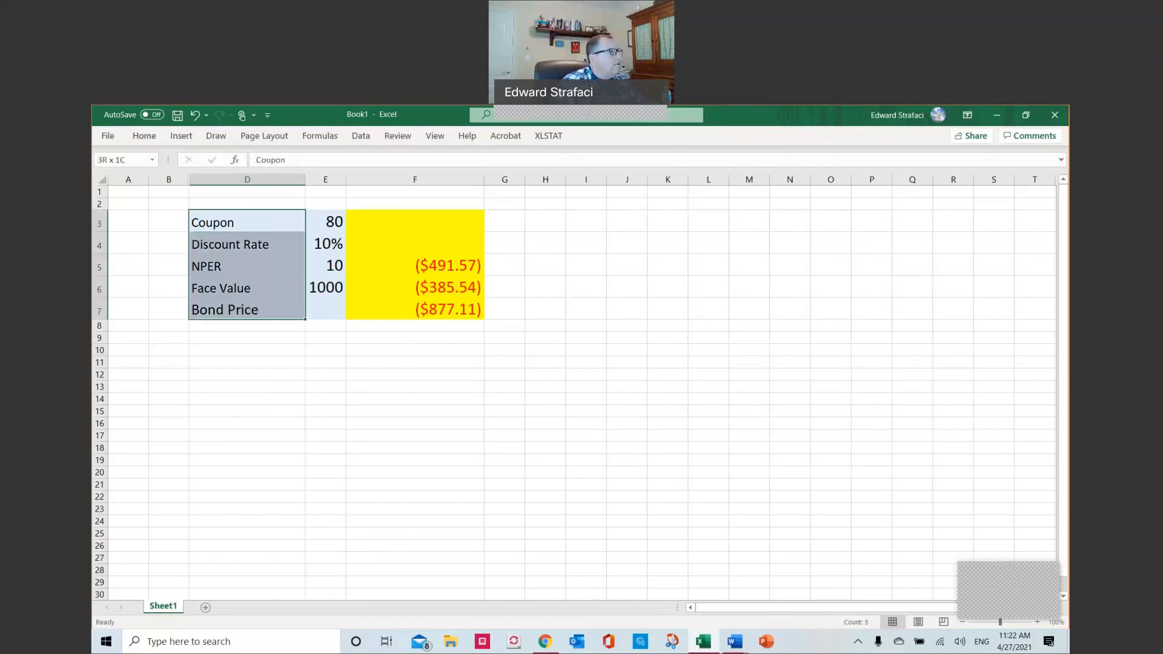
{"action": "left_click", "coordinate": [144, 136]}
{"action": "left_click", "coordinate": [207, 180]}
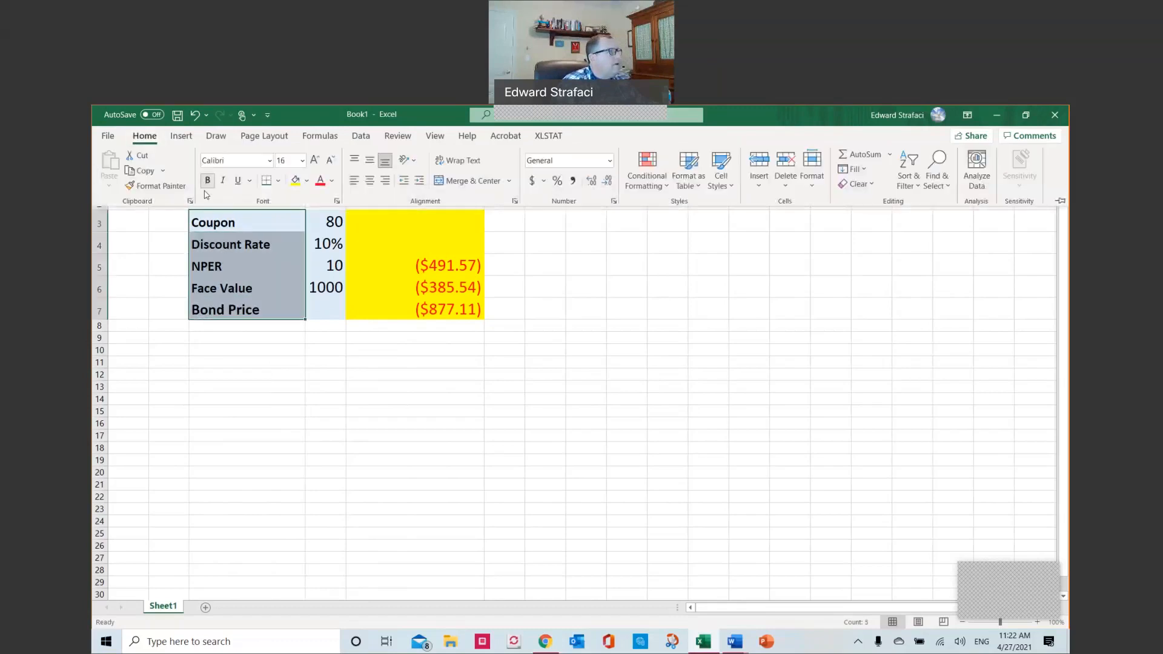
- Select the bond table D3:F7 and apply the Blue Green theme colors to the workbook
{"action": "left_click", "coordinate": [224, 217]}
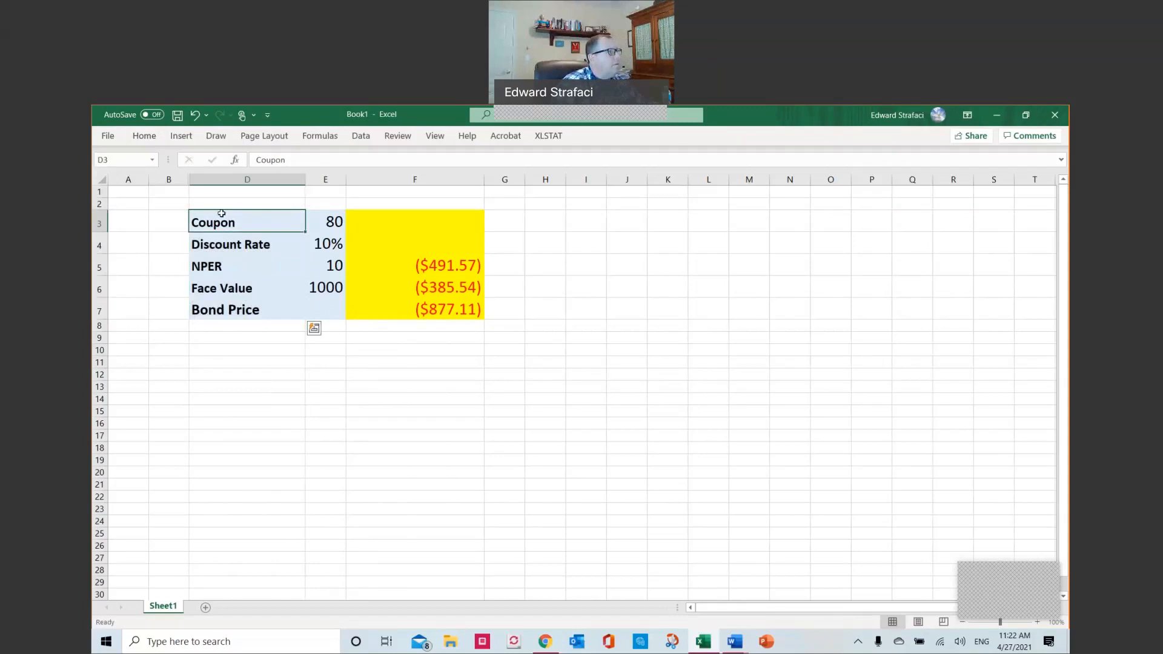
{"action": "left_click", "coordinate": [445, 305], "text": "shift"}
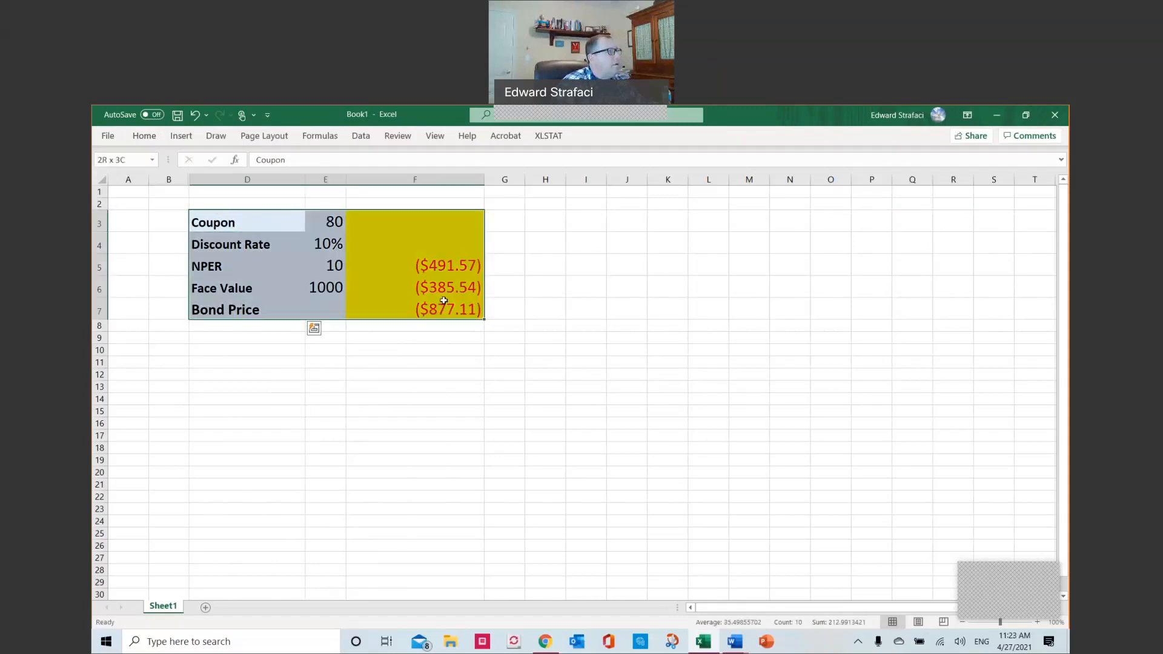
{"action": "left_click", "coordinate": [154, 138]}
{"action": "double_click", "coordinate": [153, 139]}
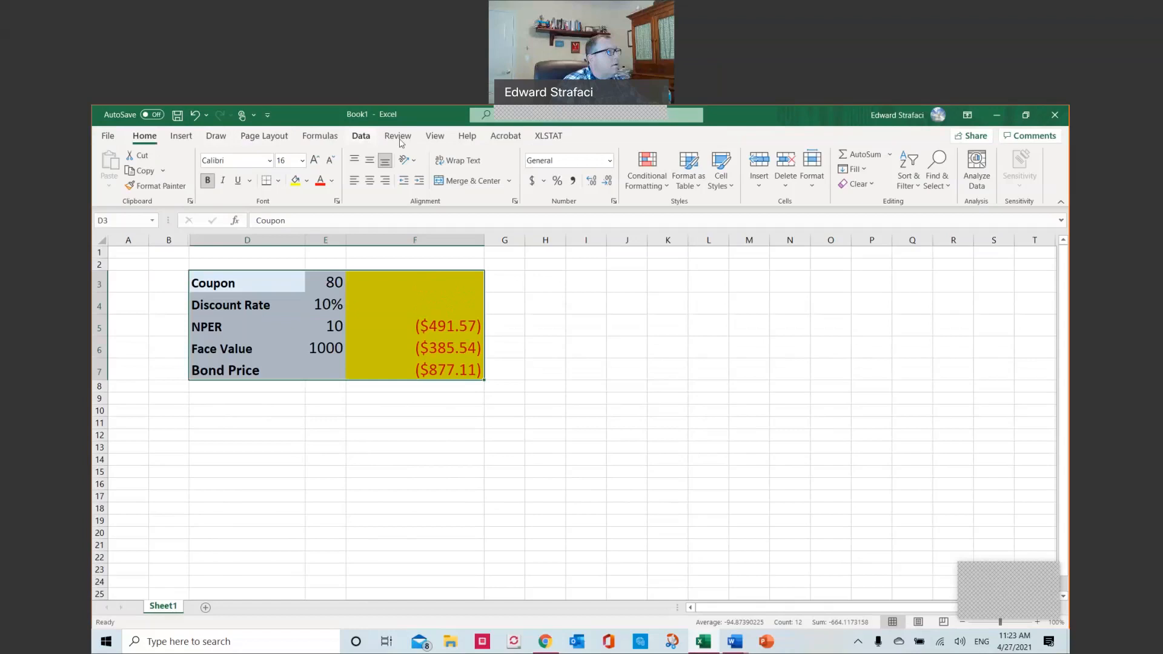
{"action": "left_click", "coordinate": [269, 137]}
{"action": "left_click", "coordinate": [147, 155]}
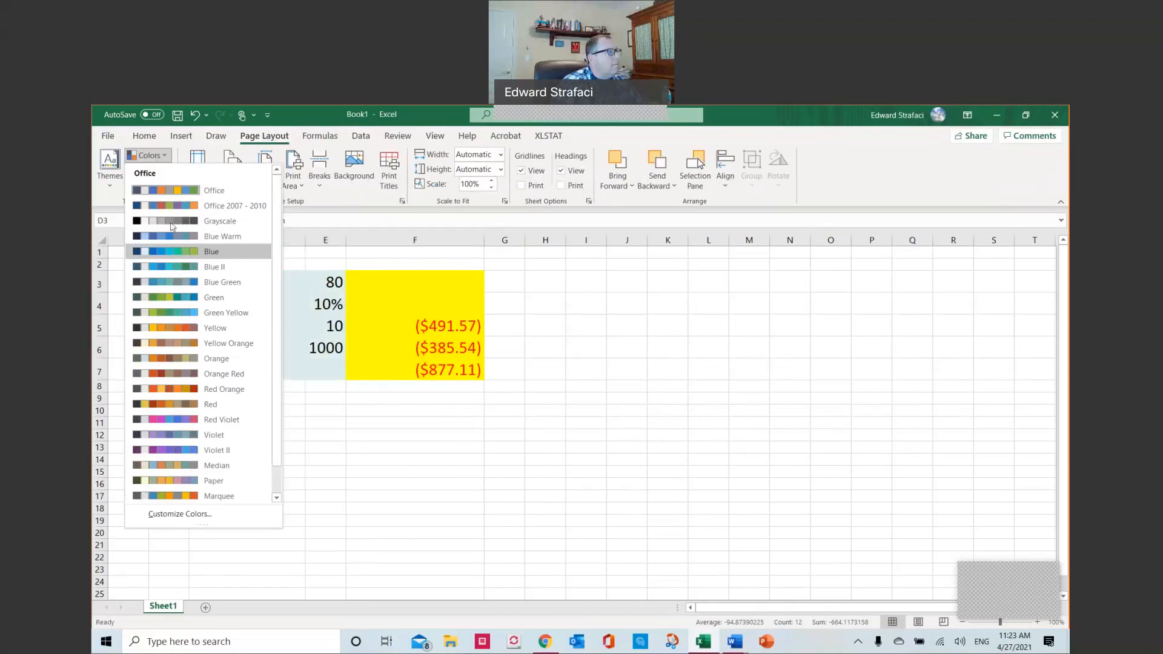
{"action": "left_click", "coordinate": [171, 285]}
{"action": "left_click", "coordinate": [587, 301]}
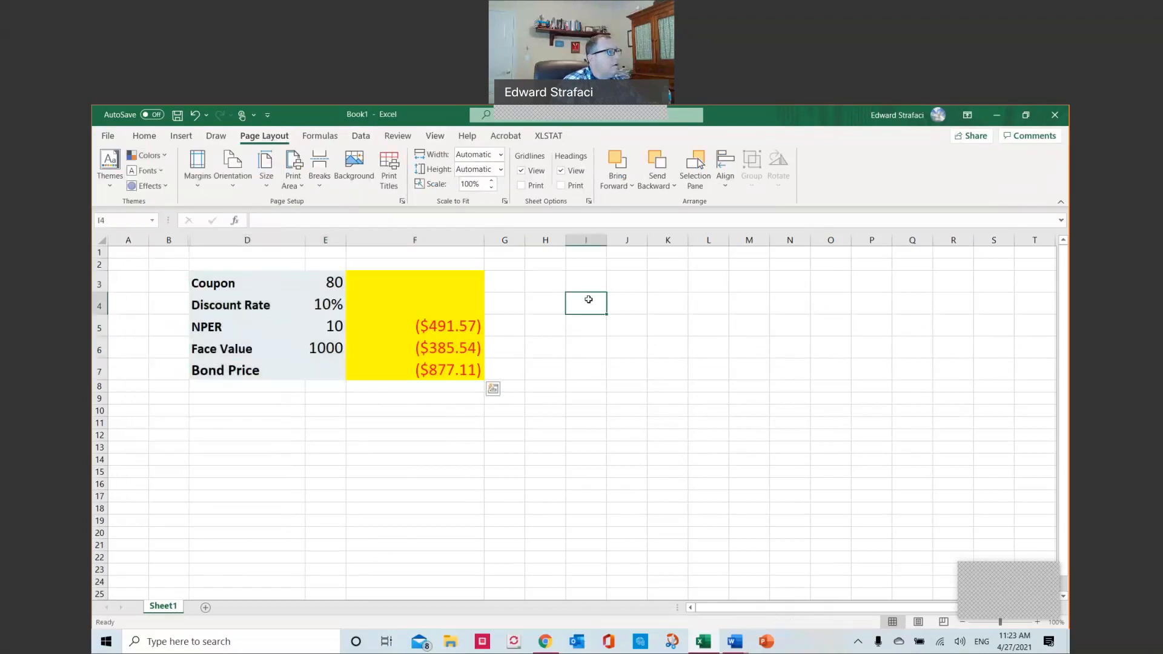
- Apply the Corbel theme fonts and choose a theme effects set with the bond table selected
{"action": "left_click", "coordinate": [164, 172]}
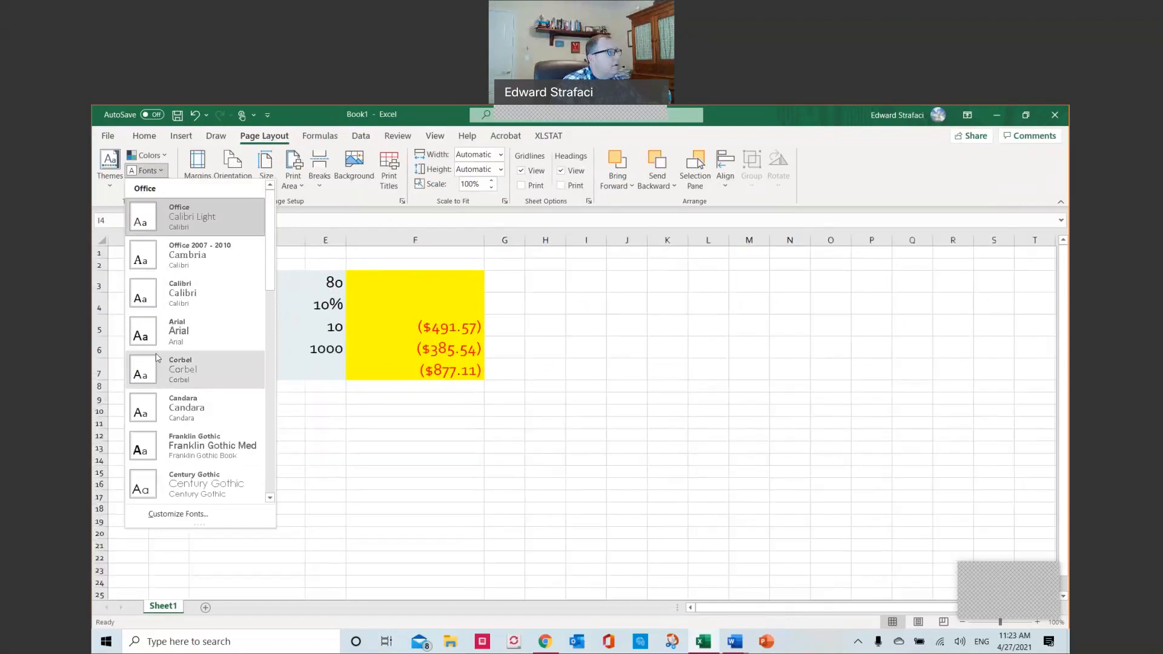
{"action": "left_click", "coordinate": [157, 357]}
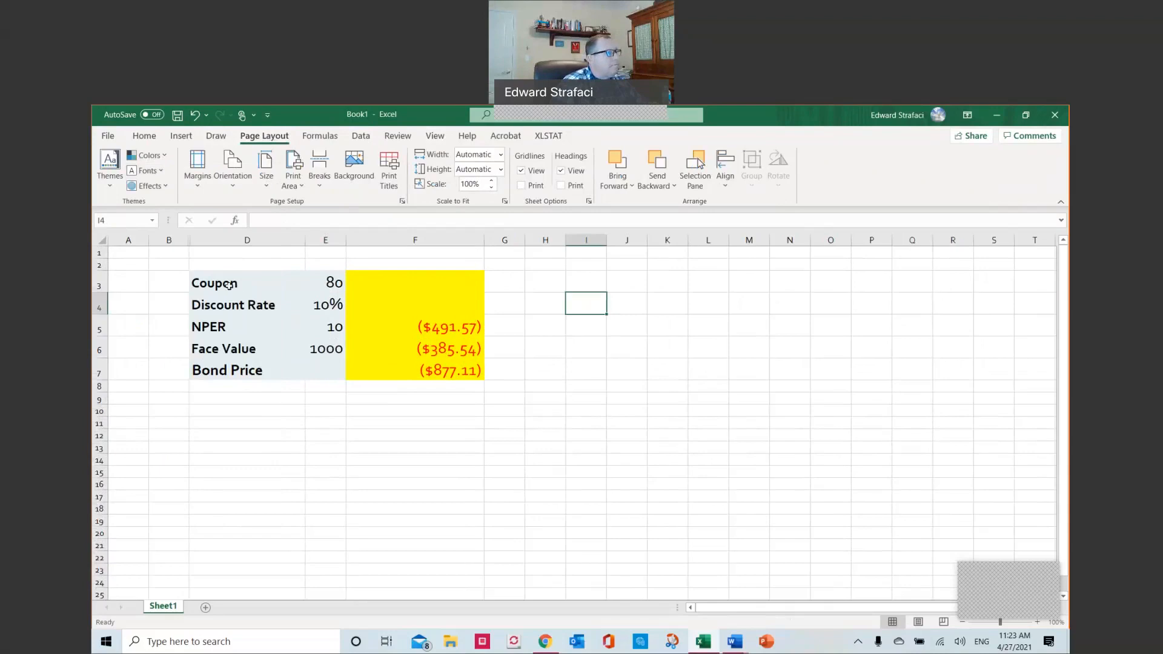
{"action": "left_click_drag", "start_coordinate": [229, 285], "coordinate": [481, 372]}
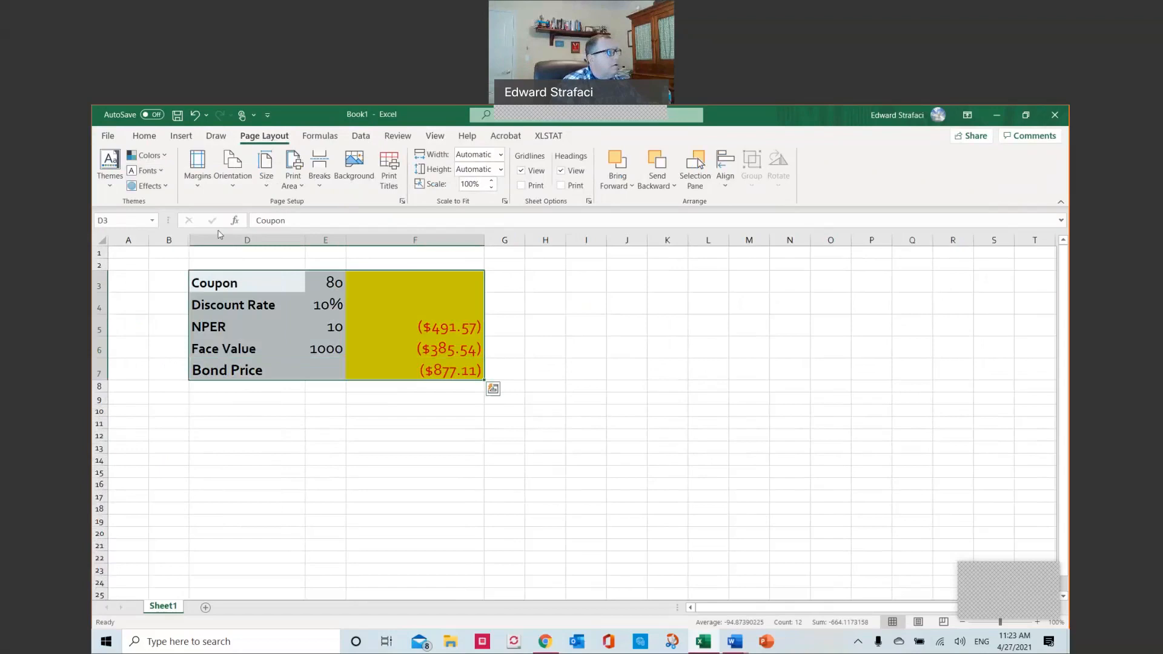
{"action": "left_click", "coordinate": [148, 186]}
{"action": "left_click", "coordinate": [188, 242]}
{"action": "left_click", "coordinate": [578, 303]}
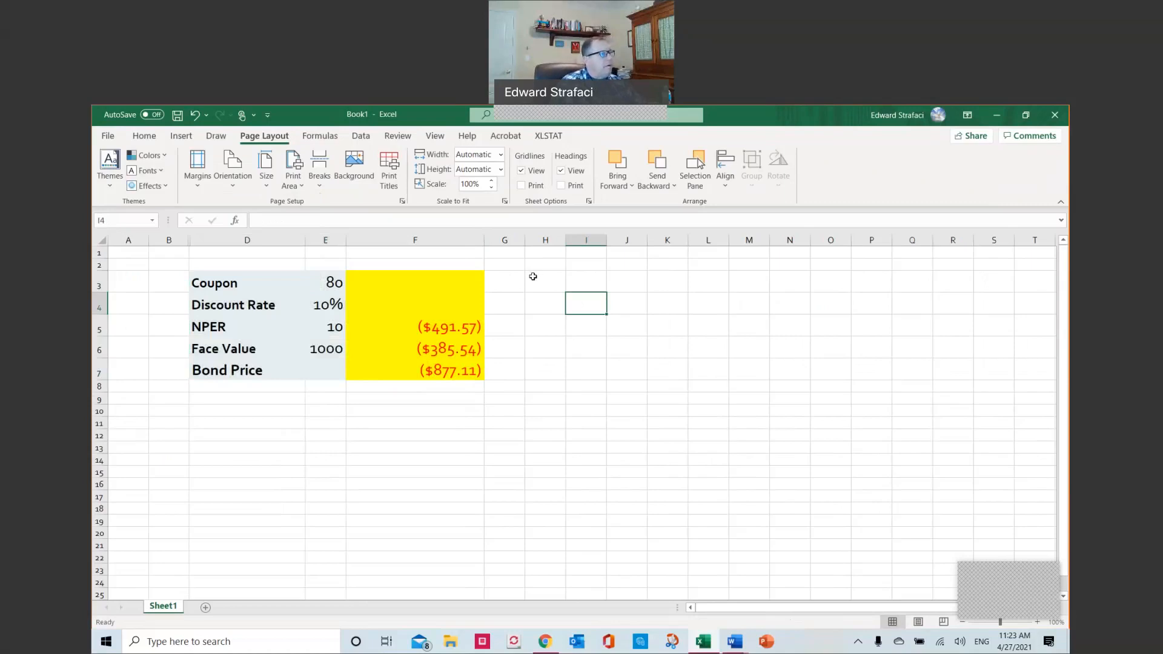
{"action": "left_click_drag", "start_coordinate": [231, 281], "coordinate": [226, 366]}
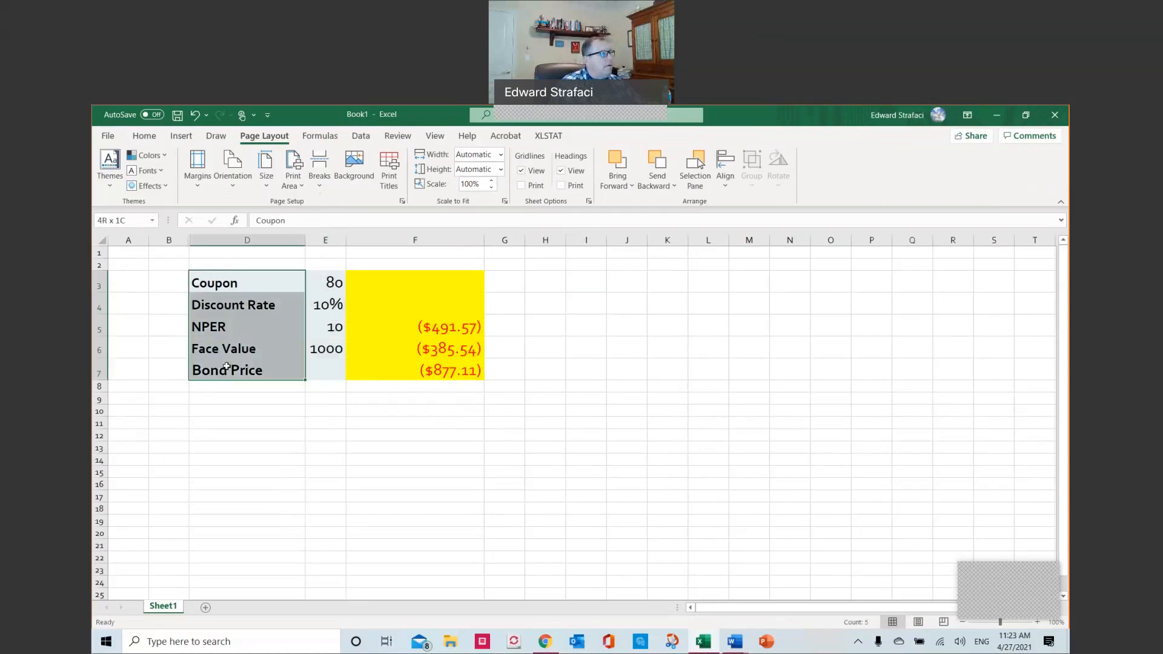
{"action": "left_click", "coordinate": [109, 169]}
{"action": "left_click", "coordinate": [567, 289]}
- Select the bond table D3:F7 and apply the Celestial theme
{"action": "left_click_drag", "start_coordinate": [252, 283], "coordinate": [445, 362]}
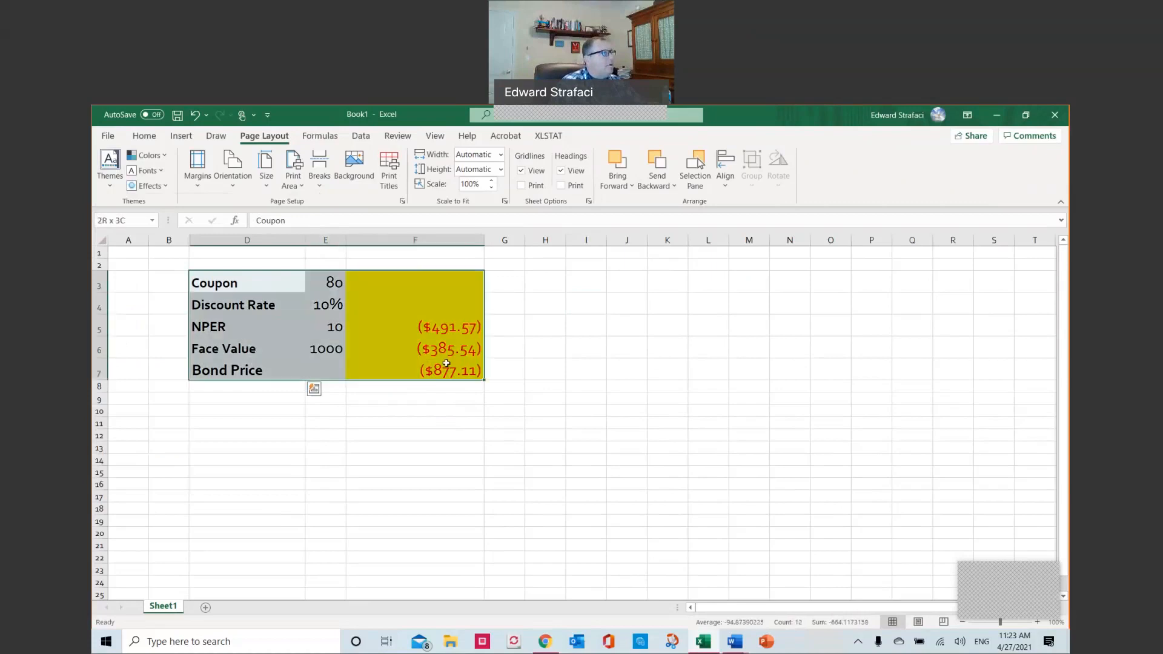
{"action": "left_click", "coordinate": [110, 184]}
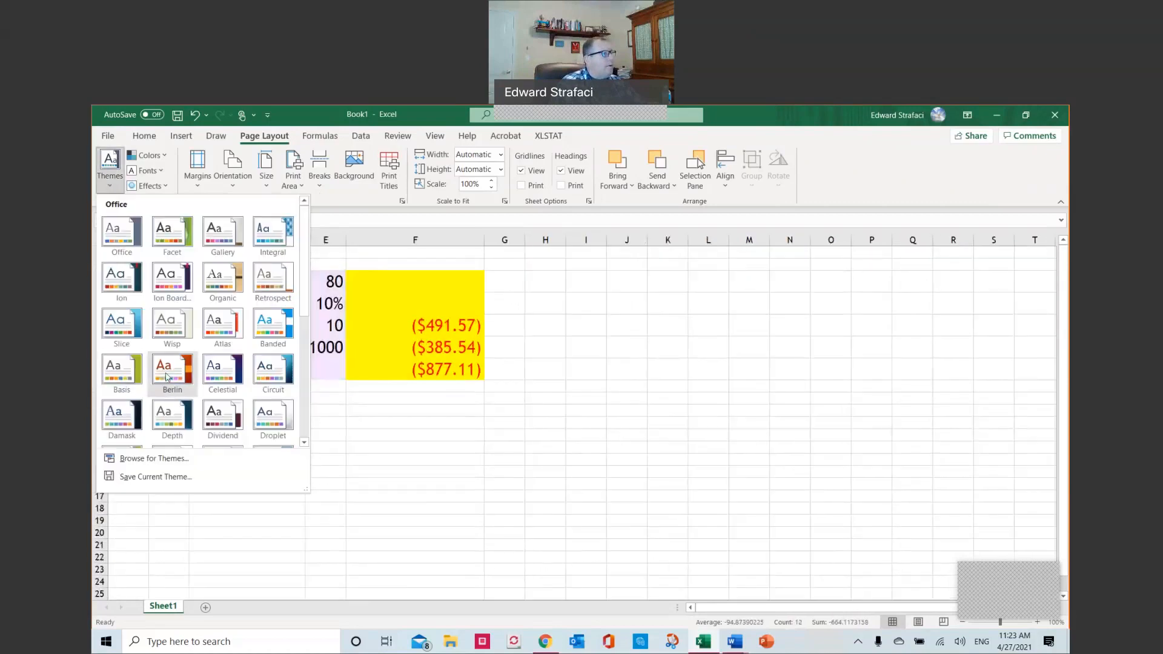
{"action": "left_click", "coordinate": [220, 363]}
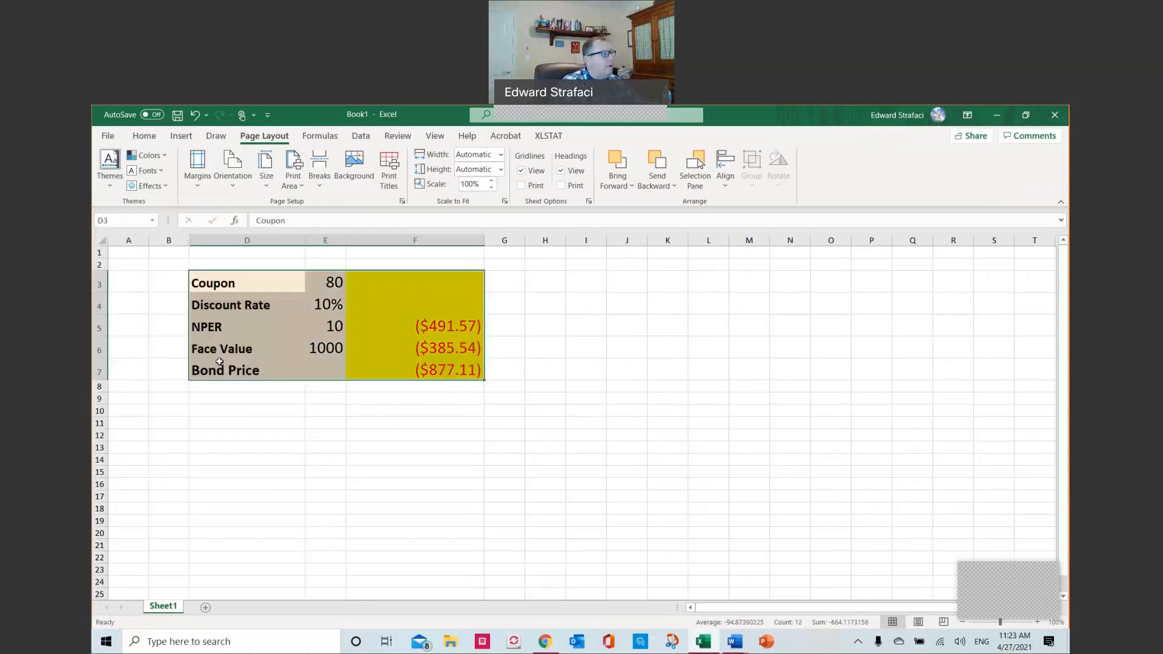
- Apply the Circuit theme and widen column E to give the input values more room
{"action": "left_click", "coordinate": [110, 176]}
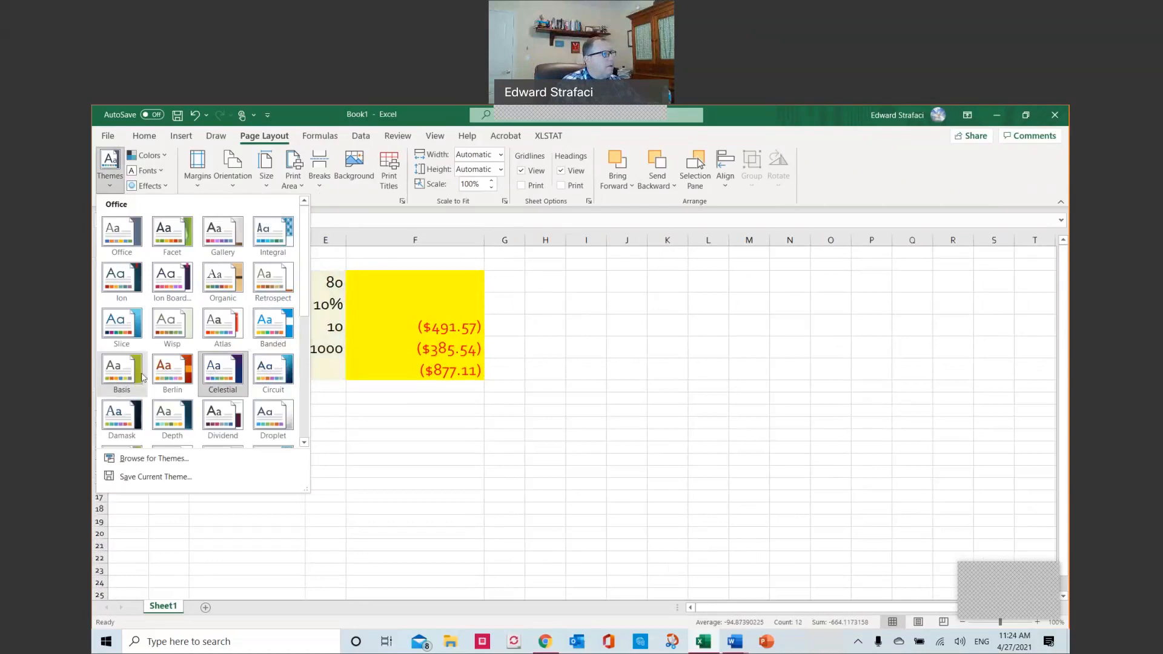
{"action": "left_click", "coordinate": [273, 369]}
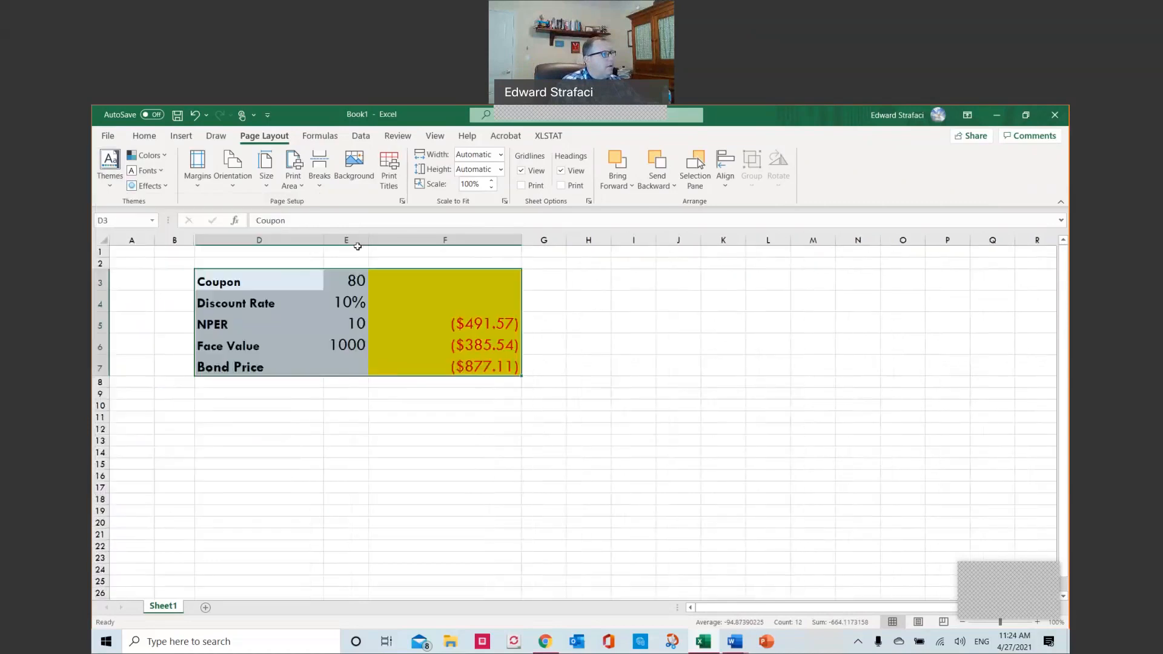
{"action": "left_click_drag", "start_coordinate": [365, 241], "coordinate": [391, 240]}
{"action": "left_click", "coordinate": [616, 301]}
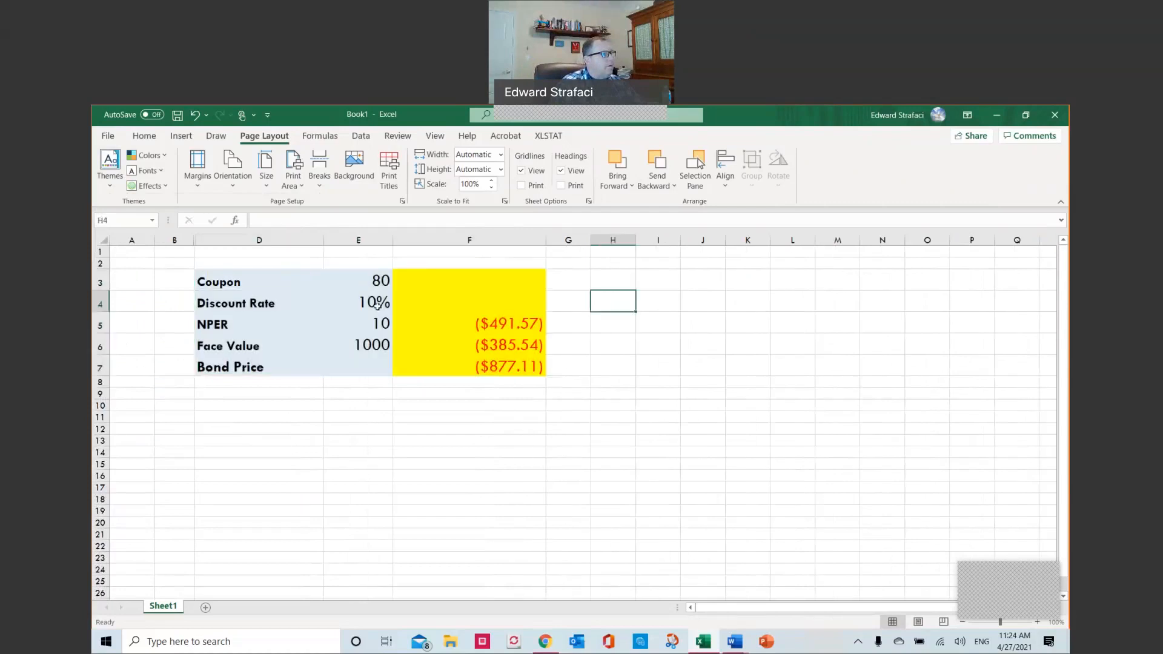
- Try the Slice theme and the Damask theme on the worksheet with the bond table selected
{"action": "mouse_move", "coordinate": [223, 279]}
{"action": "left_mouse_down"}
{"action": "mouse_move", "coordinate": [508, 298]}
{"action": "mouse_move", "coordinate": [515, 361]}
{"action": "left_mouse_up"}
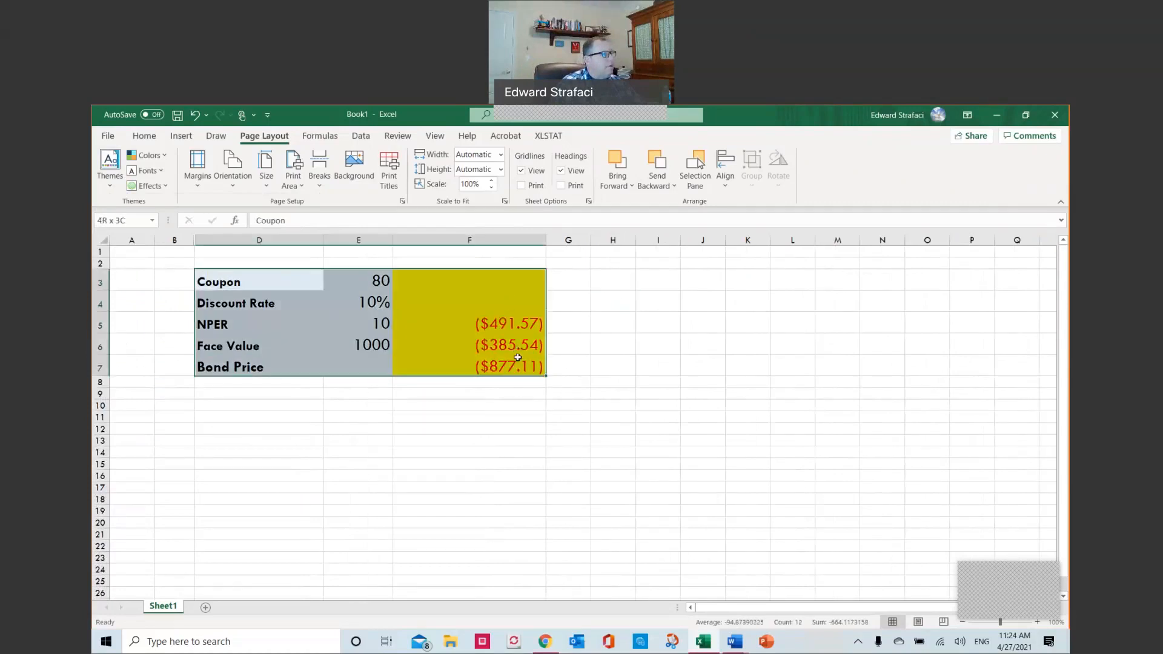
{"action": "left_click", "coordinate": [110, 164]}
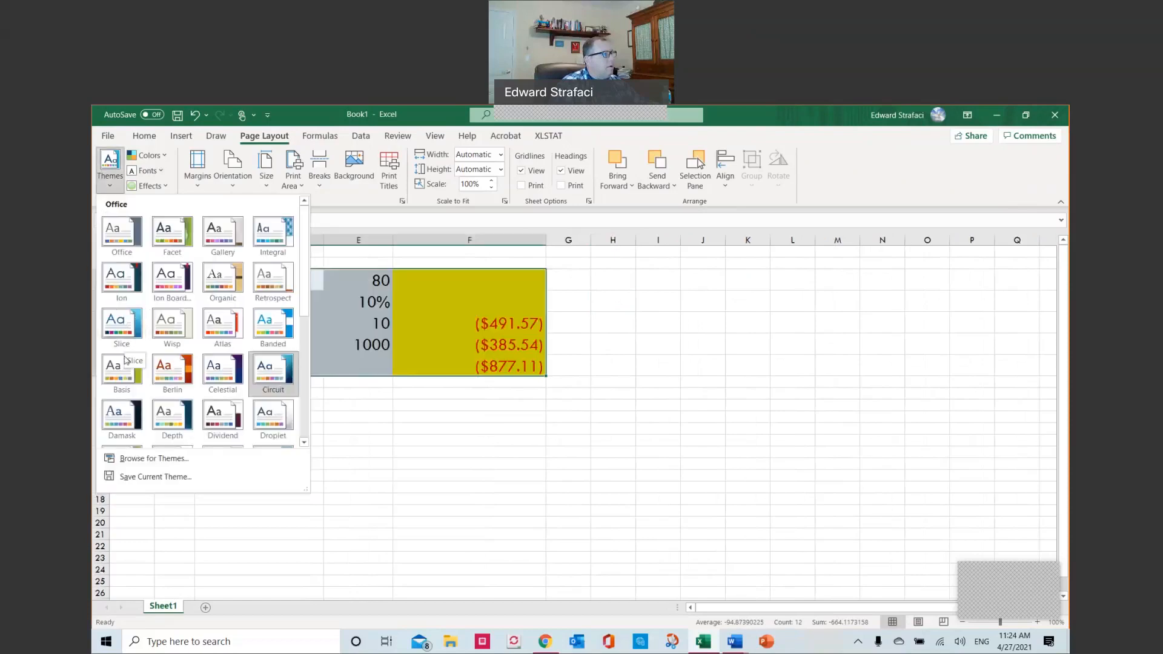
{"action": "left_click", "coordinate": [126, 328]}
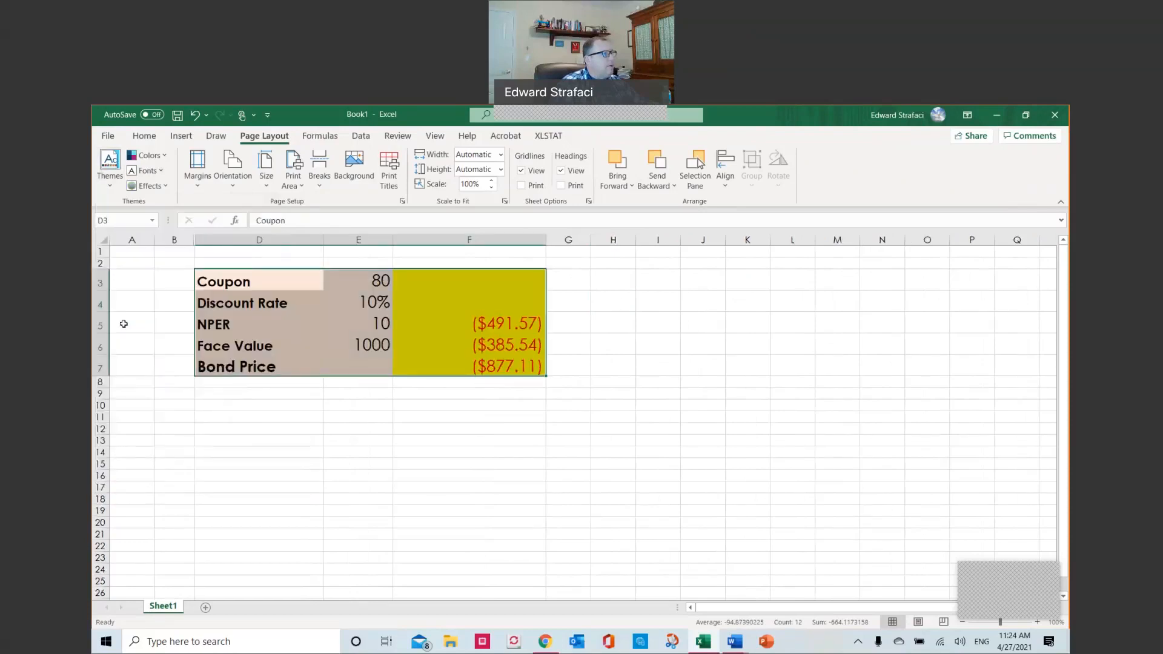
{"action": "left_click", "coordinate": [109, 166]}
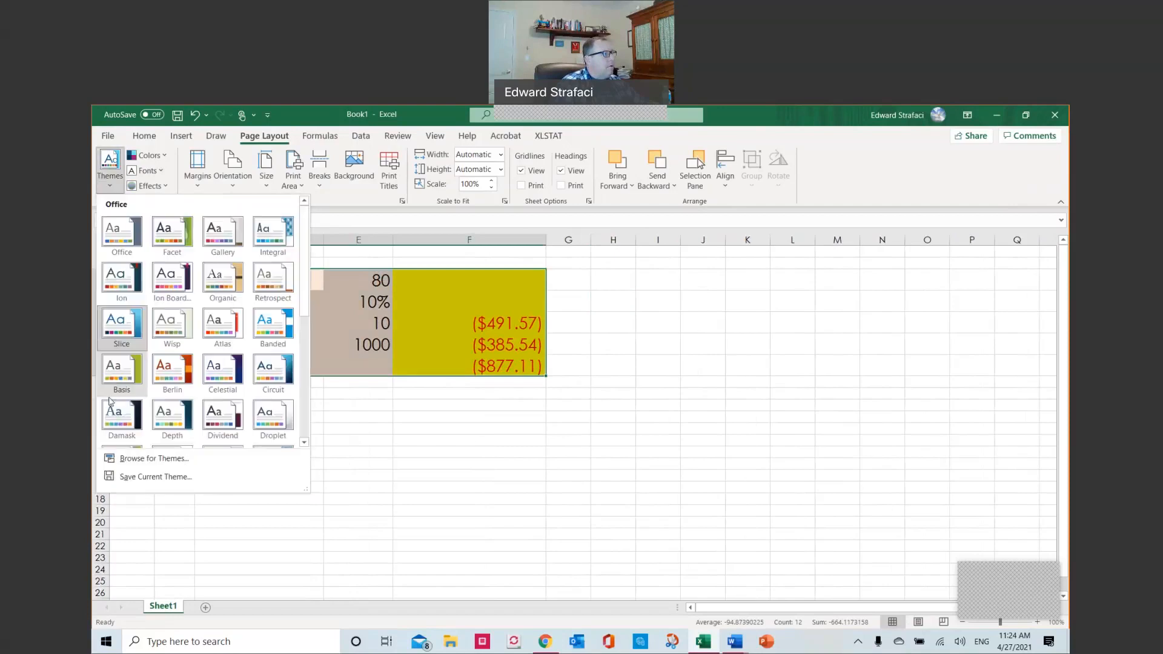
{"action": "key", "text": "Escape"}
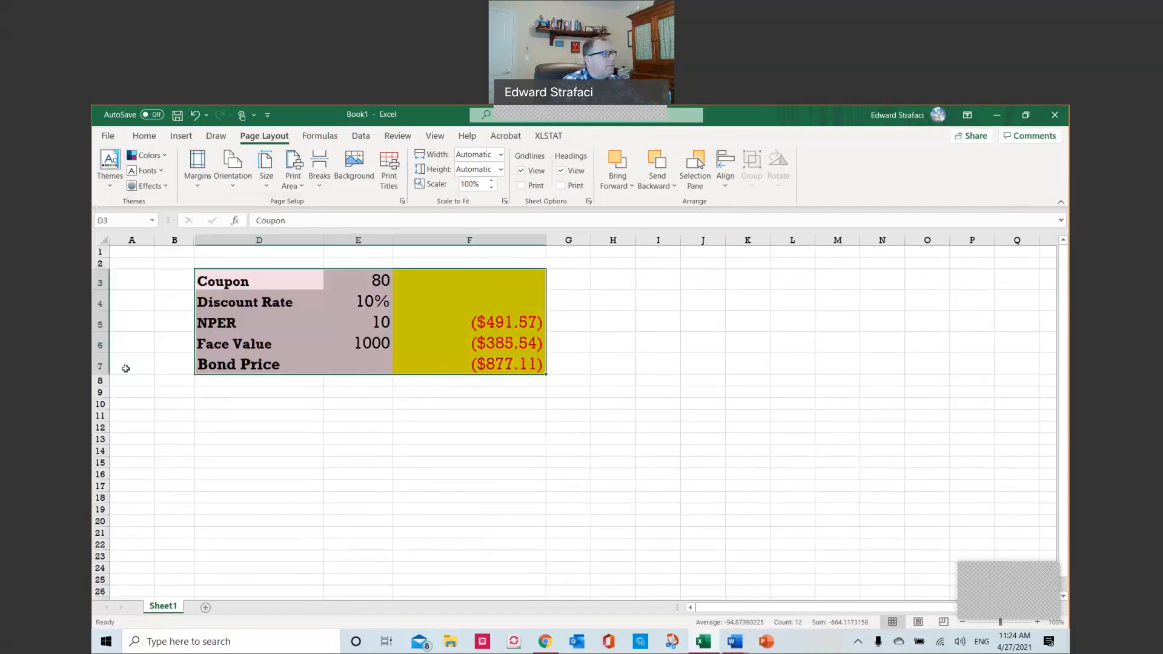
- Apply the Dividend theme to the workbook and deselect the bond table
{"action": "left_click", "coordinate": [110, 175]}
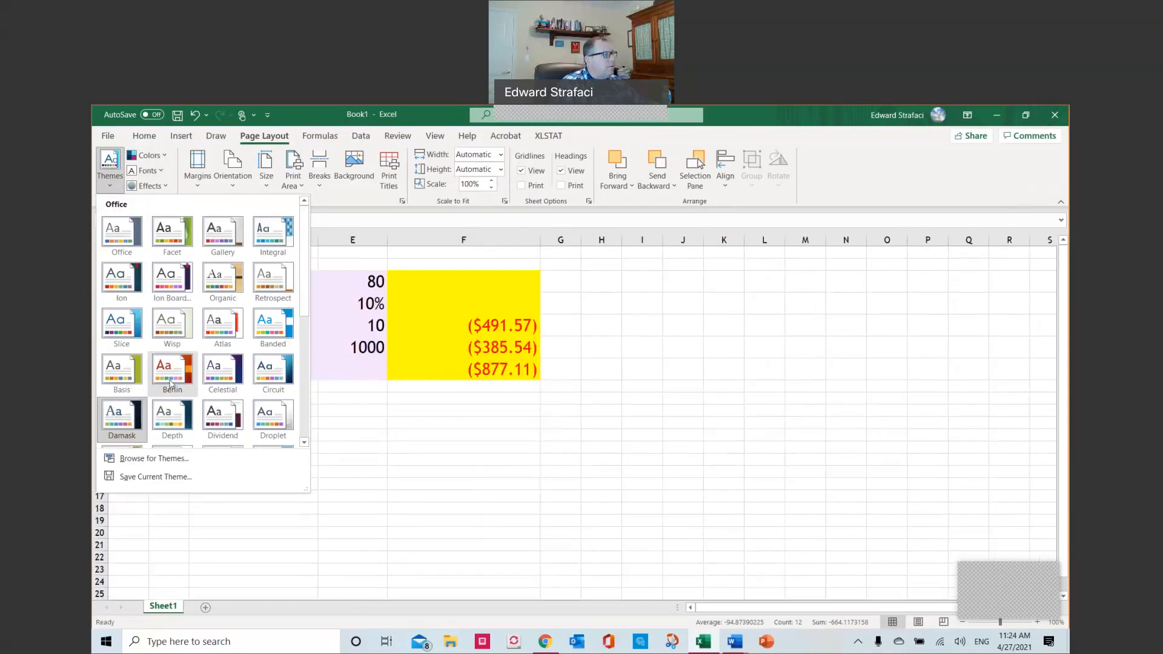
{"action": "left_click", "coordinate": [224, 410]}
{"action": "left_click", "coordinate": [222, 408]}
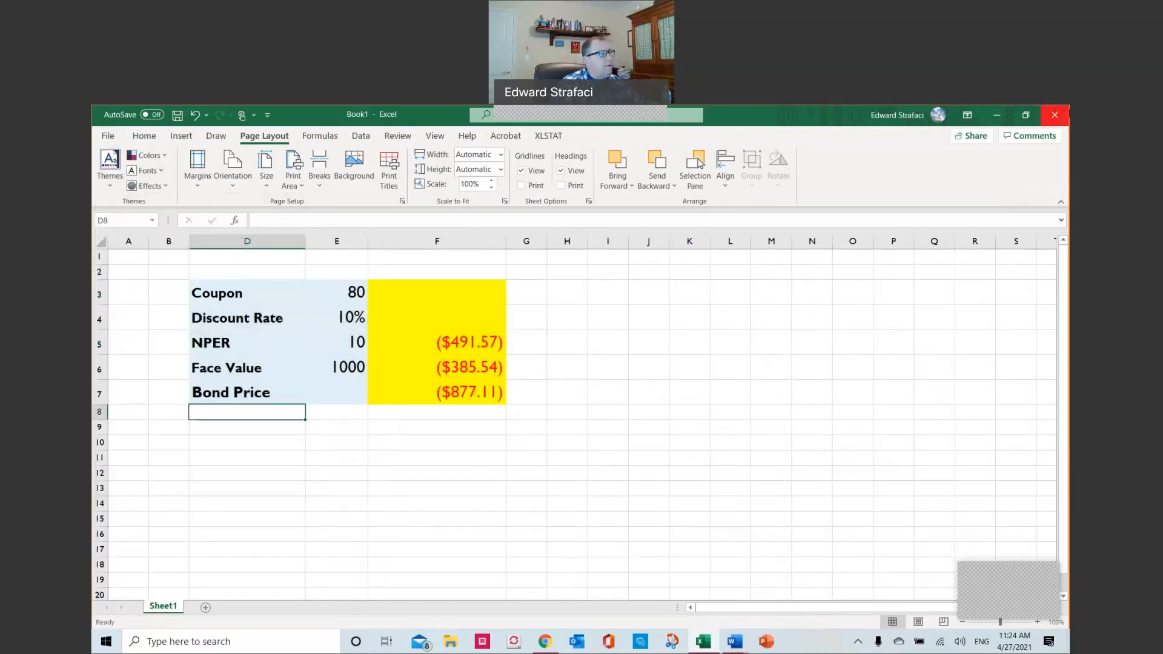
{"action": "left_click", "coordinate": [1001, 273]}
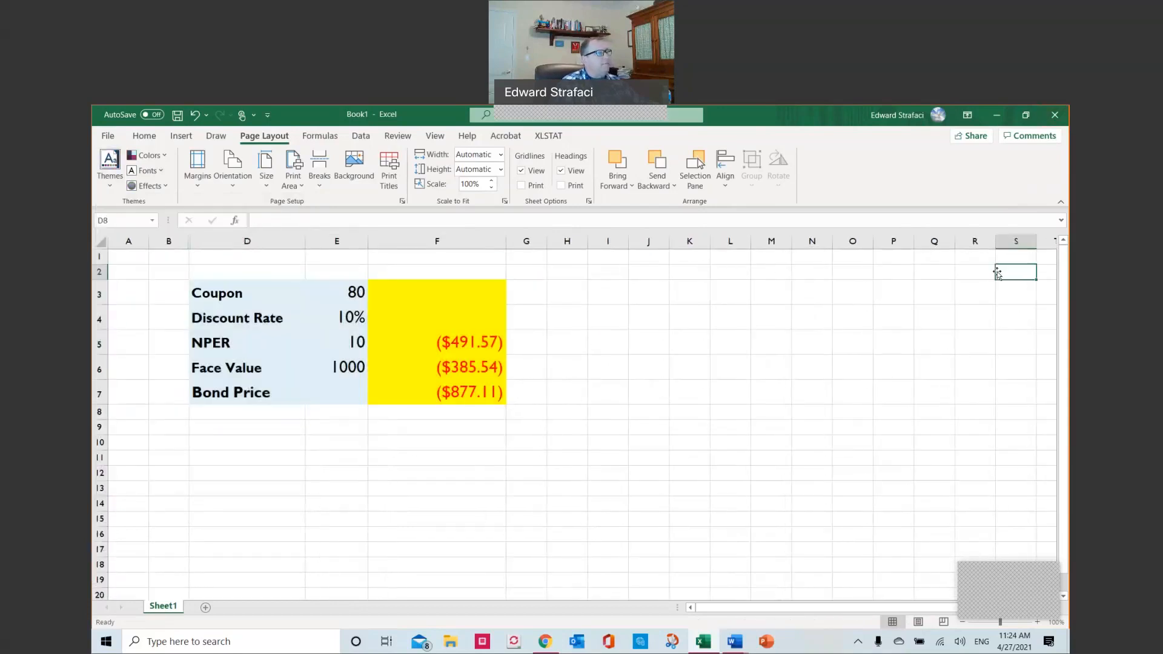
{"action": "left_click", "coordinate": [571, 428]}
{"action": "left_click", "coordinate": [548, 334]}
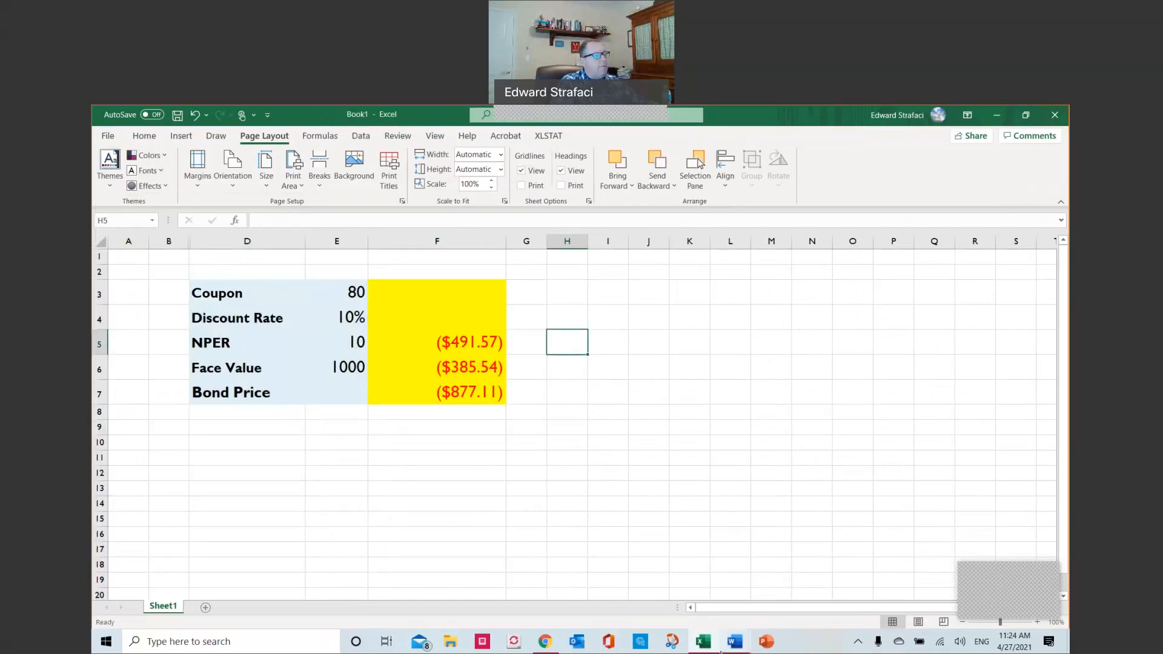
- Switch to the lesson in Chrome and advance the slides from the bond example through Equity Valuation to Common Stock Valuation
{"action": "left_click", "coordinate": [545, 640]}
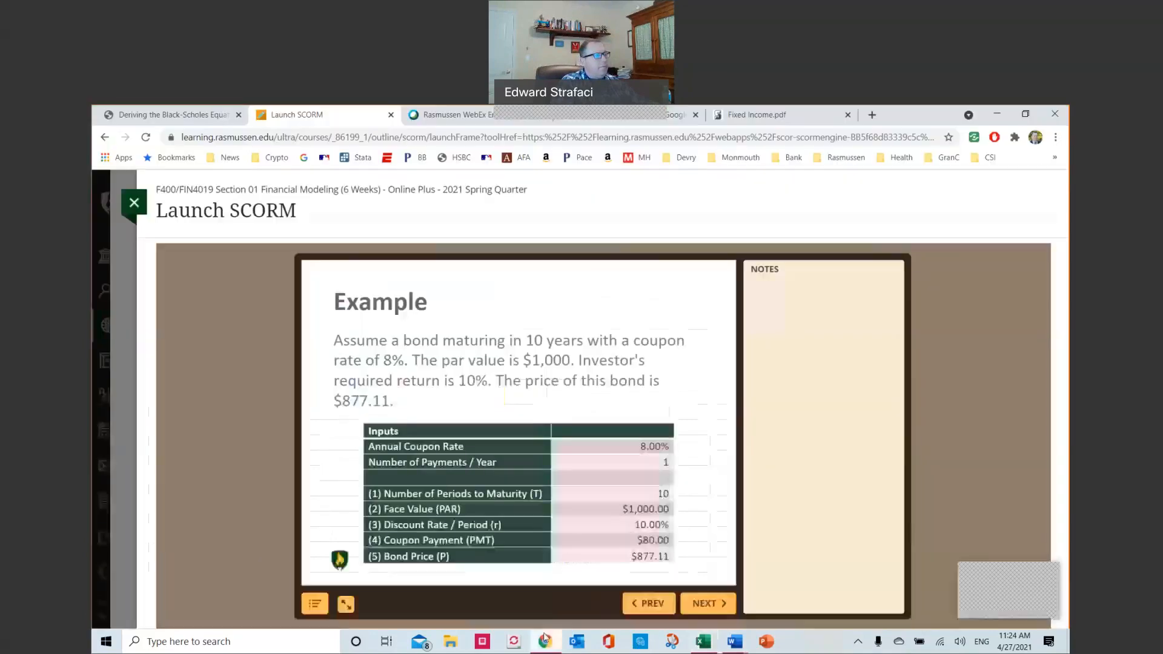
{"action": "left_click", "coordinate": [714, 608]}
{"action": "left_click", "coordinate": [715, 611]}
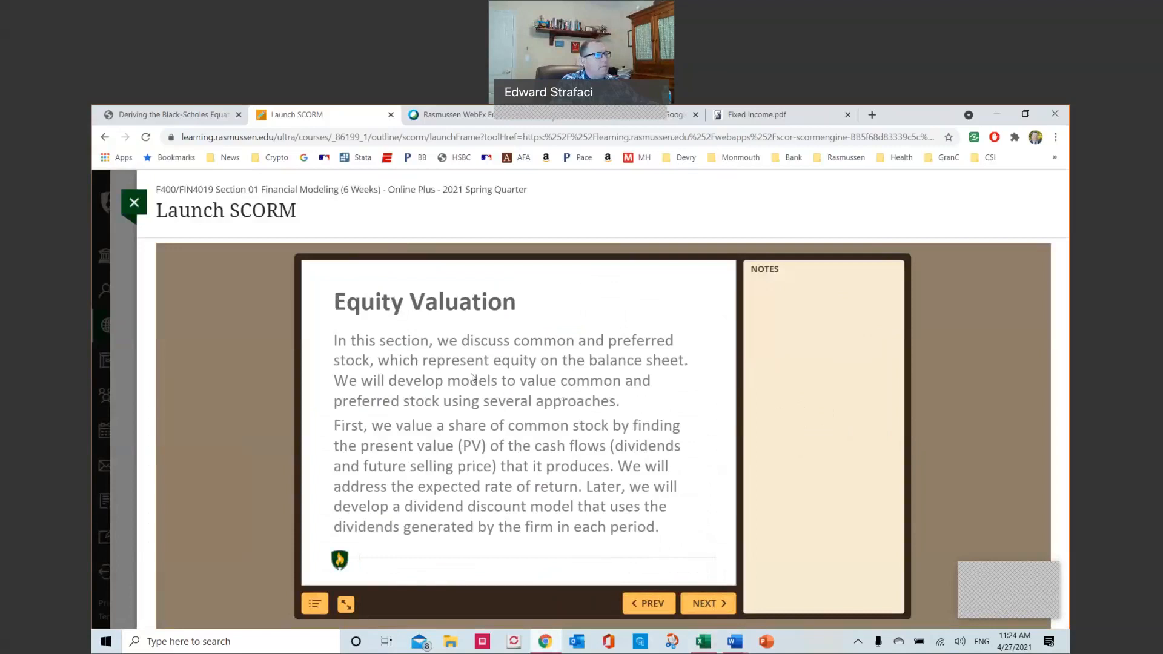
{"action": "left_click", "coordinate": [722, 607]}
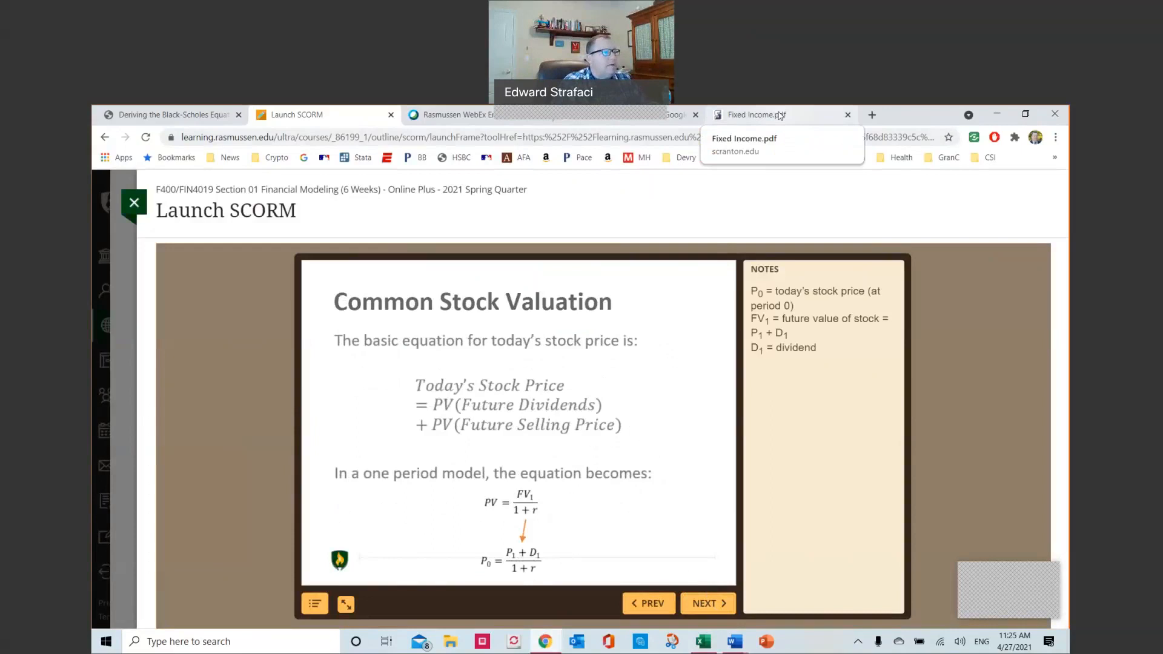
- Open YouTube from Google's apps in a new browser tab and go to the signed-in account's own channel page
{"action": "left_click", "coordinate": [872, 115]}
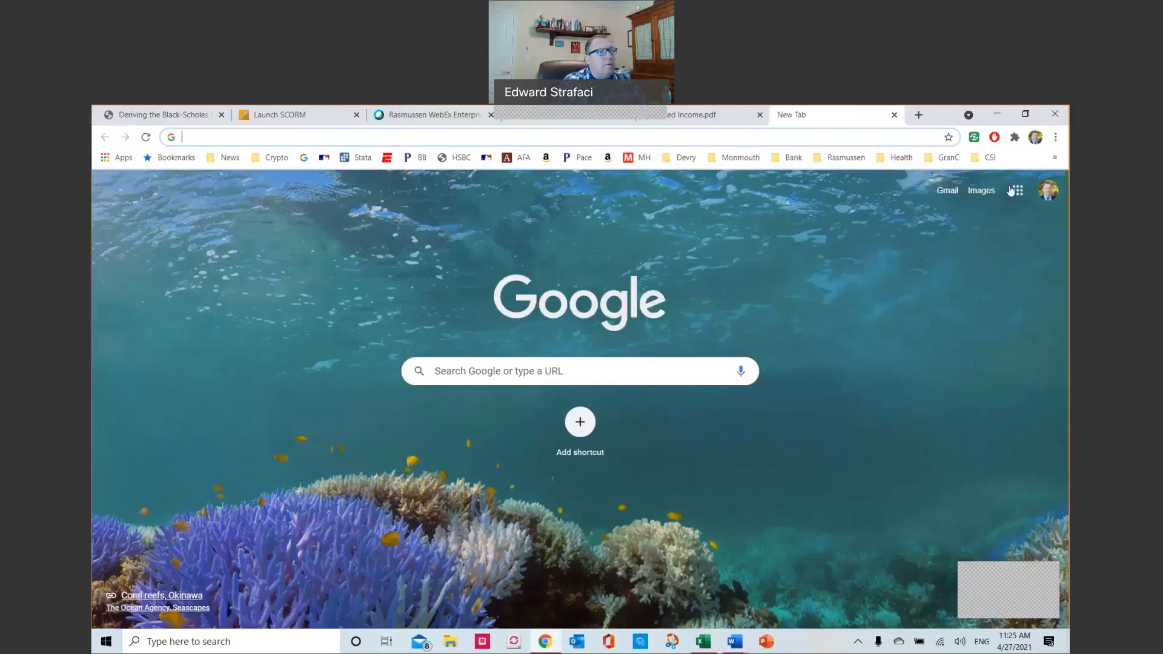
{"action": "left_click", "coordinate": [1018, 192]}
{"action": "left_click", "coordinate": [903, 305]}
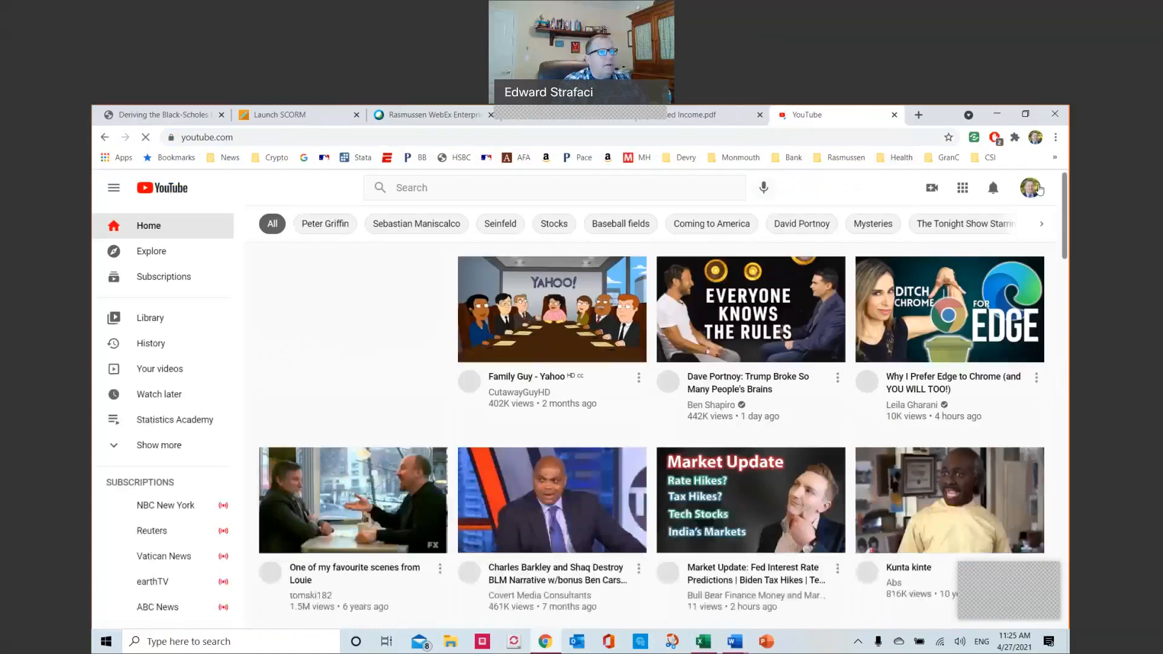
{"action": "left_click", "coordinate": [1031, 188]}
{"action": "left_click", "coordinate": [895, 260]}
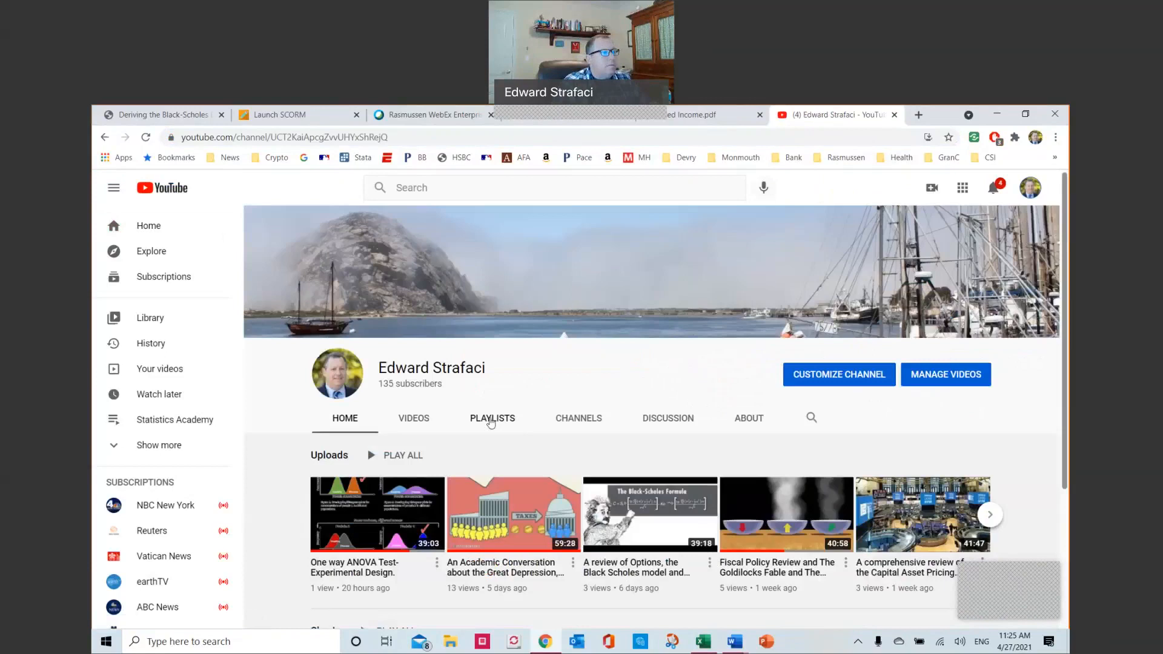
- Open the Finance Academy playlist from the channel's created playlists
{"action": "left_click", "coordinate": [492, 422]}
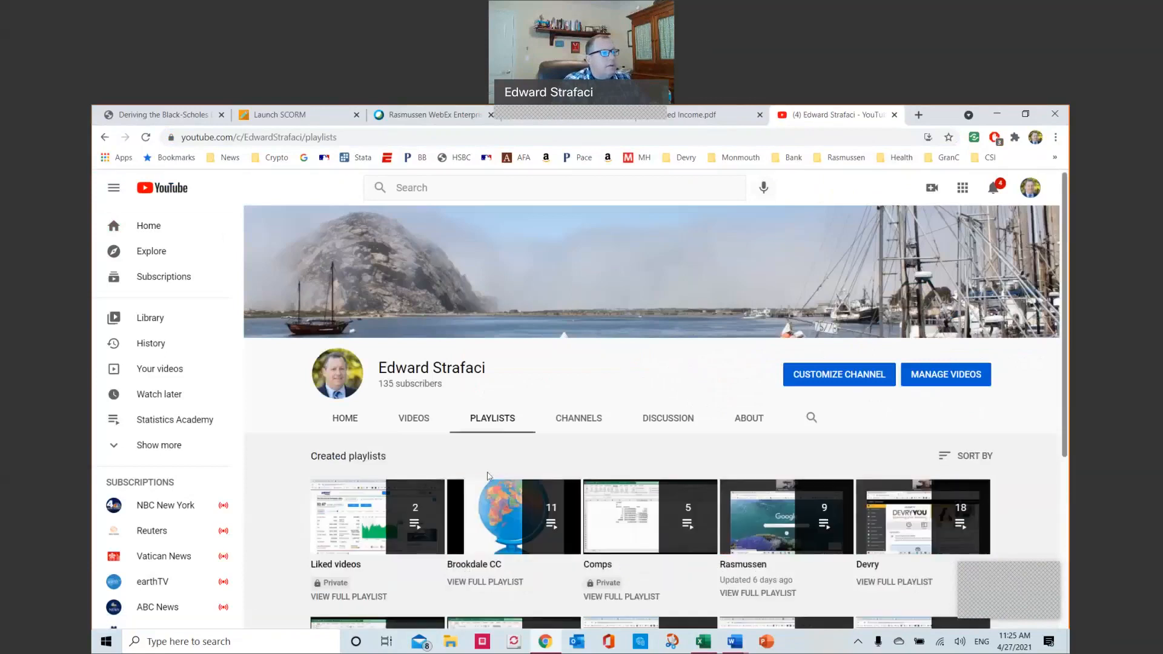
{"action": "scroll", "coordinate": [488, 476], "scroll_direction": "down", "scroll_amount": 5}
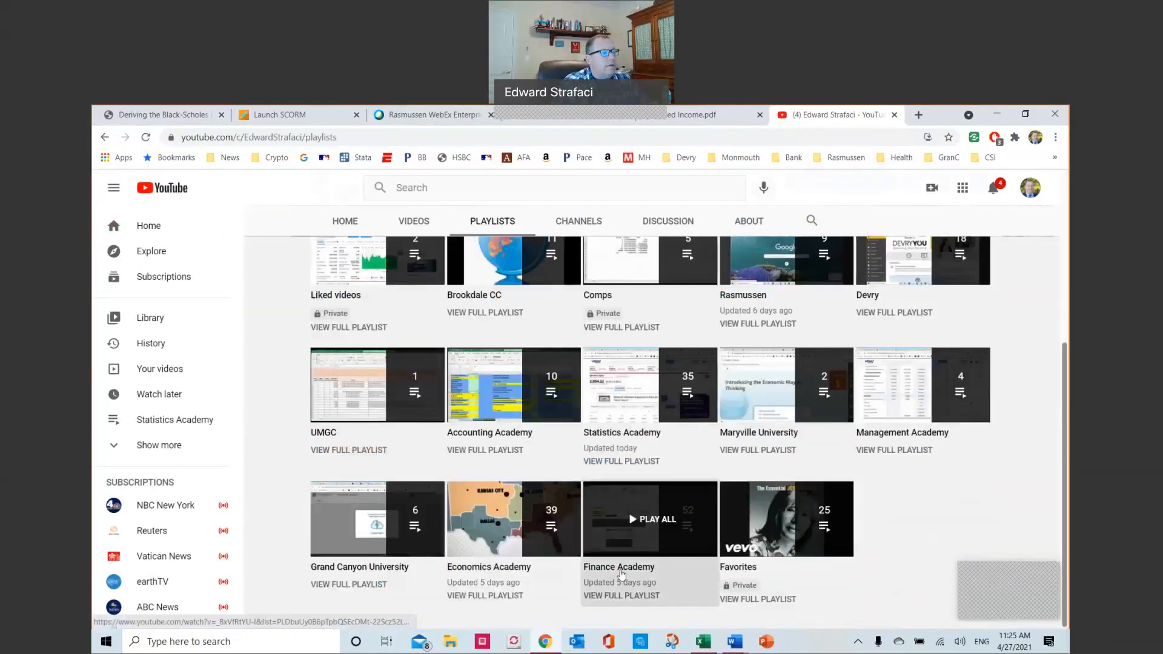
{"action": "left_click", "coordinate": [622, 574]}
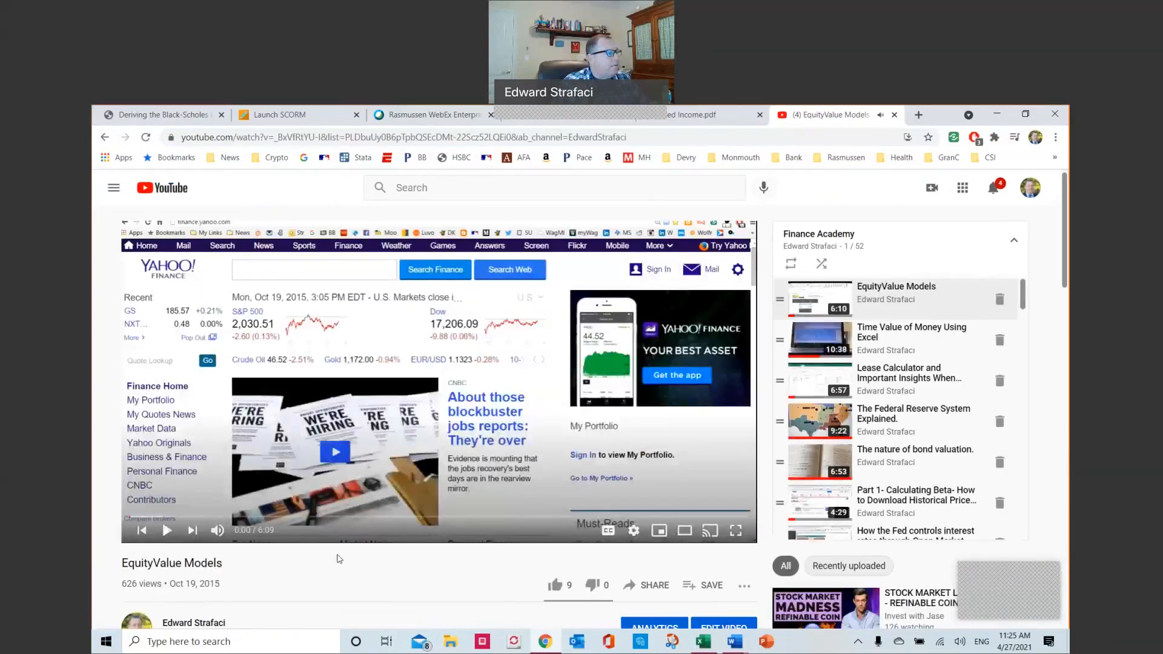
- Review the description and comments of the EquityValue Models video, then return to its player
{"action": "scroll", "coordinate": [321, 560], "scroll_direction": "down", "scroll_amount": 3}
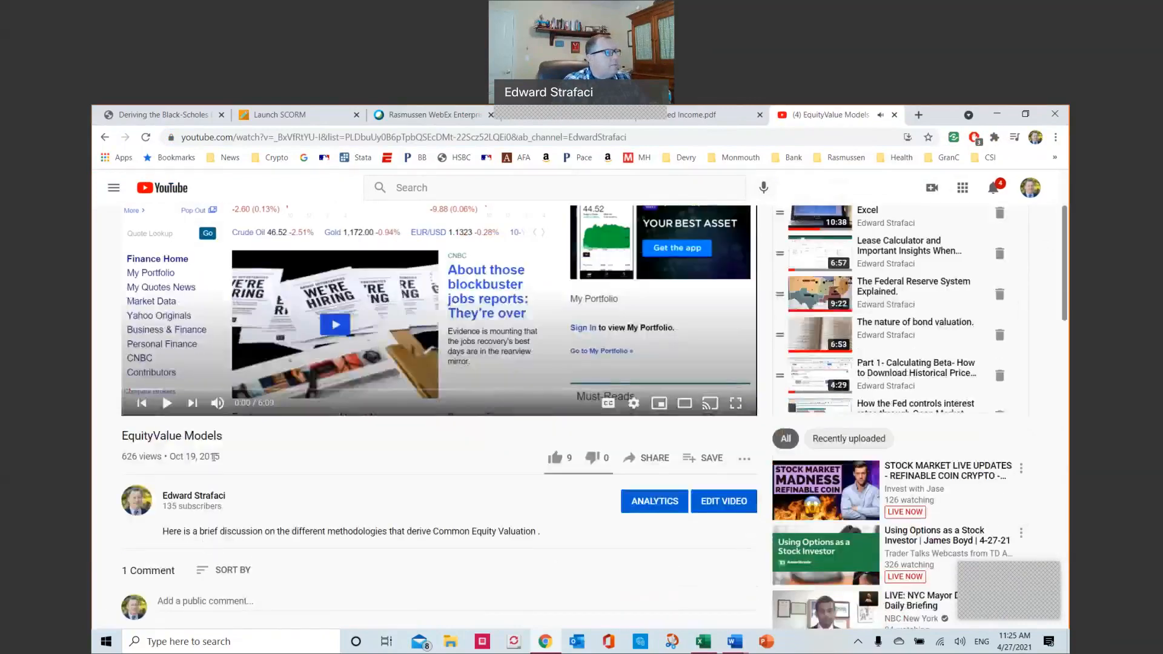
{"action": "scroll", "coordinate": [263, 500], "scroll_direction": "down", "scroll_amount": 1}
{"action": "scroll", "coordinate": [263, 500], "scroll_direction": "down", "scroll_amount": 3}
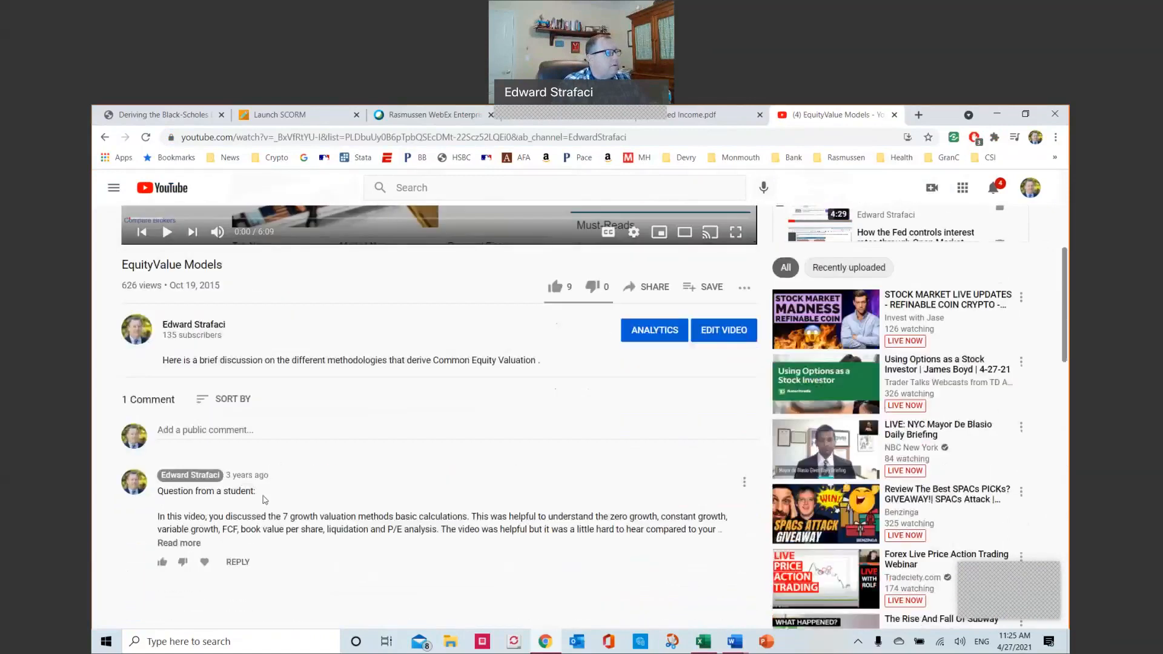
{"action": "scroll", "coordinate": [434, 384], "scroll_direction": "up", "scroll_amount": 6}
{"action": "scroll", "coordinate": [434, 385], "scroll_direction": "up", "scroll_amount": 1}
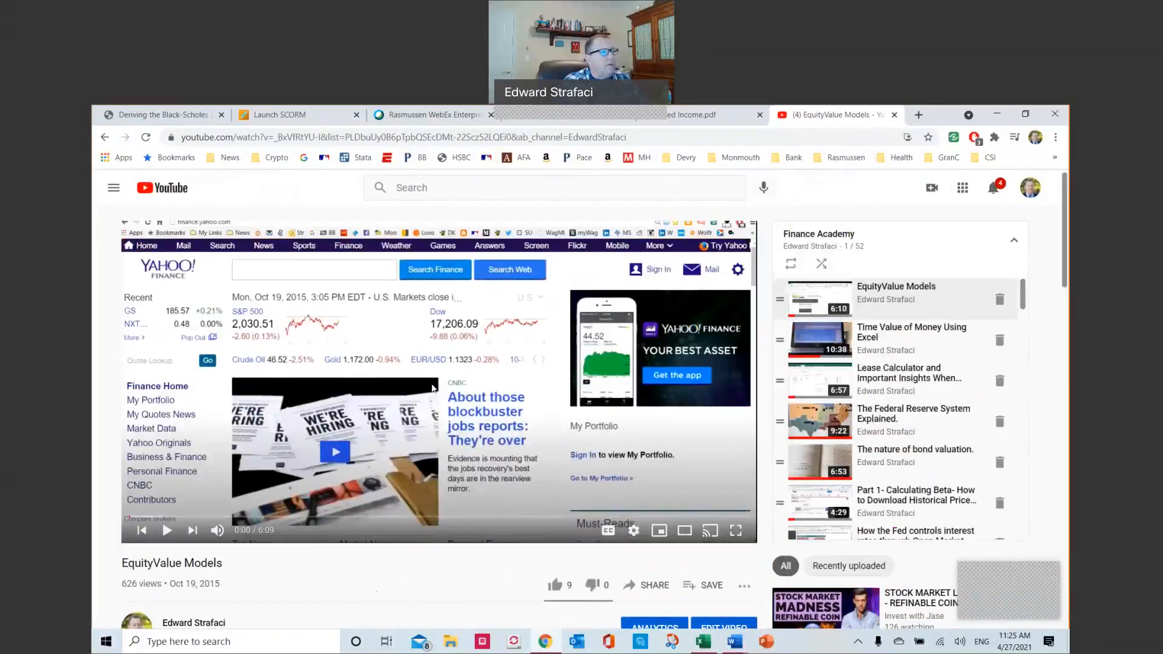
- Open the Time Value of Money Using Excel video, pause it, and browse the other videos in the Finance Academy playlist
{"action": "left_click", "coordinate": [867, 345]}
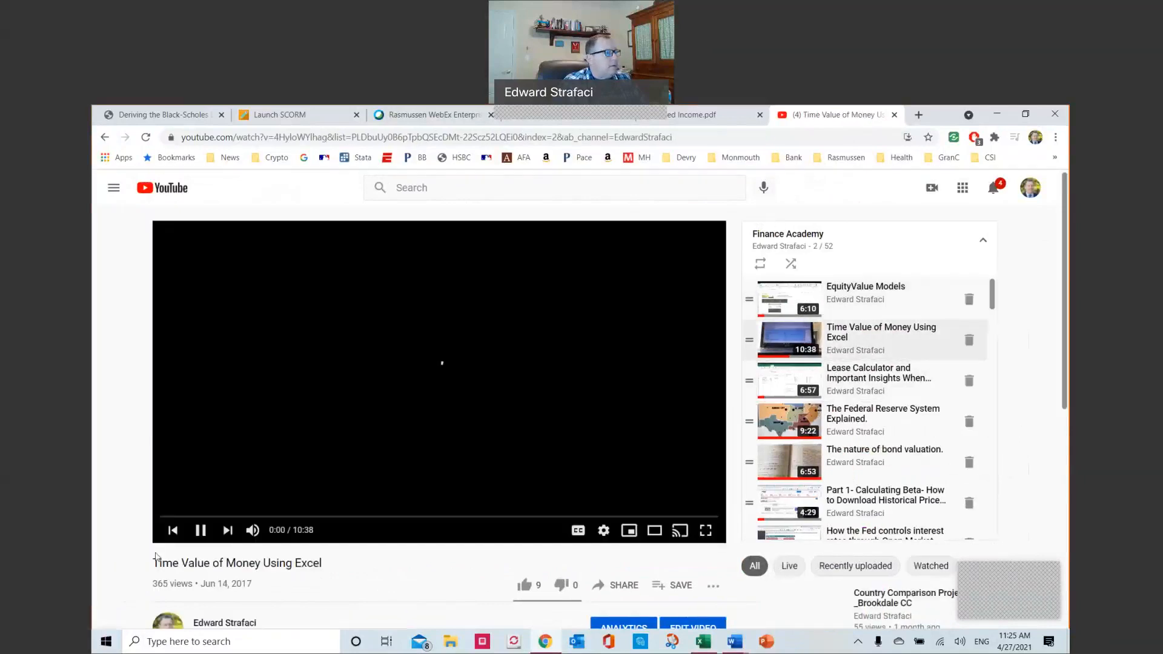
{"action": "left_click", "coordinate": [200, 529]}
{"action": "scroll", "coordinate": [800, 398], "scroll_direction": "down", "scroll_amount": 8}
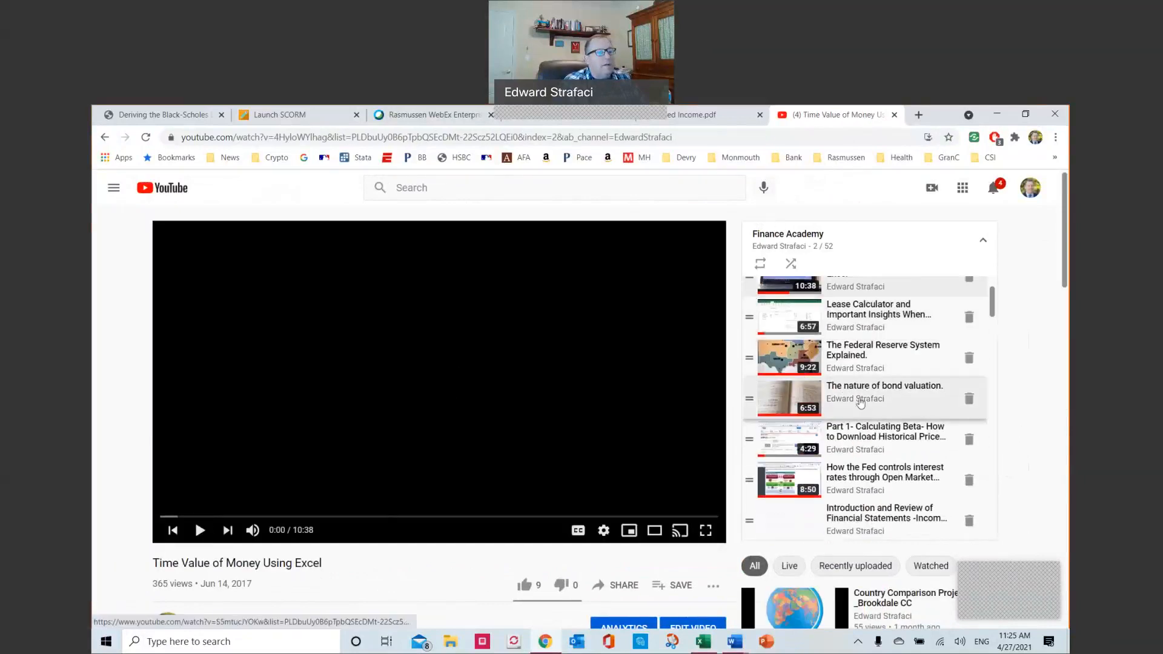
{"action": "scroll", "coordinate": [848, 418], "scroll_direction": "up", "scroll_amount": 2}
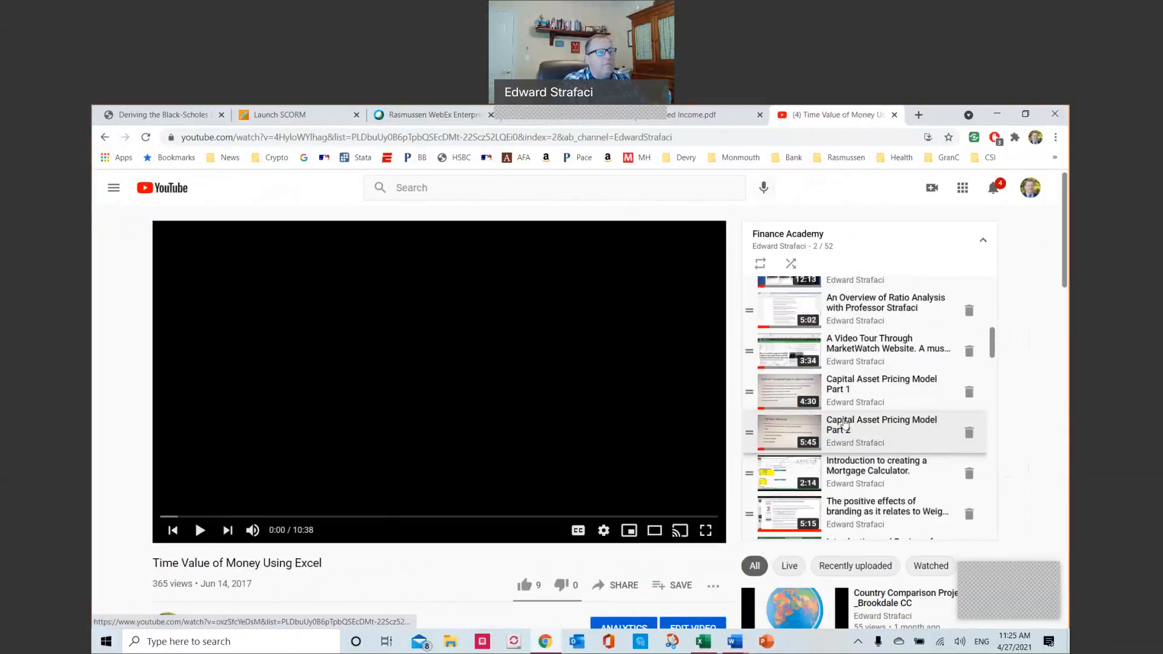
{"action": "scroll", "coordinate": [842, 400], "scroll_direction": "down", "scroll_amount": 4}
{"action": "scroll", "coordinate": [837, 394], "scroll_direction": "down", "scroll_amount": 4}
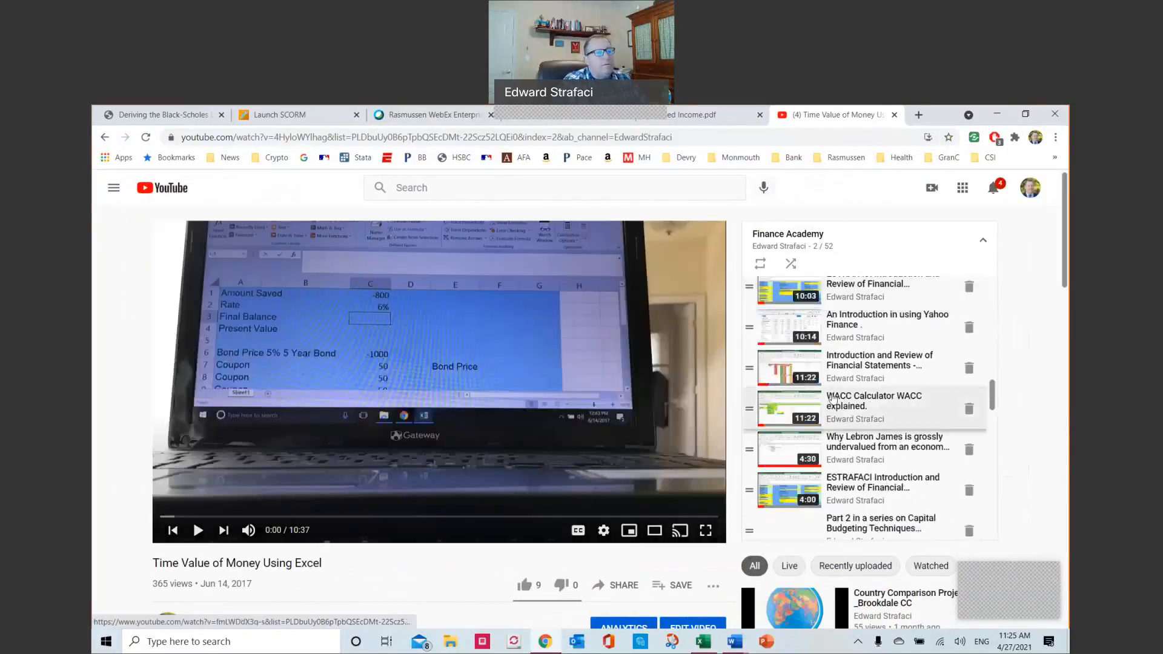
{"action": "scroll", "coordinate": [817, 347], "scroll_direction": "up", "scroll_amount": 1}
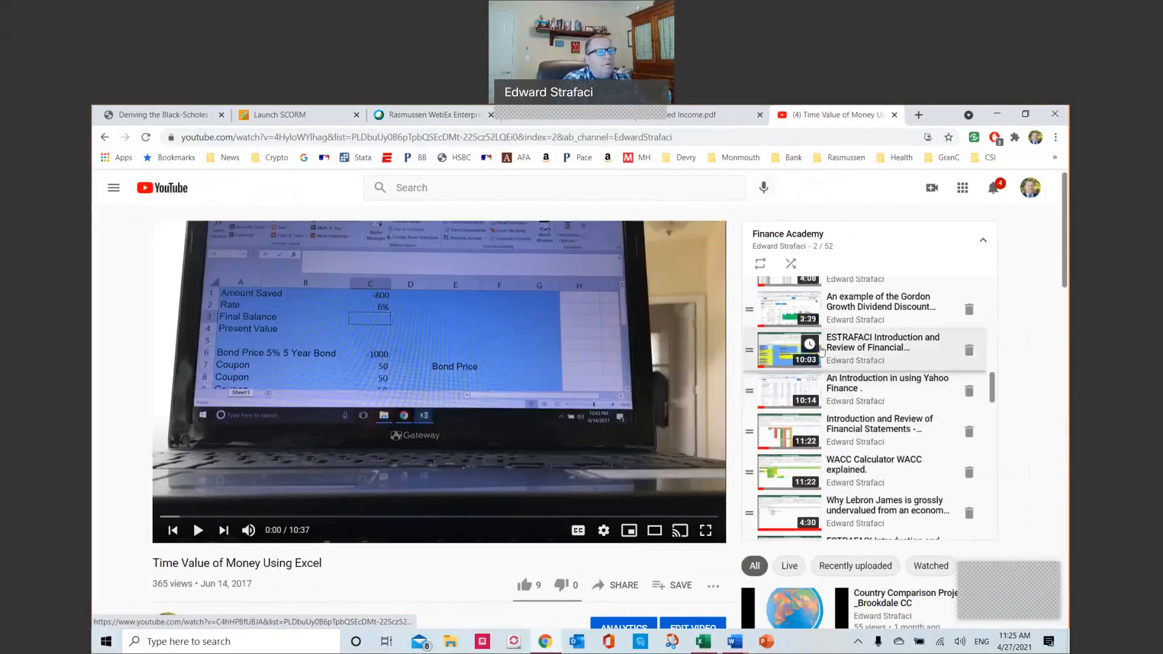
{"action": "scroll", "coordinate": [817, 400], "scroll_direction": "down", "scroll_amount": 2}
{"action": "scroll", "coordinate": [816, 406], "scroll_direction": "down", "scroll_amount": 3}
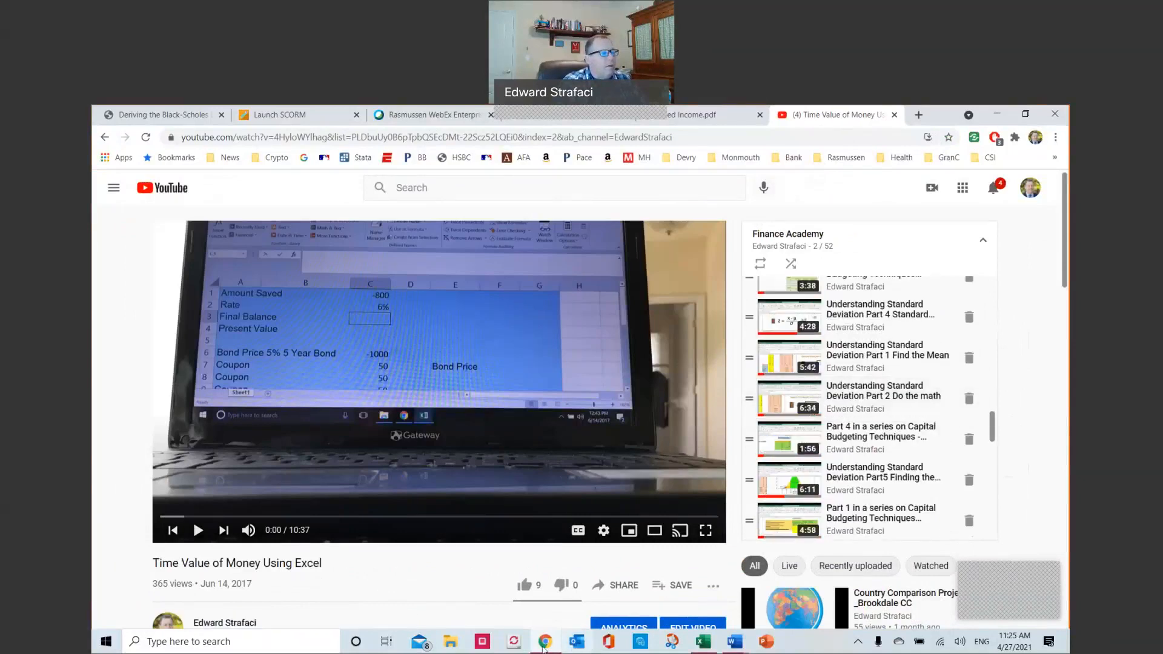
- Return to the Launch SCORM lesson and advance from Common Stock Valuation to the stock's intrinsic value example
{"action": "left_click", "coordinate": [541, 648]}
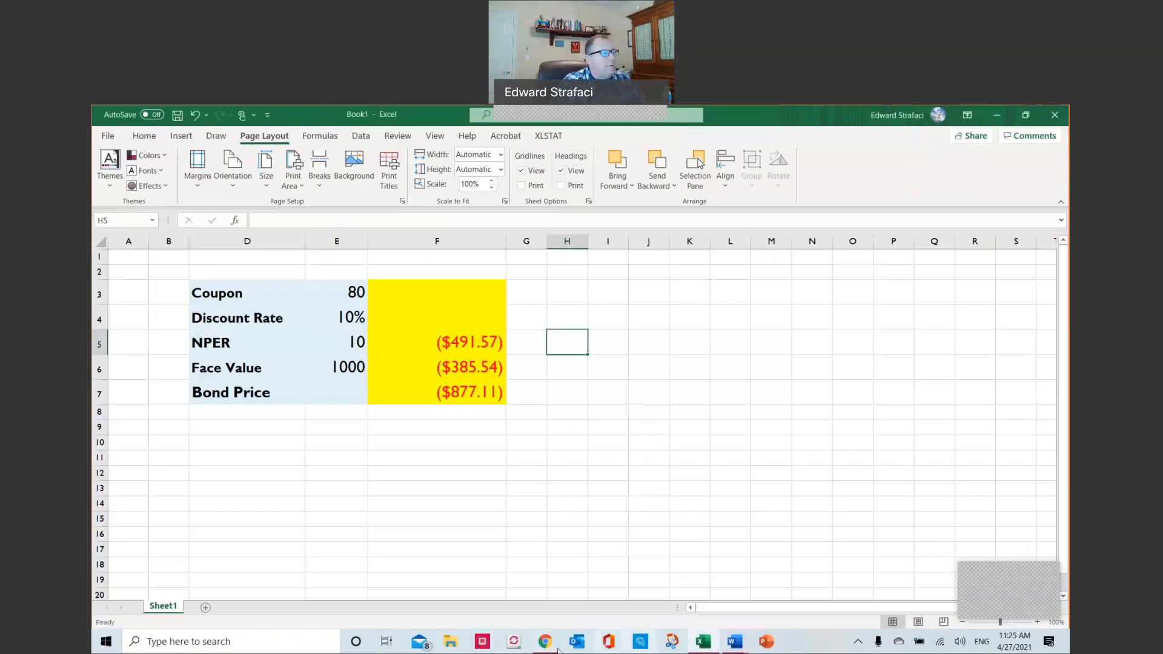
{"action": "left_click", "coordinate": [554, 650]}
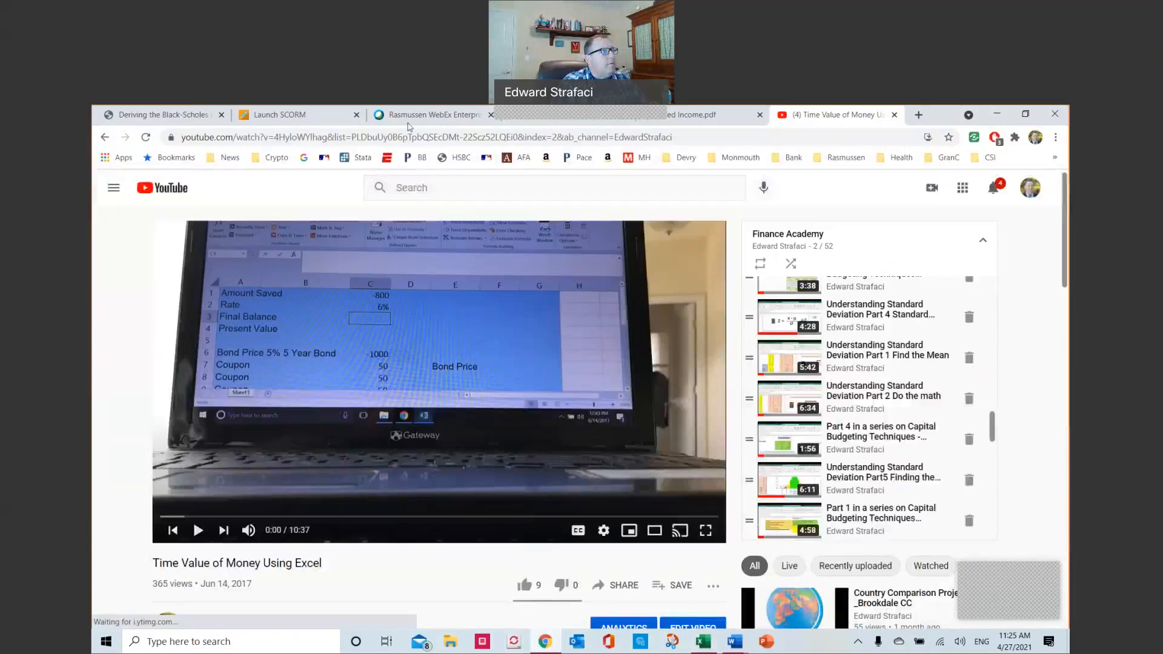
{"action": "left_click", "coordinate": [409, 119]}
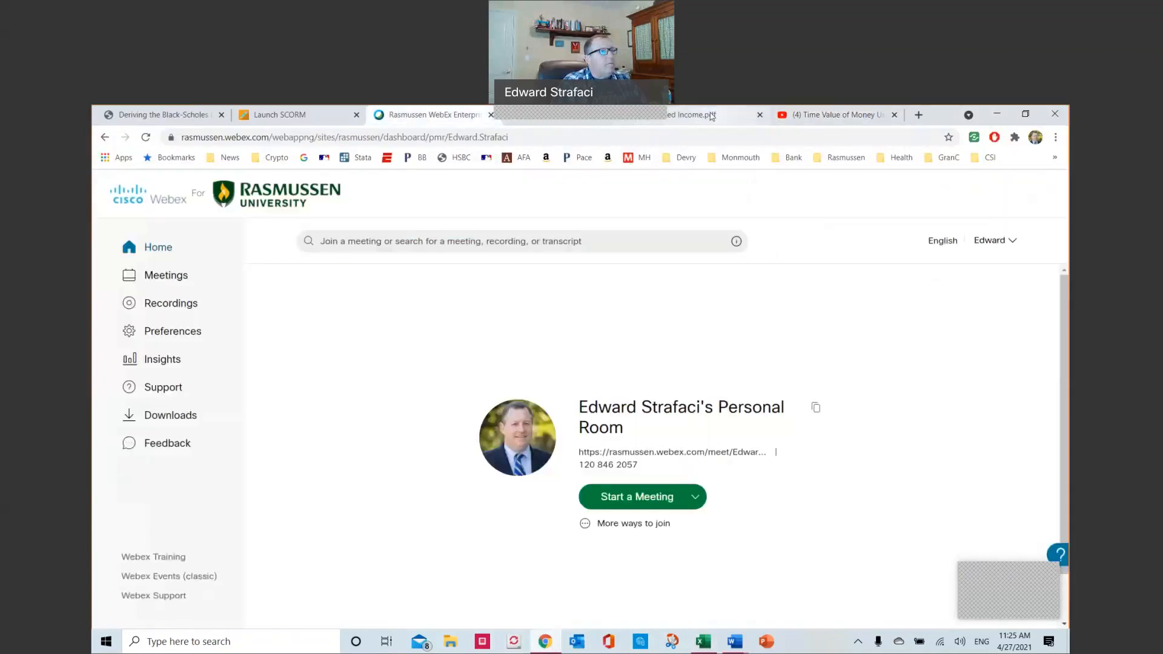
{"action": "left_click", "coordinate": [708, 115]}
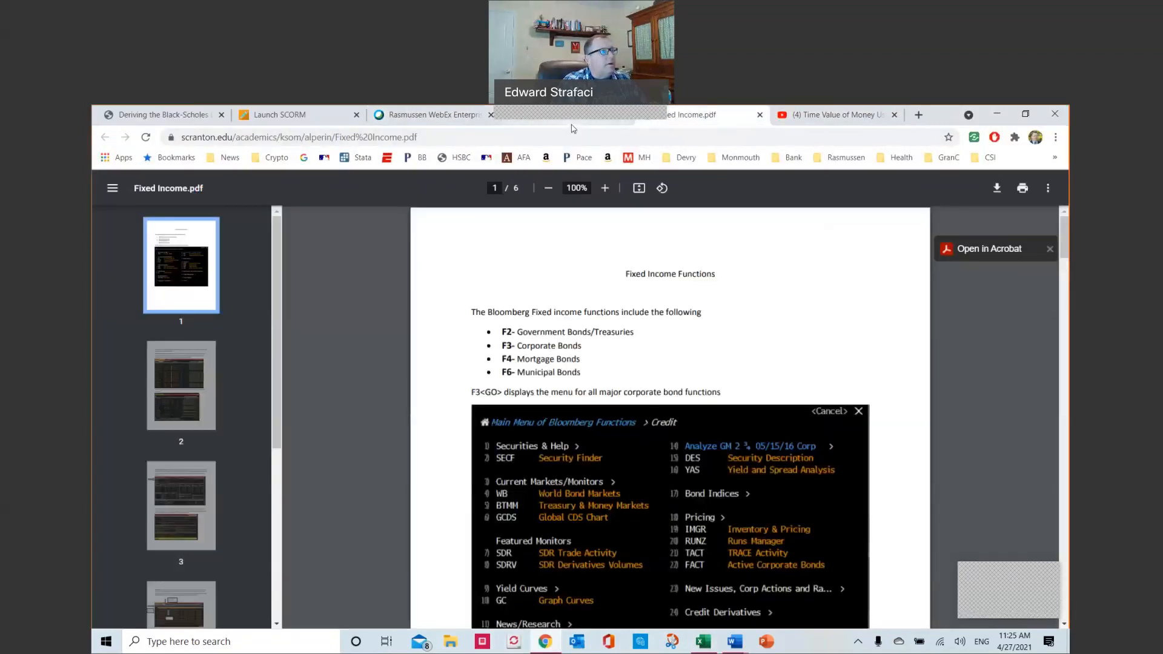
{"action": "left_click", "coordinate": [571, 118]}
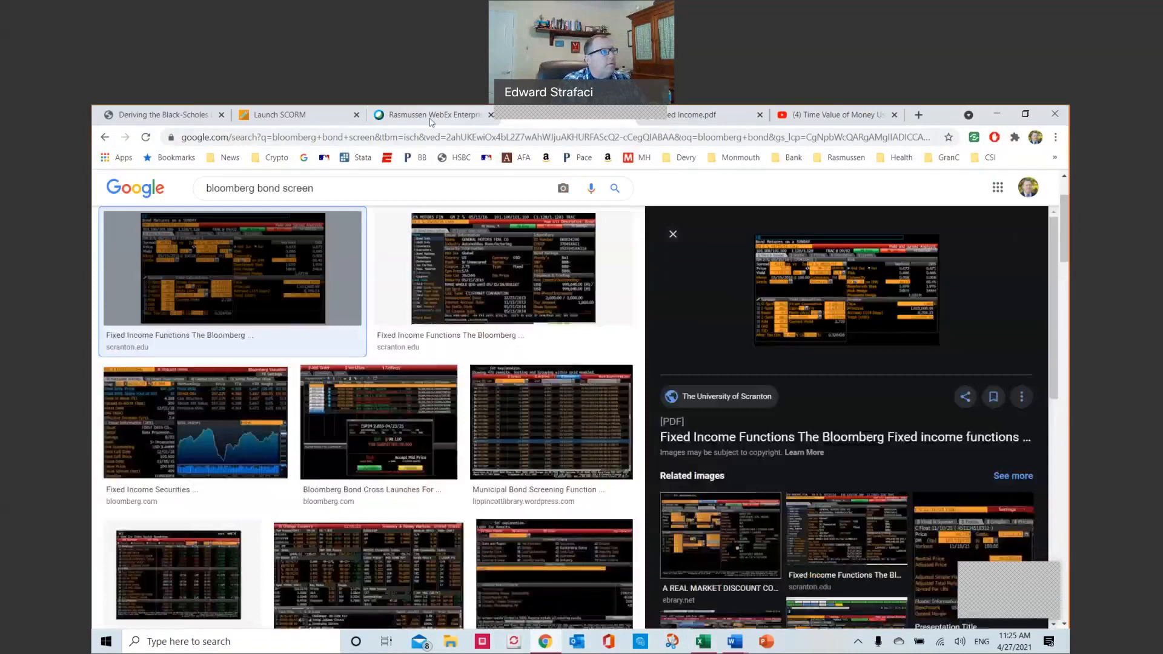
{"action": "left_click", "coordinate": [285, 116]}
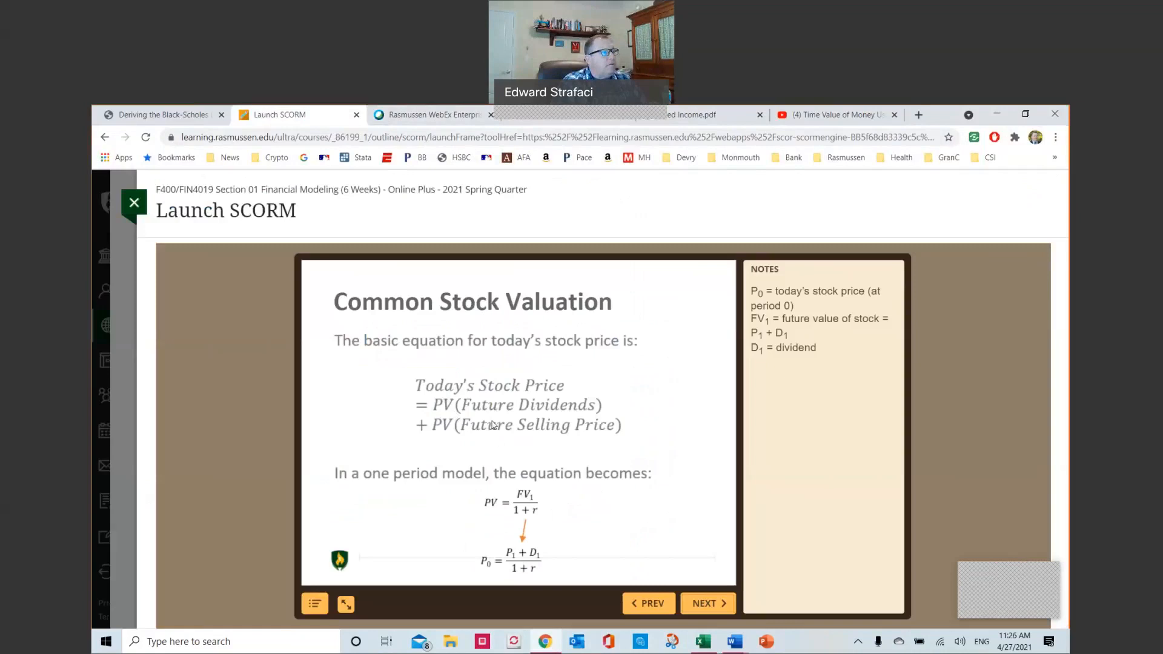
{"action": "left_click", "coordinate": [701, 605]}
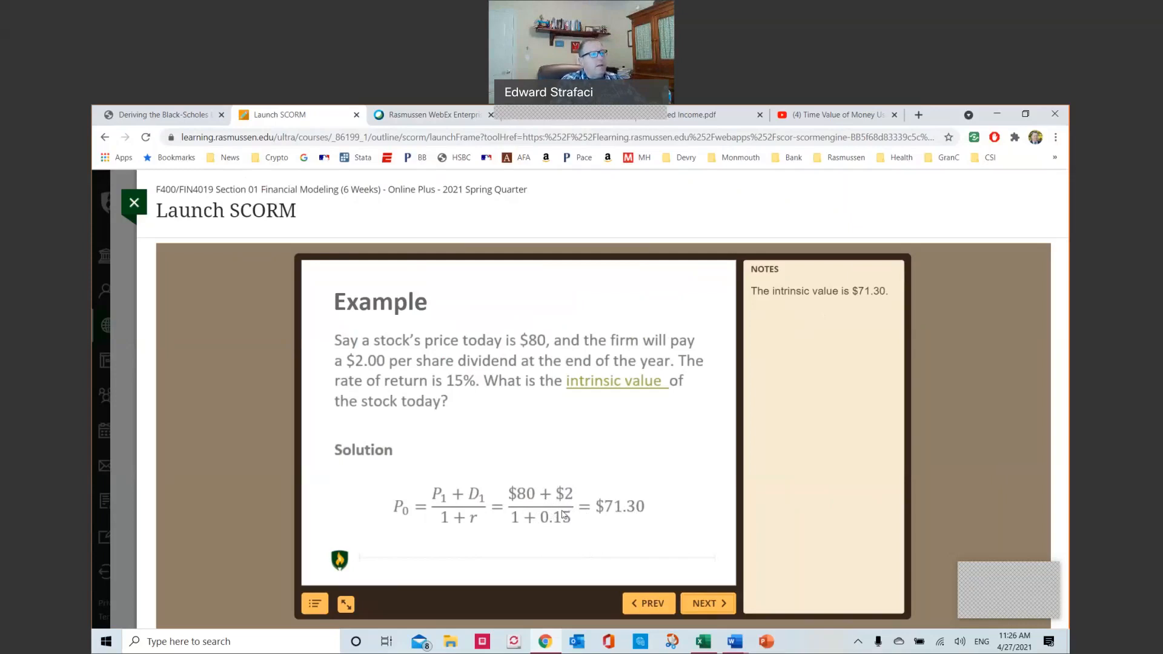
- Switch to the Excel workbook and enter the example's stock price of 80 in cell I3
{"action": "left_click", "coordinate": [703, 642]}
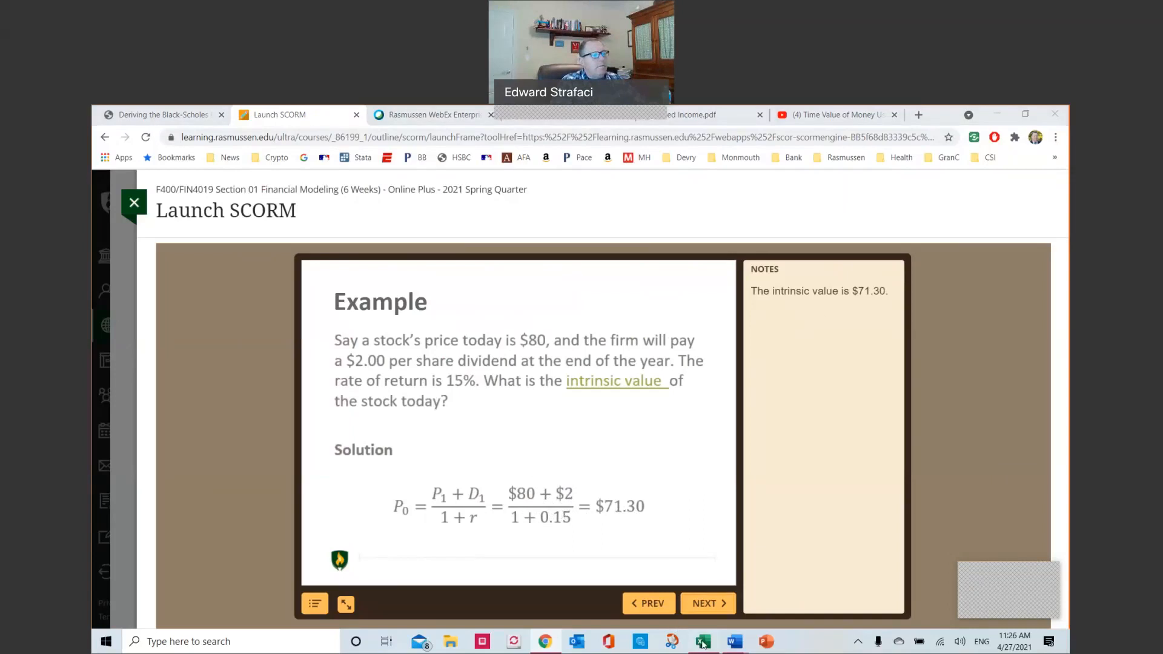
{"action": "left_click", "coordinate": [607, 298]}
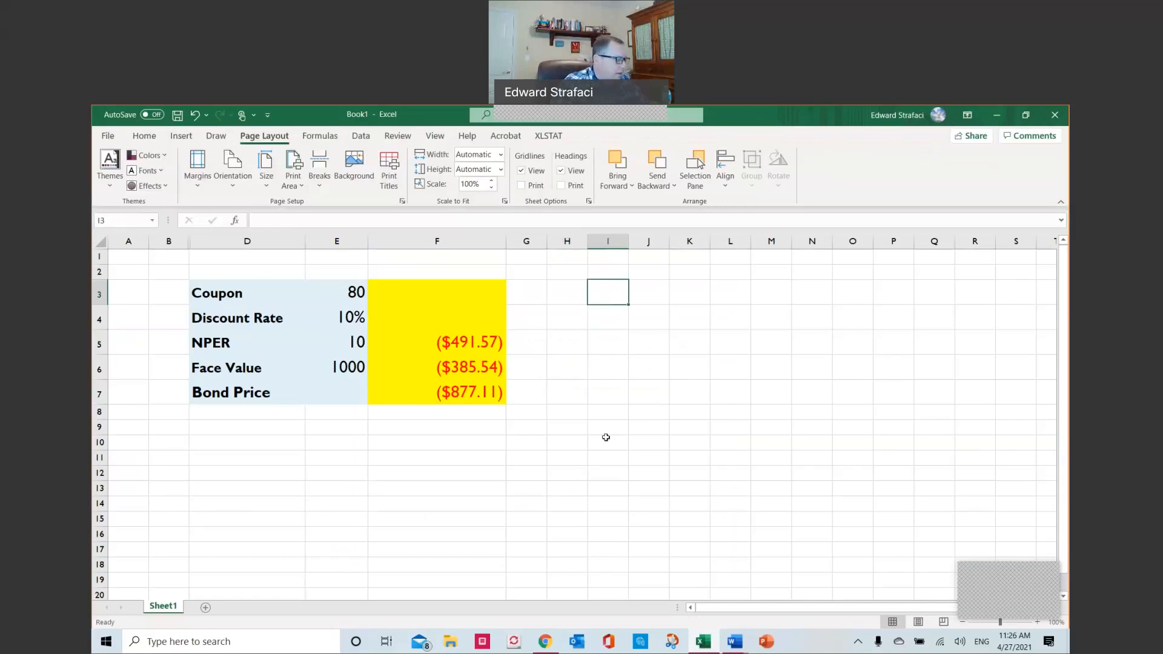
{"action": "type", "text": "="}
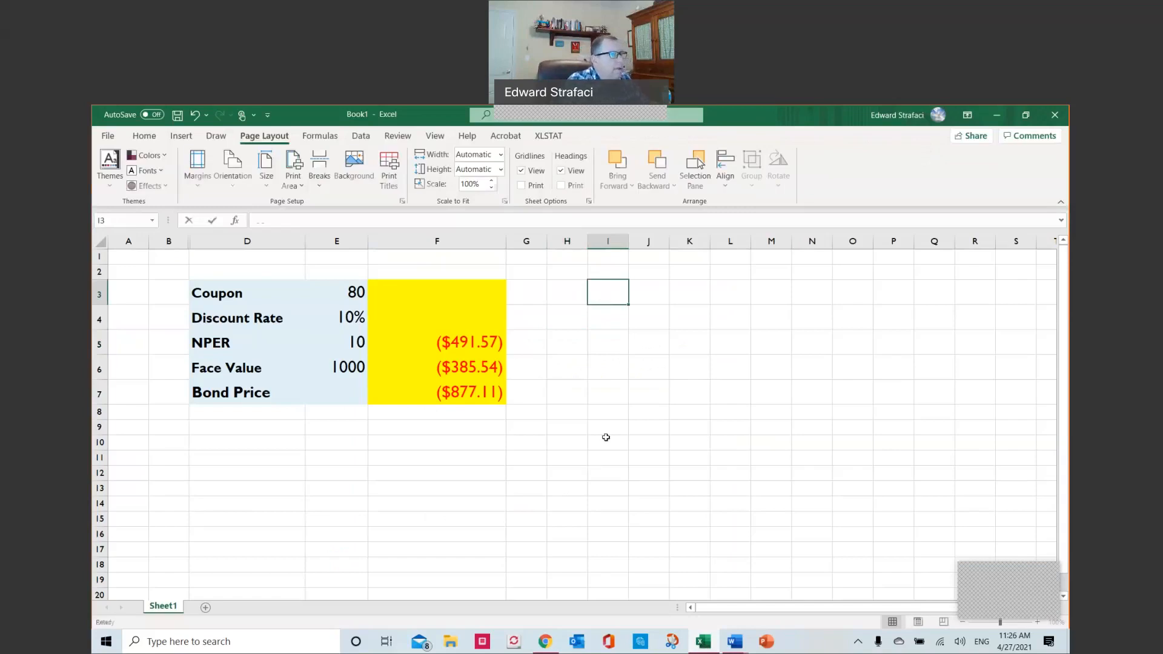
{"action": "type", "text": "80"}
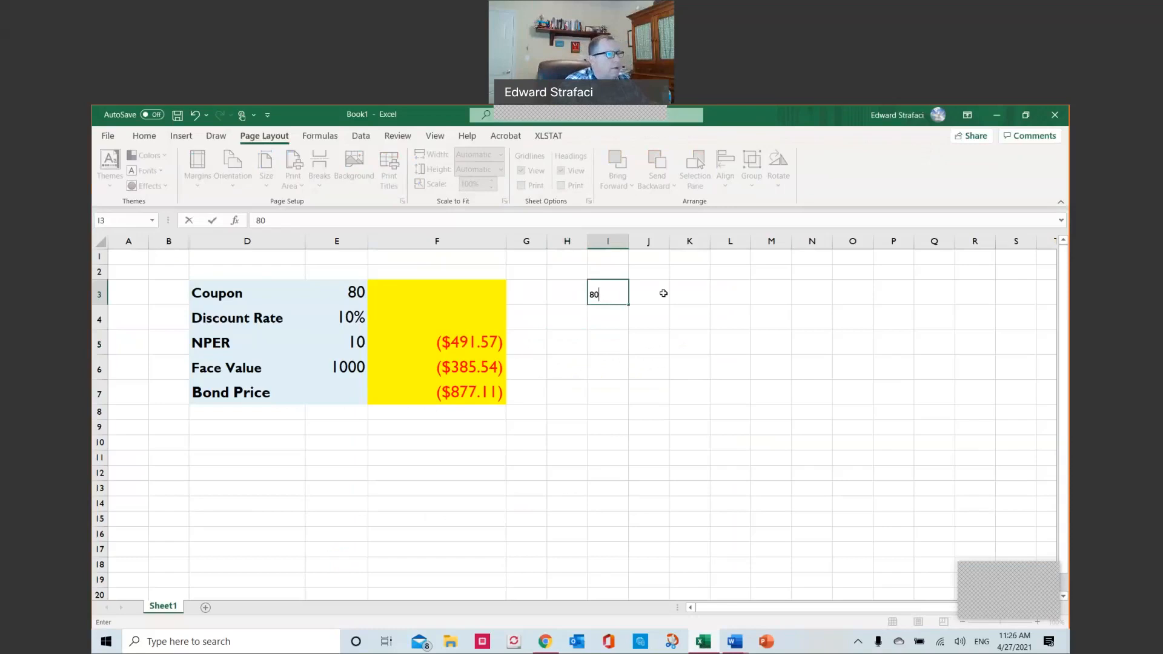
{"action": "left_click", "coordinate": [606, 315]}
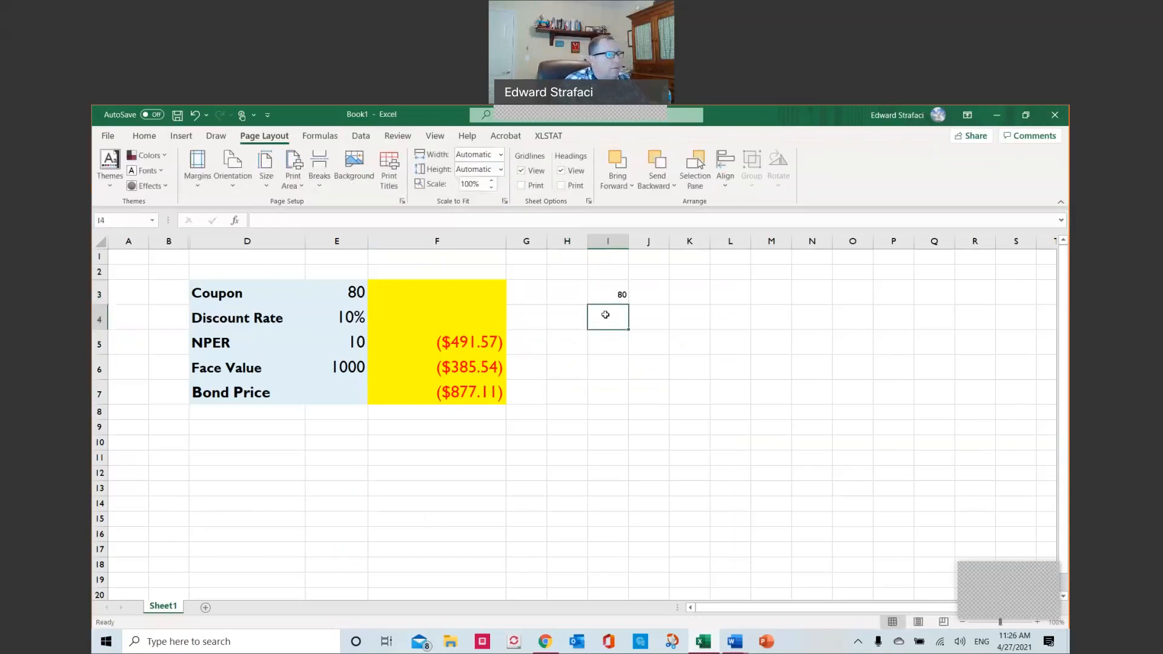
- Check the lesson example and enter the dividend of 2 in cell I4 and the 15% rate of return in I5
{"action": "left_click", "coordinate": [545, 644]}
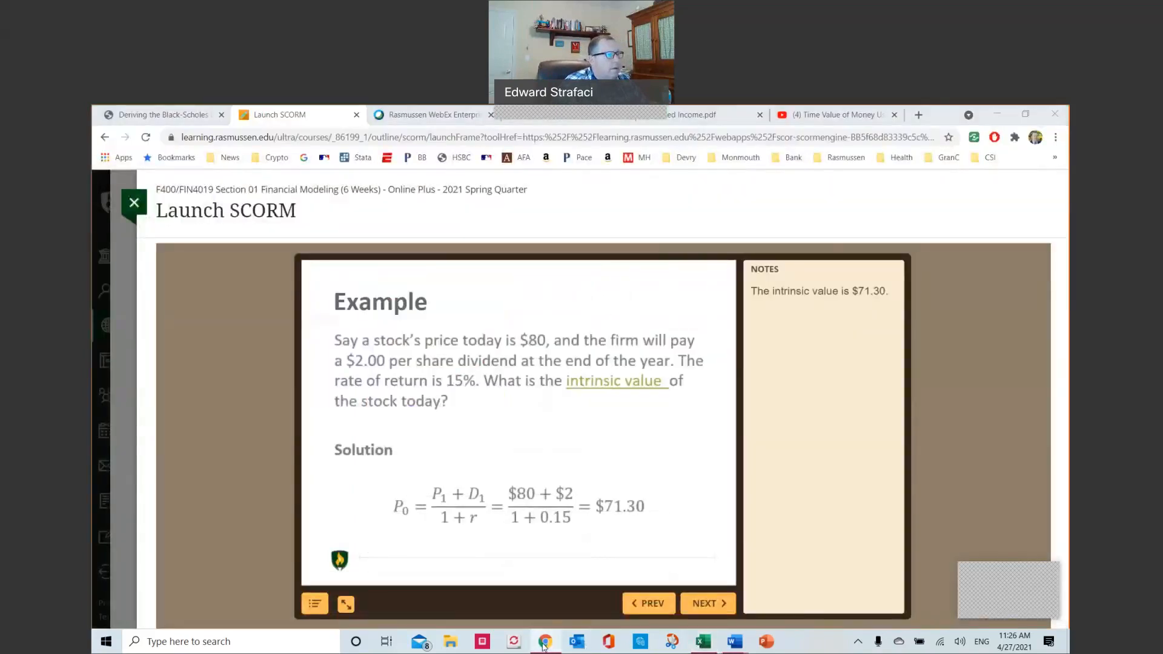
{"action": "left_click", "coordinate": [545, 645]}
{"action": "type", "text": "2"}
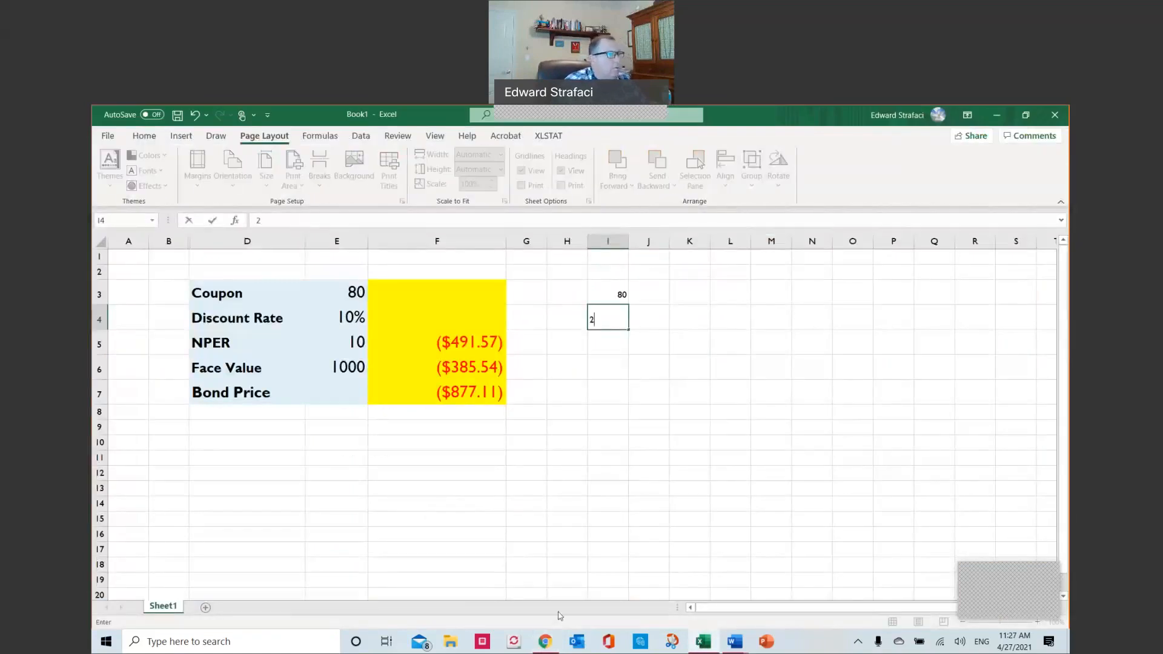
{"action": "left_click", "coordinate": [589, 344]}
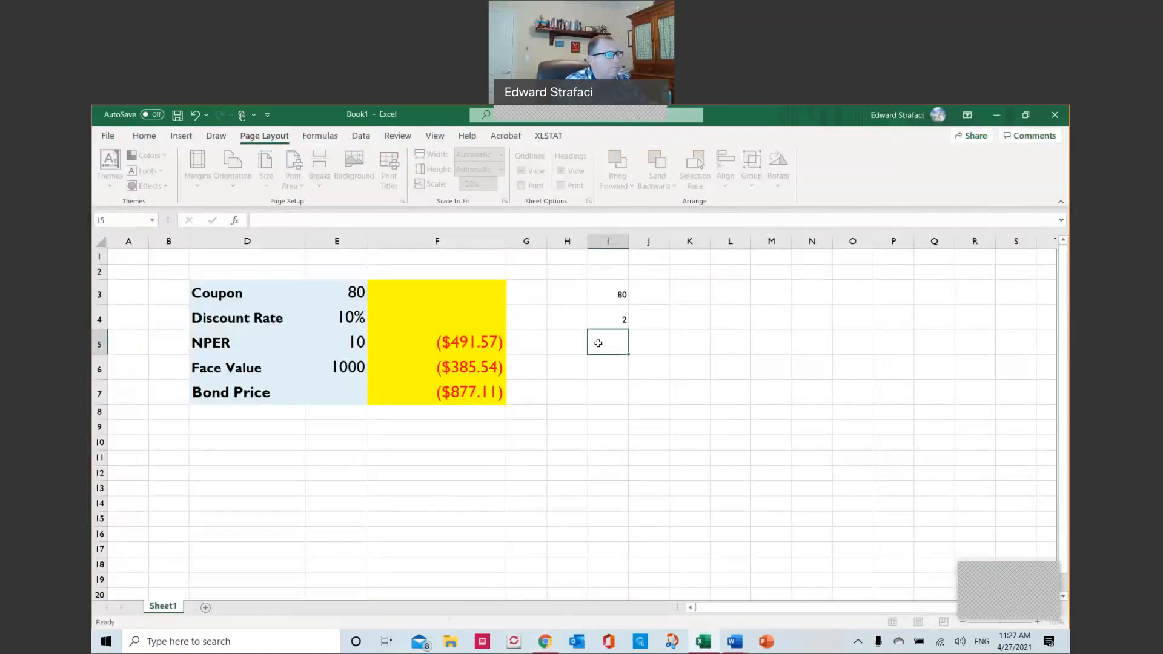
{"action": "left_click", "coordinate": [545, 644]}
{"action": "left_click", "coordinate": [544, 643]}
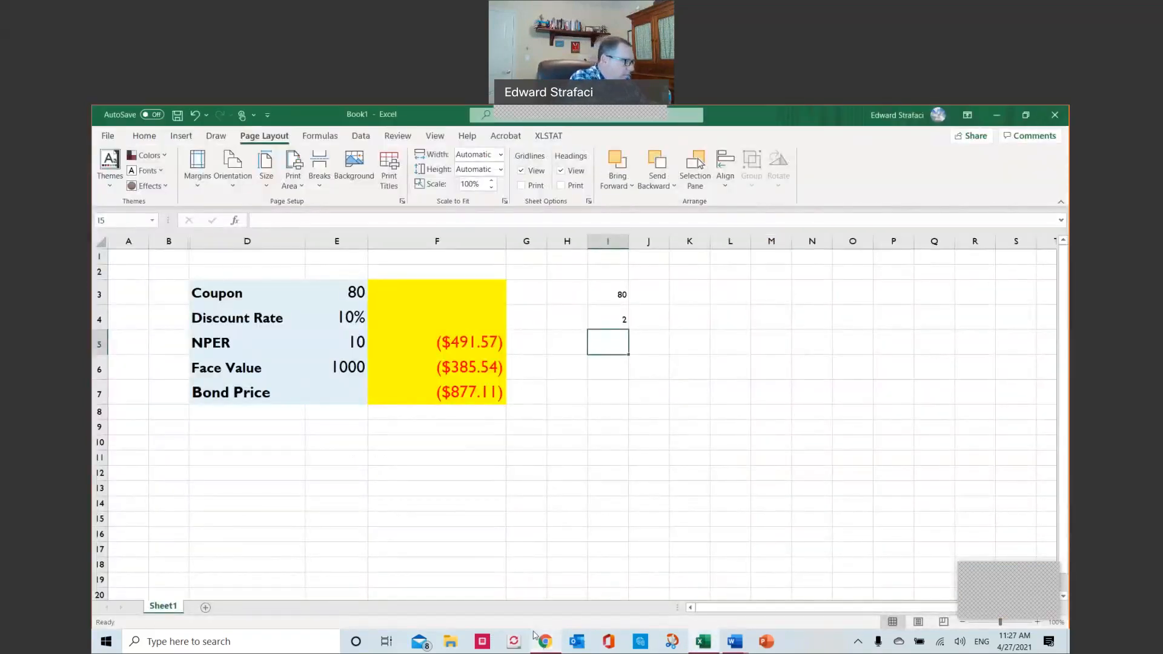
{"action": "type", "text": "15%"}
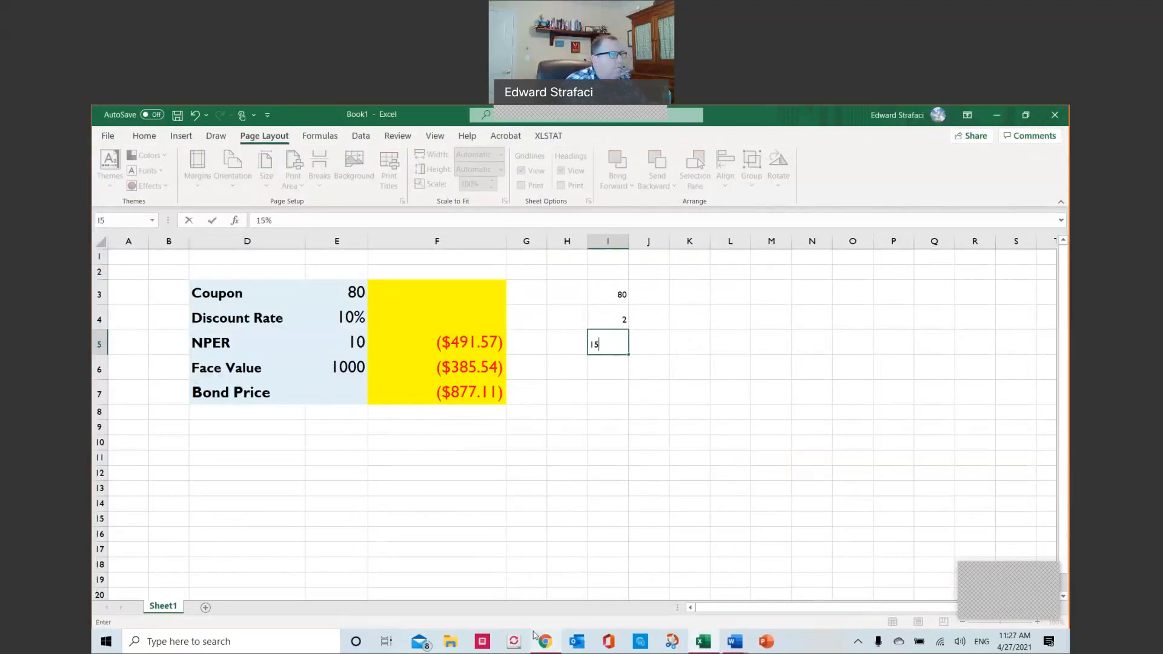
{"action": "left_click", "coordinate": [662, 408]}
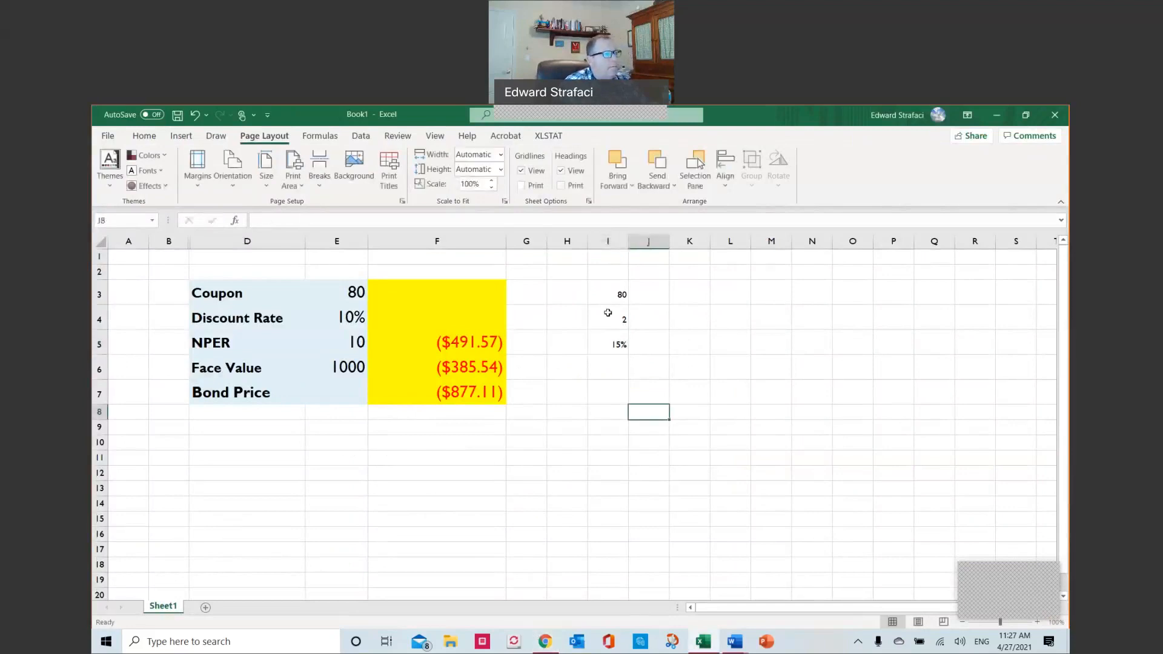
- Set the font size of the stock inputs in I3:I5 to 20
{"action": "left_click_drag", "start_coordinate": [602, 292], "coordinate": [596, 346]}
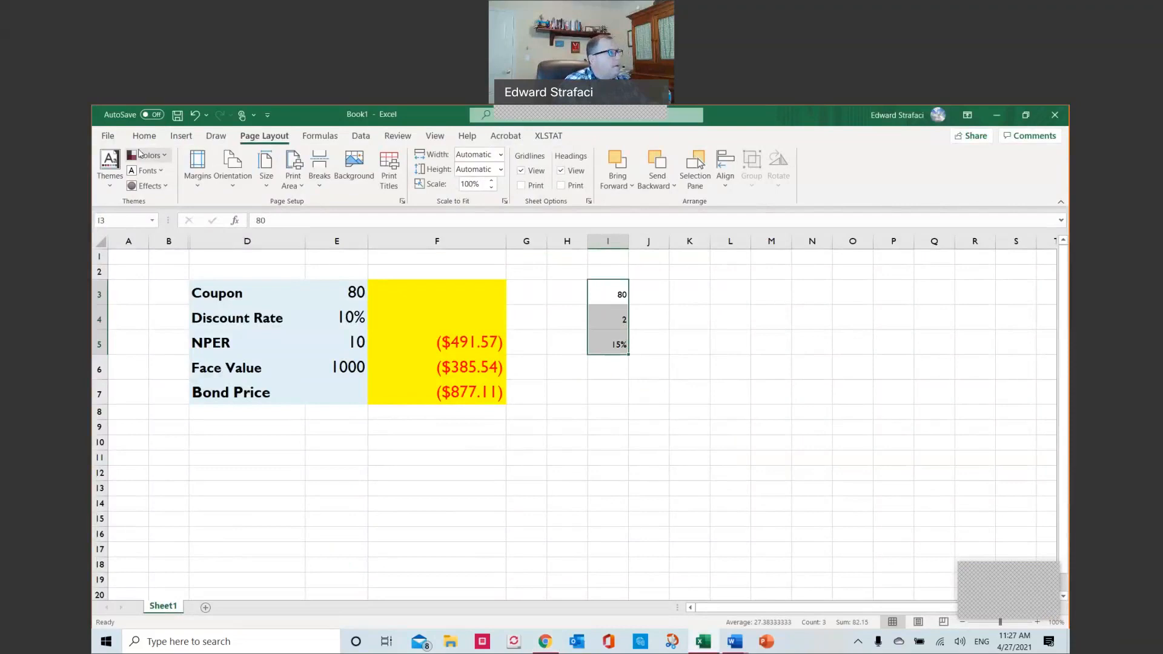
{"action": "left_click", "coordinate": [144, 136]}
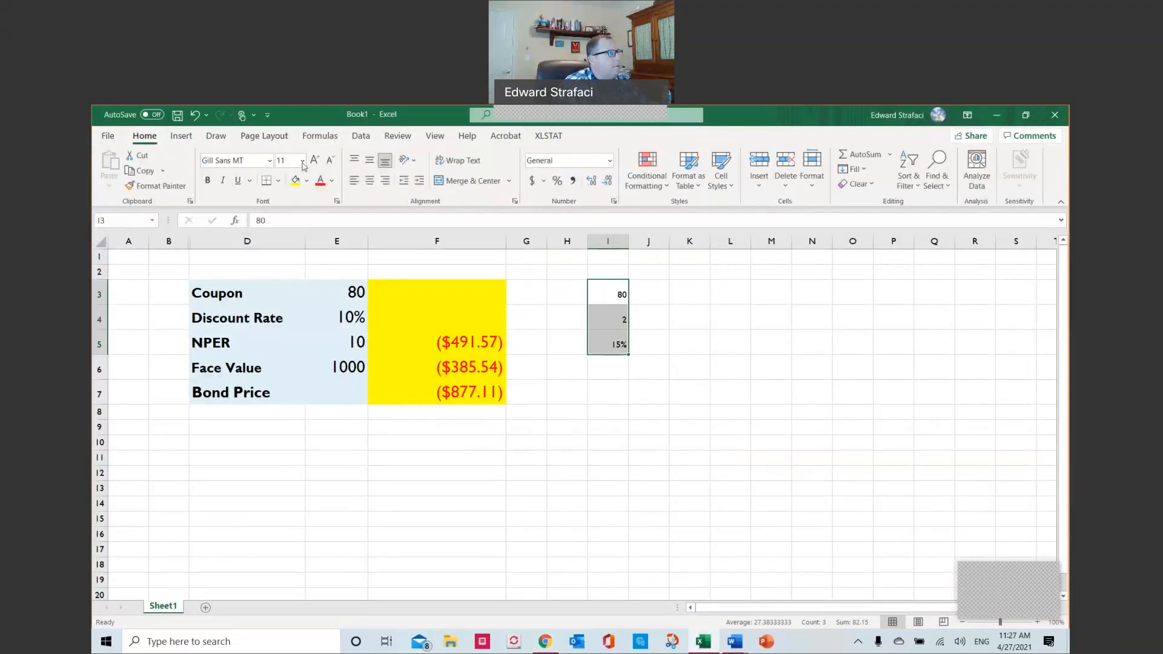
{"action": "left_click", "coordinate": [301, 160]}
{"action": "left_click", "coordinate": [287, 296]}
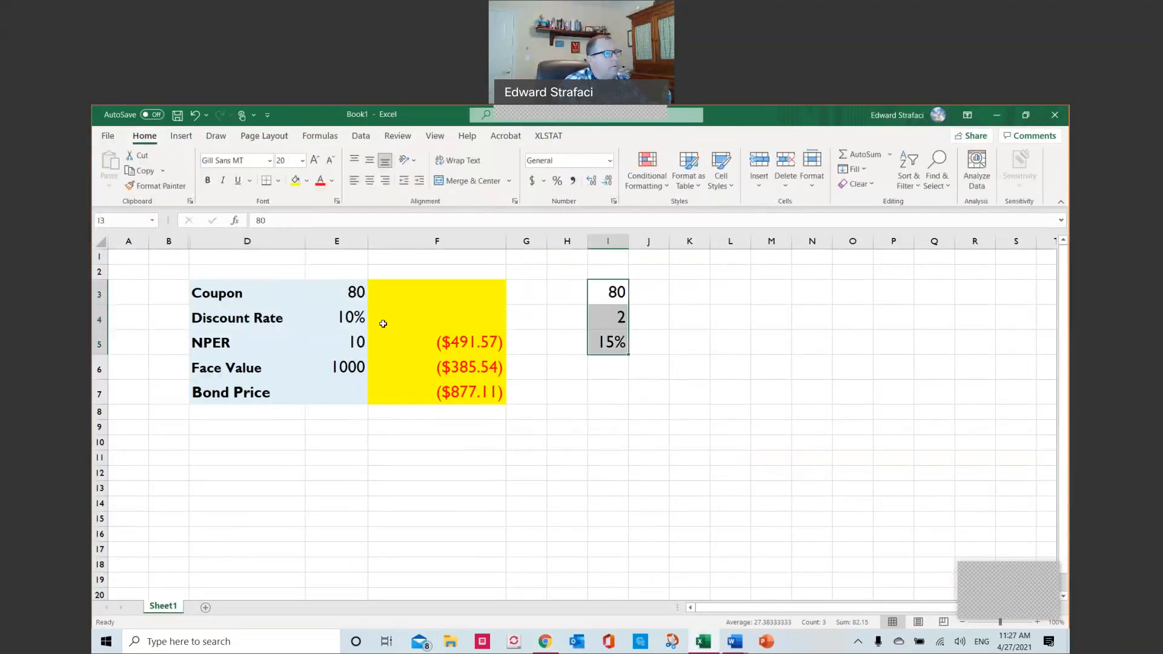
- Enter the intrinsic value formula =(I3+I4)/1+I5 in cell K3
{"action": "left_click", "coordinate": [688, 292]}
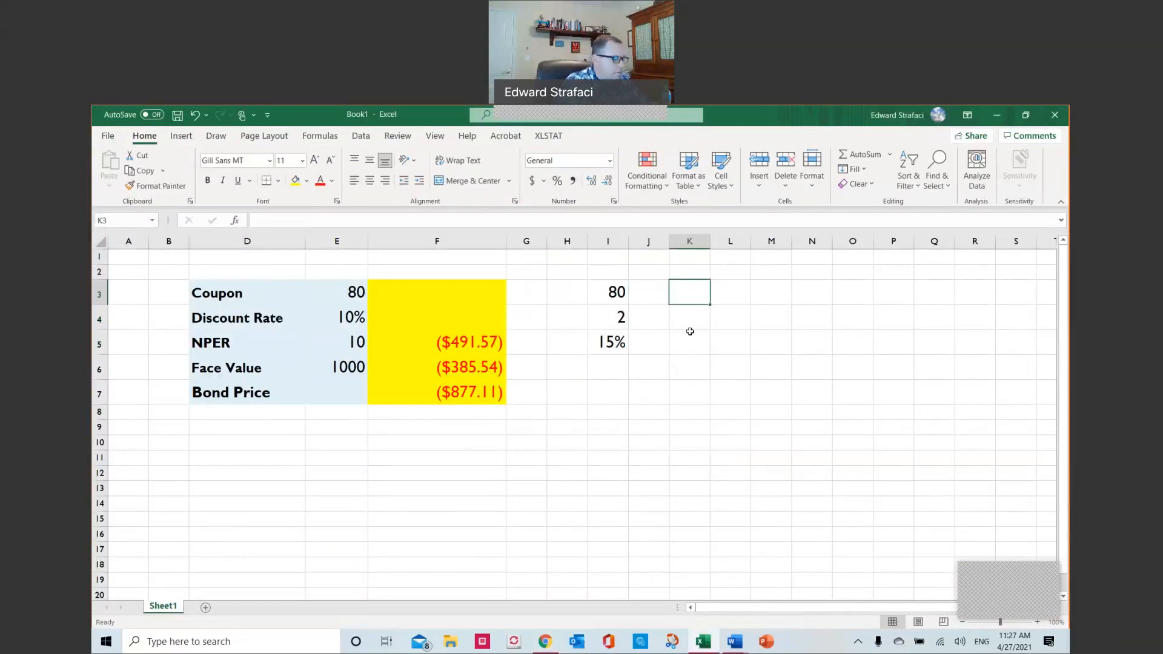
{"action": "type", "text": "="}
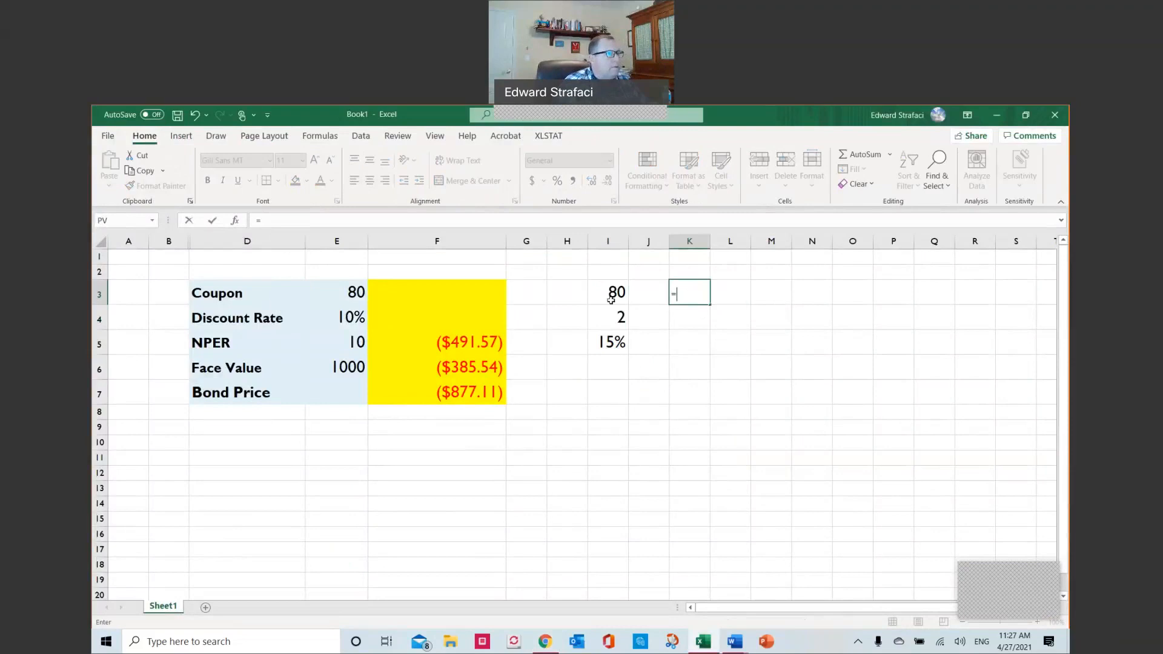
{"action": "key", "text": "Left"}
{"action": "key", "text": "Left"}
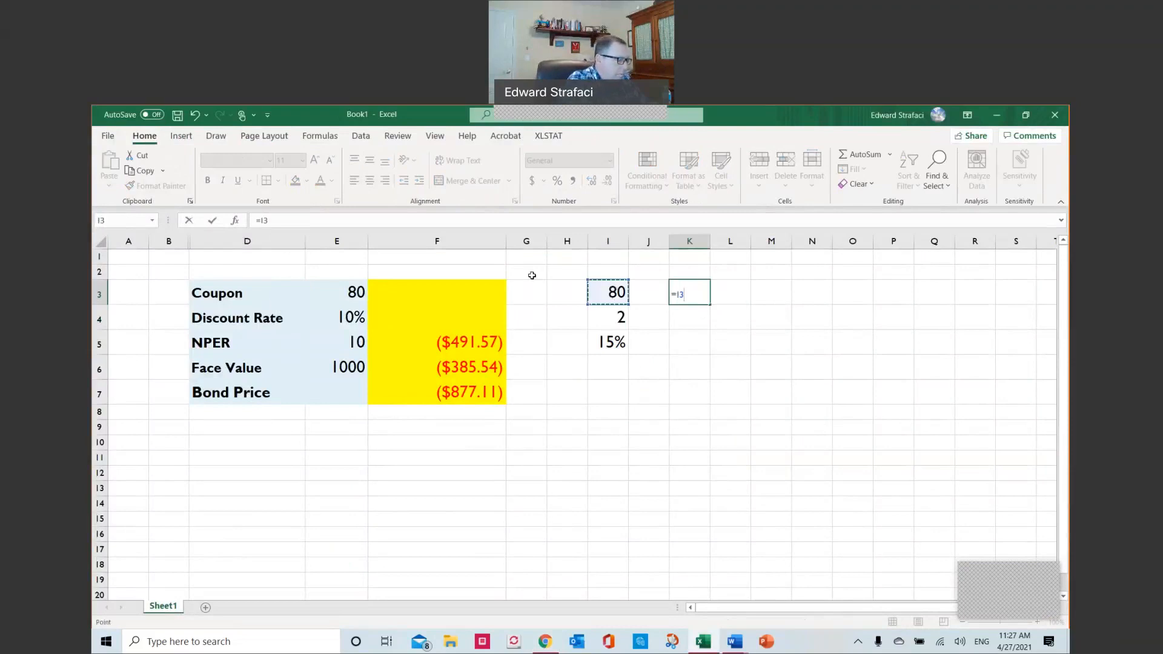
{"action": "type", "text": "+"}
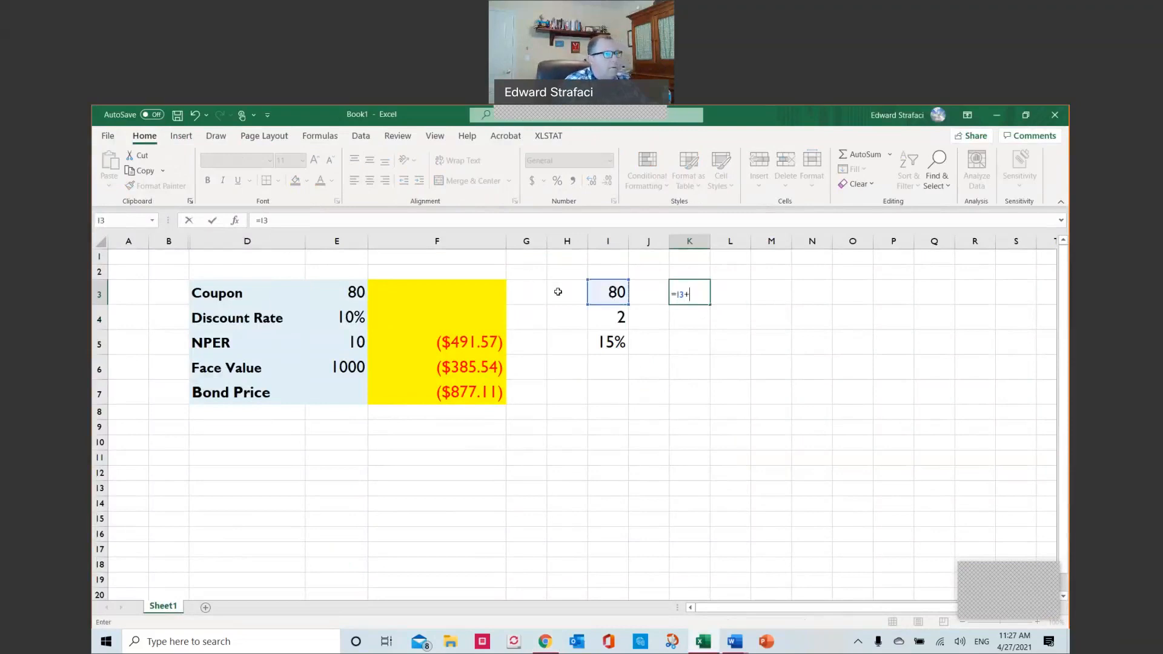
{"action": "left_click", "coordinate": [604, 313]}
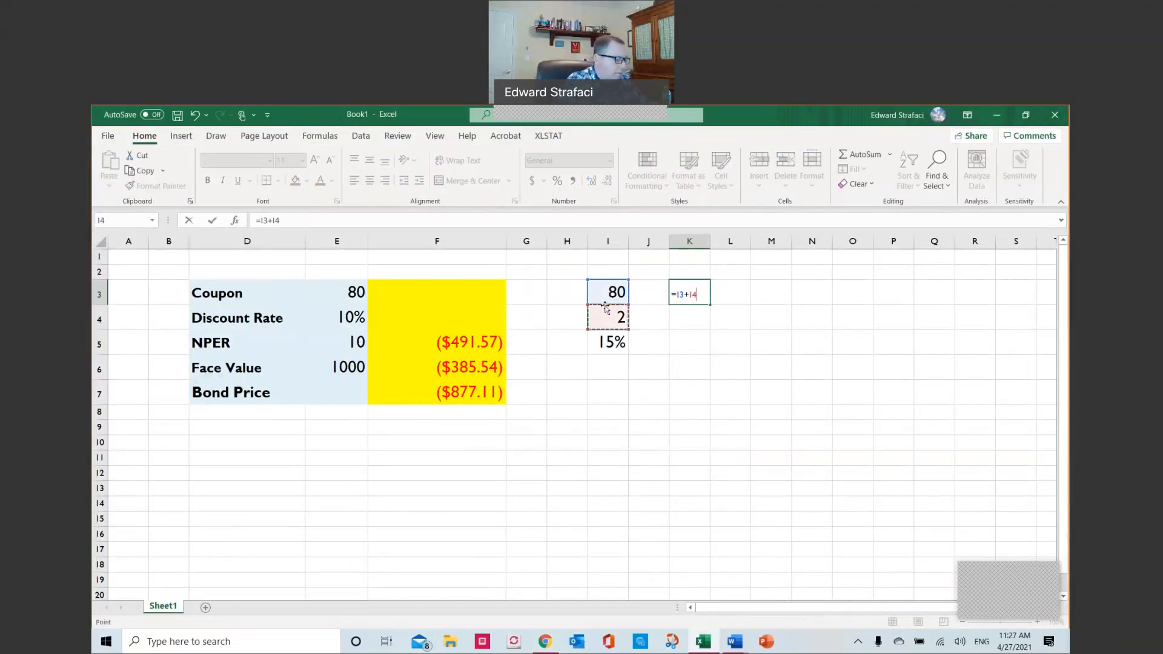
{"action": "type", "text": ")"}
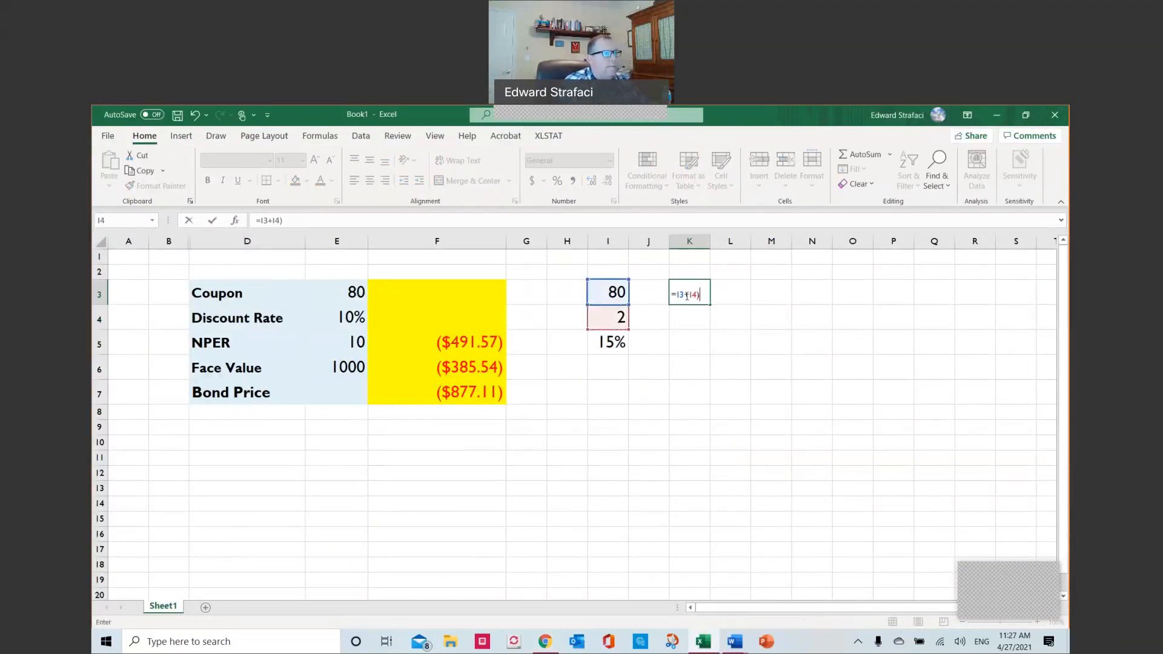
{"action": "left_click", "coordinate": [677, 295]}
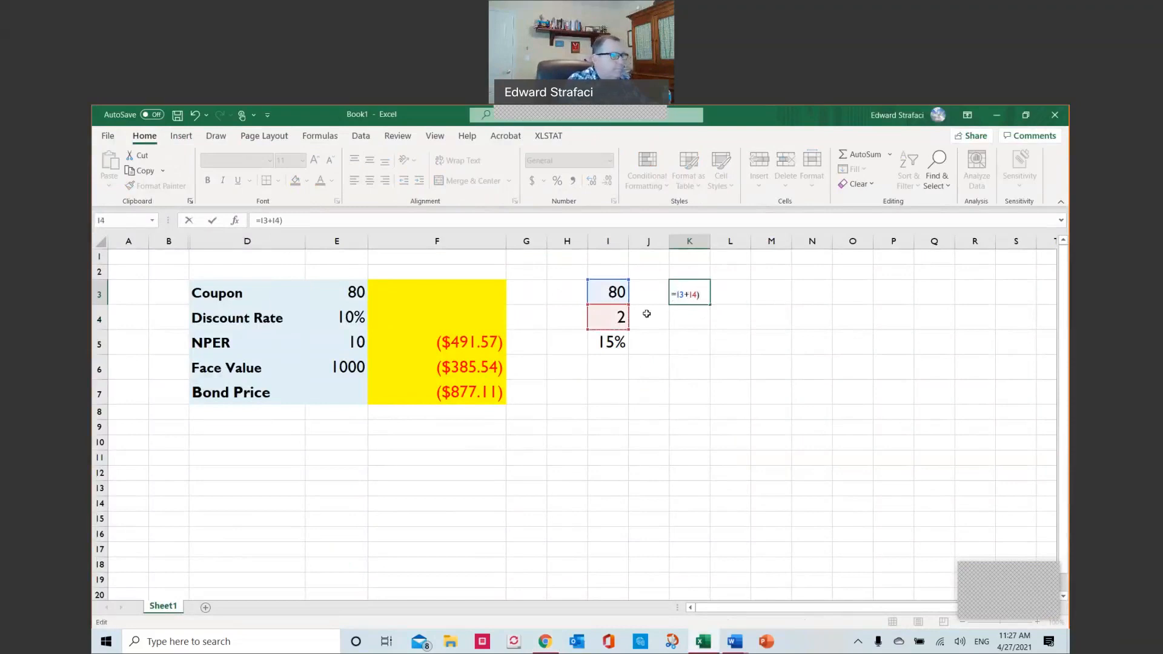
{"action": "type", "text": "("}
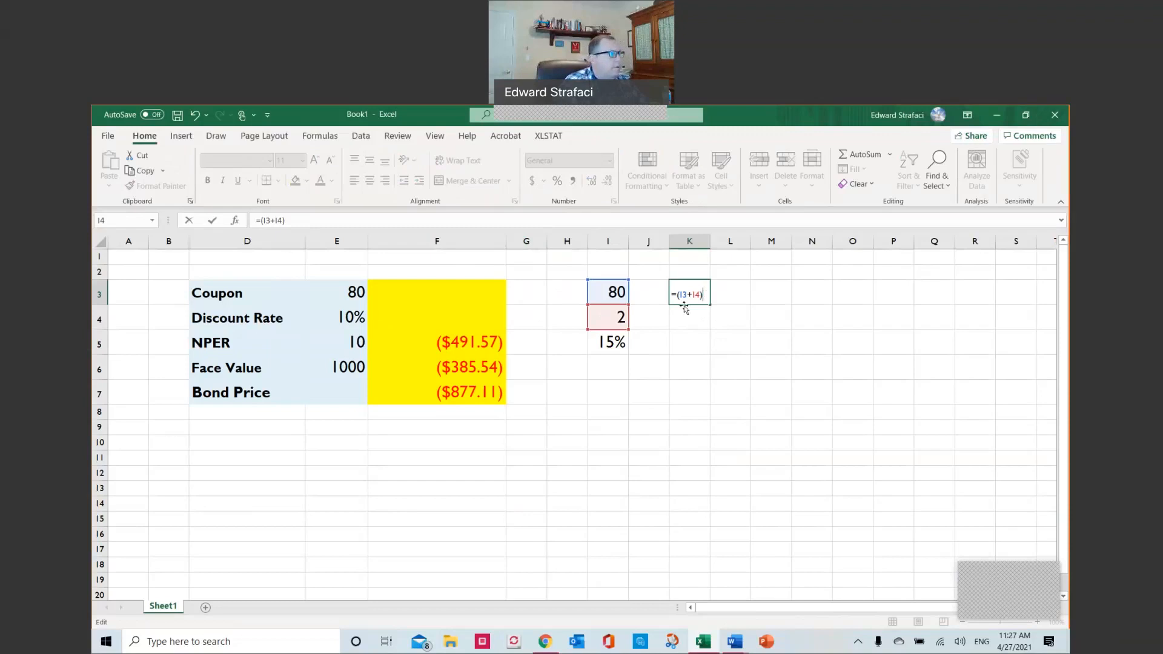
{"action": "type", "text": "/I"}
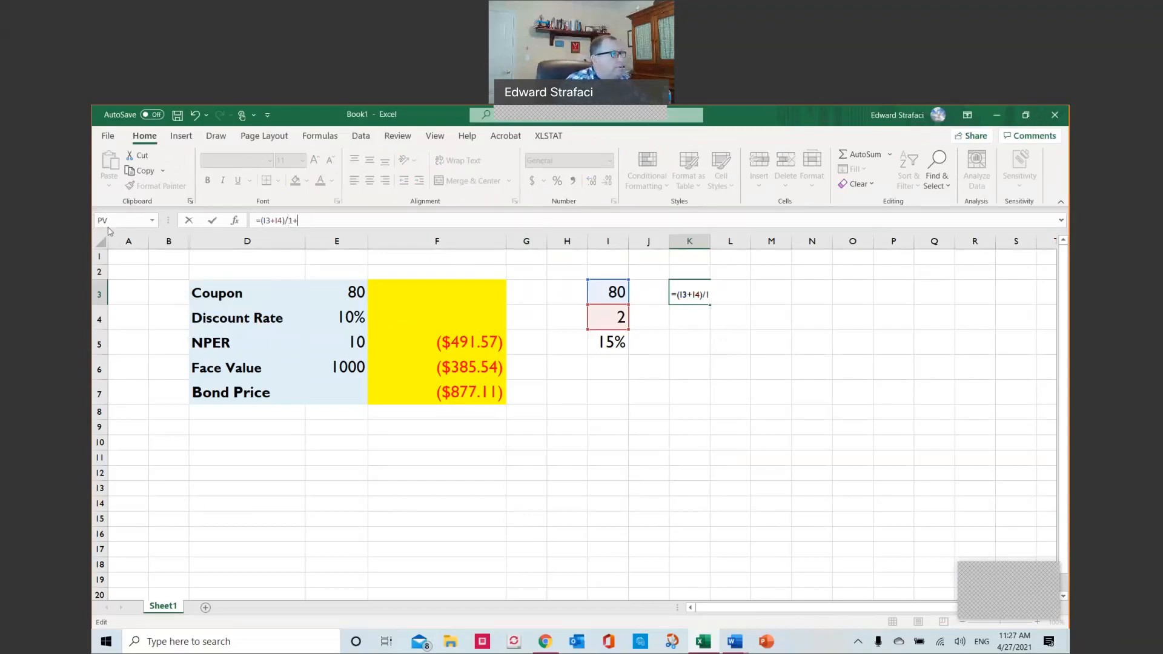
{"action": "type", "text": "+"}
{"action": "left_click", "coordinate": [598, 342]}
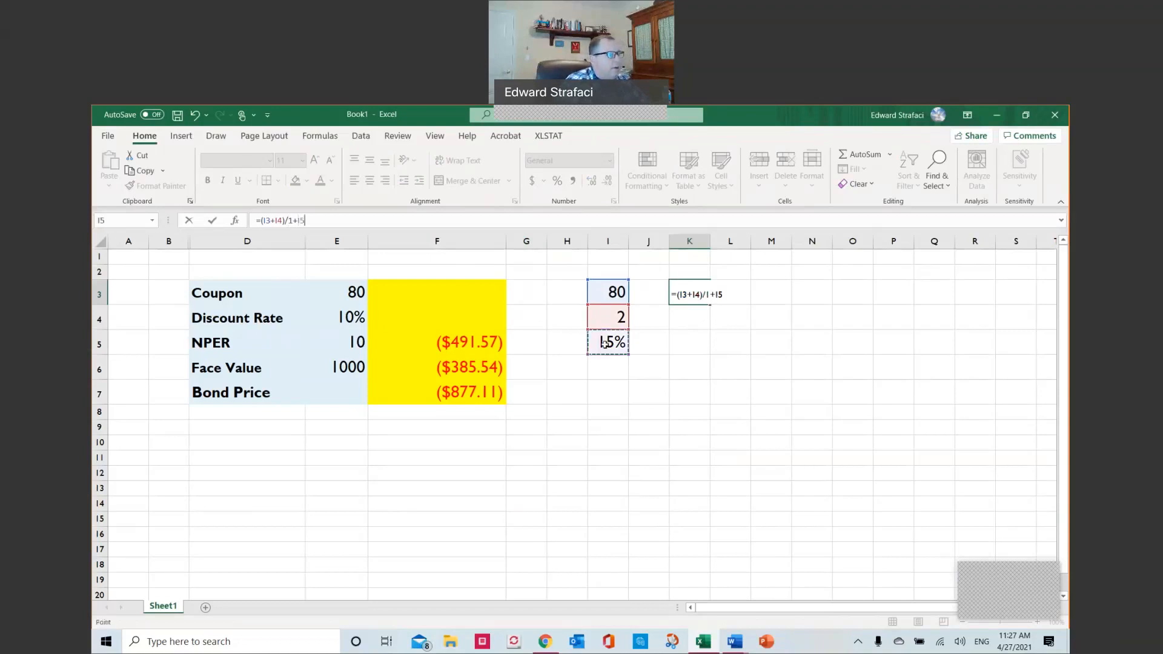
{"action": "key", "text": "Return"}
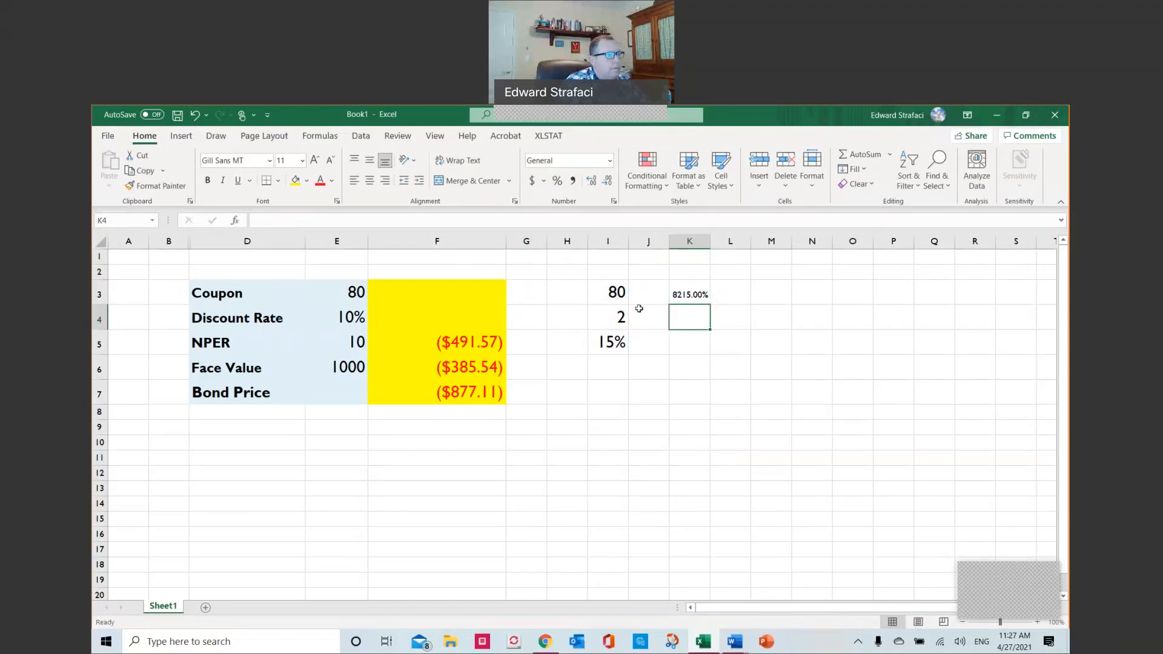
- Correct the K3 formula to =(I3+I4)/(1+I5) by putting the denominator in parentheses
{"action": "left_click", "coordinate": [674, 297]}
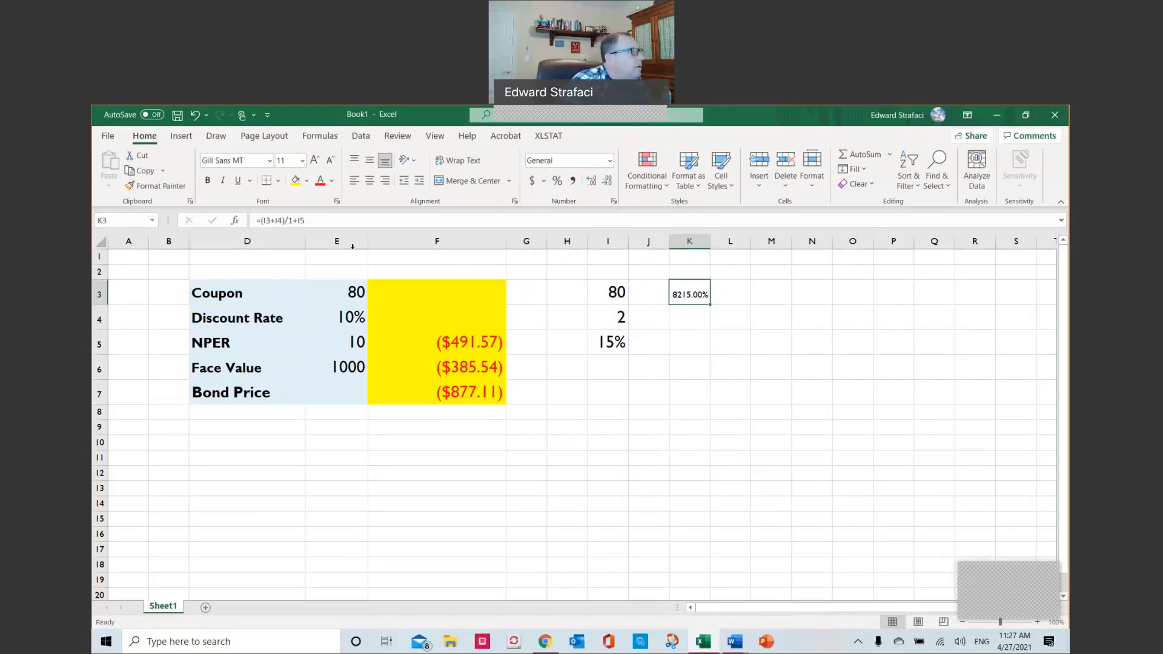
{"action": "left_click", "coordinate": [315, 220]}
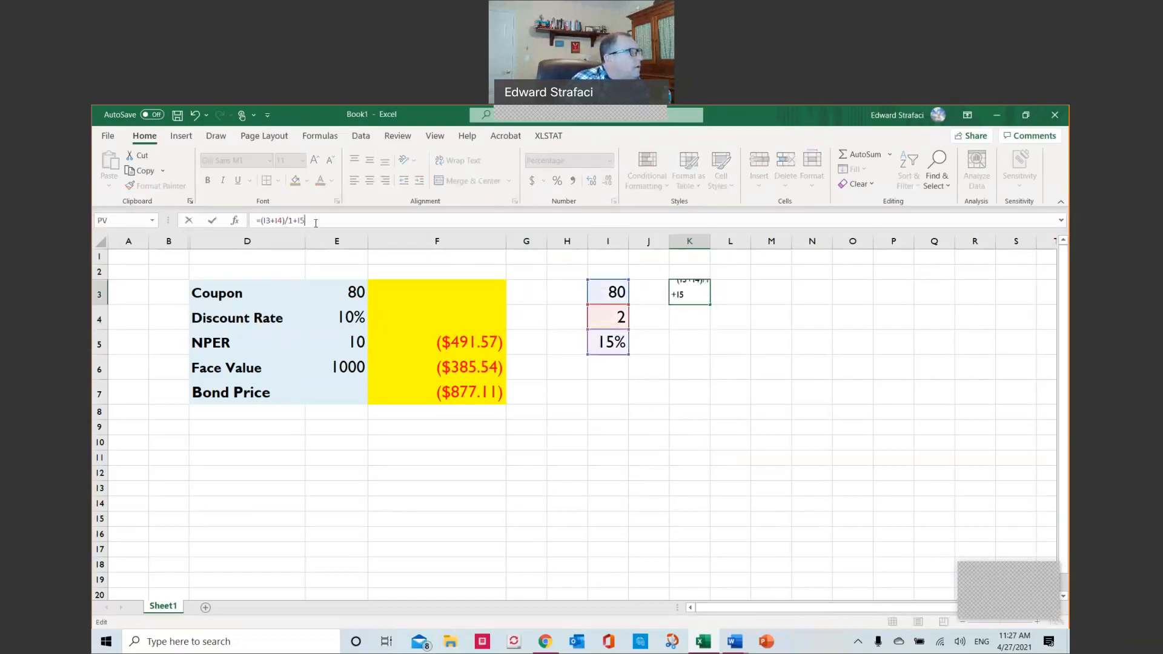
{"action": "type", "text": ")"}
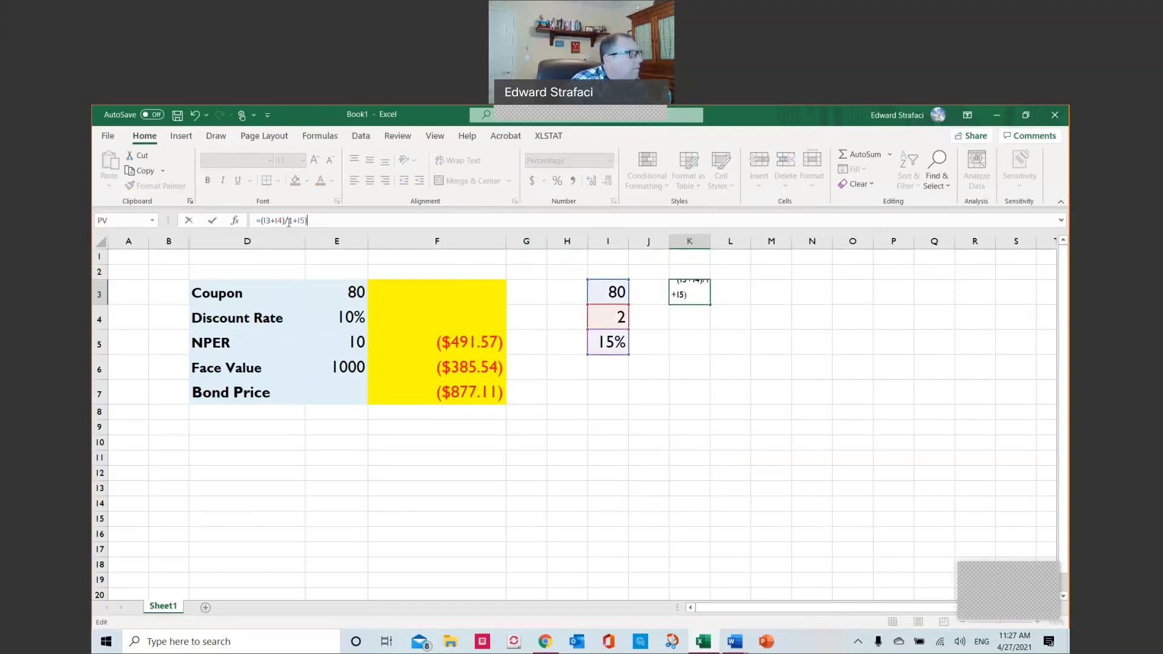
{"action": "left_click", "coordinate": [289, 226]}
{"action": "type", "text": "("}
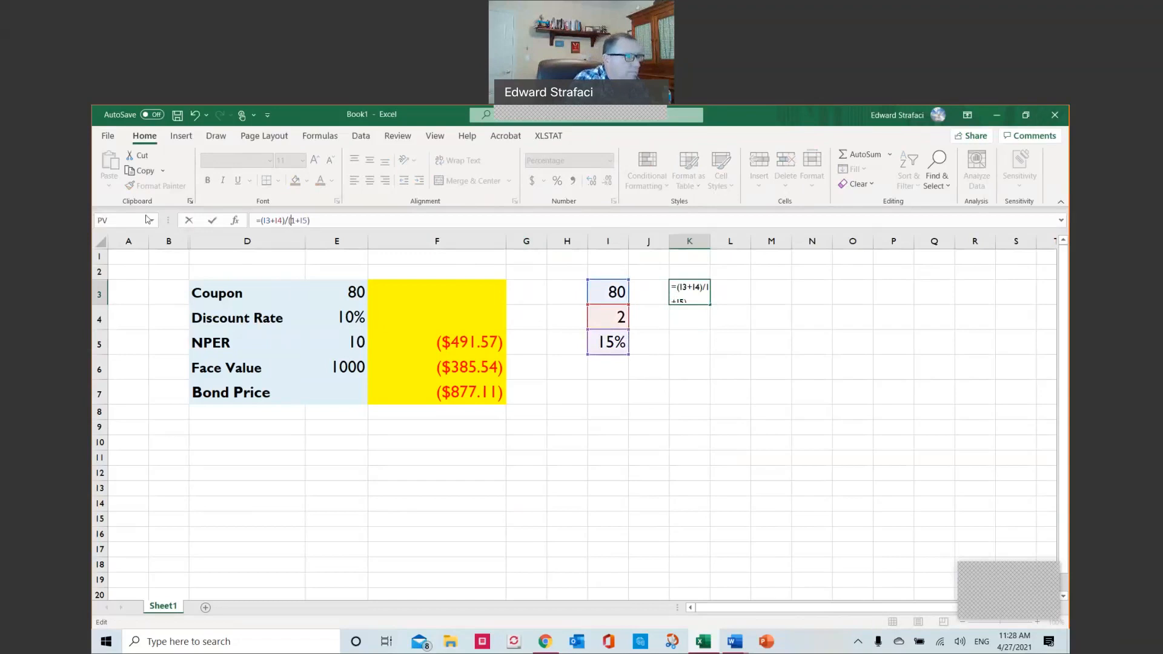
{"action": "key", "text": "Return"}
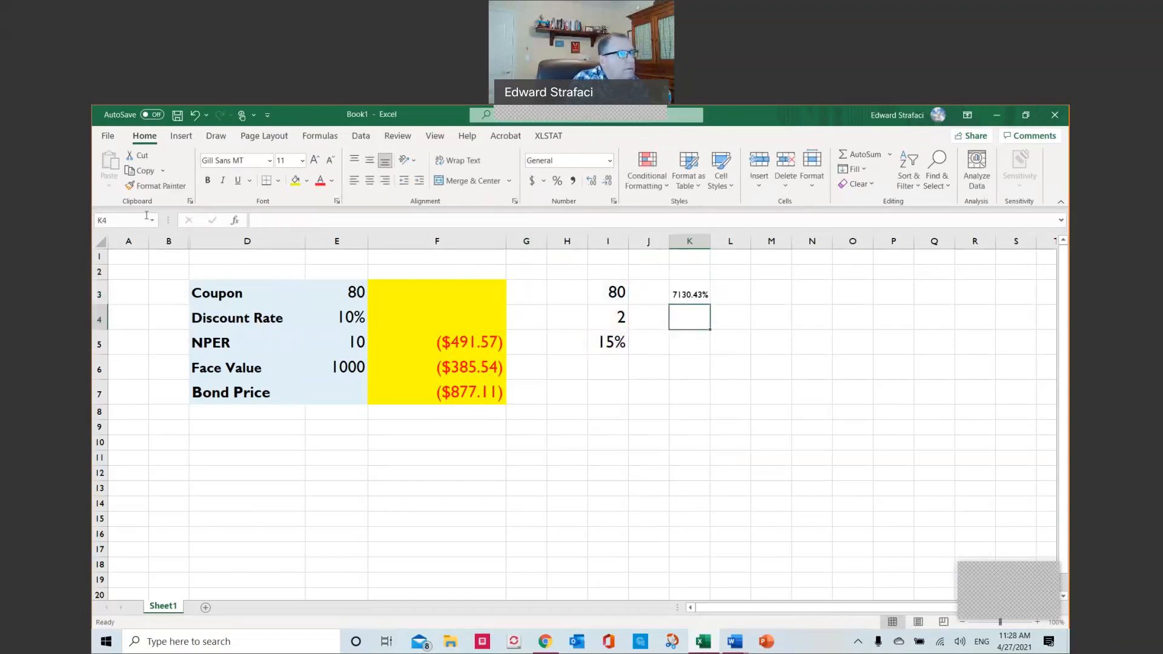
- Review the K3 formula and its I5 rate, check them against the lesson's solved stock example, and return to the workbook
{"action": "left_click", "coordinate": [677, 291]}
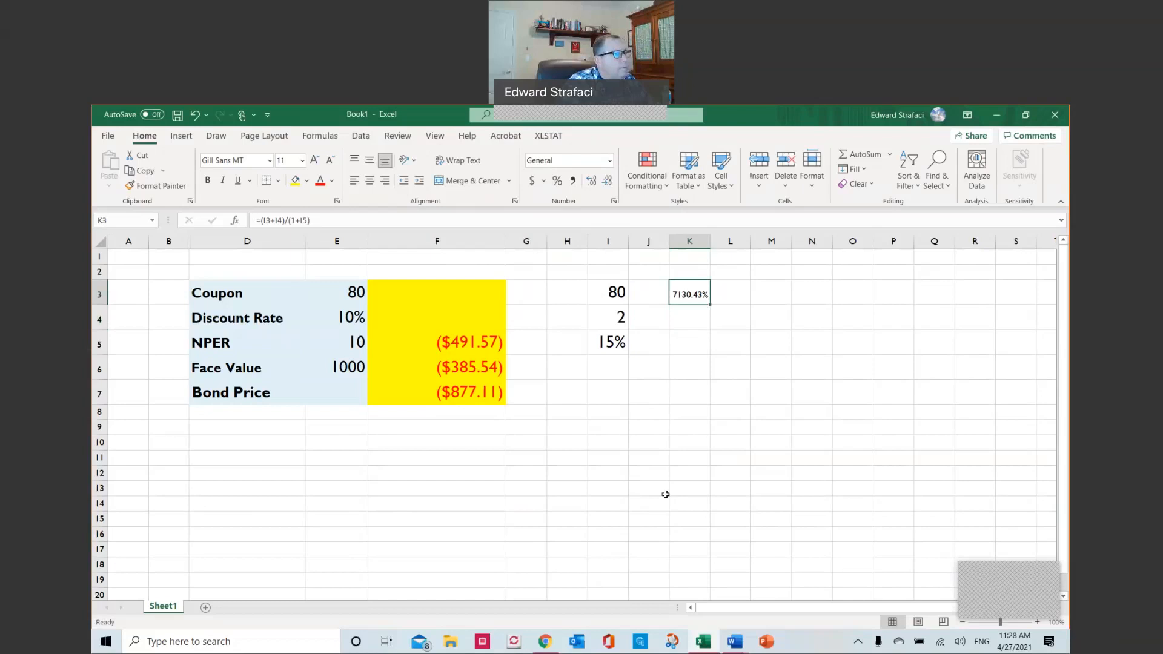
{"action": "left_click", "coordinate": [605, 342]}
{"action": "left_click", "coordinate": [680, 293]}
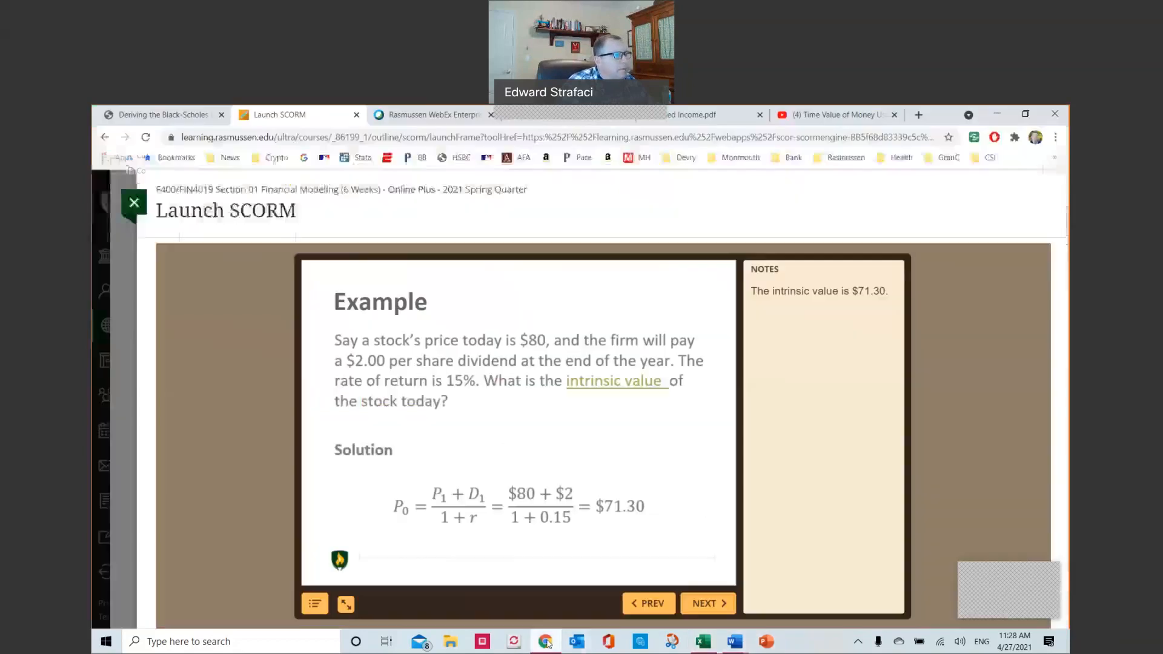
{"action": "left_click", "coordinate": [545, 642]}
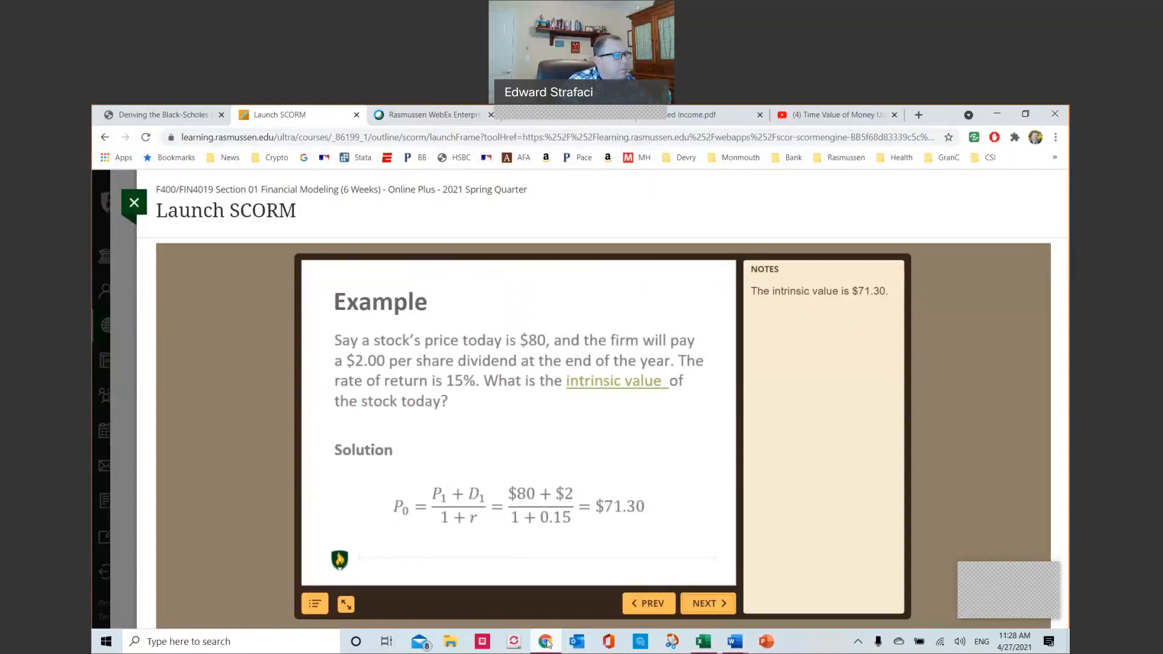
{"action": "left_click", "coordinate": [545, 641]}
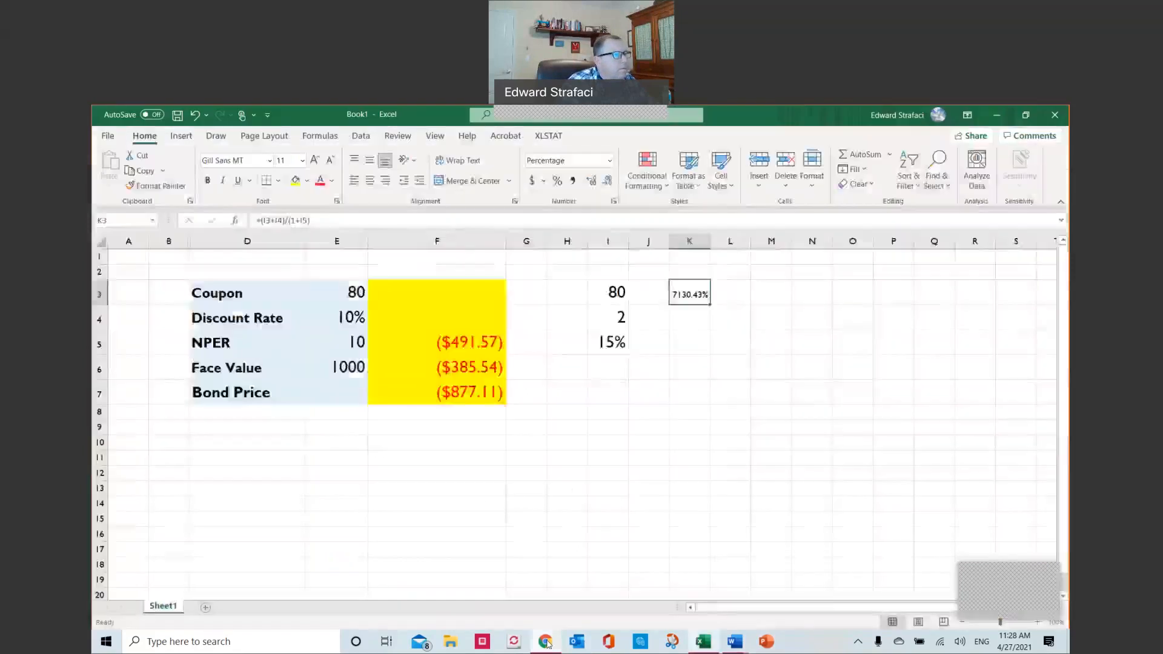
- Clear the rate in I5 and try entering =I3 there as the start of a price-plus-dividend sum
{"action": "right_click", "coordinate": [613, 343]}
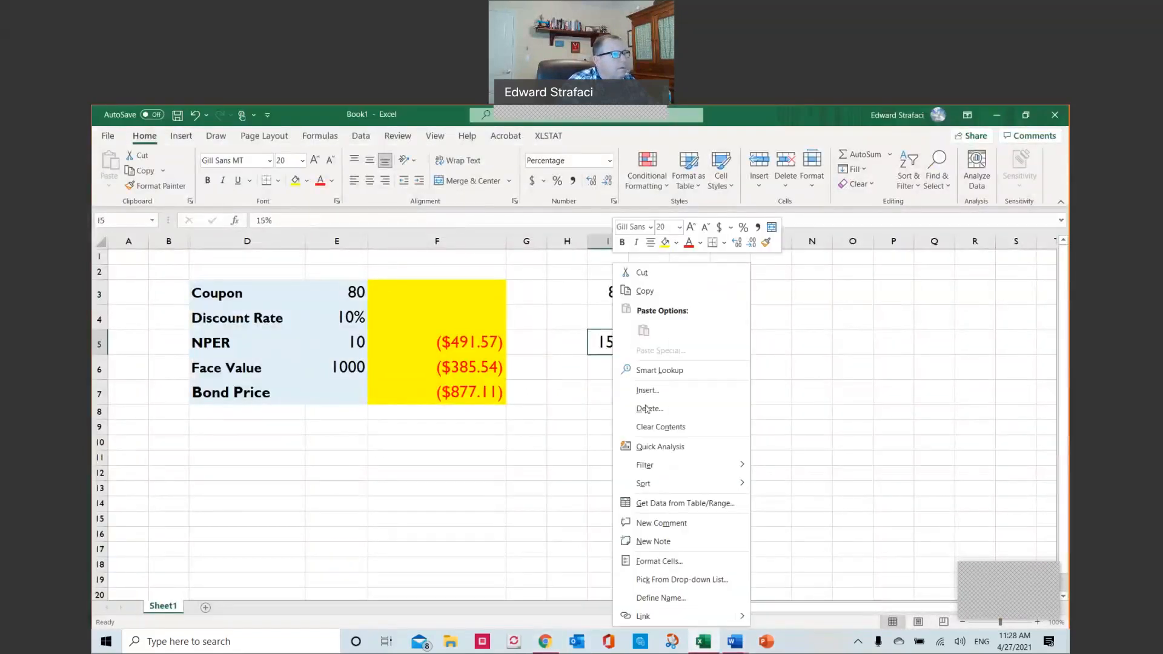
{"action": "left_click", "coordinate": [650, 426]}
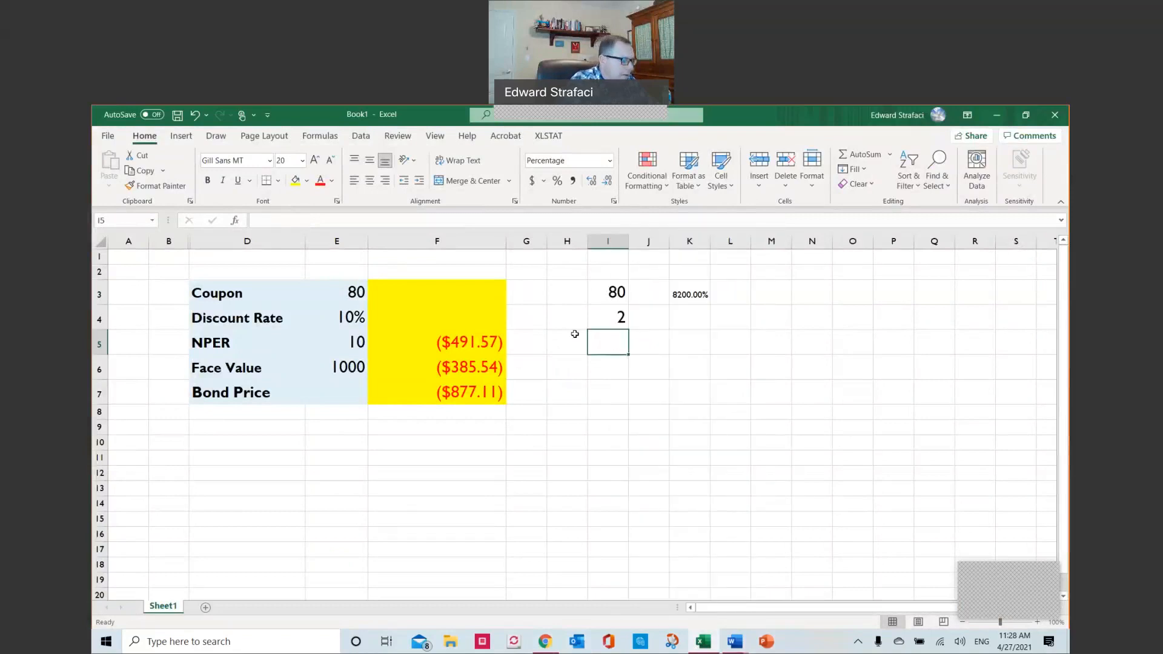
{"action": "type", "text": "="}
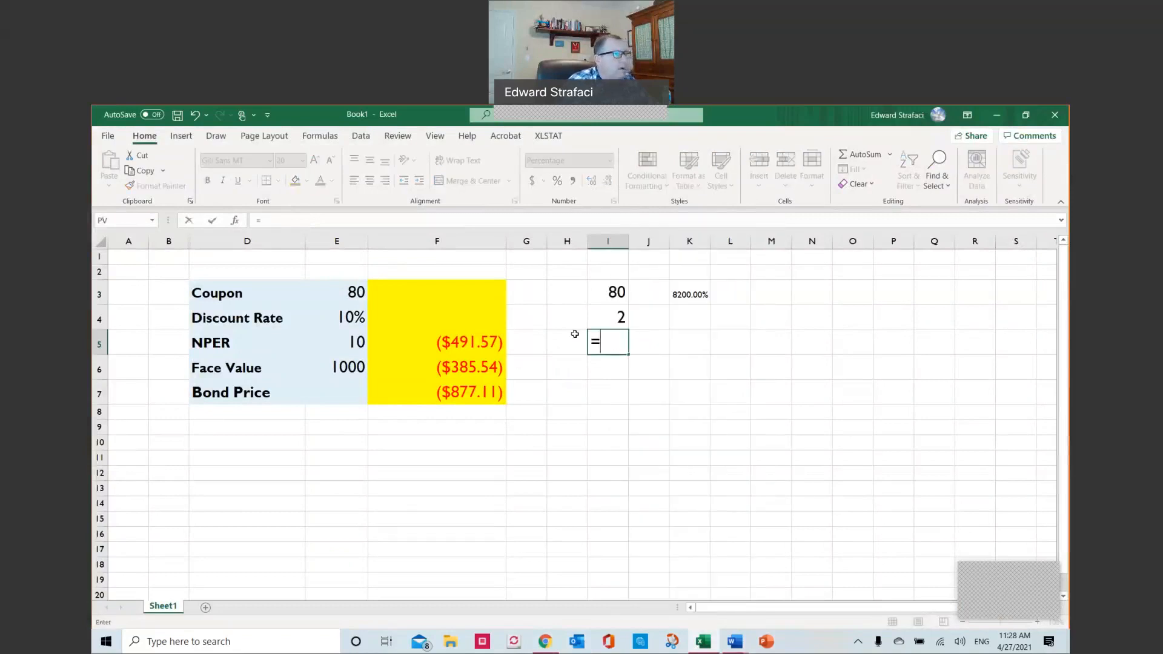
{"action": "left_click", "coordinate": [626, 289]}
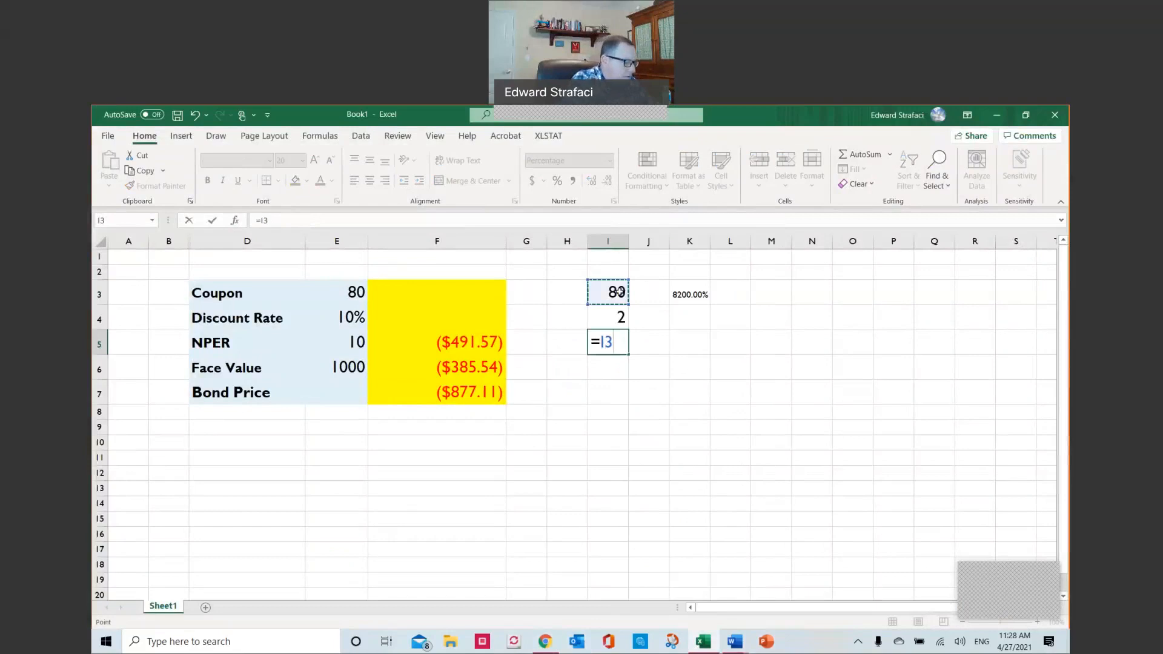
{"action": "key", "text": "Return"}
{"action": "left_click", "coordinate": [613, 316]}
{"action": "type", "text": "+"}
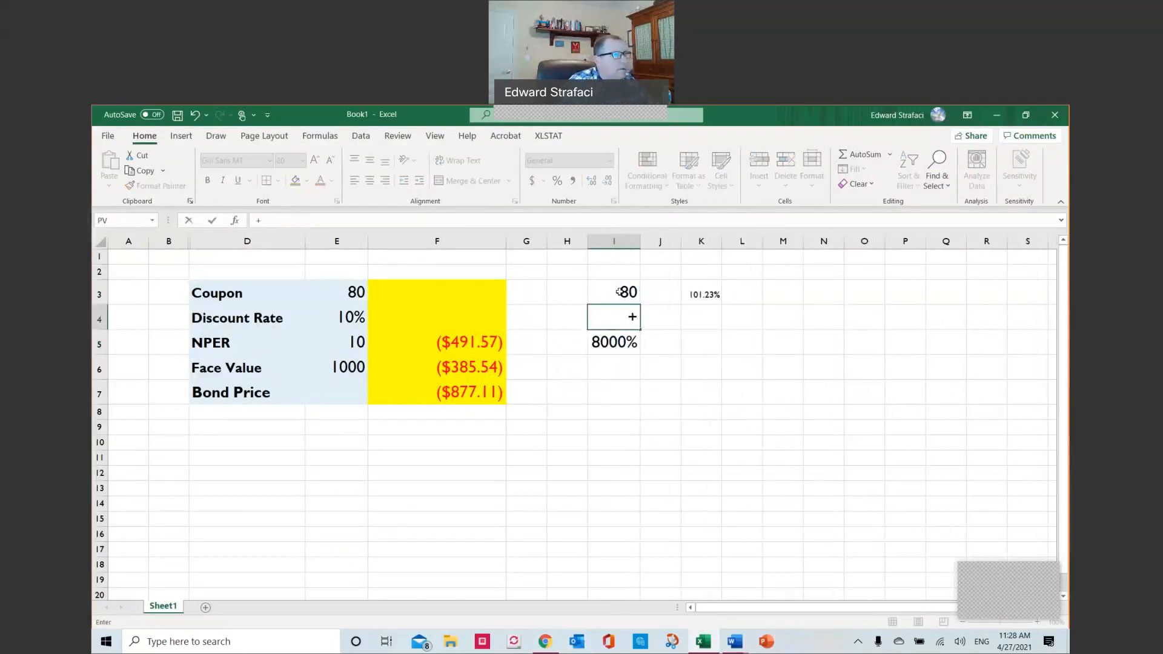
{"action": "left_click", "coordinate": [677, 318]}
{"action": "left_click", "coordinate": [593, 348]}
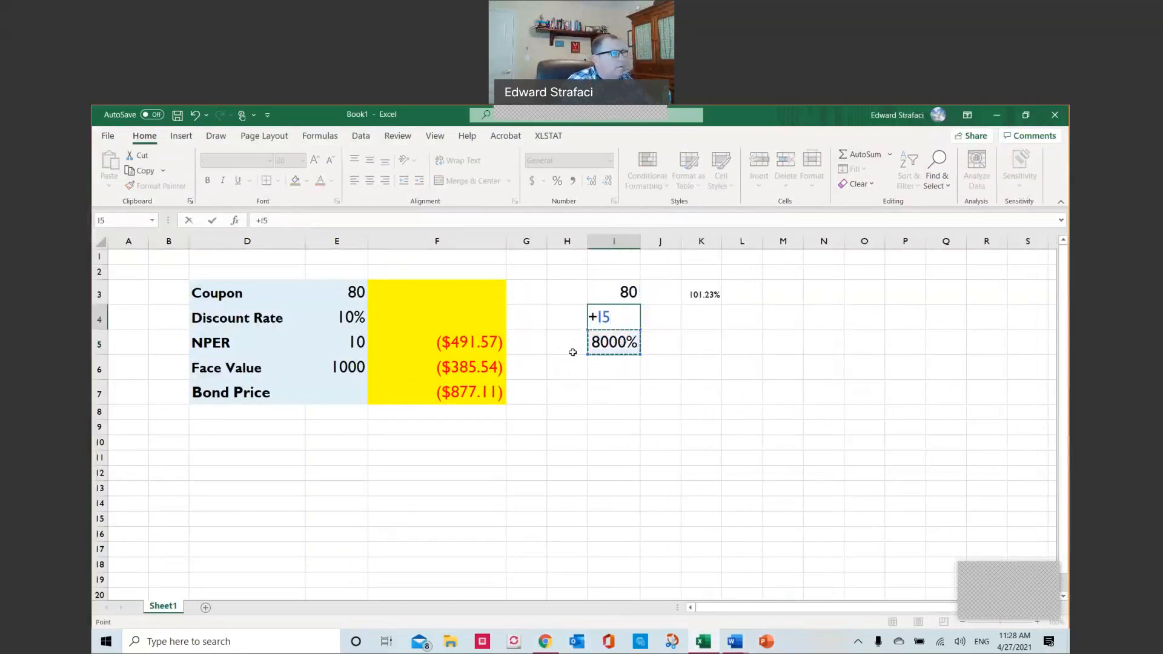
{"action": "key", "text": "Escape"}
{"action": "left_click", "coordinate": [592, 352]}
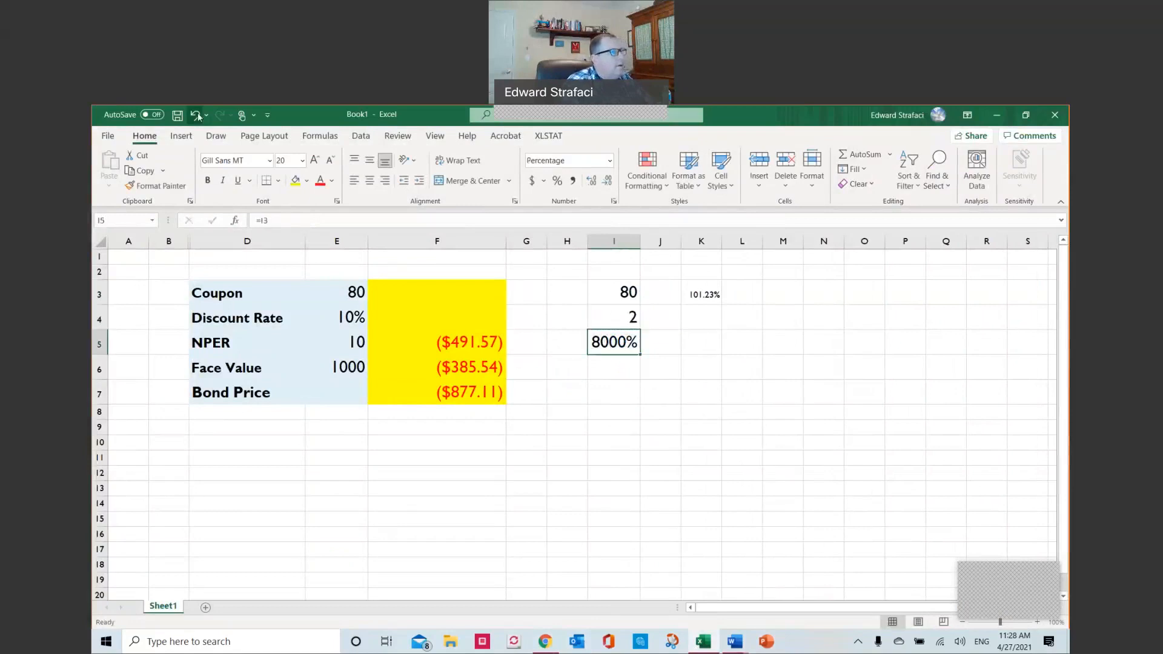
- Enter the price-plus-dividend sum =I3+I4 in cell I5
{"action": "type", "text": "="}
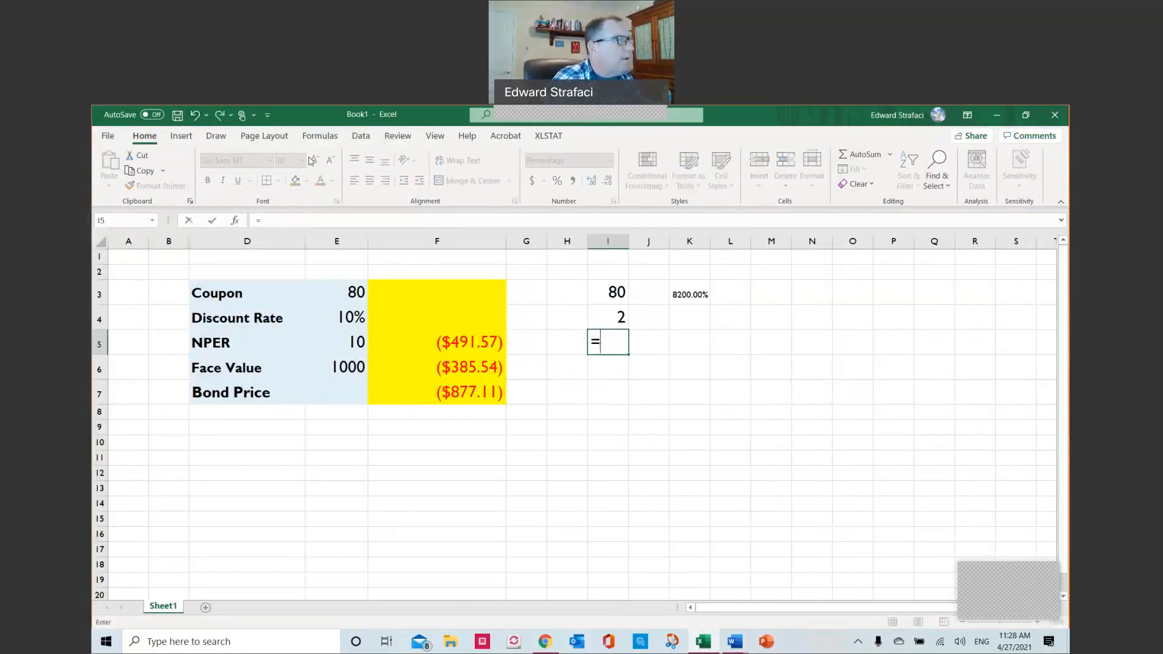
{"action": "left_click", "coordinate": [592, 290]}
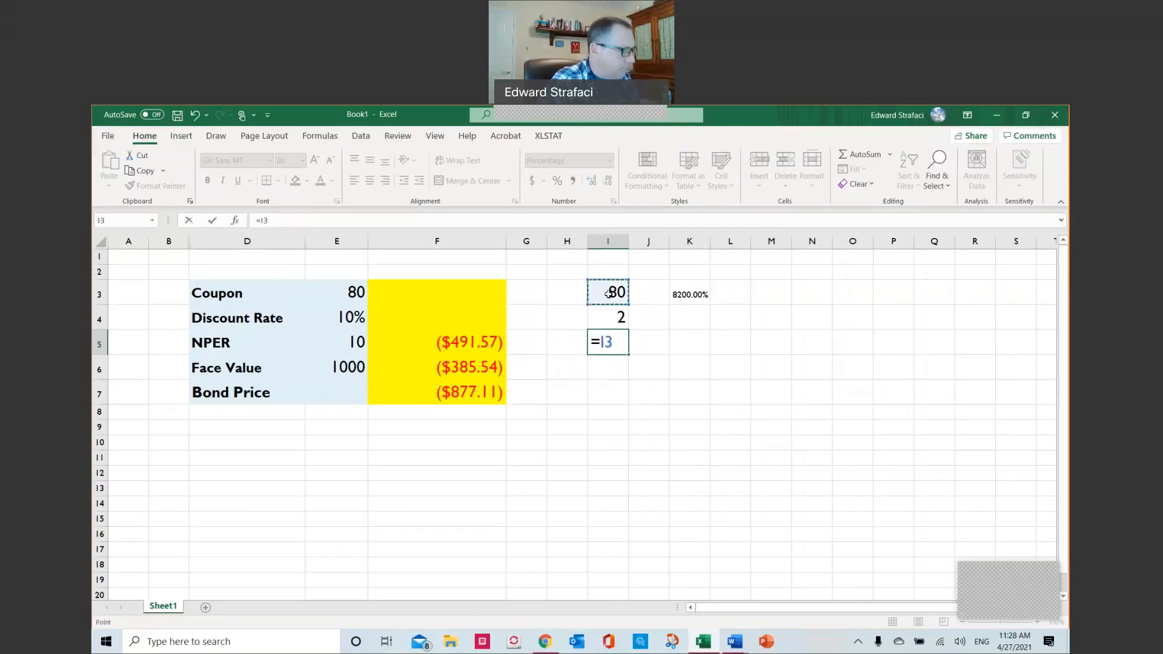
{"action": "type", "text": "+"}
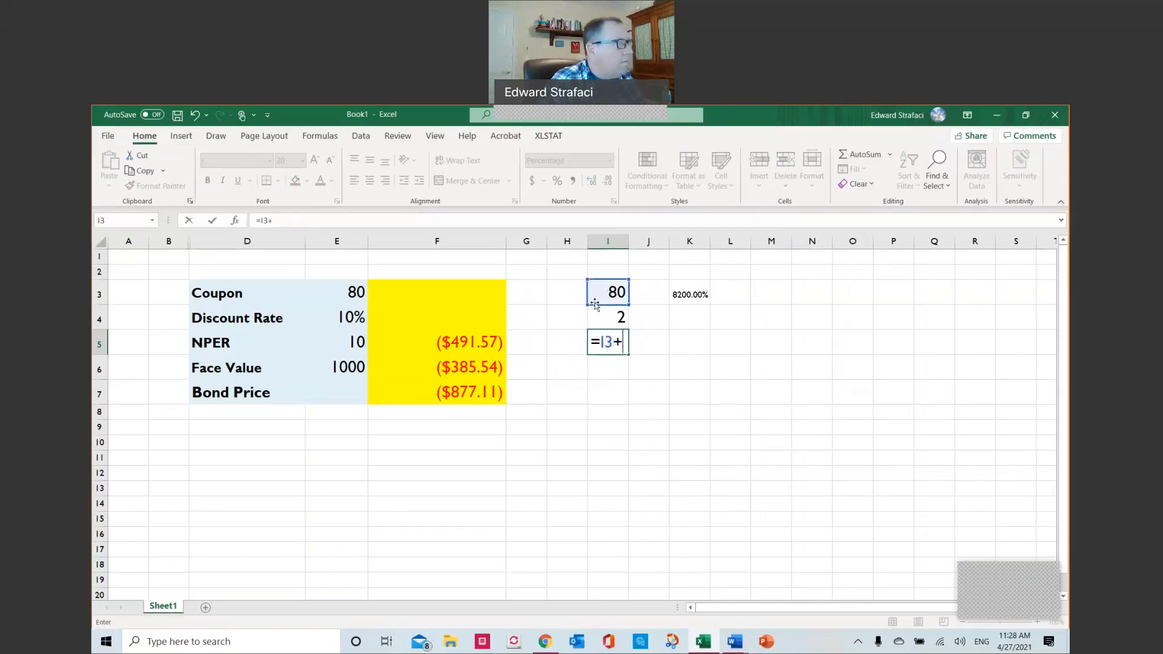
{"action": "left_click", "coordinate": [608, 314]}
{"action": "key", "text": "Return"}
{"action": "left_click", "coordinate": [612, 341]}
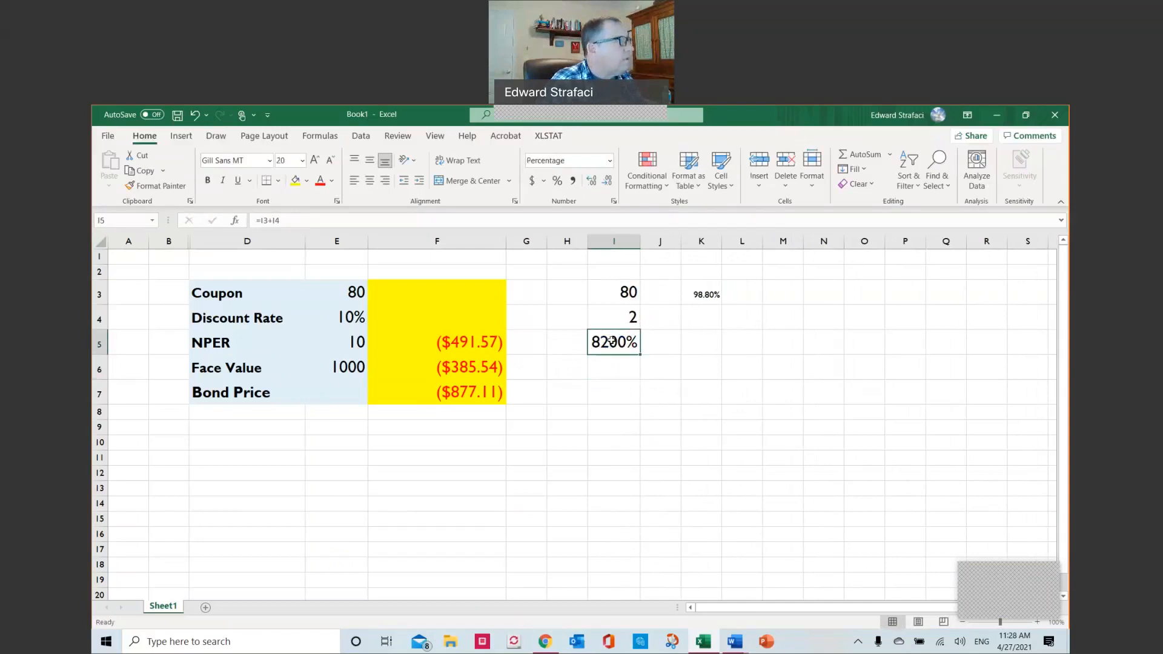
- Clear the contents of I5 and enter the price-plus-dividend sum =I3+I4 in cell I6 instead
{"action": "right_click", "coordinate": [612, 341]}
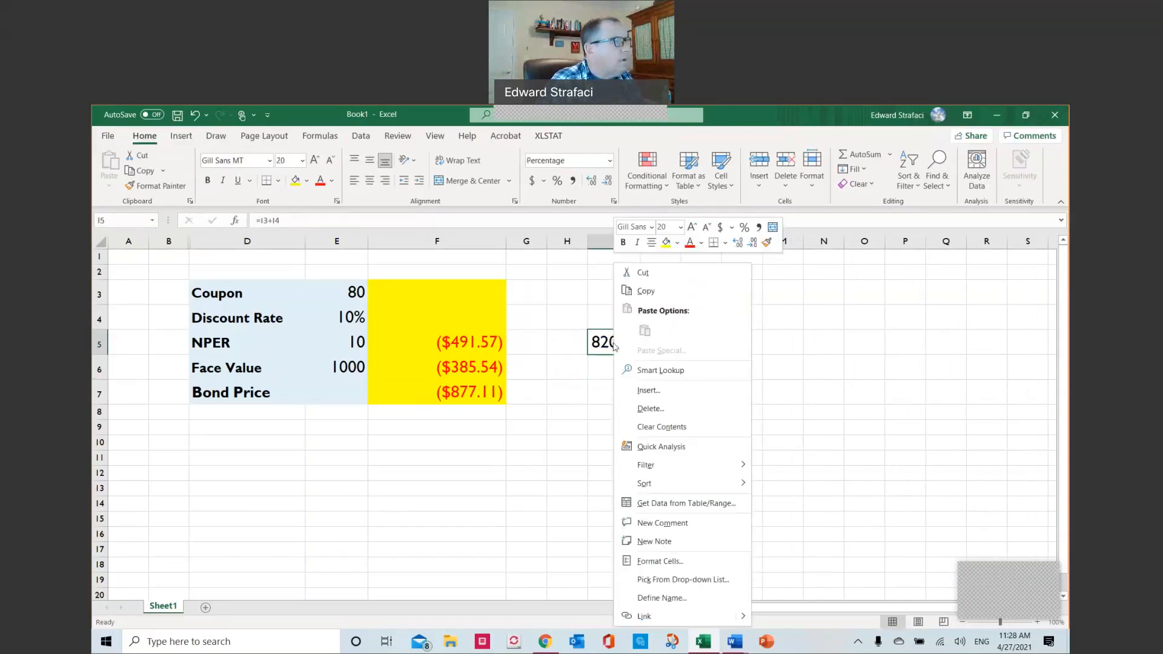
{"action": "left_click", "coordinate": [659, 427]}
{"action": "left_click", "coordinate": [614, 363]}
{"action": "type", "text": "="}
{"action": "left_click", "coordinate": [618, 297]}
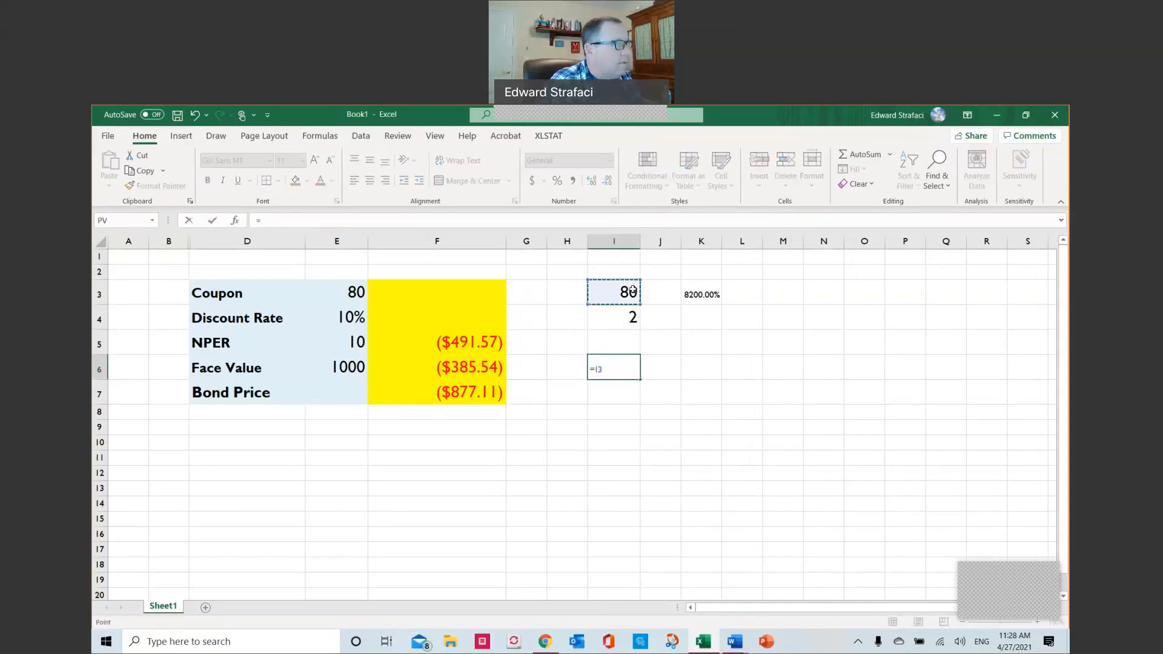
{"action": "type", "text": "+"}
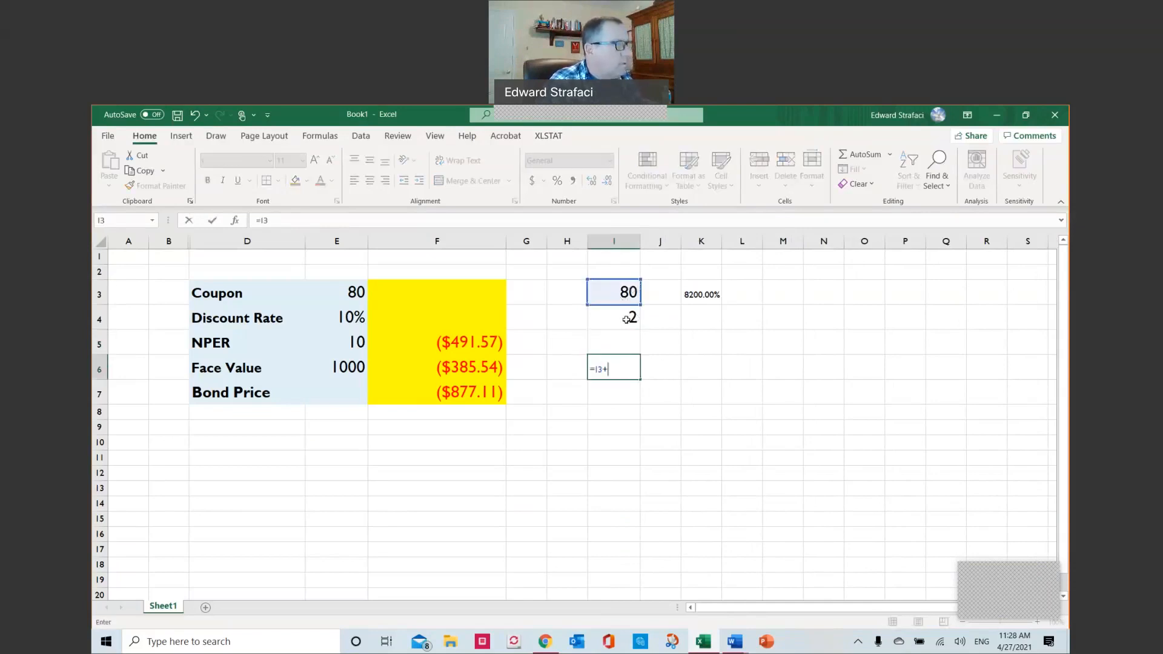
{"action": "left_click", "coordinate": [624, 321]}
{"action": "key", "text": "Return"}
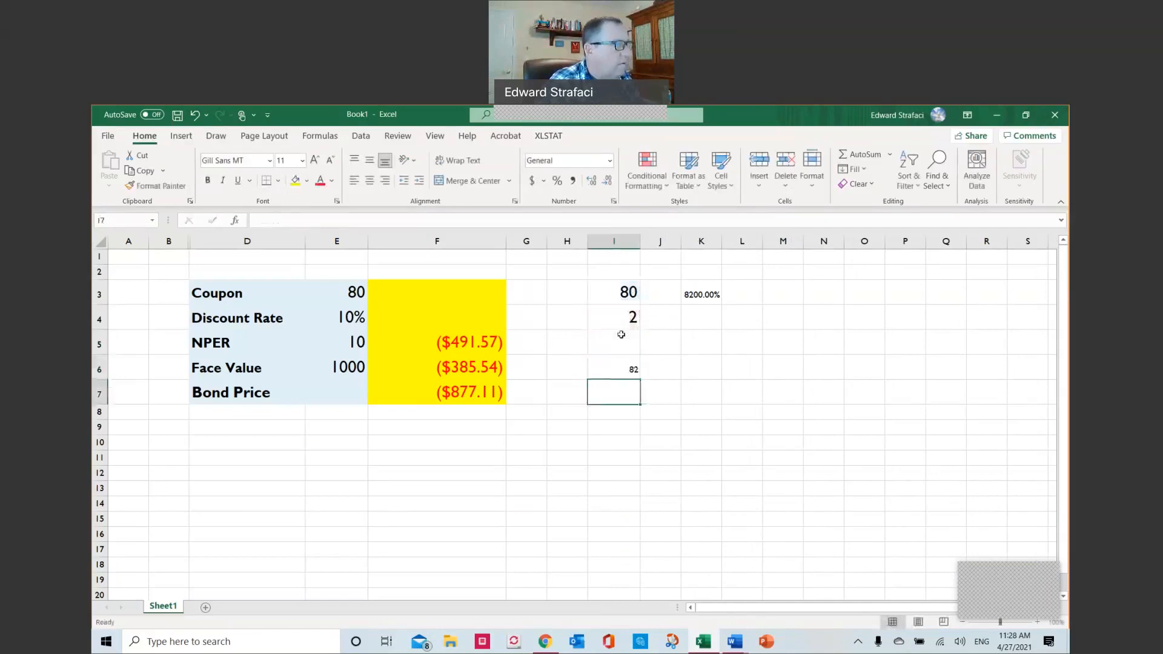
- Enlarge the price-plus-dividend sum in cell I6 to font size 18
{"action": "left_click", "coordinate": [625, 368]}
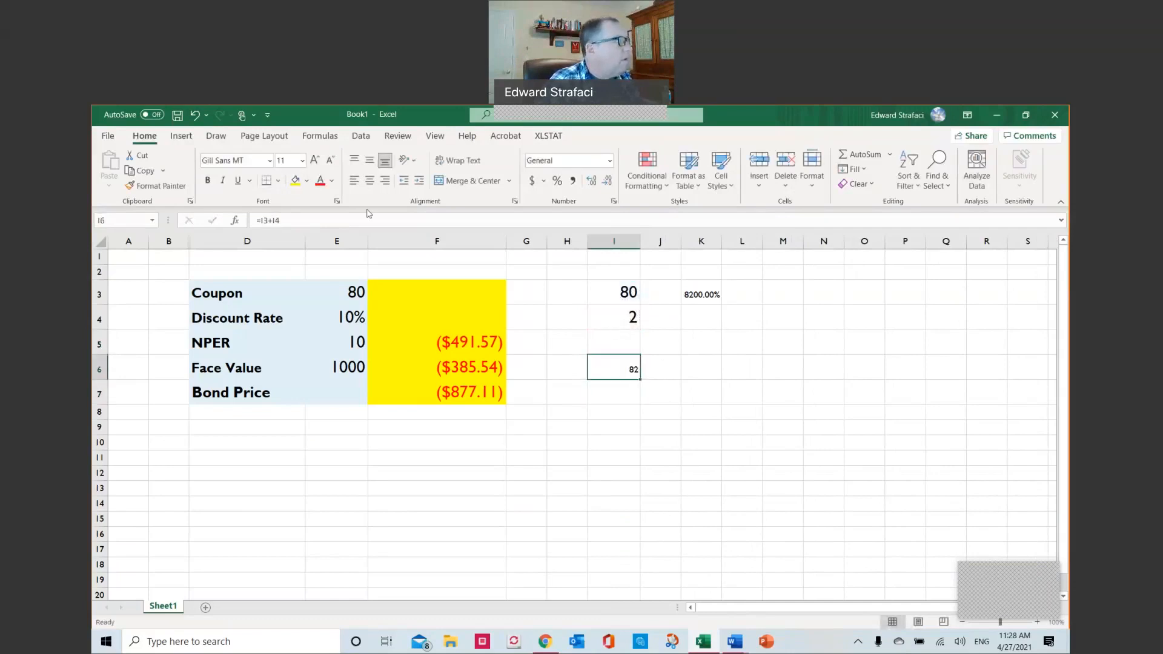
{"action": "left_click", "coordinate": [302, 161]}
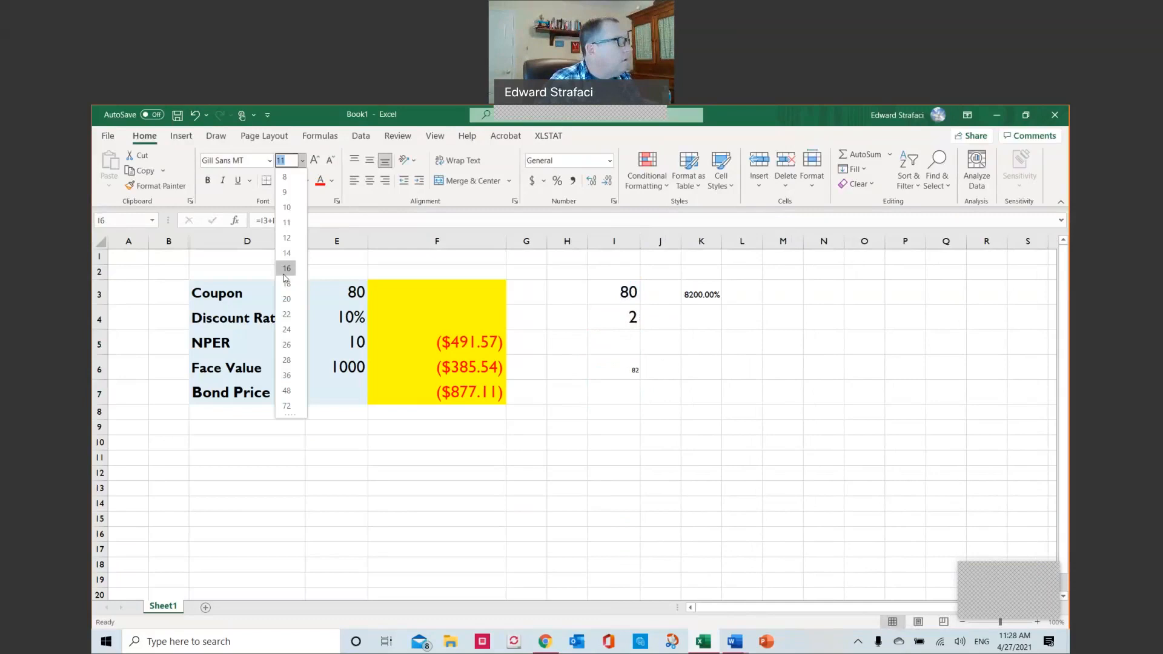
{"action": "left_click", "coordinate": [286, 269]}
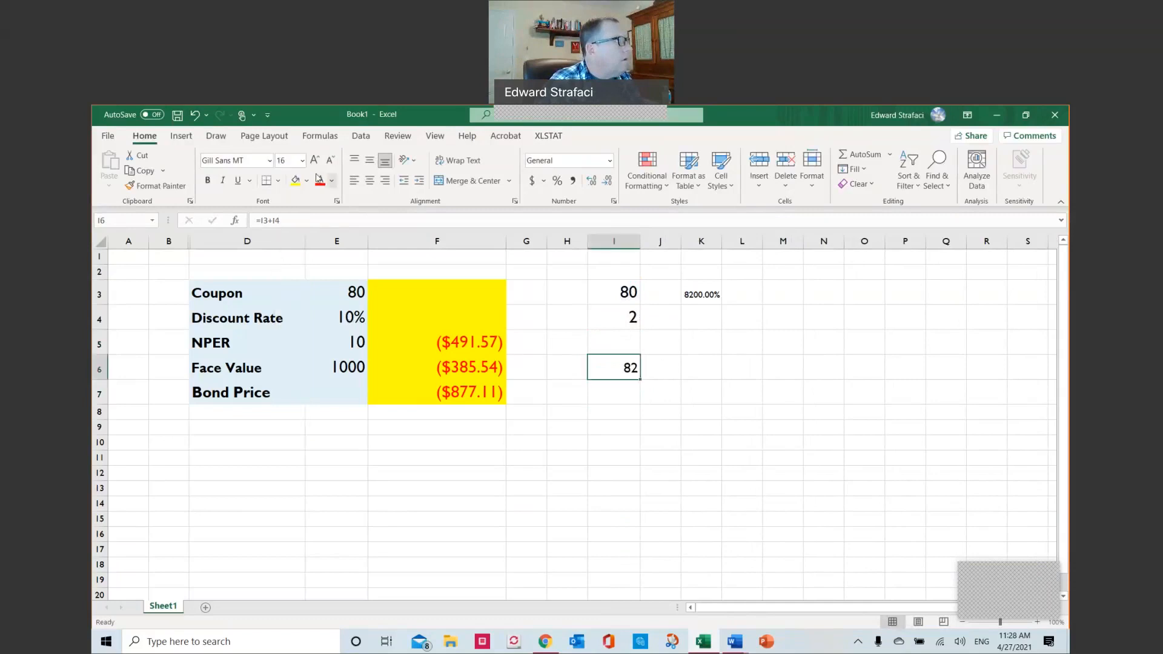
{"action": "left_click", "coordinate": [301, 161]}
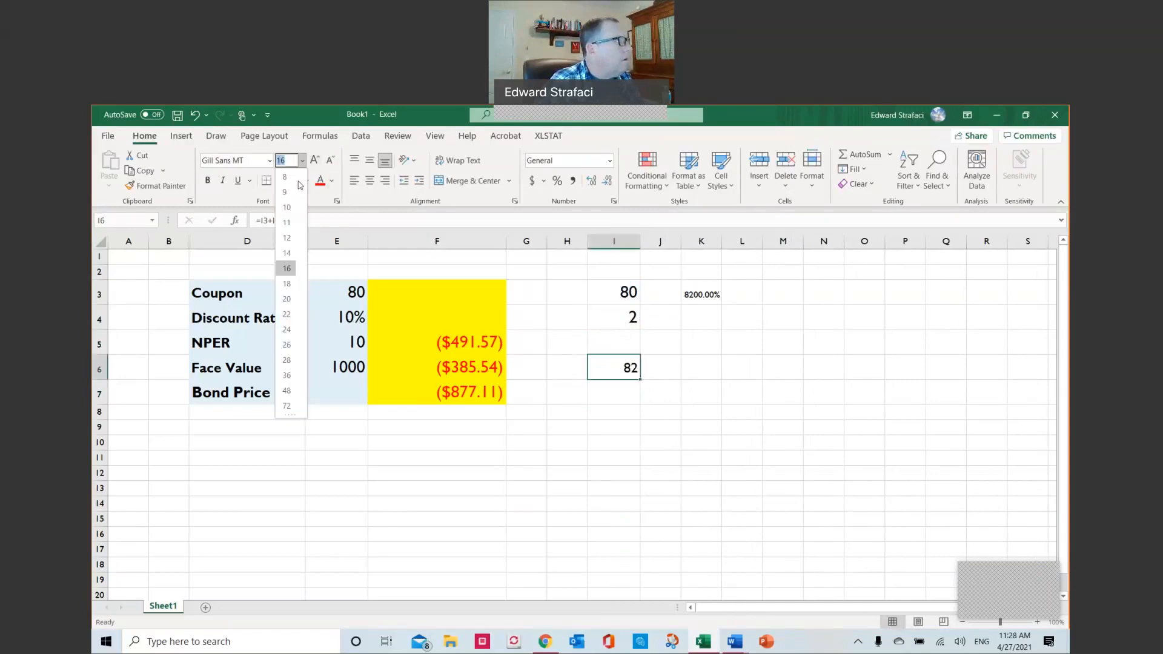
{"action": "left_click", "coordinate": [287, 284]}
- Label cell H6 as TV and enter the discount rate .15 in I7 with the label DR in H7
{"action": "left_click", "coordinate": [567, 360]}
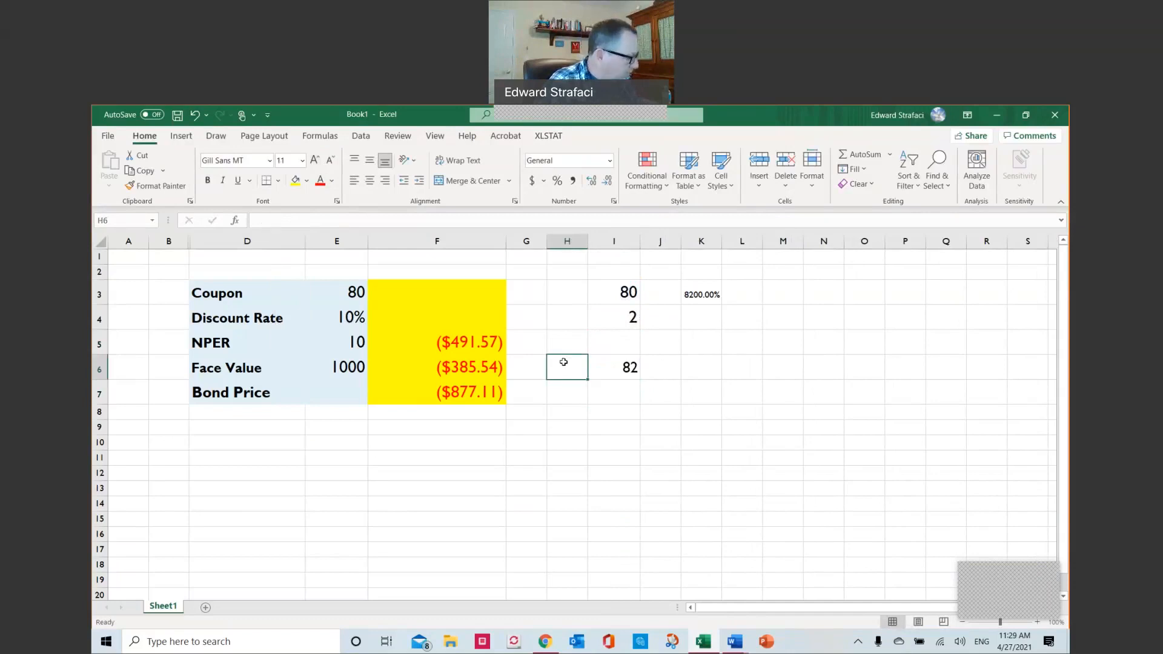
{"action": "type", "text": "TV"}
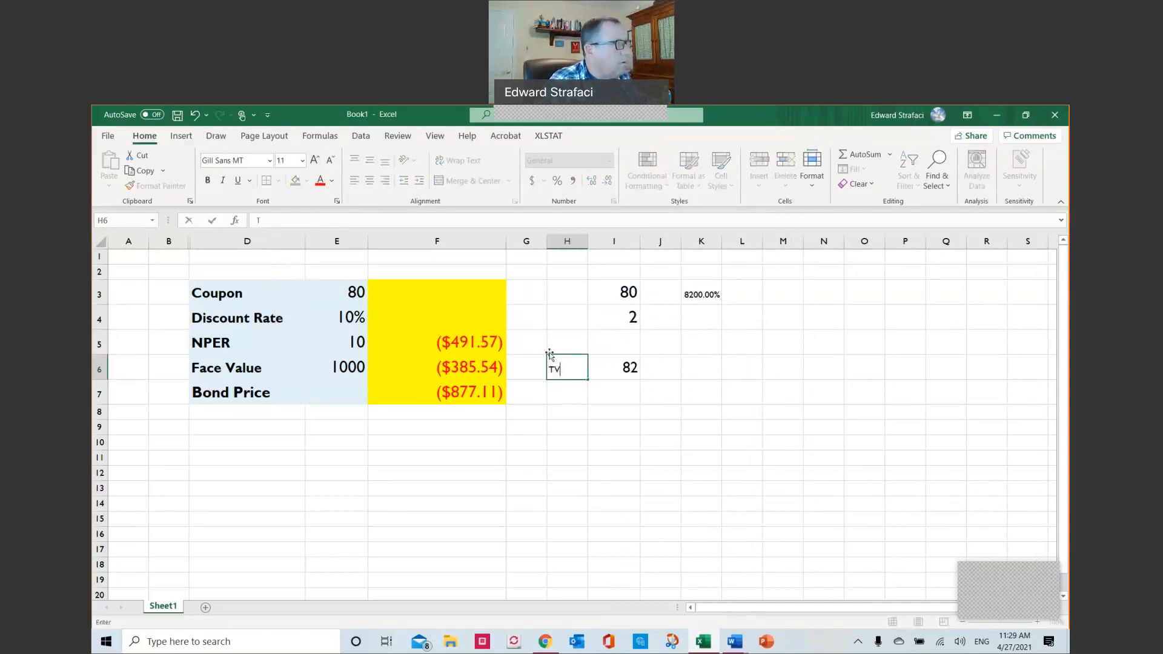
{"action": "left_click", "coordinate": [628, 394]}
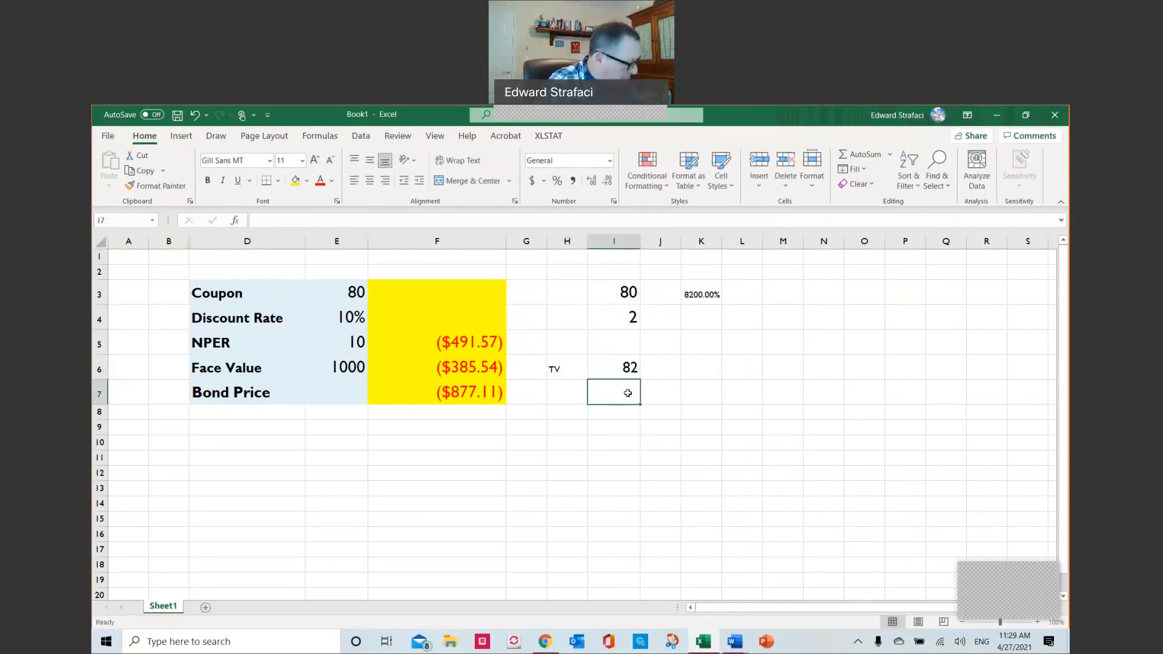
{"action": "type", "text": "."}
{"action": "type", "text": "15"}
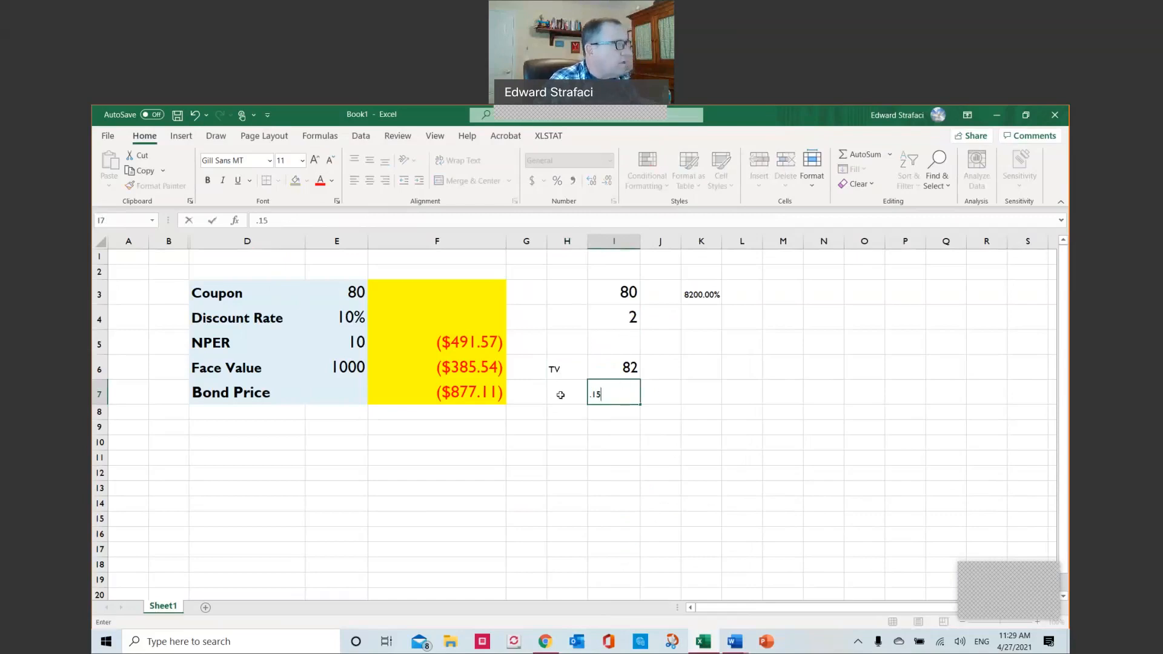
{"action": "left_click", "coordinate": [560, 392]}
{"action": "type", "text": "DR"}
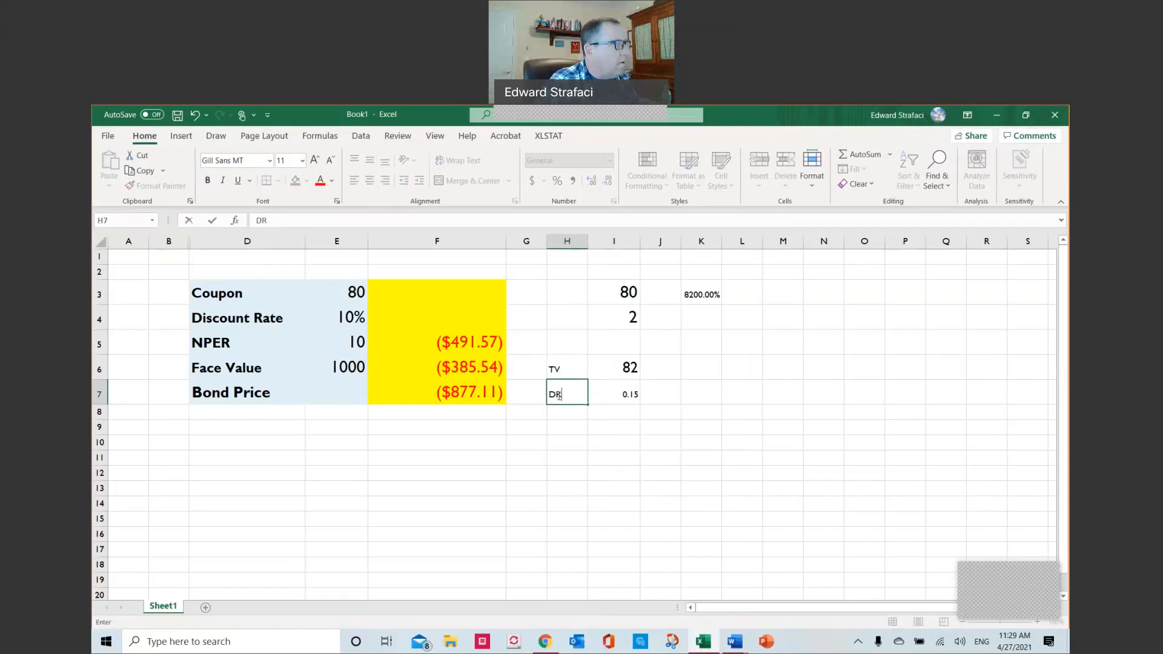
- Set the font size of the rate in I7 to 18 and of the TV and DR labels in H6:H7 to 16
{"action": "left_click", "coordinate": [602, 392]}
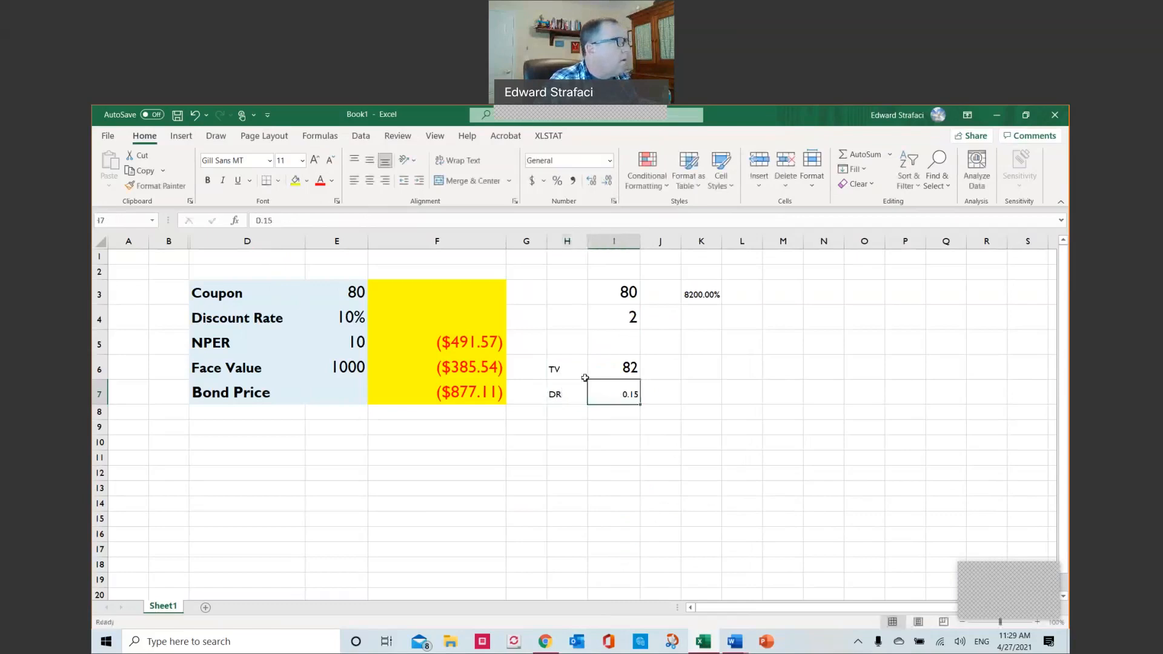
{"action": "left_click", "coordinate": [302, 160]}
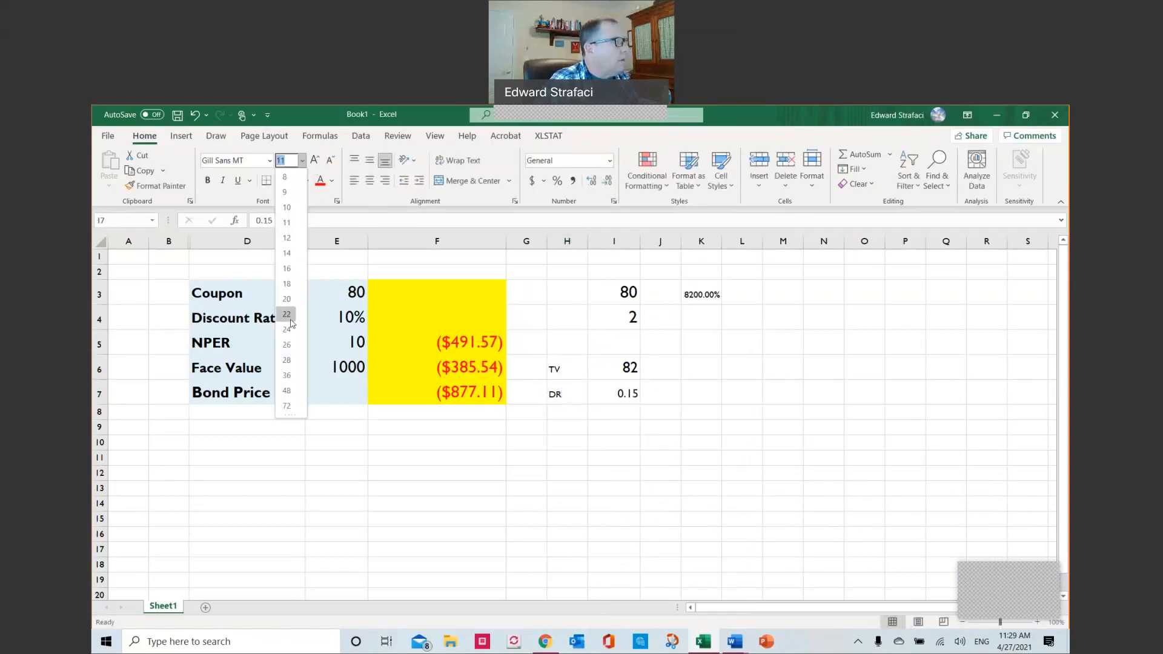
{"action": "left_click", "coordinate": [287, 283]}
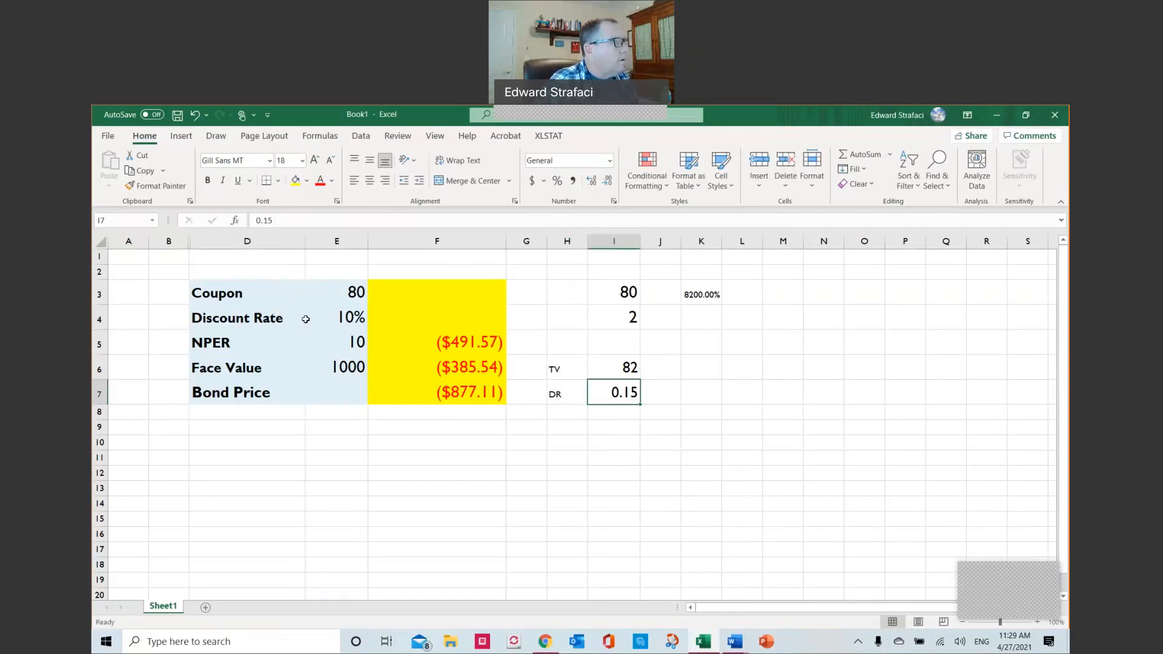
{"action": "left_click_drag", "start_coordinate": [556, 363], "coordinate": [548, 384]}
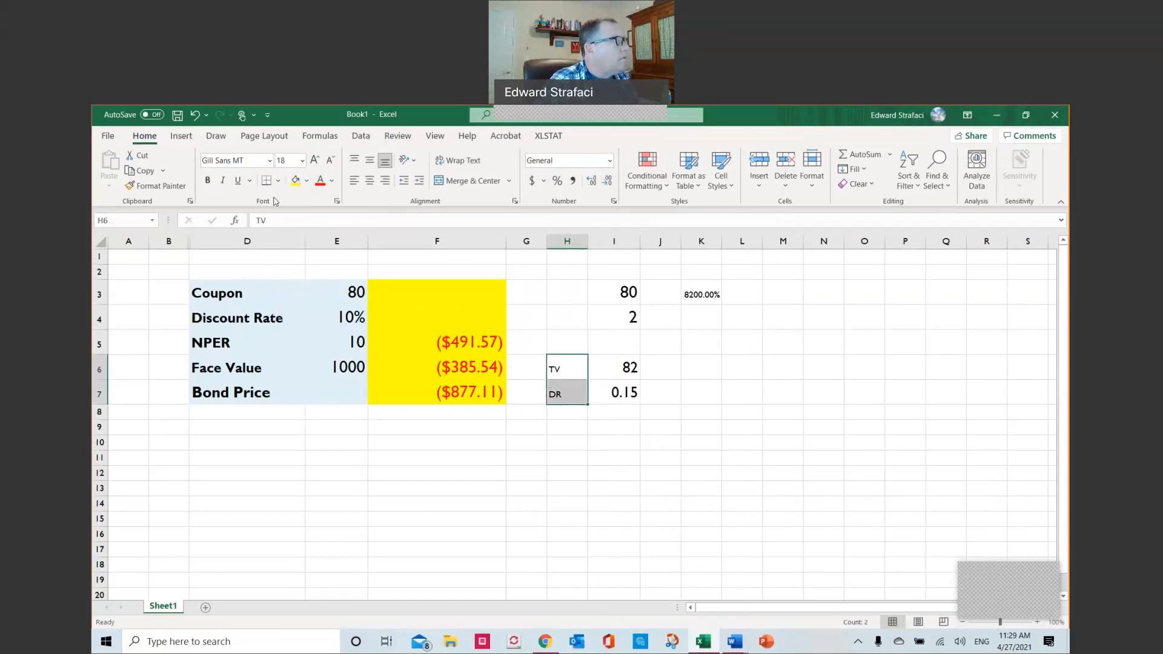
{"action": "left_click", "coordinate": [302, 162]}
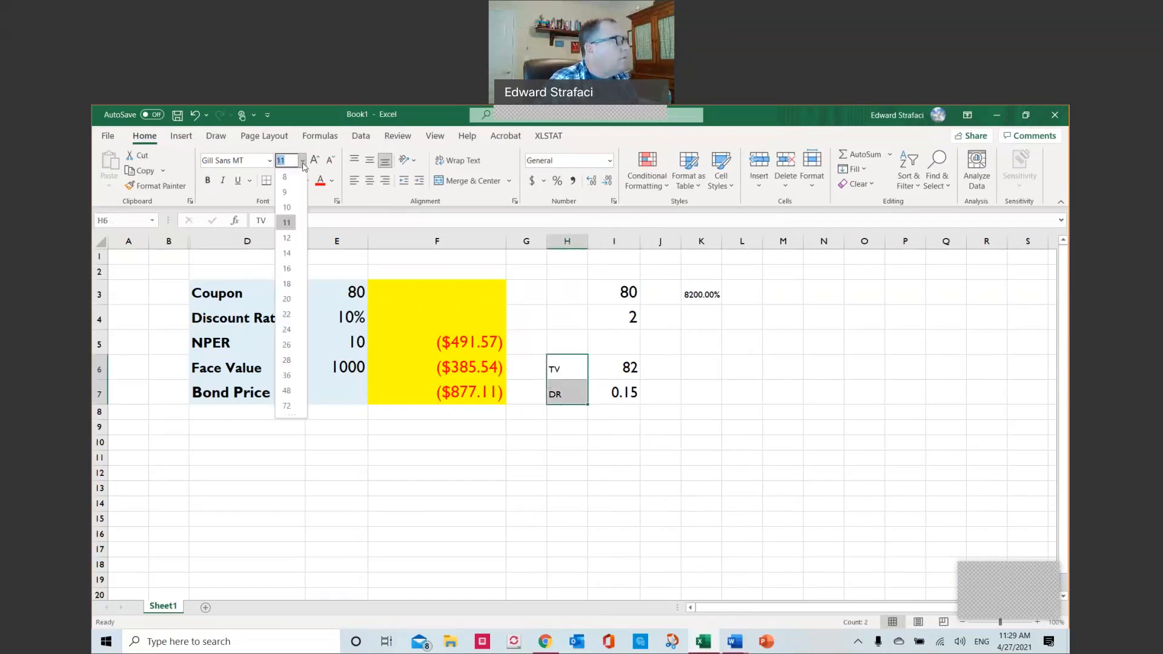
{"action": "left_click", "coordinate": [287, 269]}
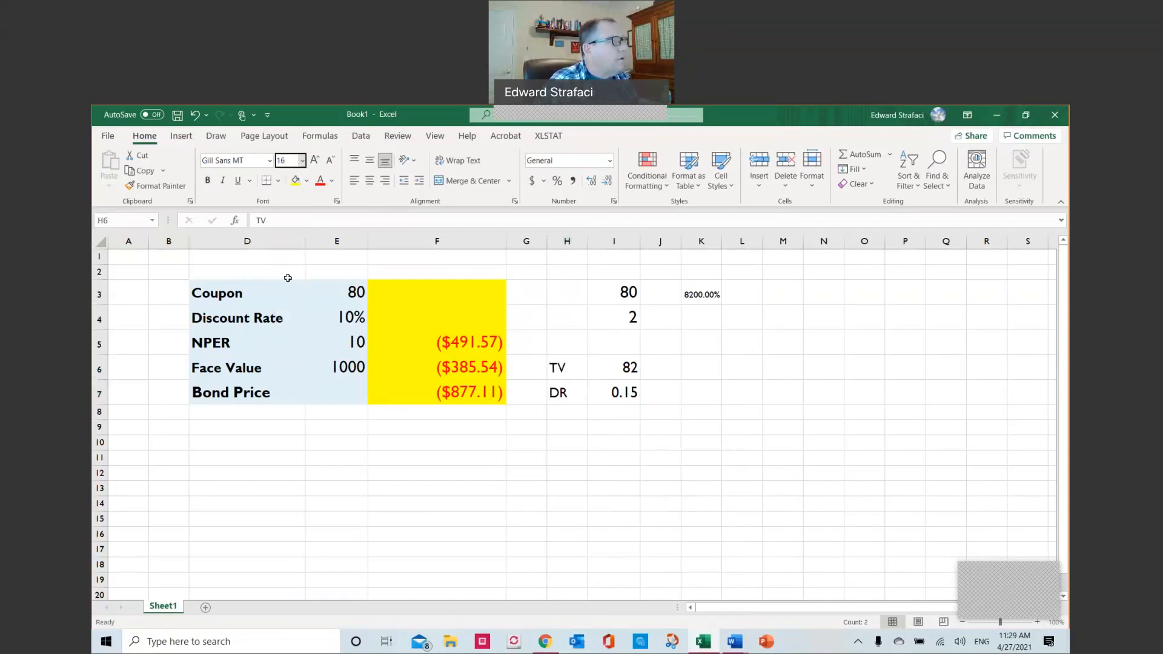
- Clear the contents of the old valuation formula in cell K3
{"action": "left_click", "coordinate": [690, 293]}
{"action": "right_click", "coordinate": [691, 292]}
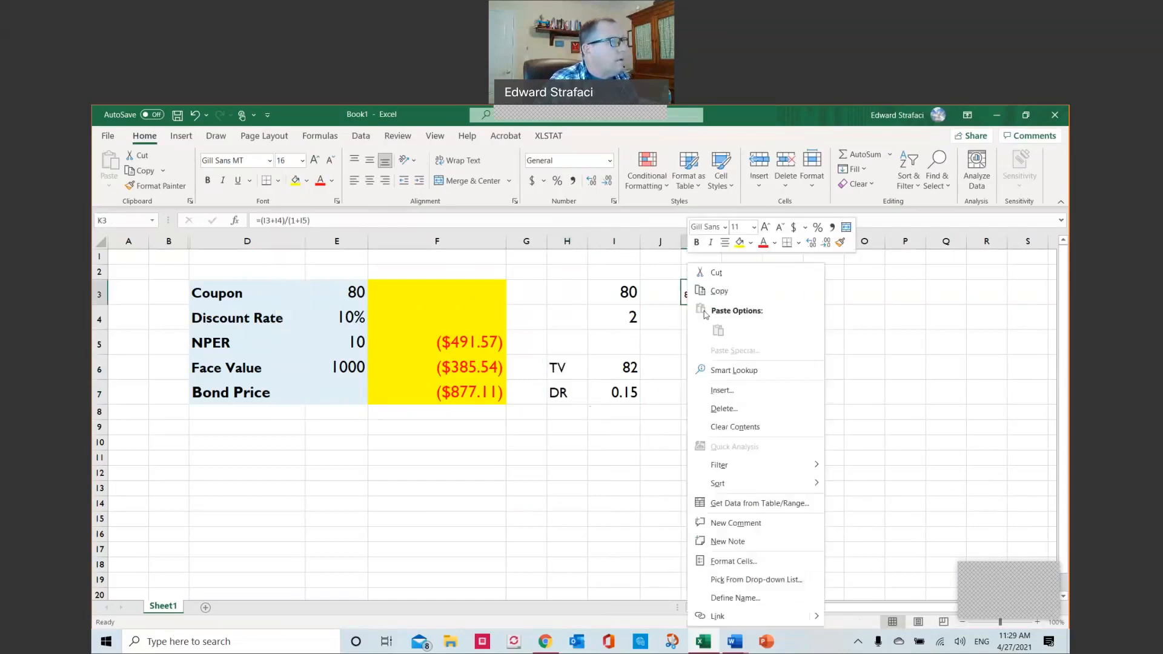
{"action": "left_click", "coordinate": [730, 427]}
- Enter the formula =I6/(1+I7) in cell J6 to calculate the stock's intrinsic value
{"action": "left_click", "coordinate": [662, 368]}
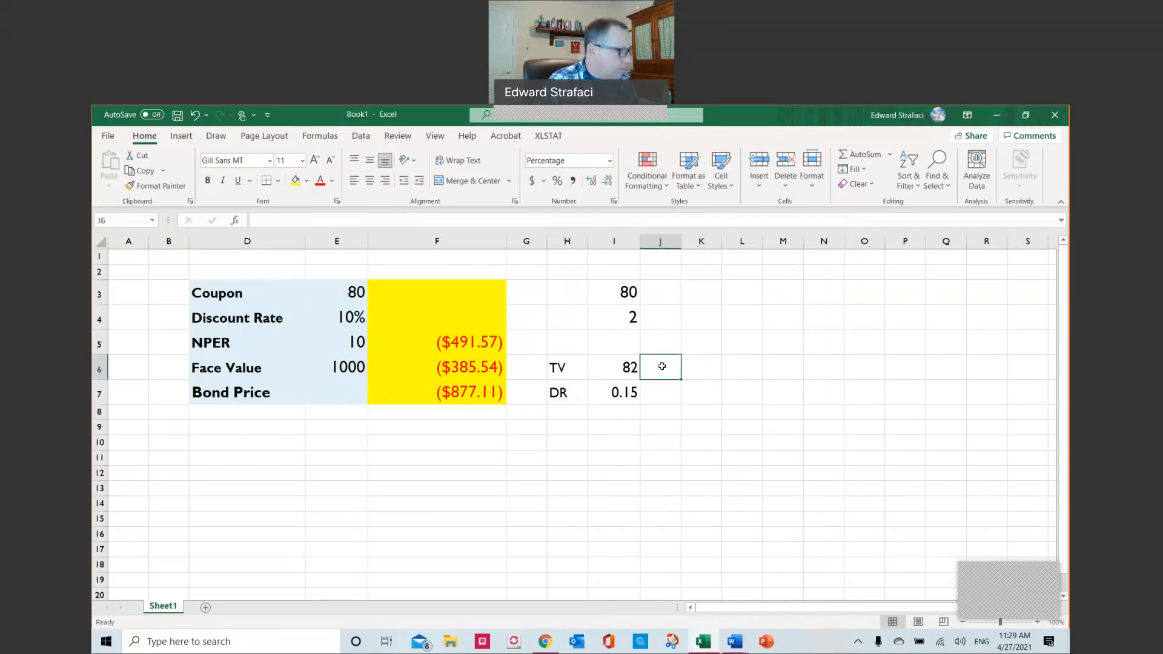
{"action": "type", "text": "="}
{"action": "left_click", "coordinate": [603, 366]}
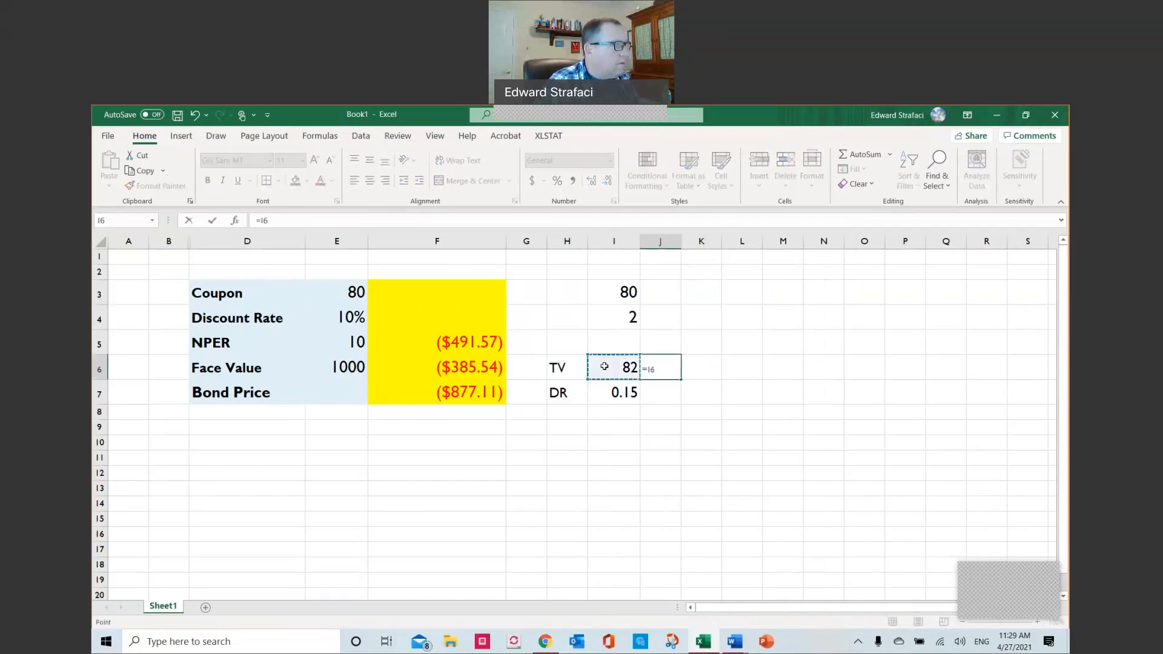
{"action": "type", "text": "/(1+"}
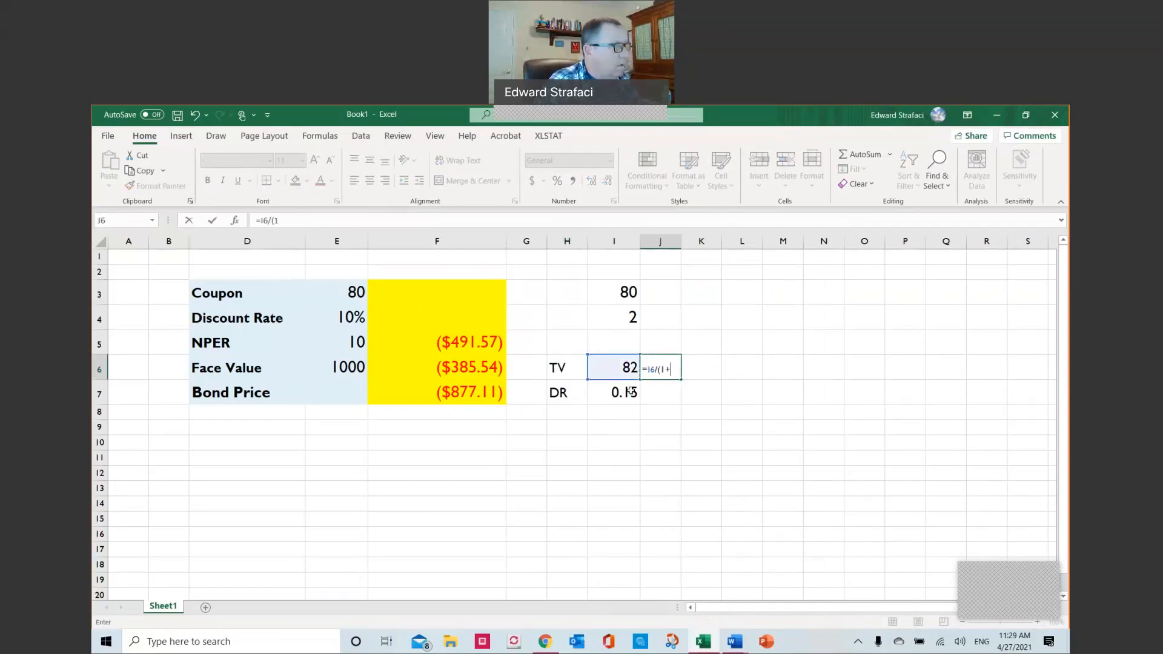
{"action": "left_click", "coordinate": [630, 392]}
{"action": "type", "text": ")"}
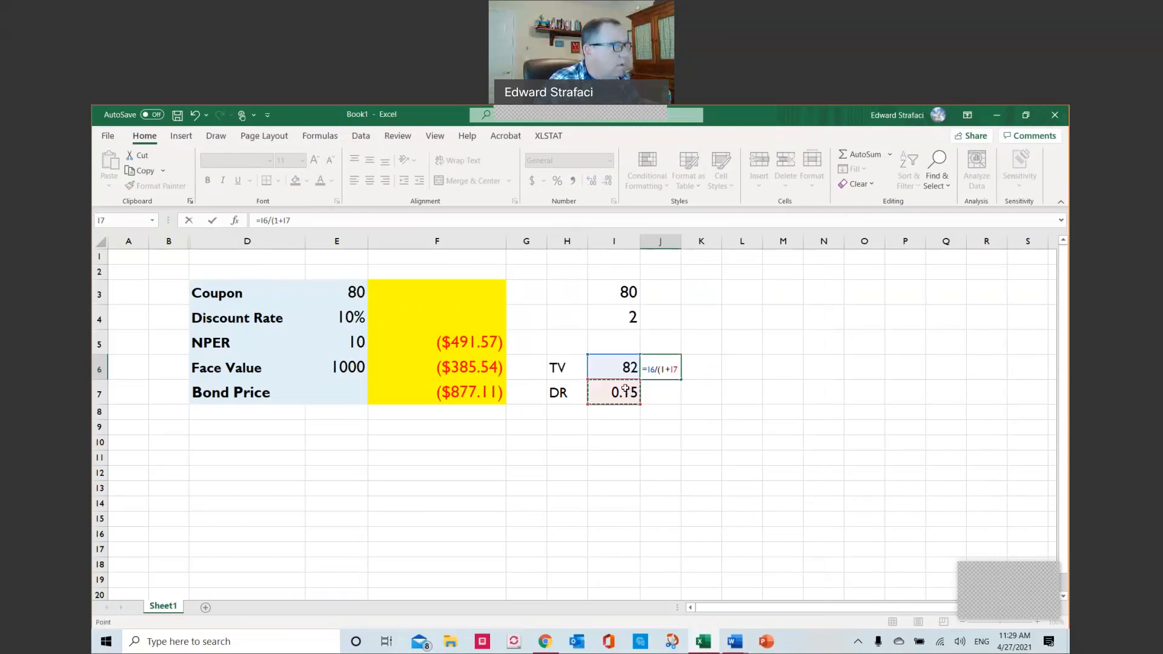
{"action": "key", "text": "Return"}
- Set the intrinsic value in J6 to font size 20 and widen column J to fit it
{"action": "left_click", "coordinate": [666, 370]}
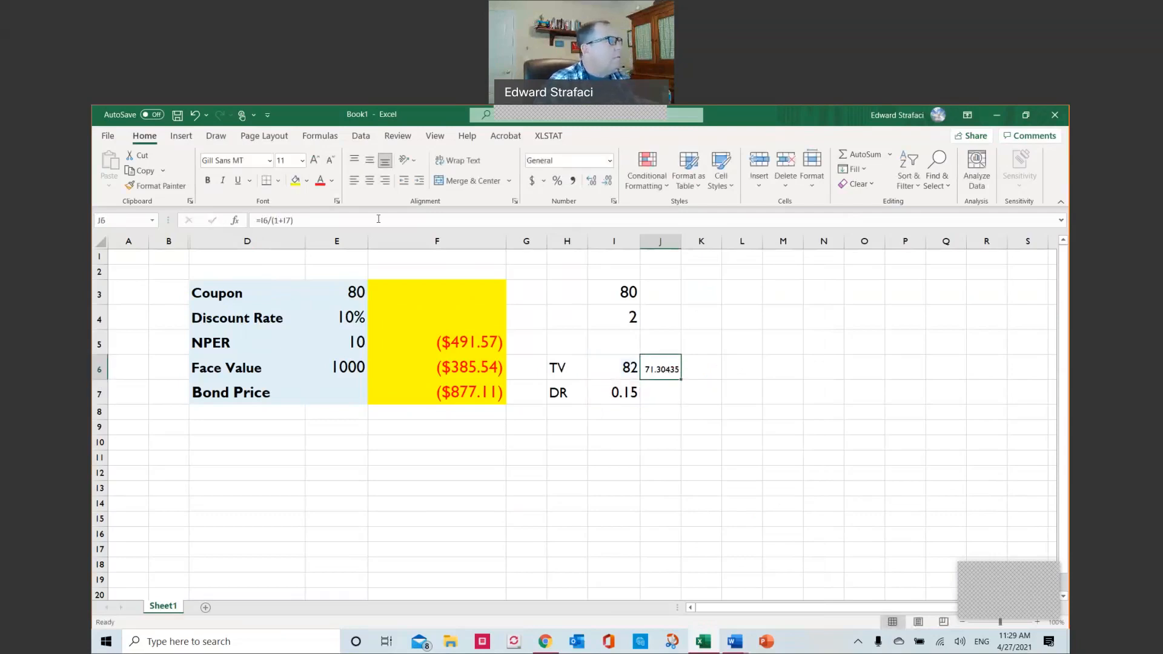
{"action": "left_click", "coordinate": [301, 160]}
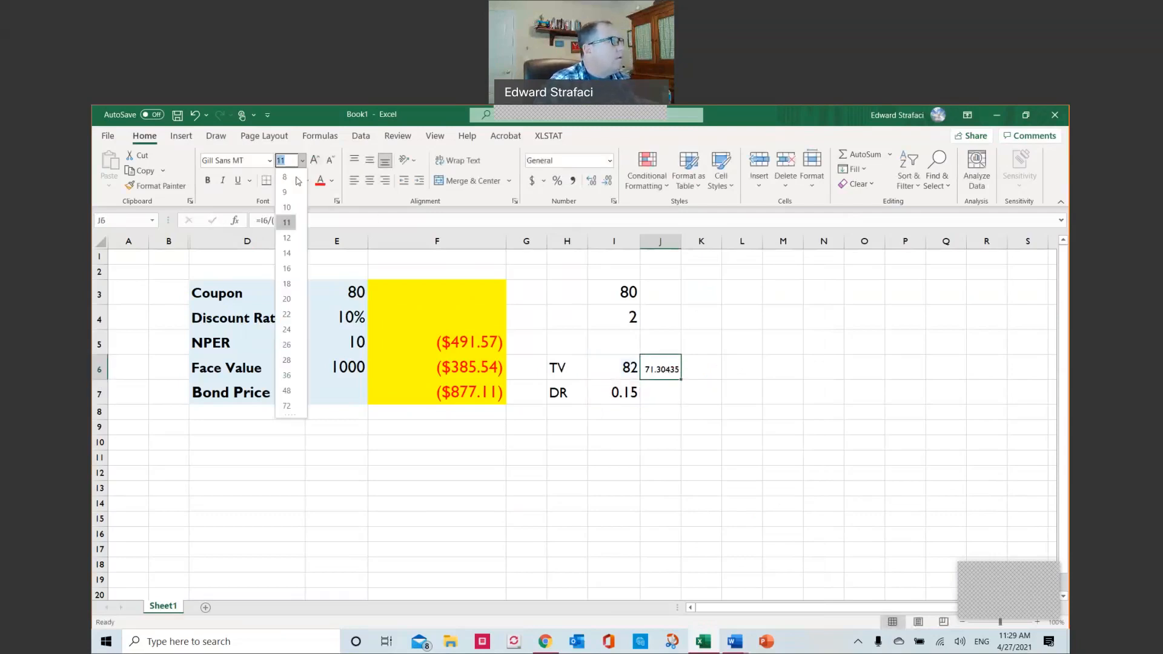
{"action": "left_click", "coordinate": [287, 298]}
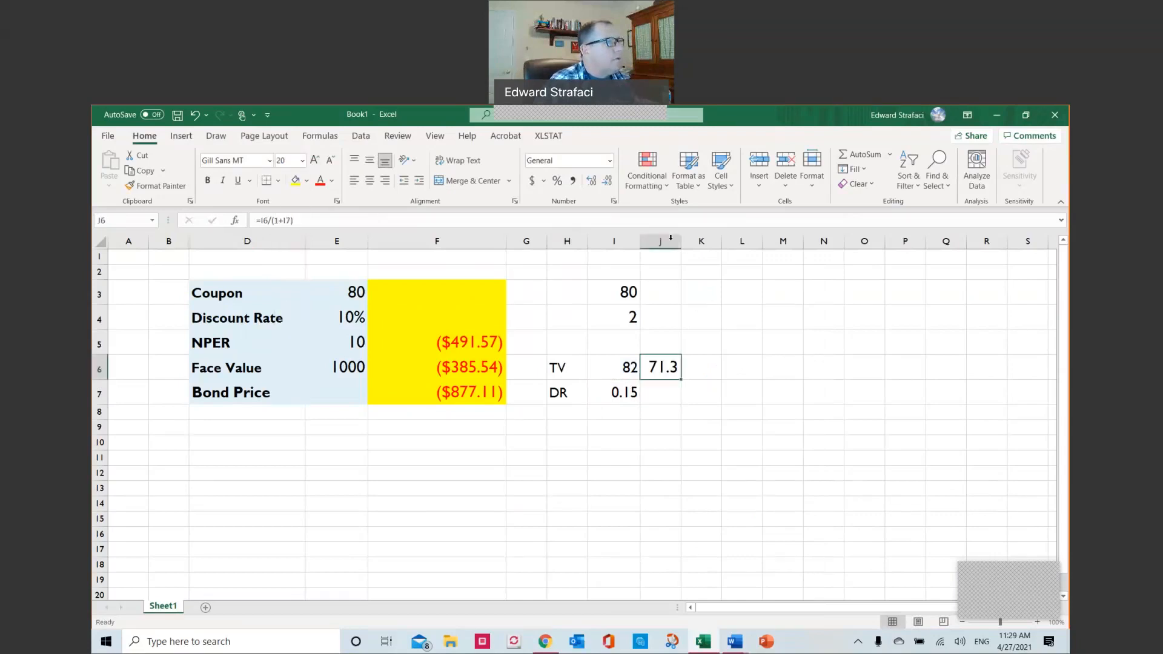
{"action": "left_click_drag", "start_coordinate": [681, 241], "coordinate": [718, 244]}
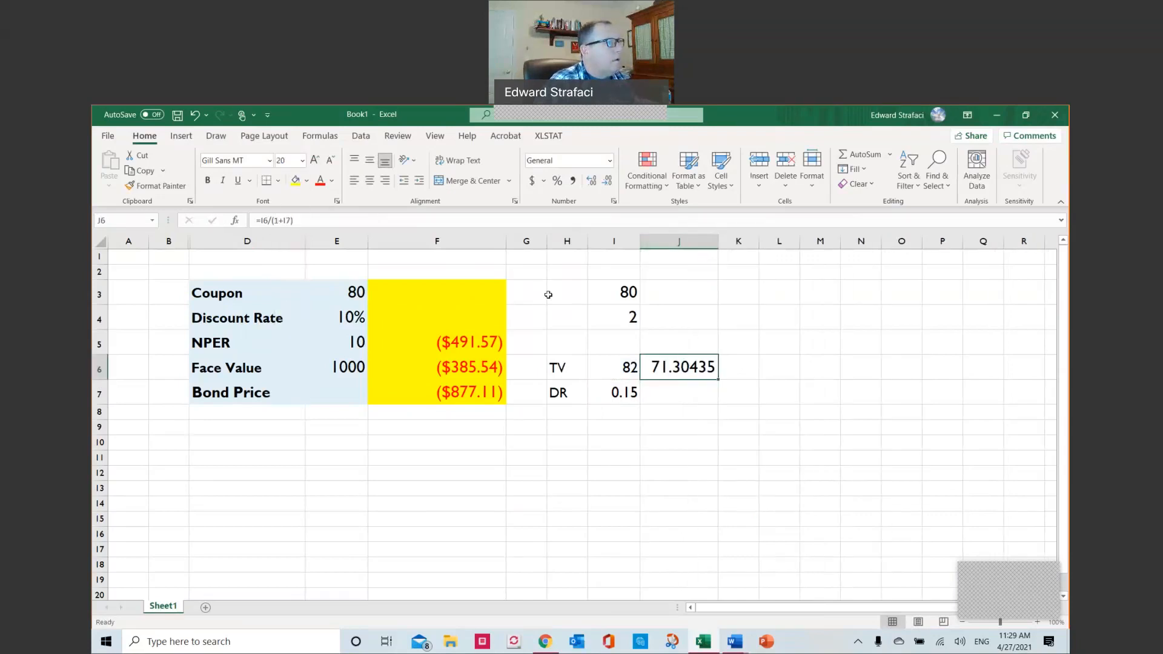
- Label the price row ER1Yr in cell H3 and the dividend row Ediv in cell H4
{"action": "left_click", "coordinate": [568, 291]}
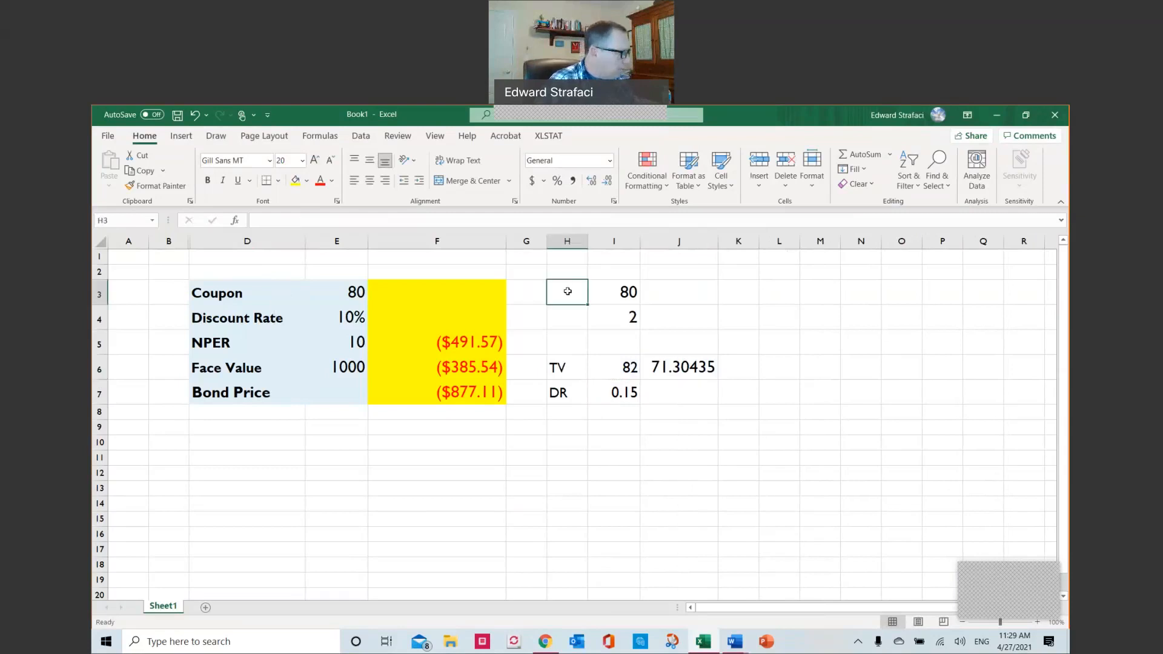
{"action": "type", "text": "E"}
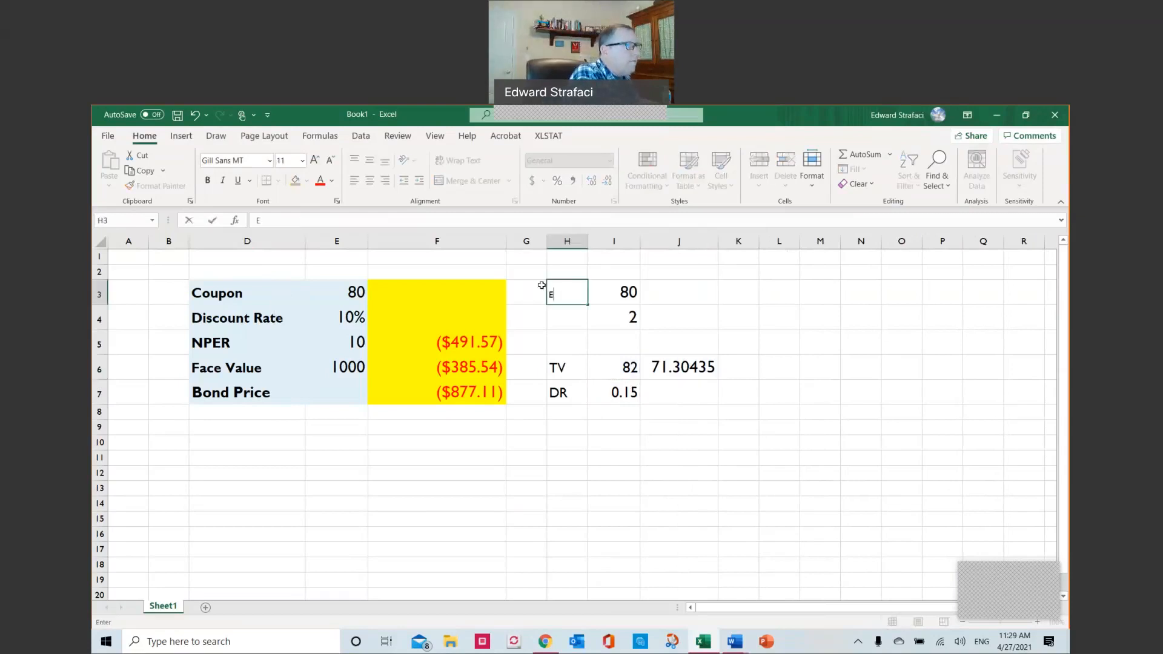
{"action": "type", "text": "R1Yr"}
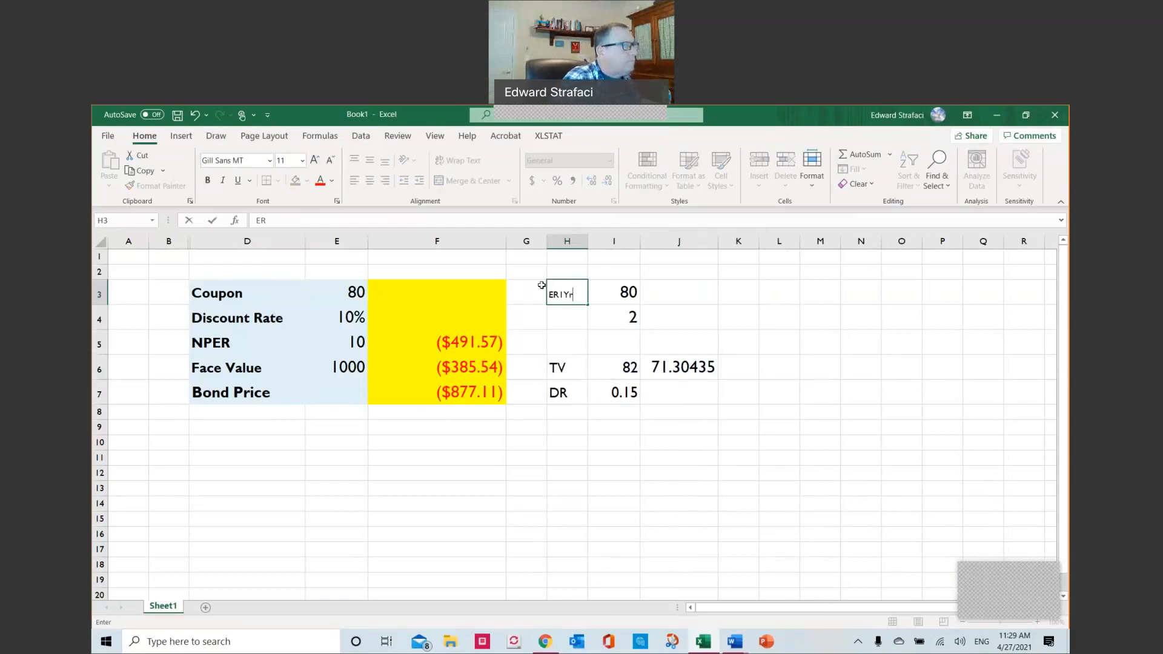
{"action": "left_click", "coordinate": [565, 308]}
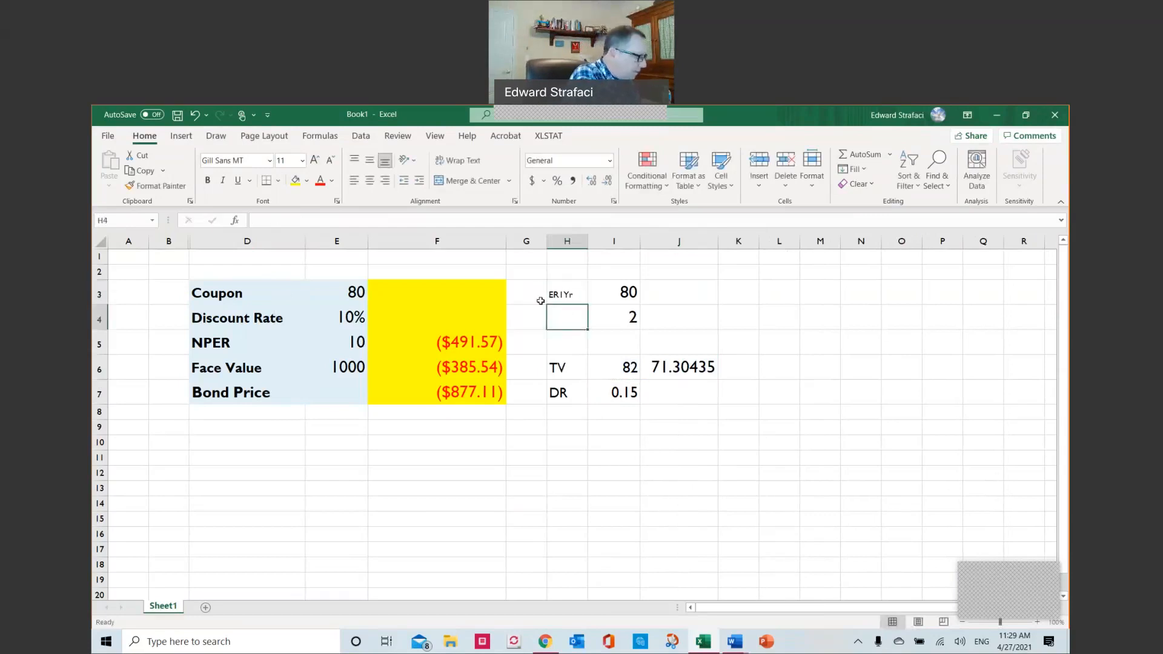
{"action": "type", "text": "EDiv"}
- Set the ER1Yr and Ediv labels in H3:H4 to font size 16
{"action": "left_click", "coordinate": [568, 299]}
{"action": "left_click_drag", "start_coordinate": [570, 306], "coordinate": [568, 320]}
{"action": "left_click", "coordinate": [301, 160]}
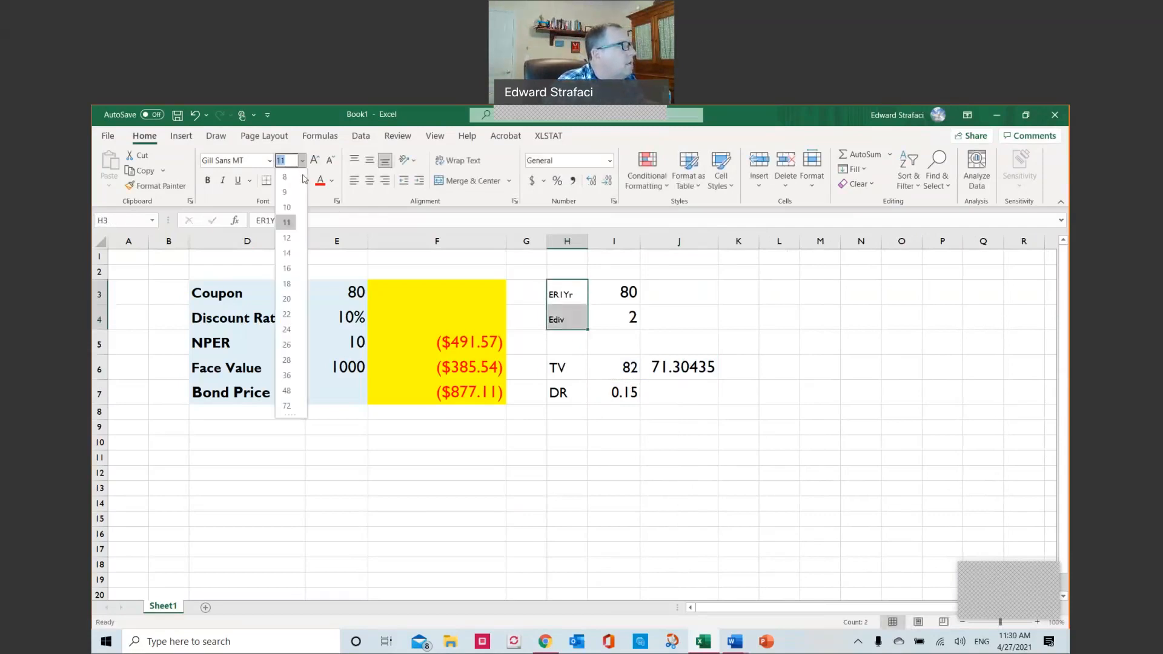
{"action": "left_click", "coordinate": [286, 268]}
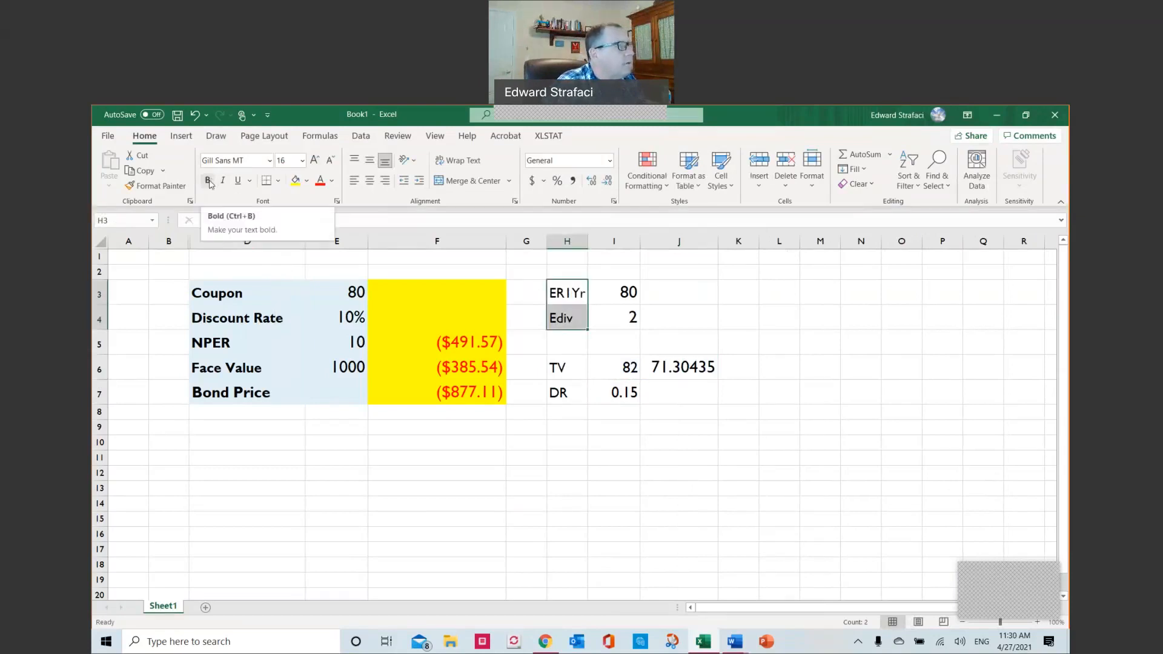
- Fill the stock valuation table H3:J7 with yellow and recolor its value cells I3:J7 in standard light blue
{"action": "left_click", "coordinate": [574, 293]}
{"action": "left_click", "coordinate": [680, 305], "text": "shift"}
{"action": "left_click_drag", "start_coordinate": [680, 305], "coordinate": [690, 394]}
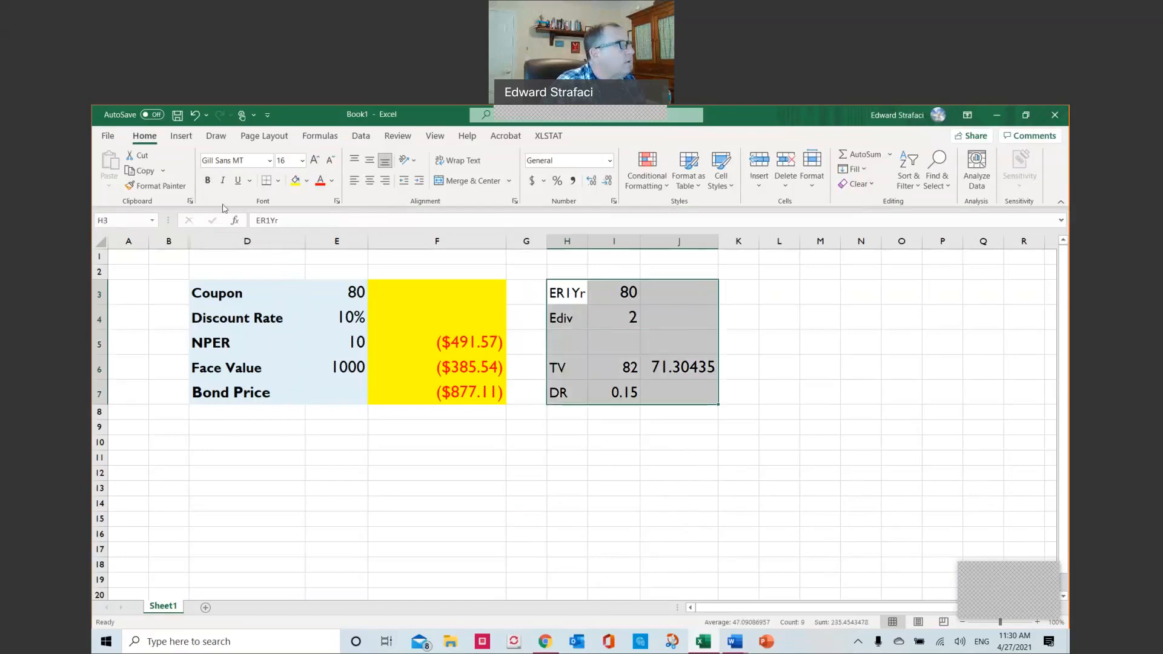
{"action": "left_click", "coordinate": [294, 184]}
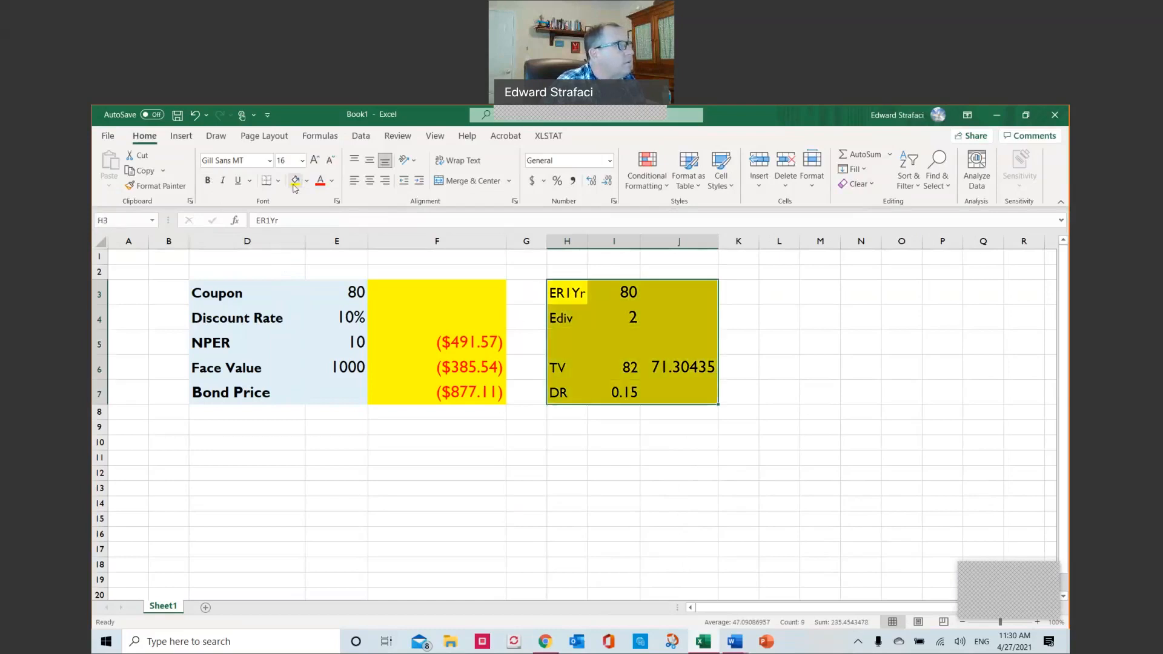
{"action": "left_click_drag", "start_coordinate": [623, 294], "coordinate": [677, 394]}
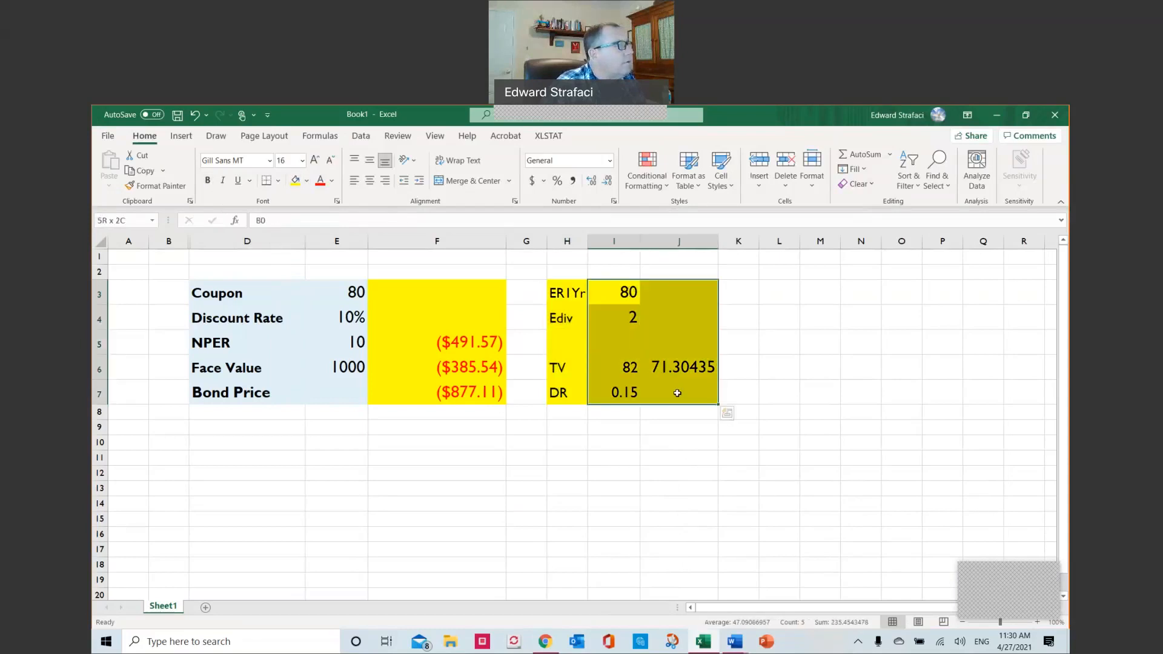
{"action": "left_click", "coordinate": [307, 181]}
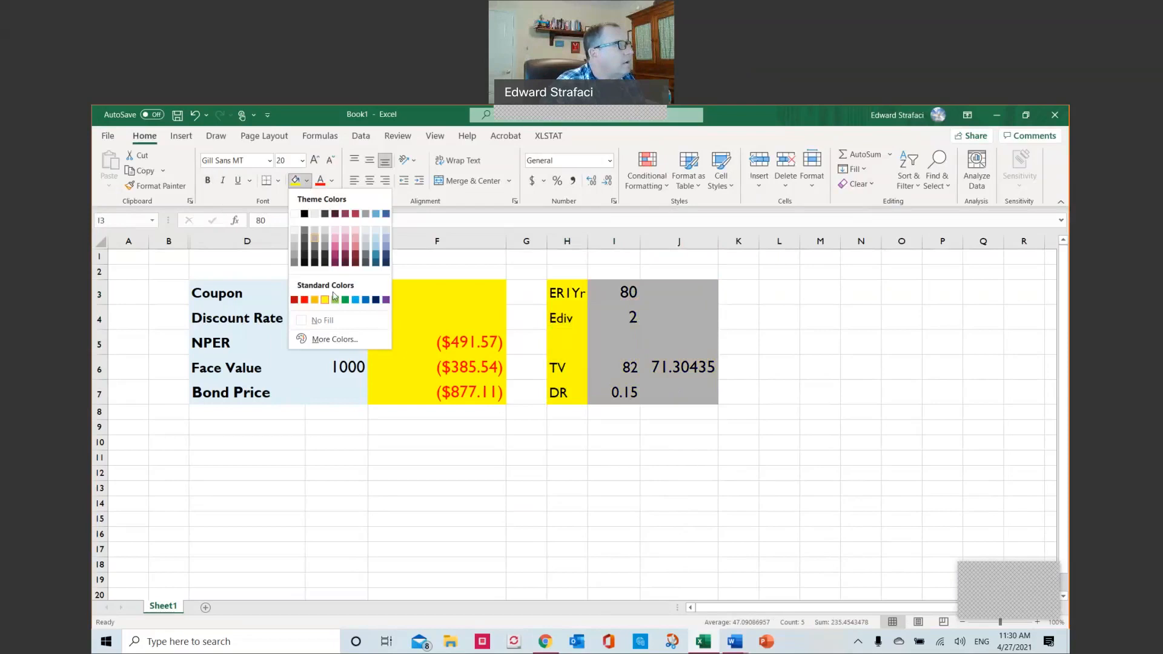
{"action": "left_click", "coordinate": [356, 300]}
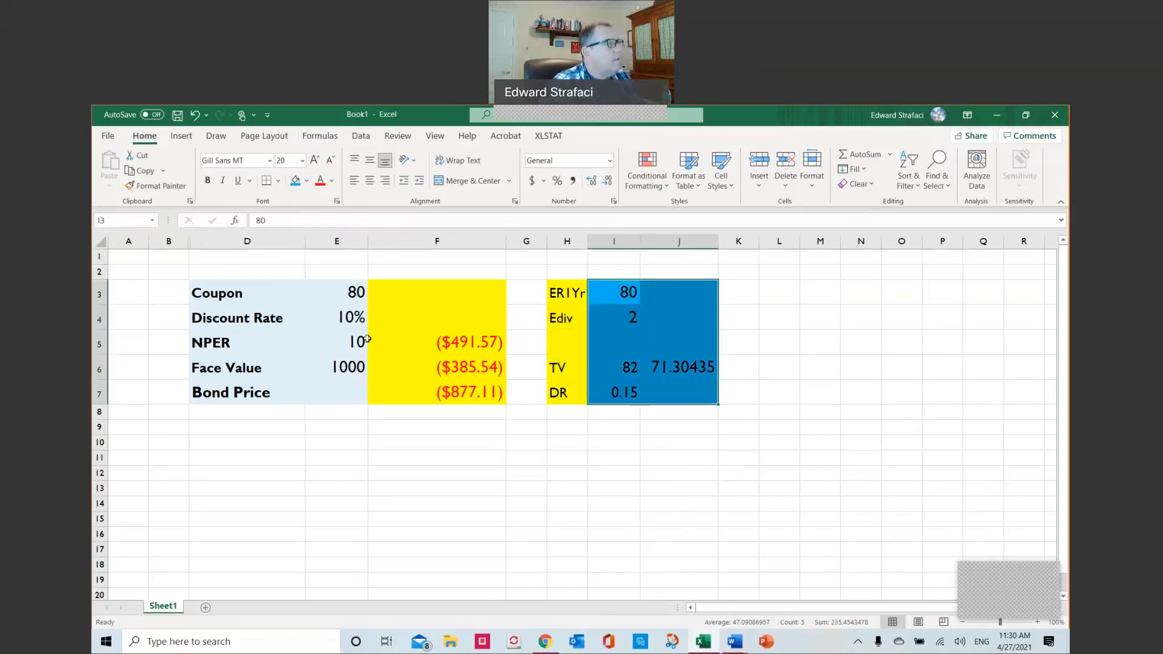
{"action": "left_click", "coordinate": [436, 458]}
{"action": "left_click_drag", "start_coordinate": [614, 473], "coordinate": [613, 458]}
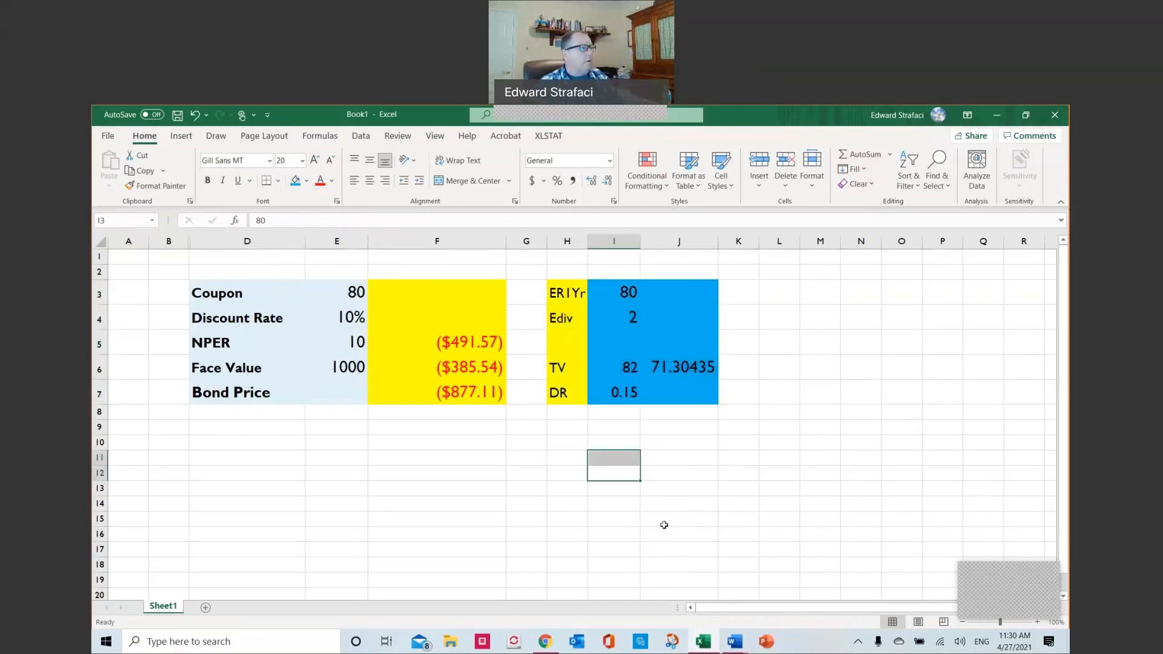
{"action": "left_click", "coordinate": [685, 364]}
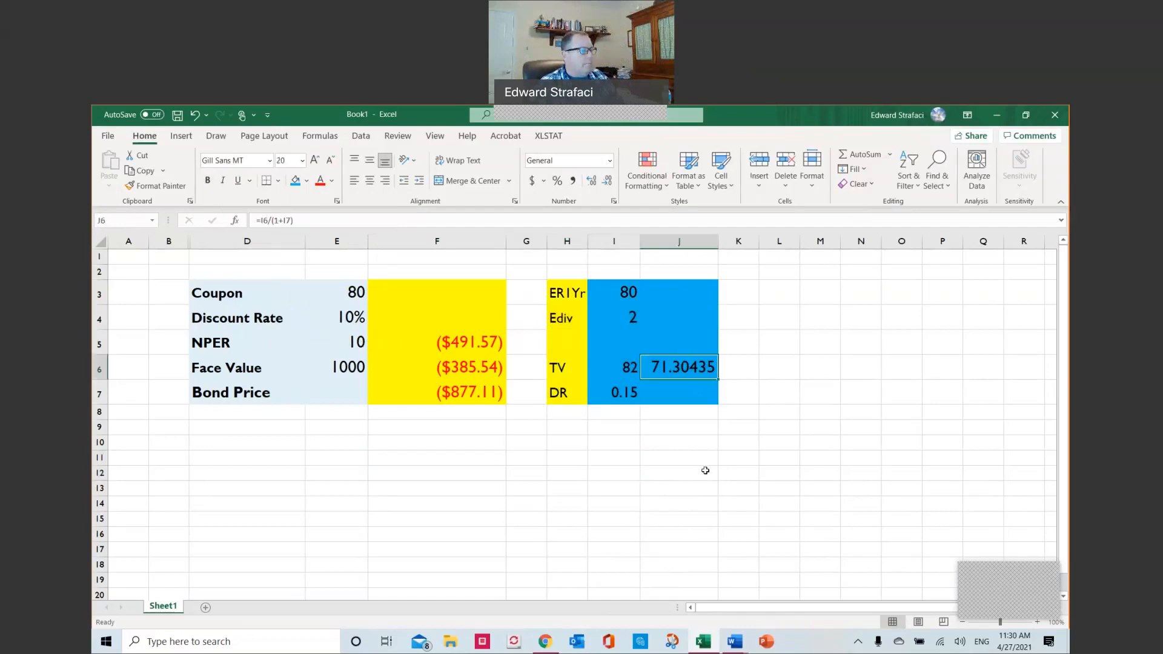
{"action": "left_click", "coordinate": [722, 533]}
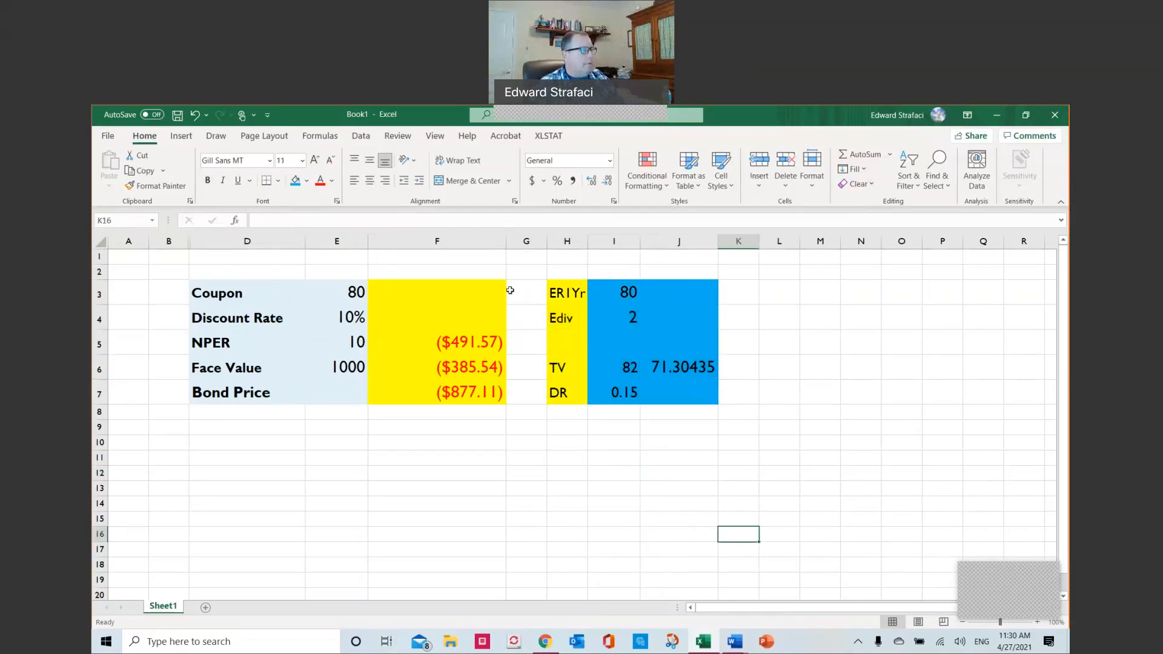
- Recolor the stock table's value cells I3:J7 with a paler blue theme fill
{"action": "left_click_drag", "start_coordinate": [598, 285], "coordinate": [680, 388]}
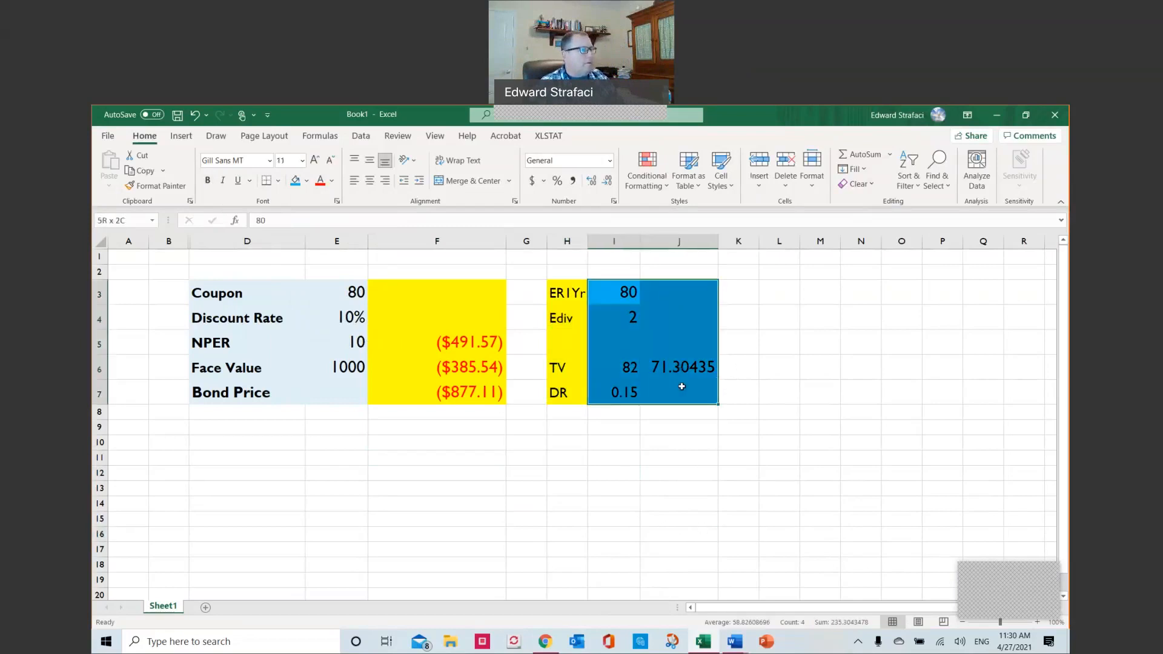
{"action": "left_click", "coordinate": [306, 180]}
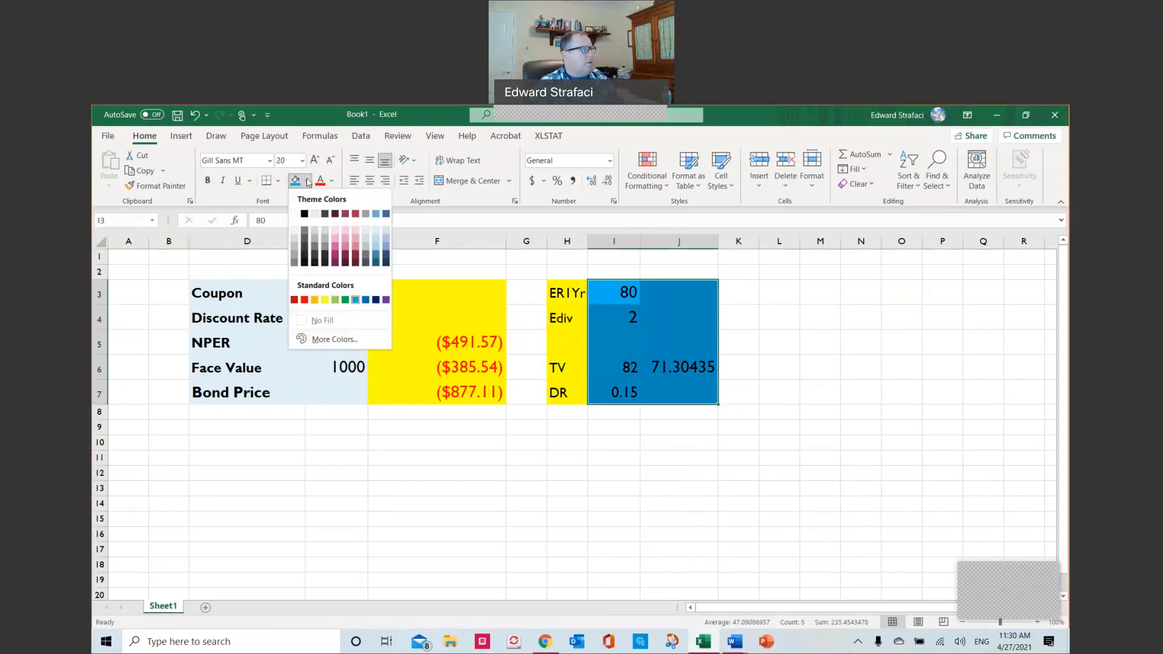
{"action": "left_click", "coordinate": [376, 245]}
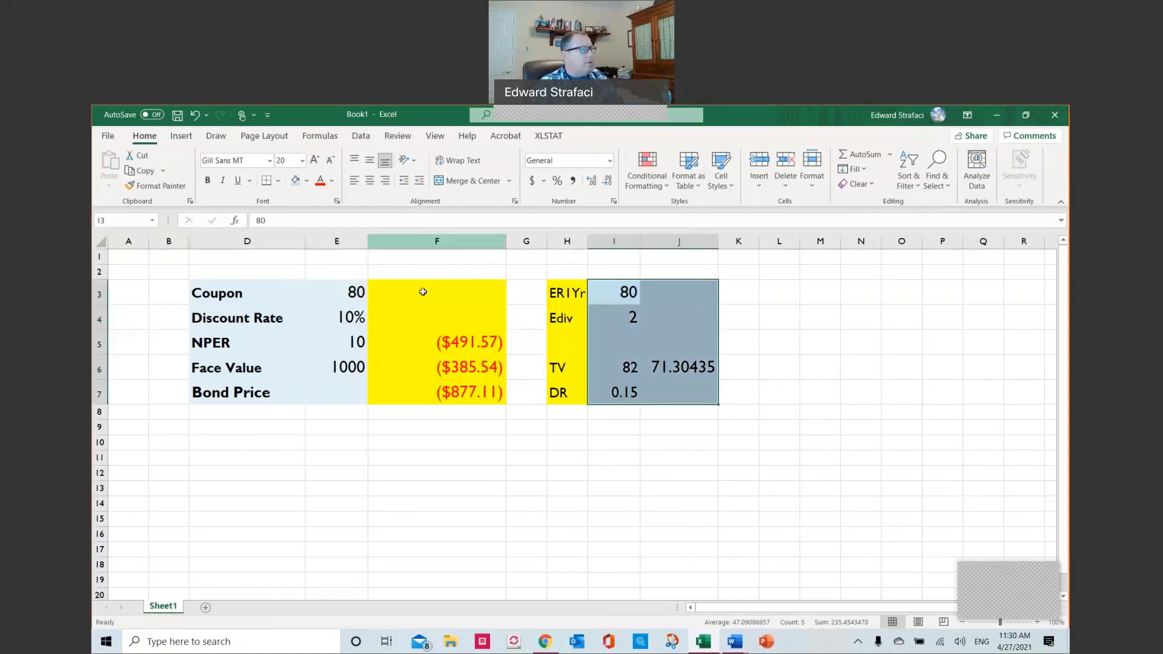
{"action": "left_click", "coordinate": [824, 395]}
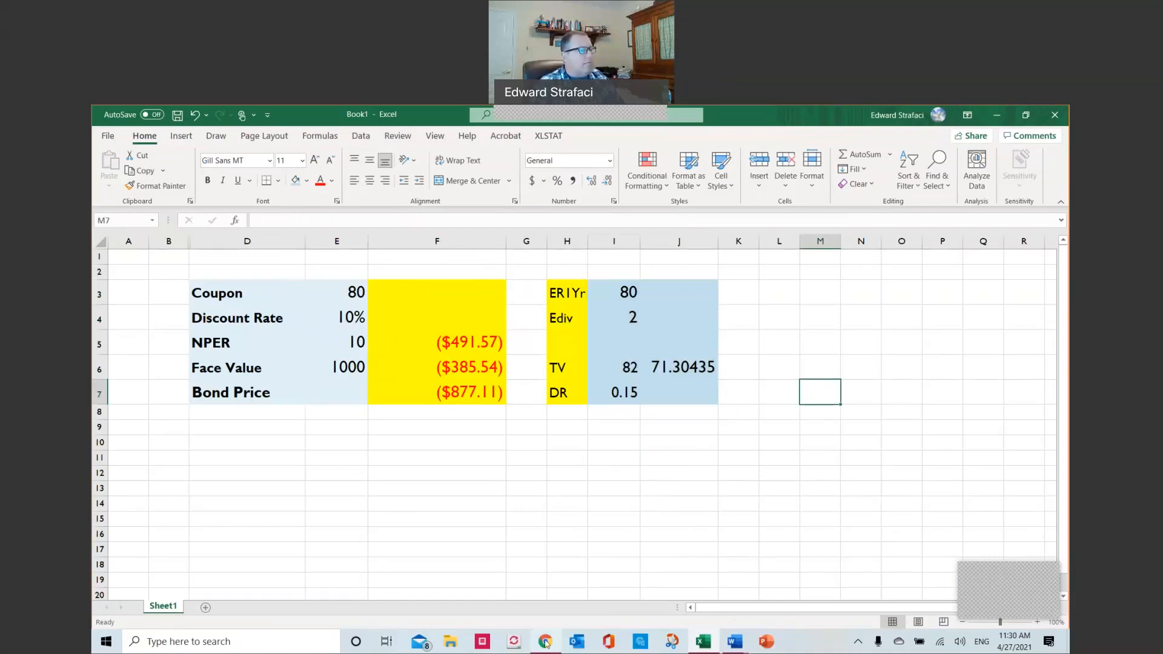
- Switch to Google Chrome and open a new browser tab
{"action": "mouse_move", "coordinate": [544, 643]}
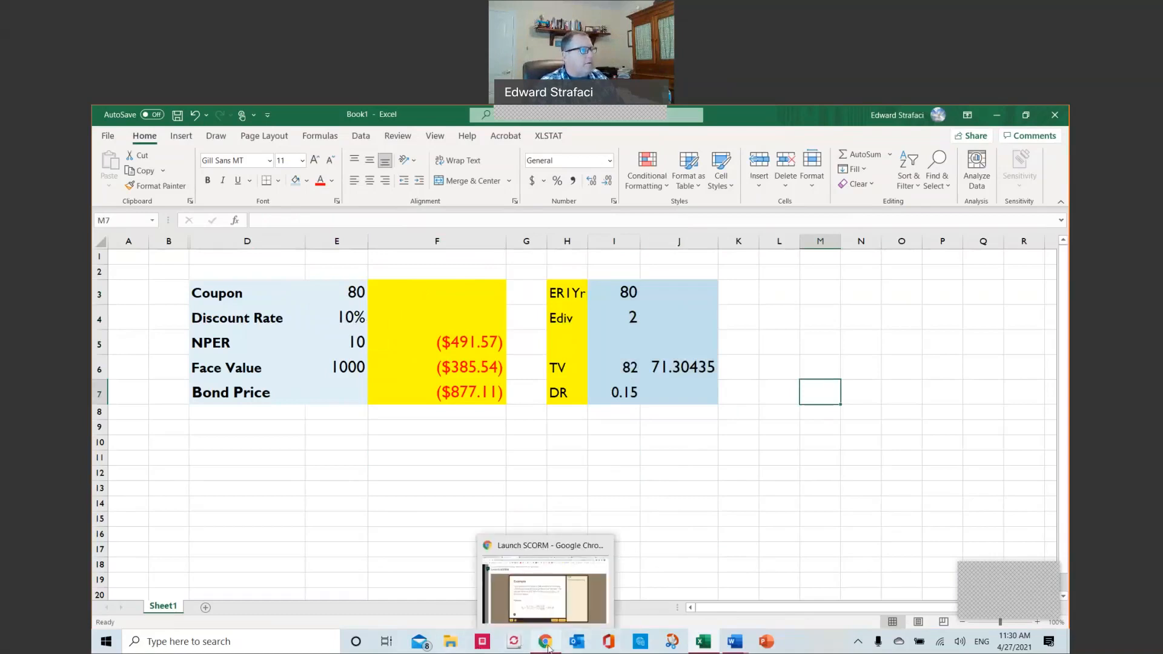
{"action": "left_click", "coordinate": [546, 646]}
{"action": "left_click", "coordinate": [918, 114]}
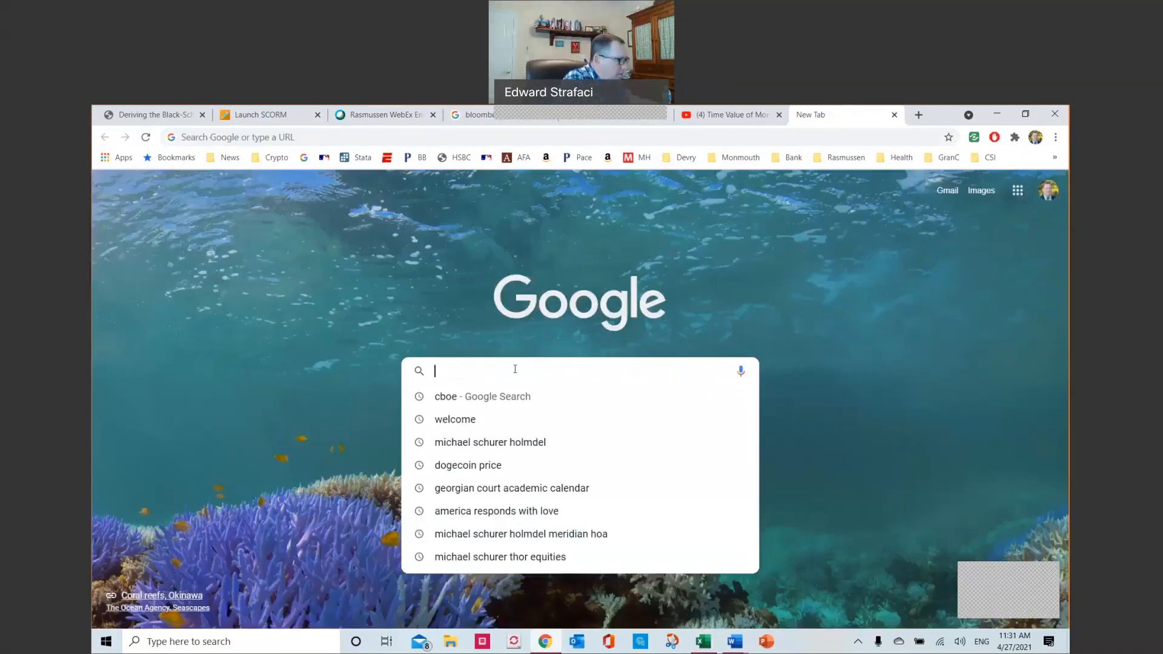
- Search Google for "Schwinn royal blue stingray"
{"action": "type", "text": "Scwi"}
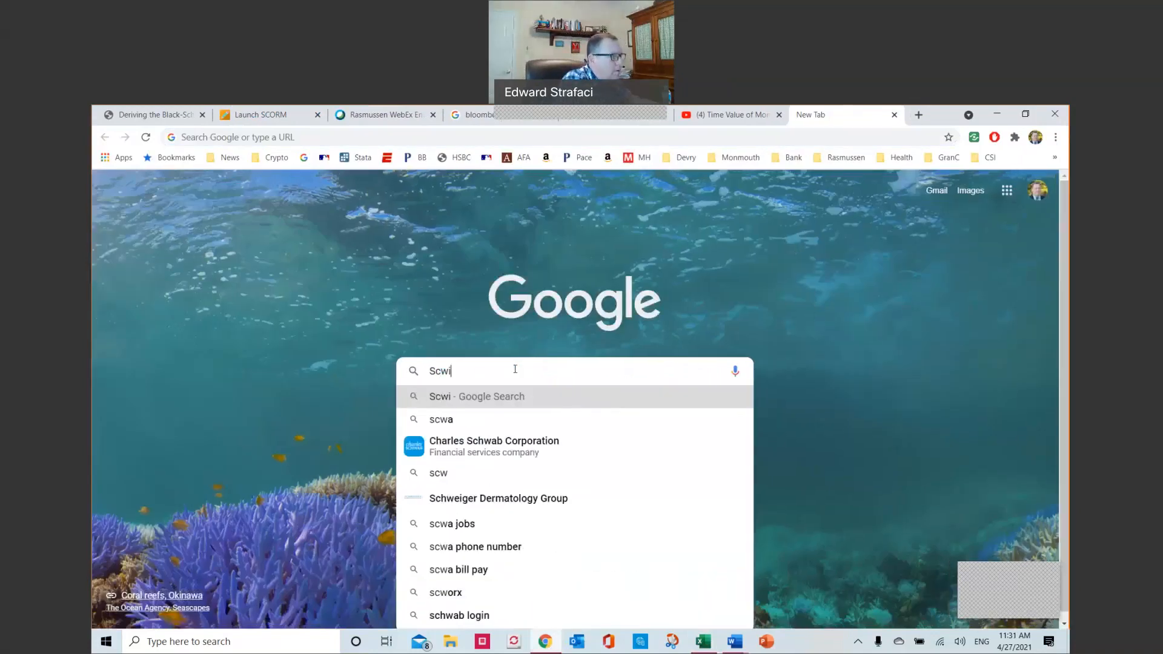
{"action": "type", "text": "nn"}
{"action": "key", "text": "BackSpace"}
{"action": "key", "text": "BackSpace"}
{"action": "key", "text": "BackSpace"}
{"action": "key", "text": "BackSpace"}
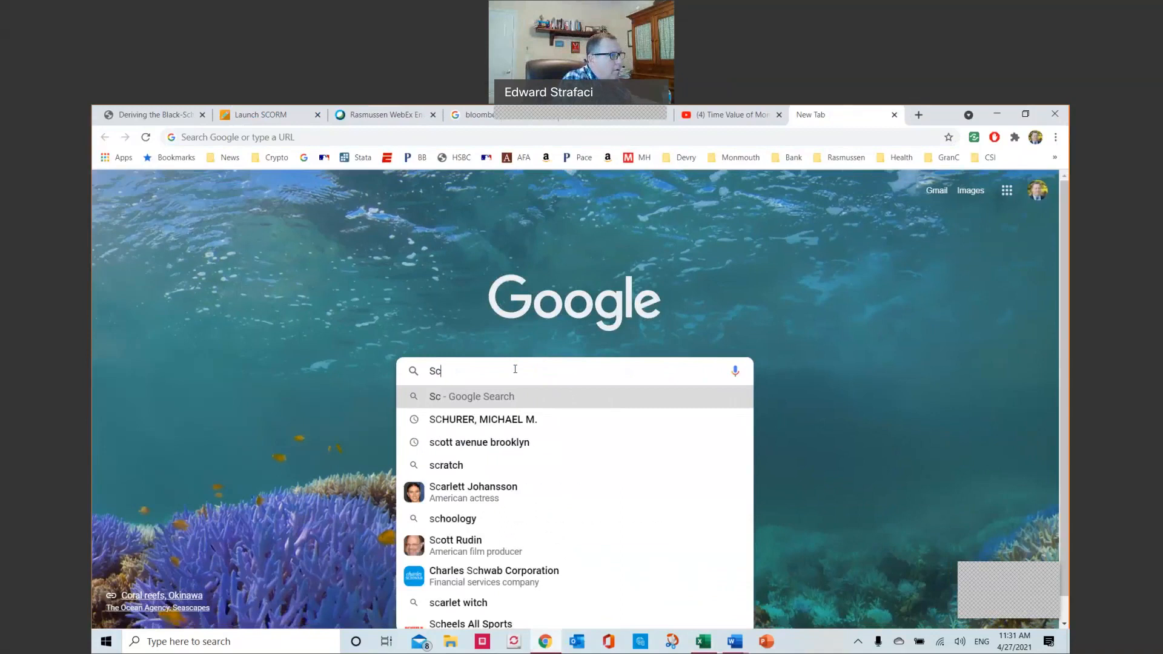
{"action": "type", "text": "hwin"}
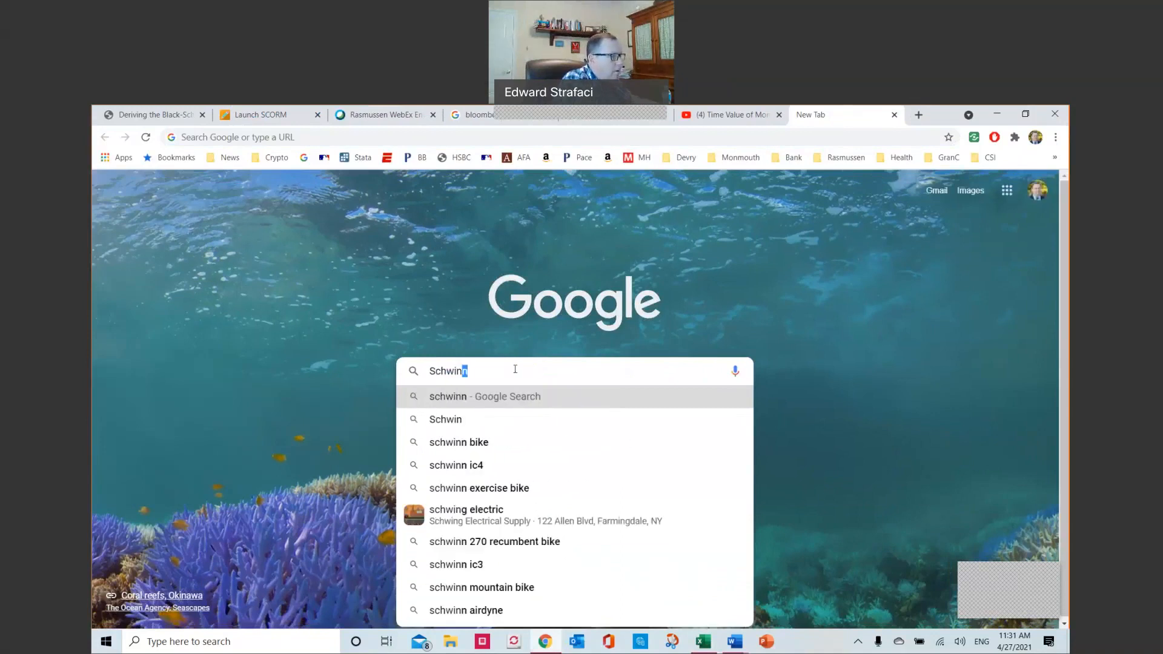
{"action": "type", "text": "n ro"}
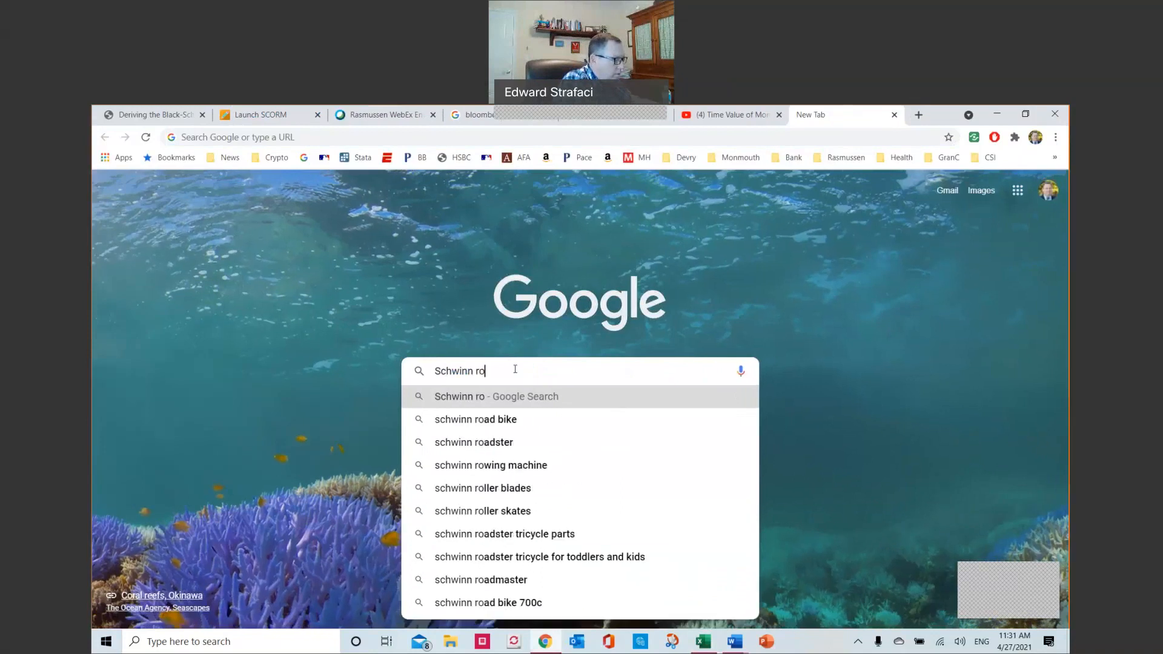
{"action": "type", "text": "yal blue "}
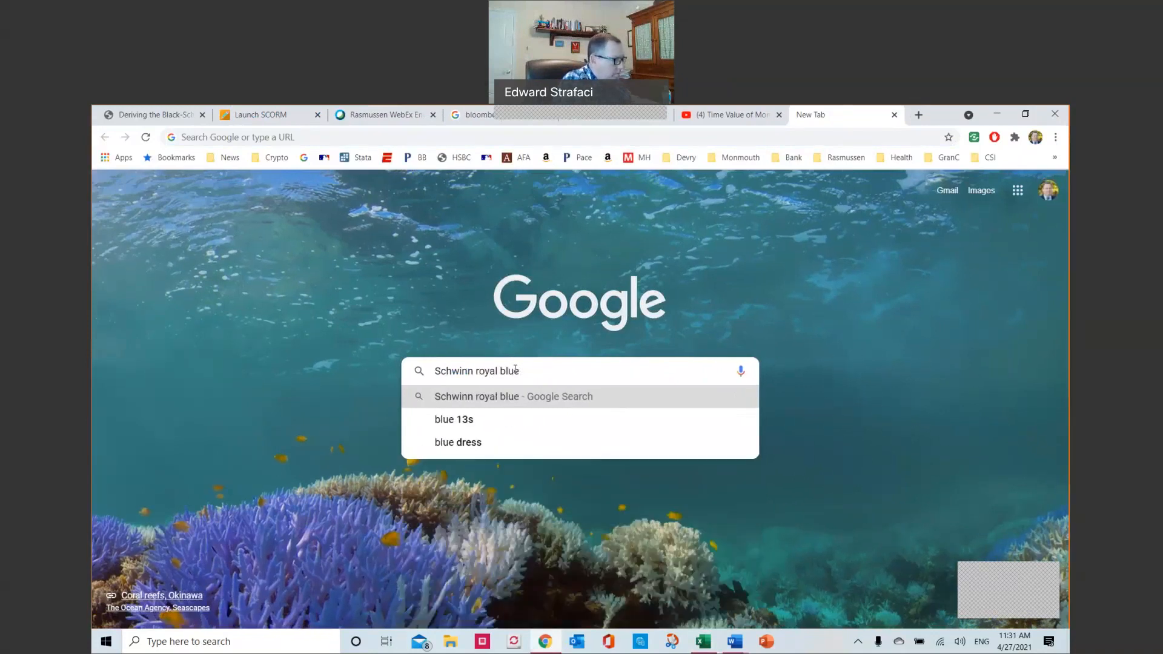
{"action": "type", "text": "stingra"}
{"action": "type", "text": "y"}
{"action": "key", "text": "Return"}
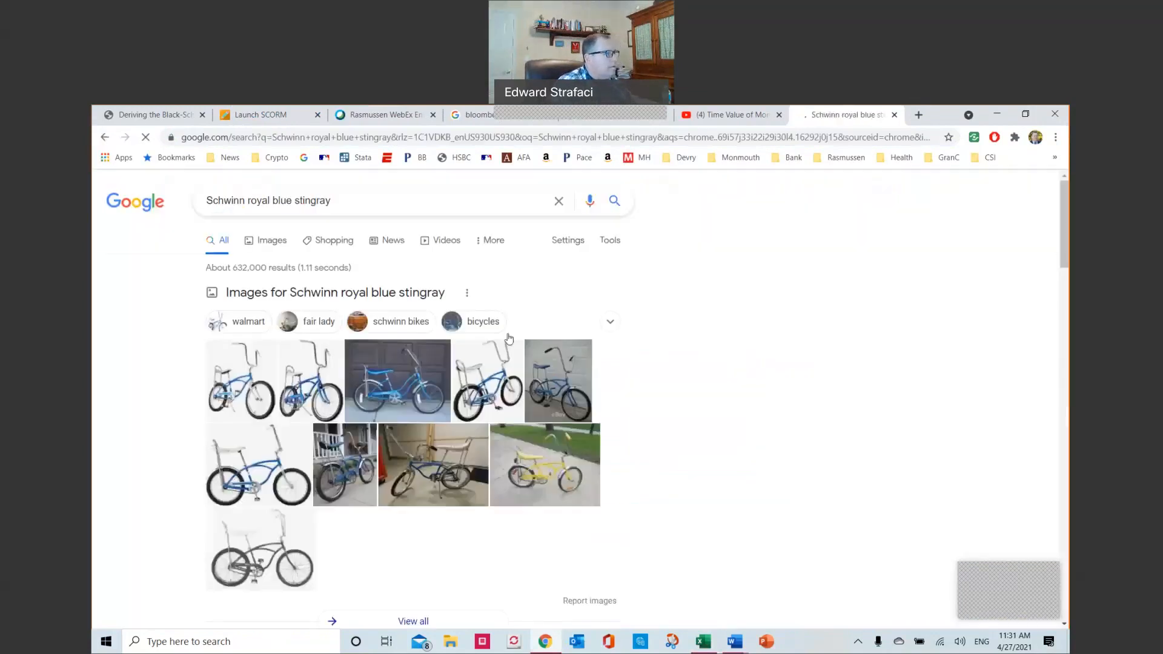
- Show the image results and preview the amazon.com picture of the blue Schwinn Sting-Ray Cruiser bike
{"action": "left_click", "coordinate": [284, 242]}
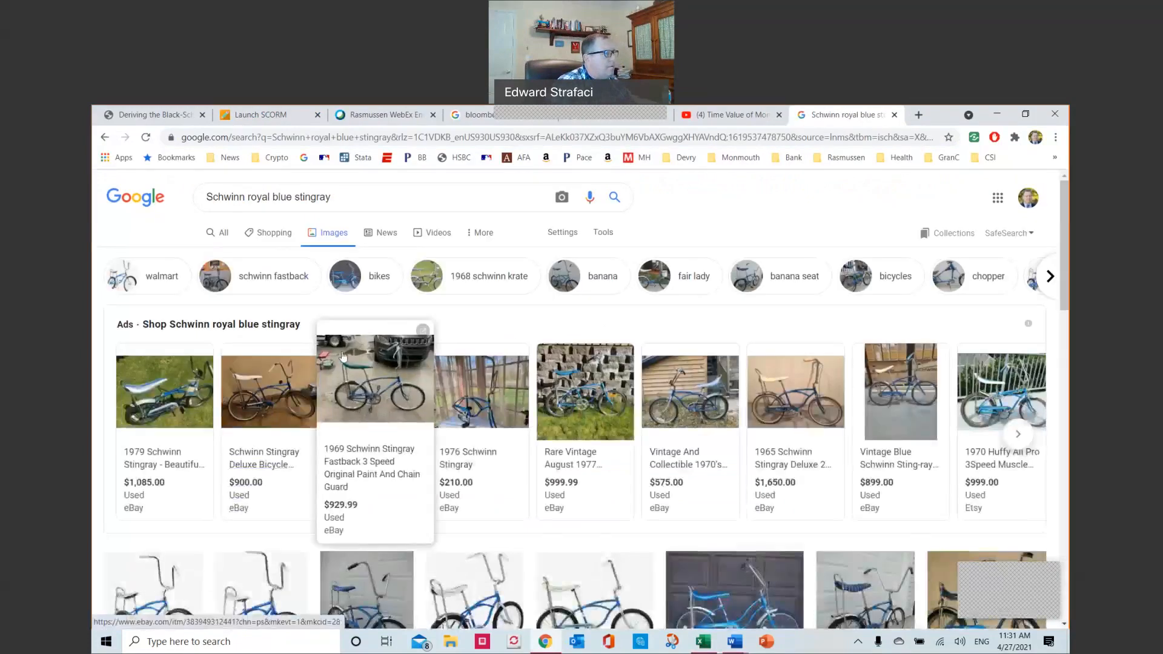
{"action": "scroll", "coordinate": [342, 356], "scroll_direction": "down", "scroll_amount": 2}
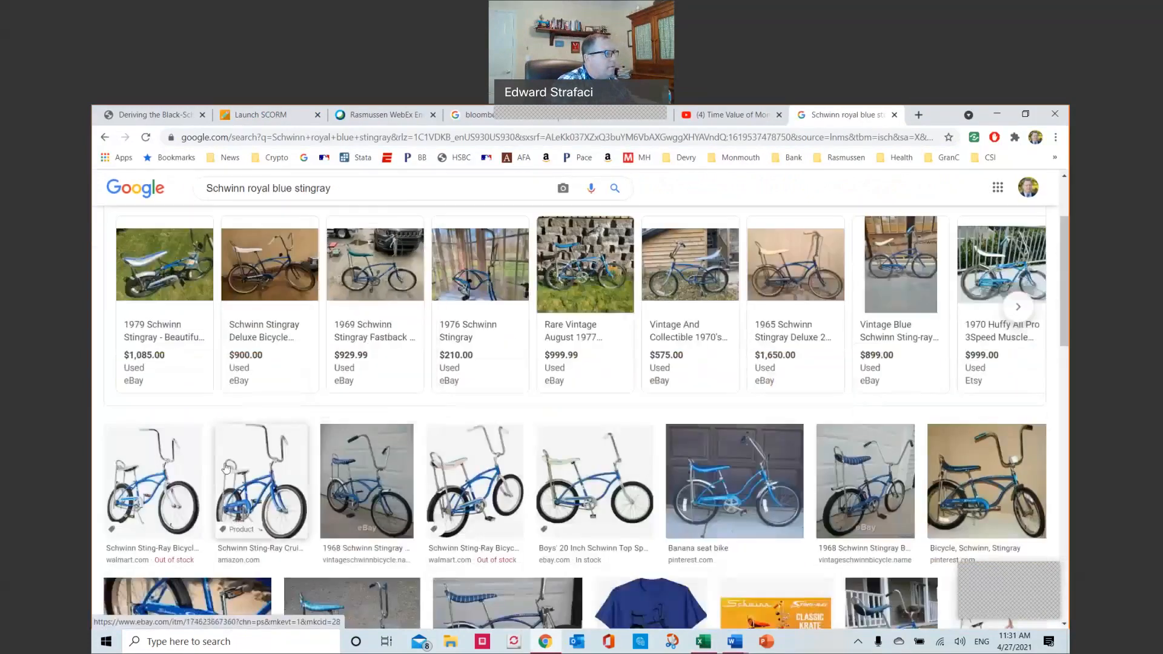
{"action": "left_click", "coordinate": [270, 479]}
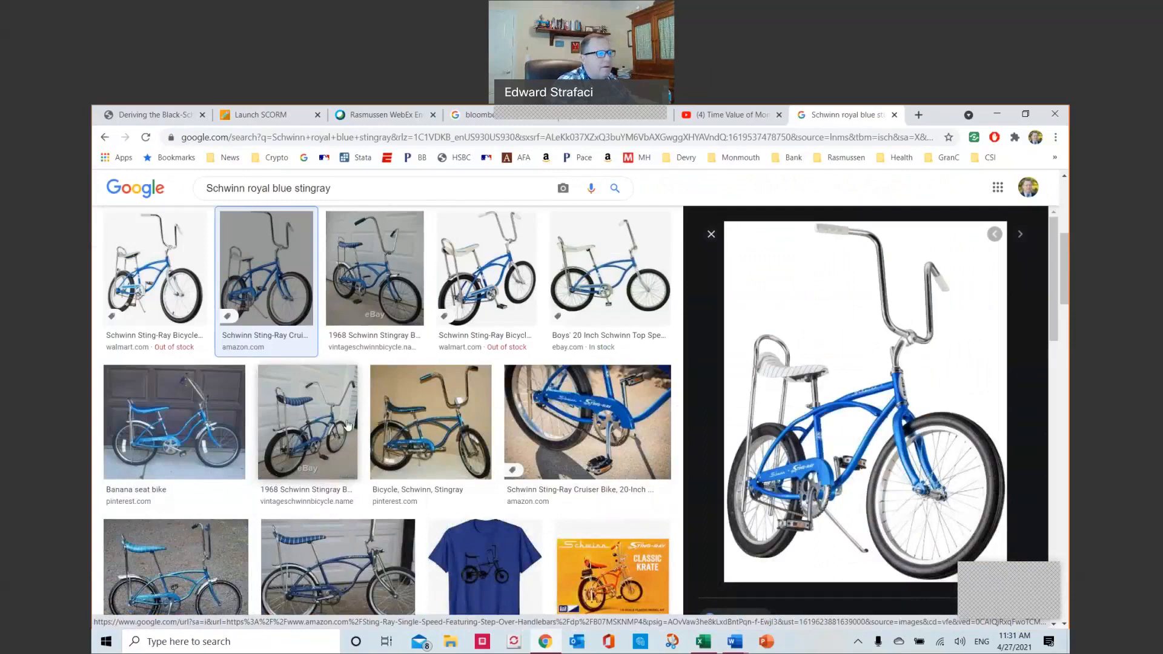
- Look through further bike pictures in the image results and preview the schwinnbikes.com photo of the Sting-Ray and Krates
{"action": "scroll", "coordinate": [242, 454], "scroll_direction": "down", "scroll_amount": 2}
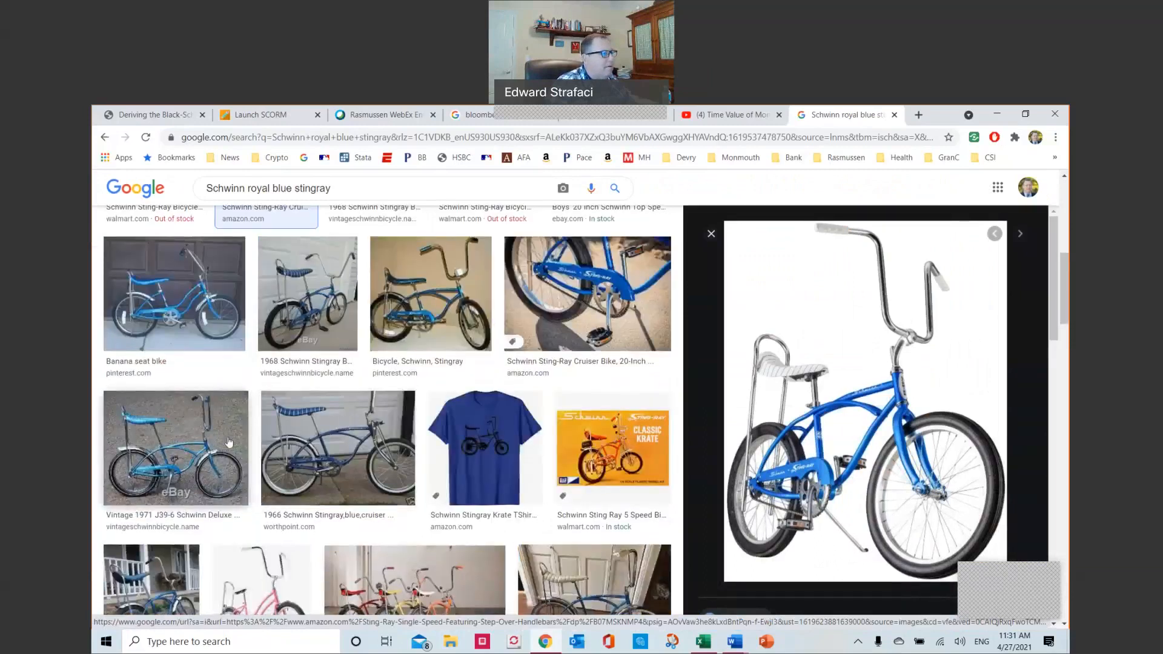
{"action": "scroll", "coordinate": [229, 442], "scroll_direction": "down", "scroll_amount": 4}
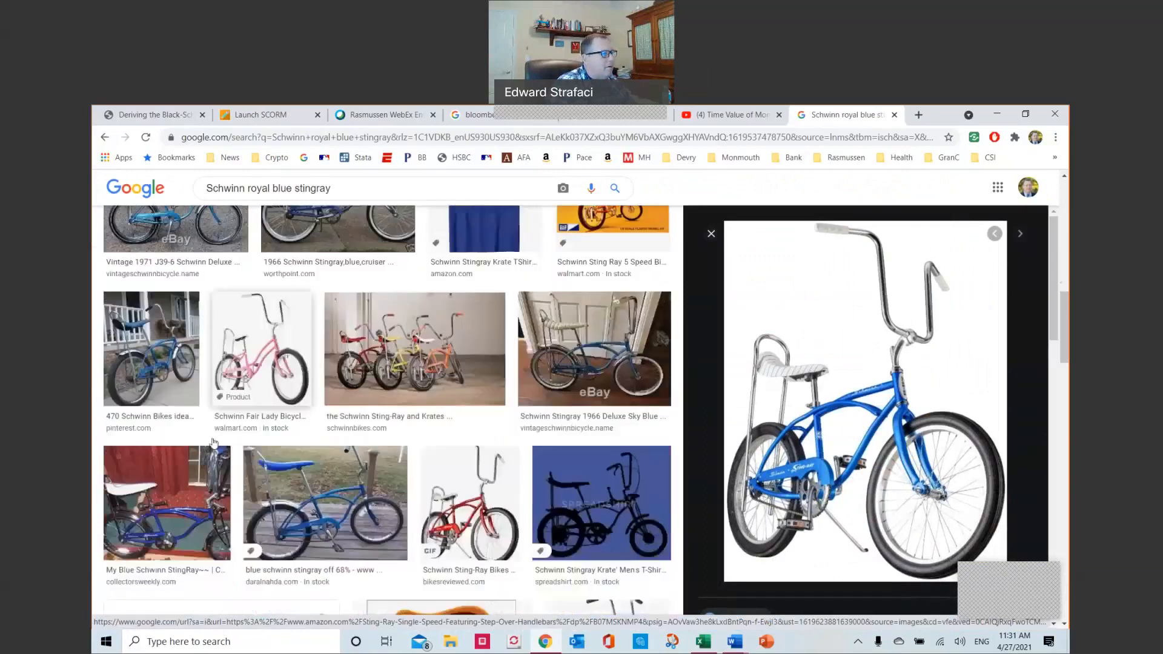
{"action": "scroll", "coordinate": [213, 442], "scroll_direction": "down", "scroll_amount": 2}
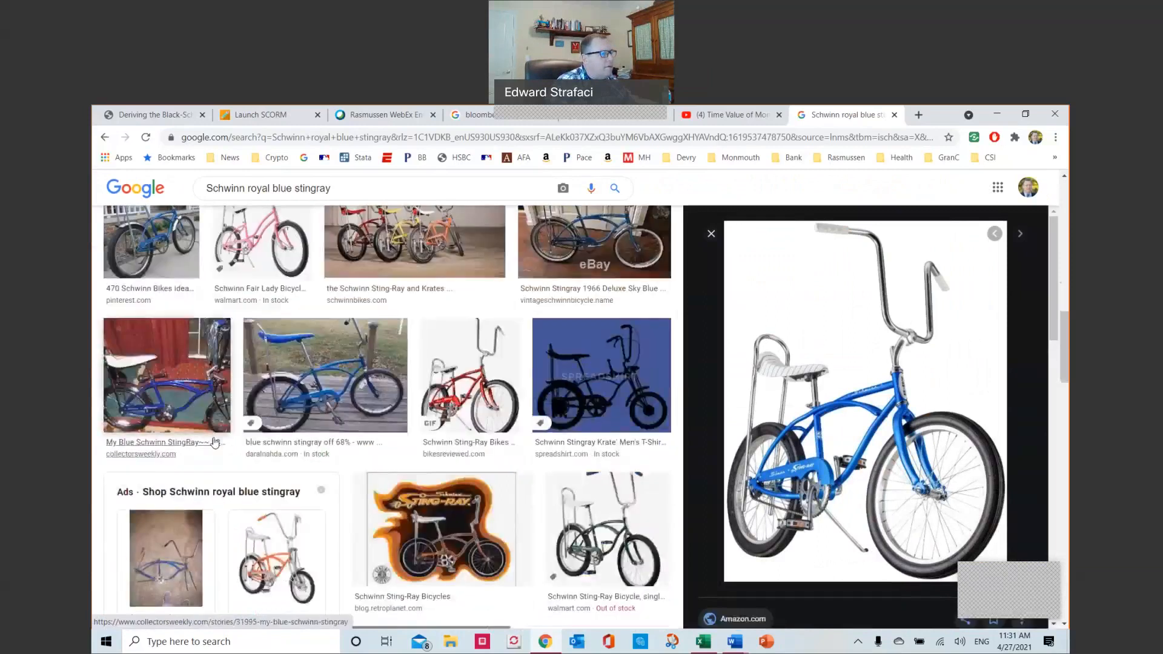
{"action": "scroll", "coordinate": [214, 442], "scroll_direction": "down", "scroll_amount": 3}
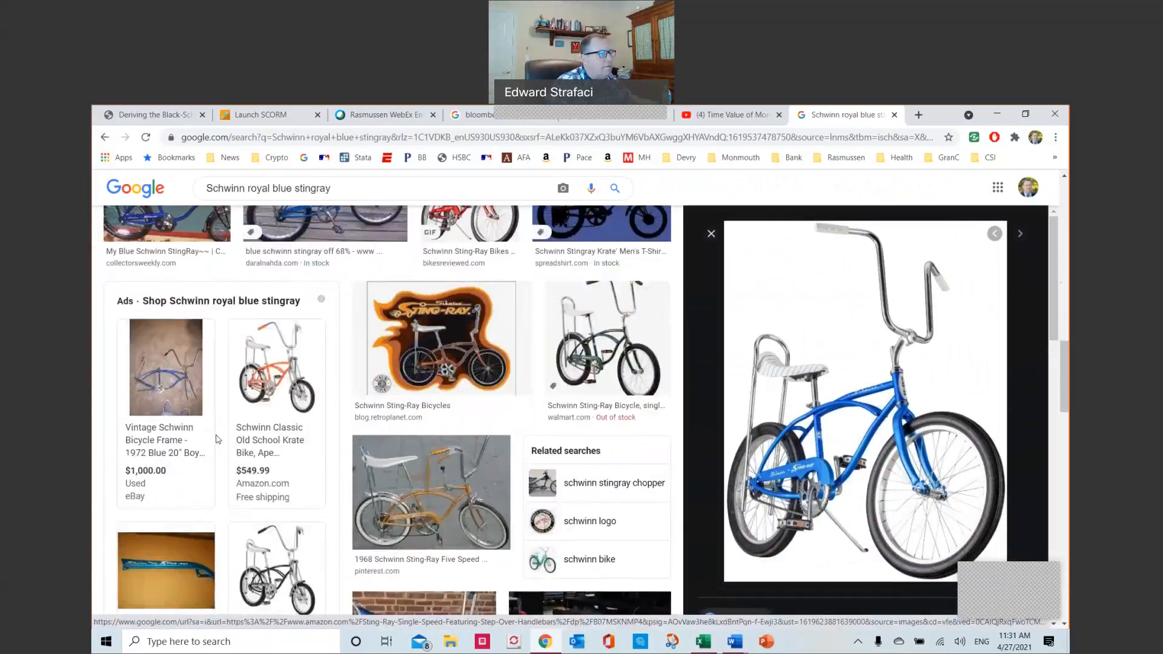
{"action": "scroll", "coordinate": [218, 439], "scroll_direction": "up", "scroll_amount": 1}
{"action": "scroll", "coordinate": [218, 439], "scroll_direction": "up", "scroll_amount": 7}
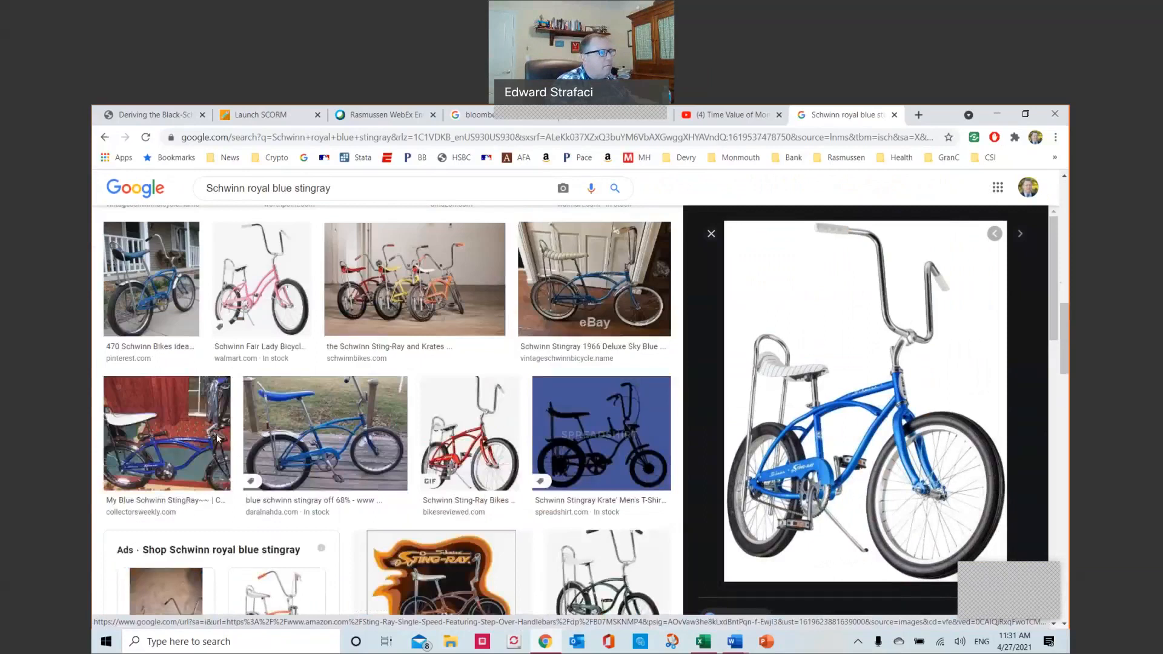
{"action": "scroll", "coordinate": [218, 439], "scroll_direction": "down", "scroll_amount": 3}
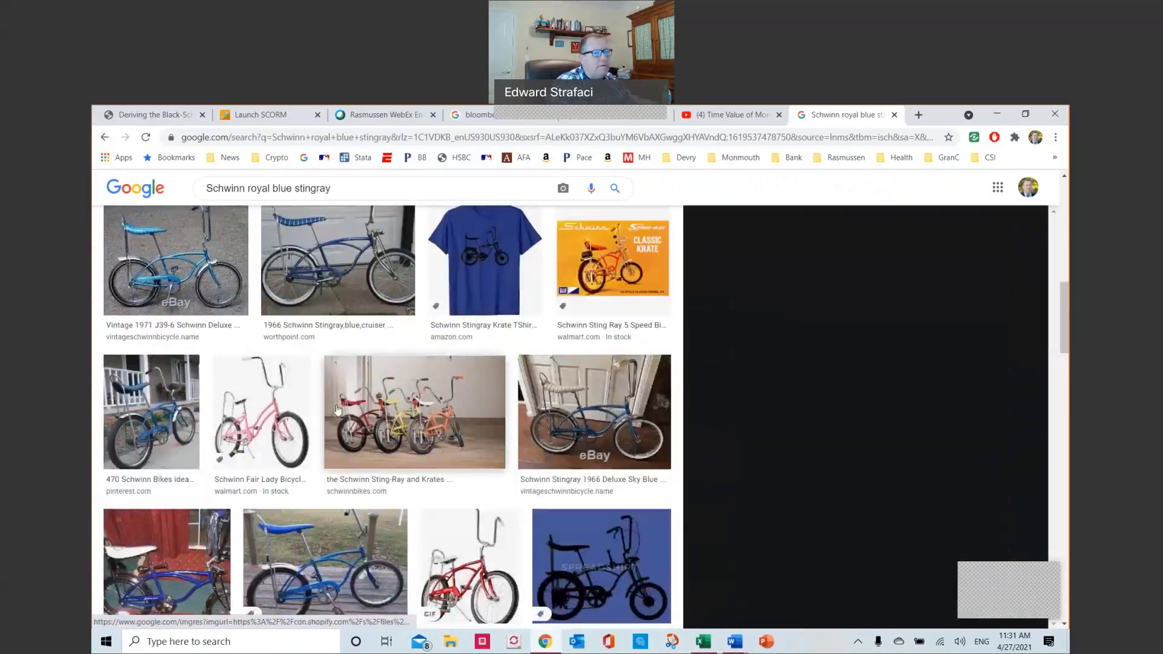
{"action": "left_click", "coordinate": [337, 410]}
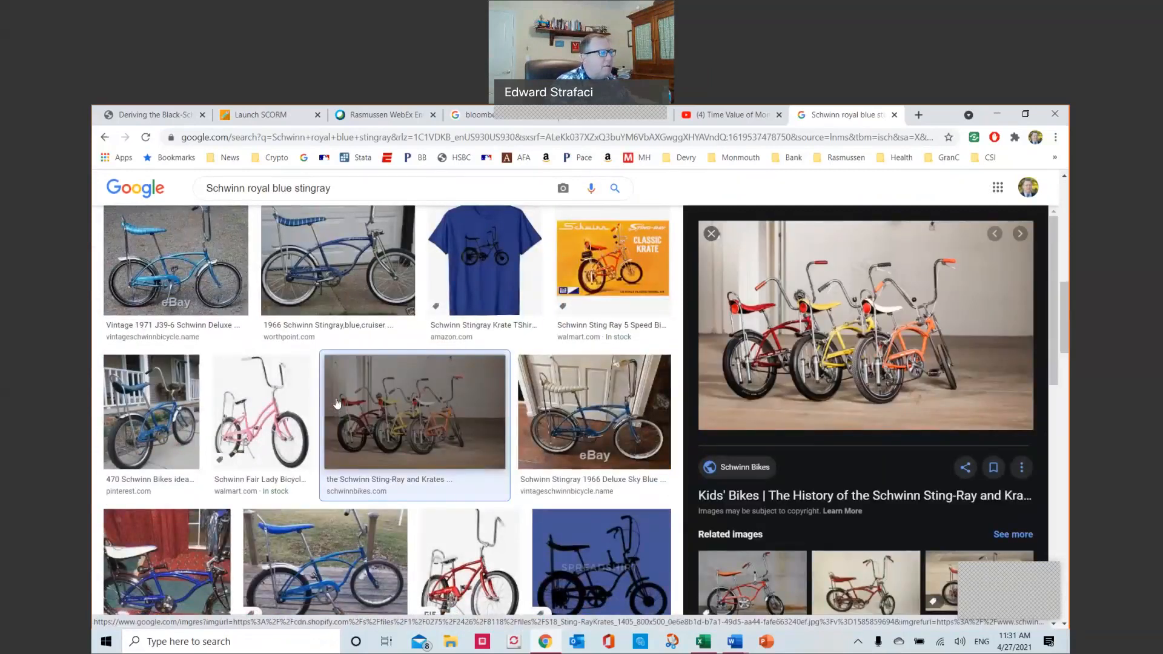
{"action": "scroll", "coordinate": [327, 394], "scroll_direction": "up", "scroll_amount": 4}
{"action": "scroll", "coordinate": [311, 380], "scroll_direction": "up", "scroll_amount": 2}
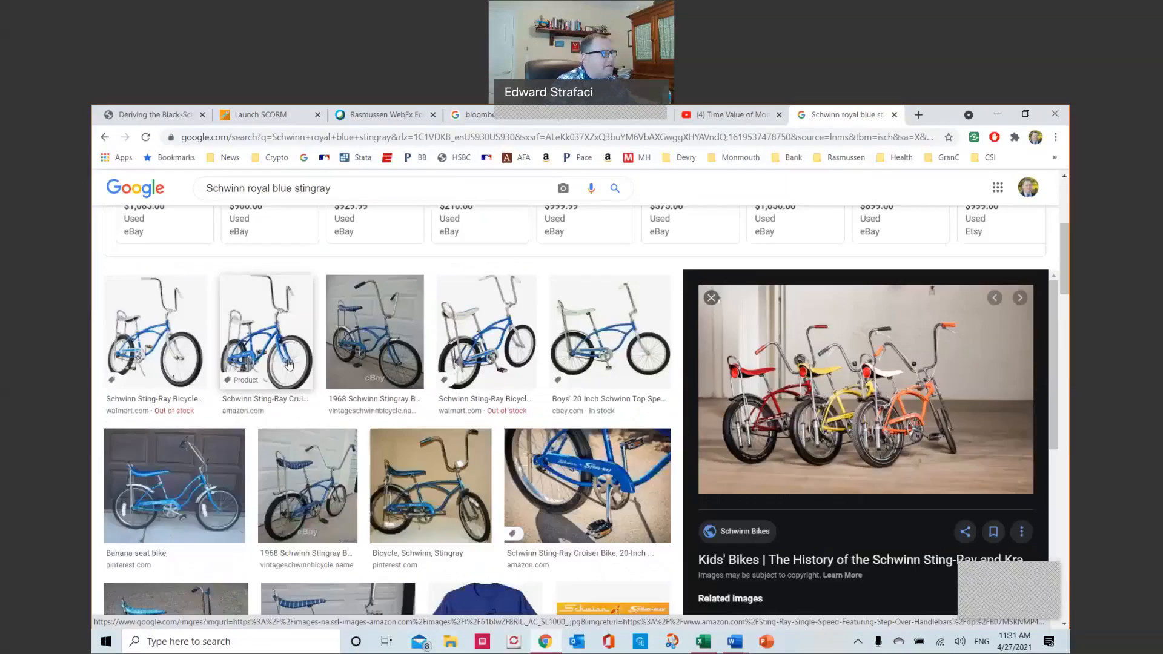